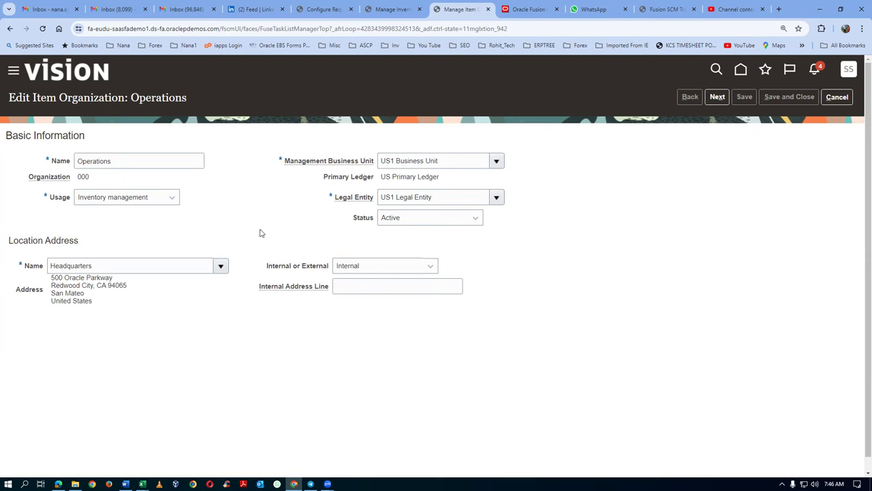
Fill the location address name with Headquarters copied from the enterprise structure PDF and continue to the organization parameters.
double_click(103, 265)
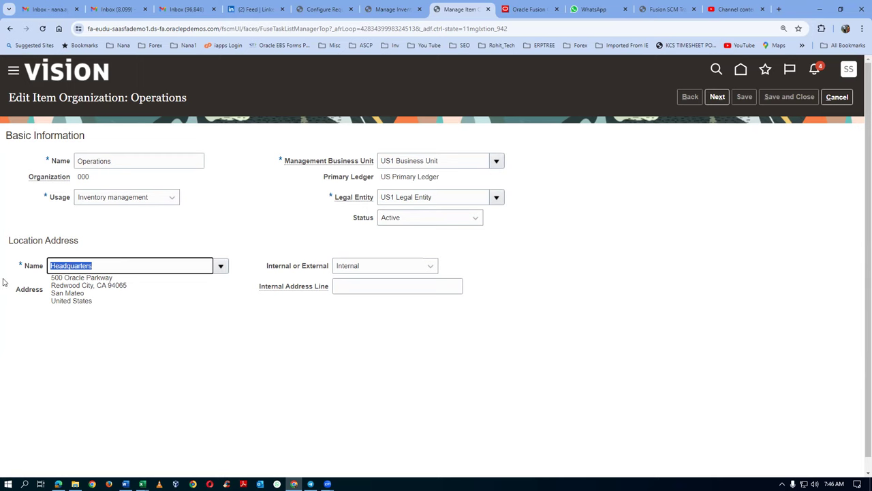
key(alt+Tab)
key(alt+Tab)
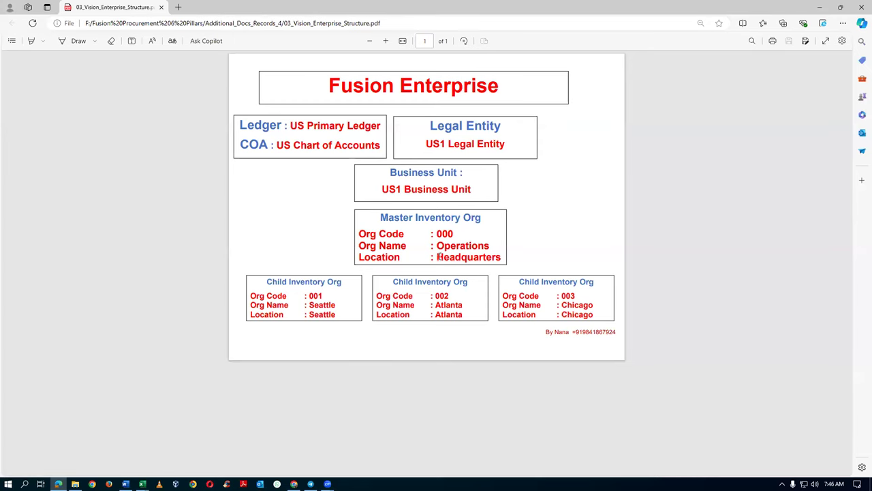
drag(437, 257, 502, 263)
key(ctrl+c)
key(alt+Tab)
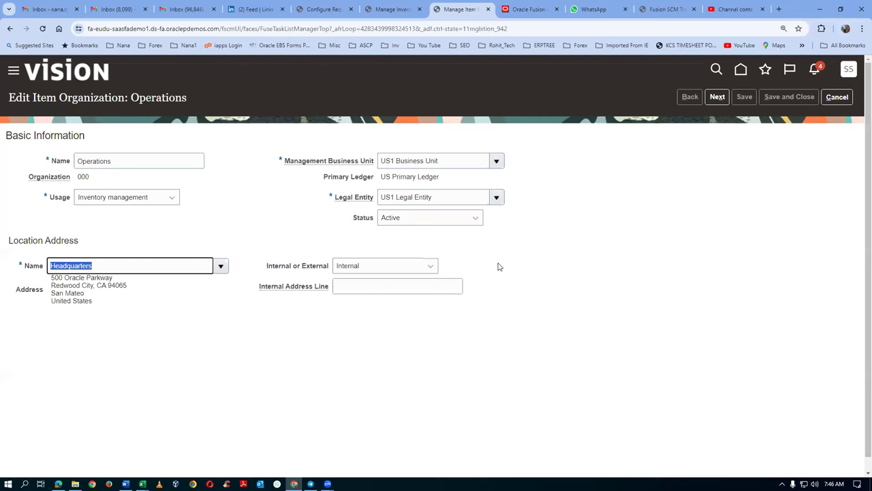
key(ctrl+v)
click(714, 100)
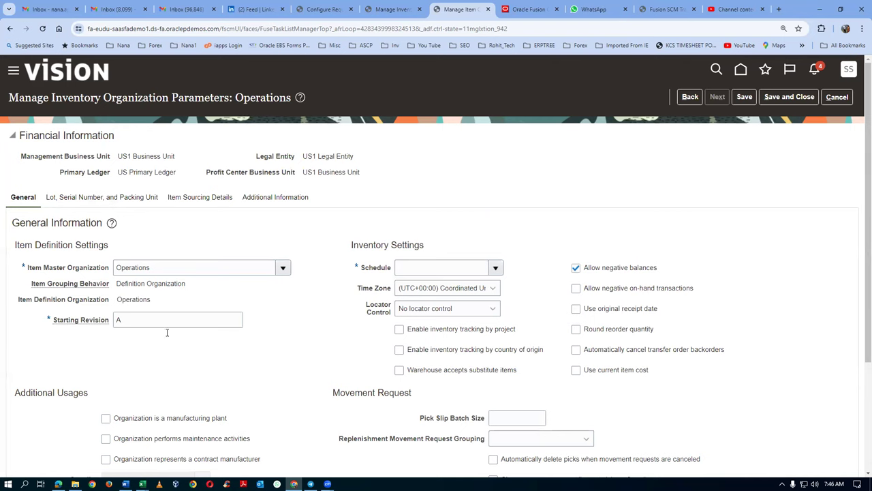
Set the inventory schedule of the Operations organization to Operations.
click(425, 269)
text(Oper)
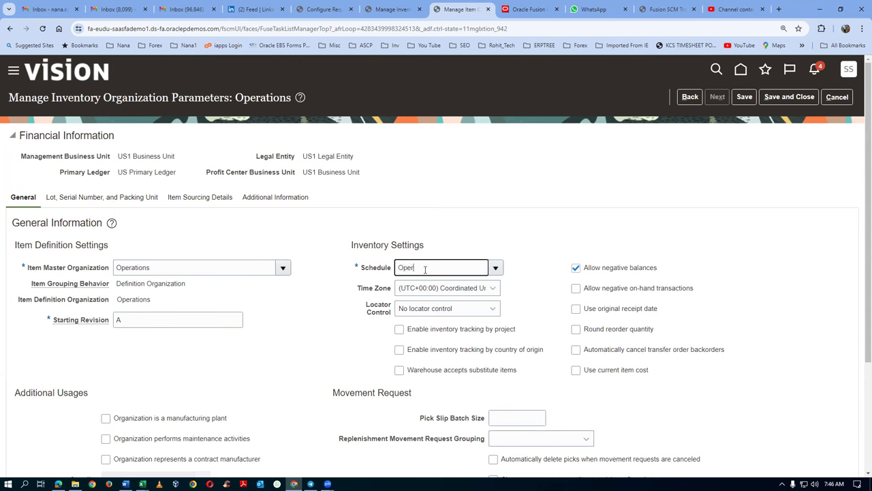
text(at)
key(Tab)
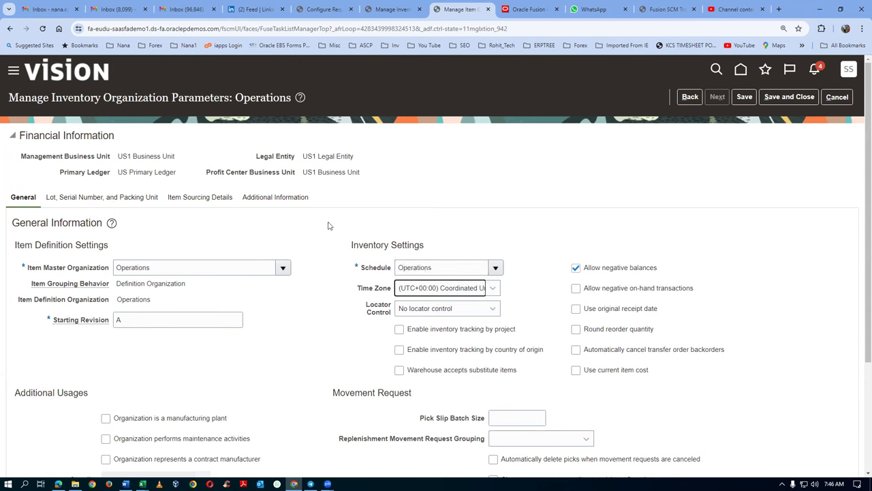
Set locator control to be determined at subinventory level and mark the organization as a manufacturing plant.
click(445, 310)
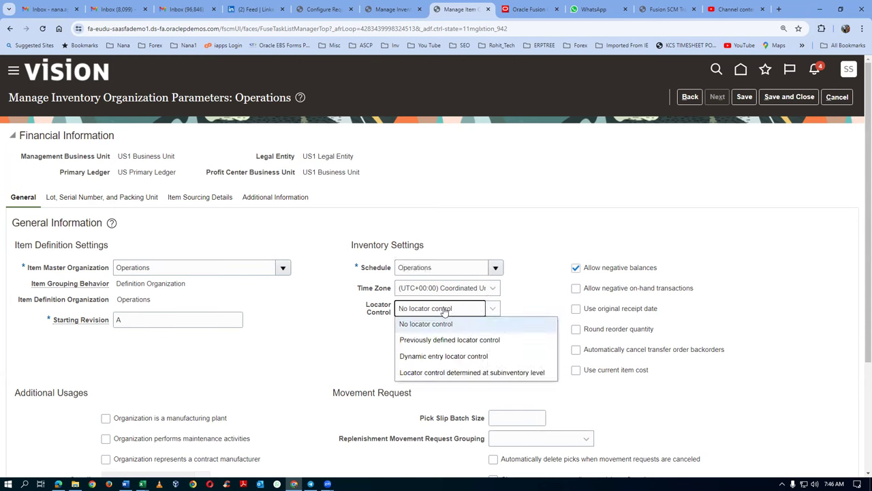
click(428, 373)
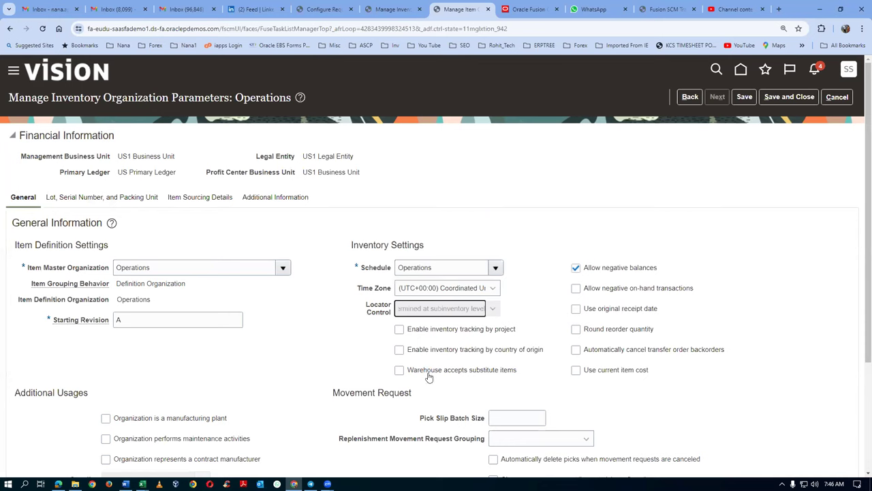
click(105, 421)
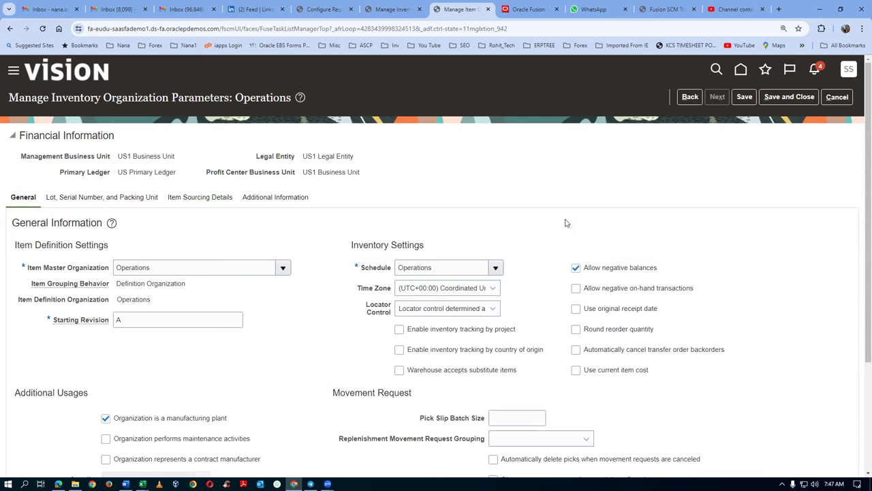
Switch to the asset and expense items workbook in Excel and review the hospital supplies entries.
key(alt+Tab)
key(alt+Tab)
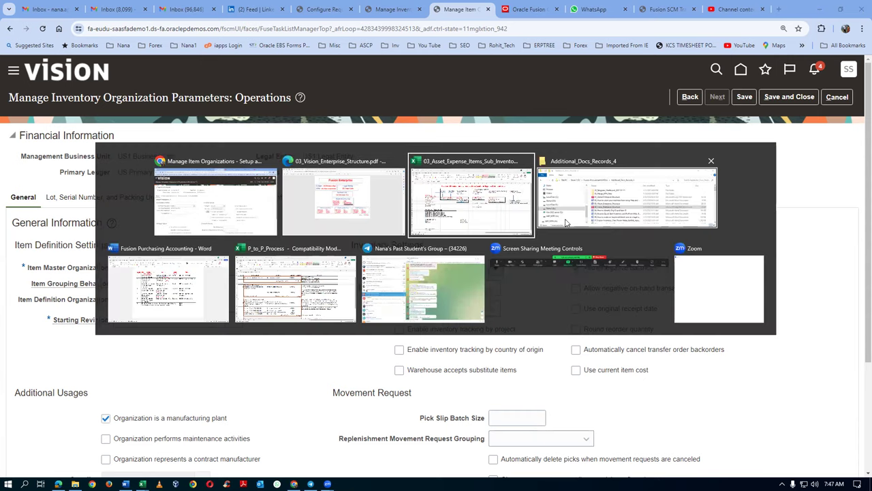
click(717, 163)
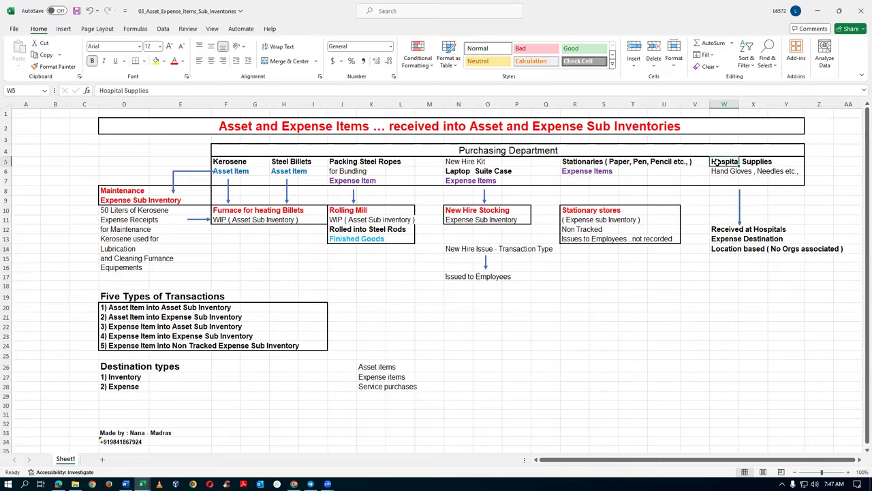
click(717, 175)
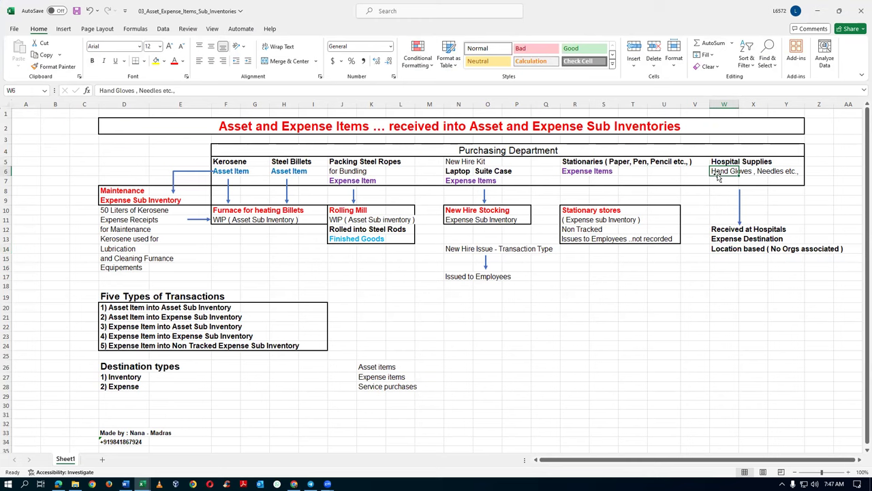
key(alt+Tab)
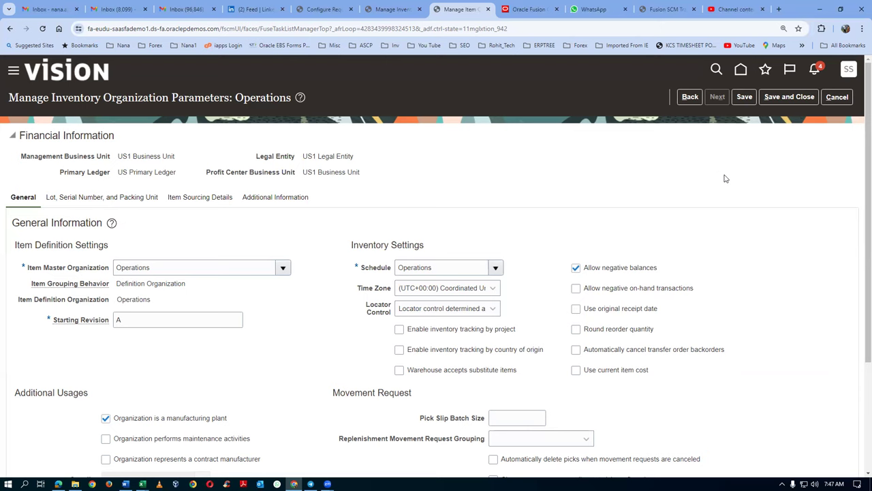
Save and close the Operations organization parameters and finish the Manage Item Organizations task.
click(789, 98)
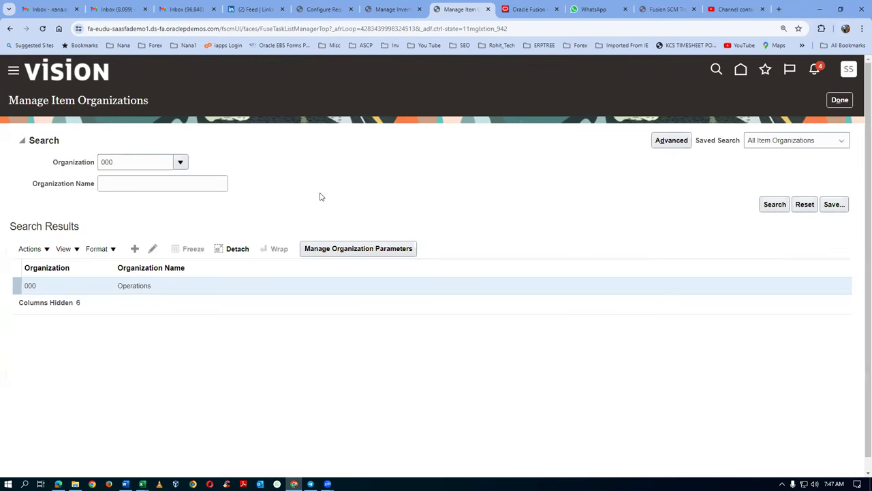
click(840, 101)
On the Configure Requisitioning Business Function page, search for organization 000 and set Operations as the default deliver-to organization.
click(323, 10)
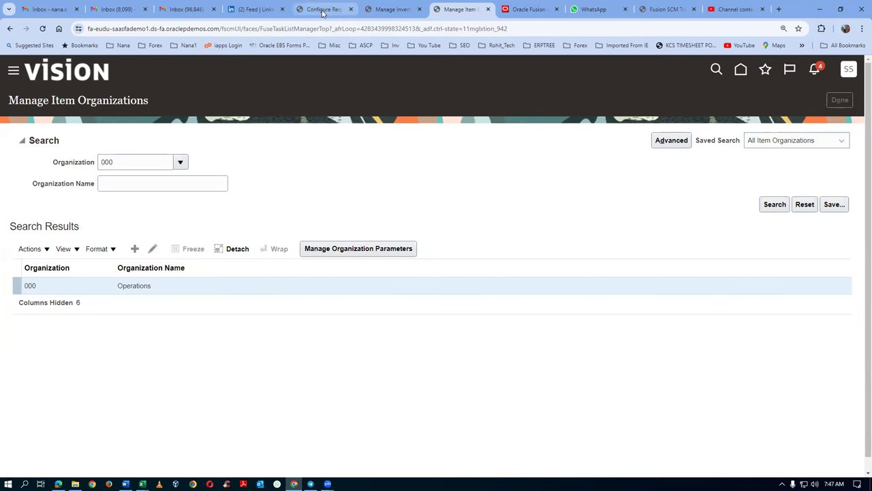
click(299, 171)
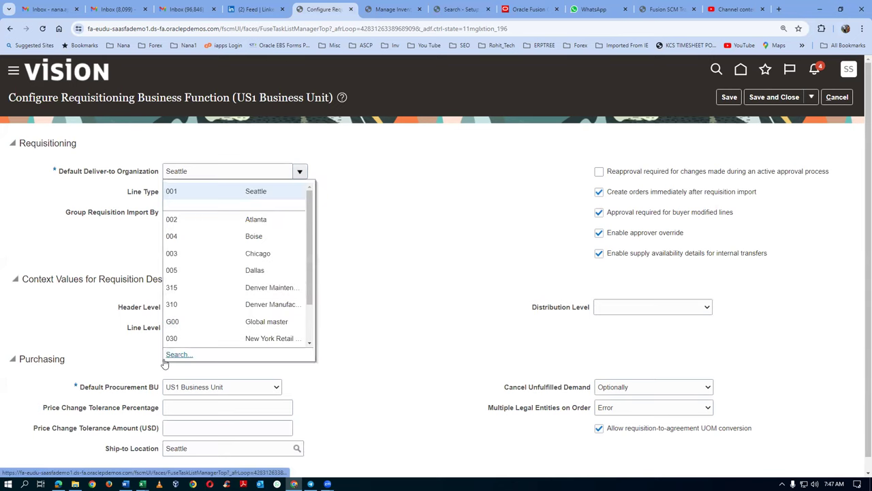
click(165, 357)
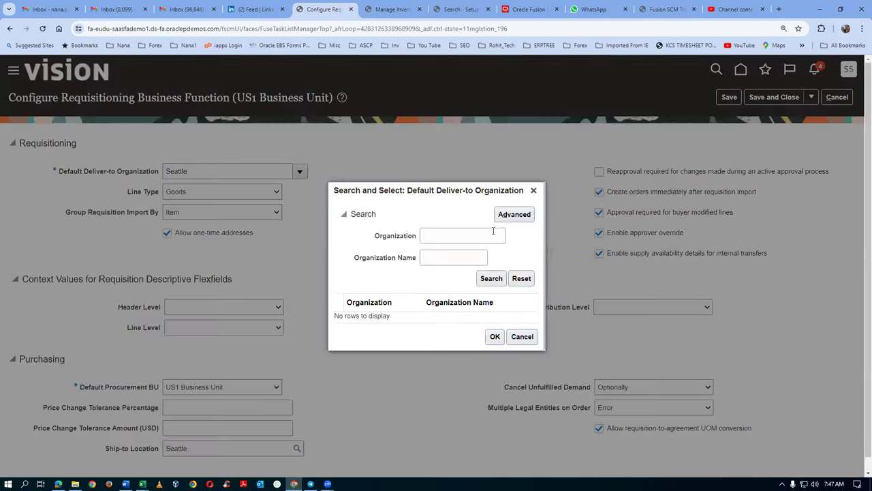
click(493, 234)
text(000)
click(454, 257)
click(495, 282)
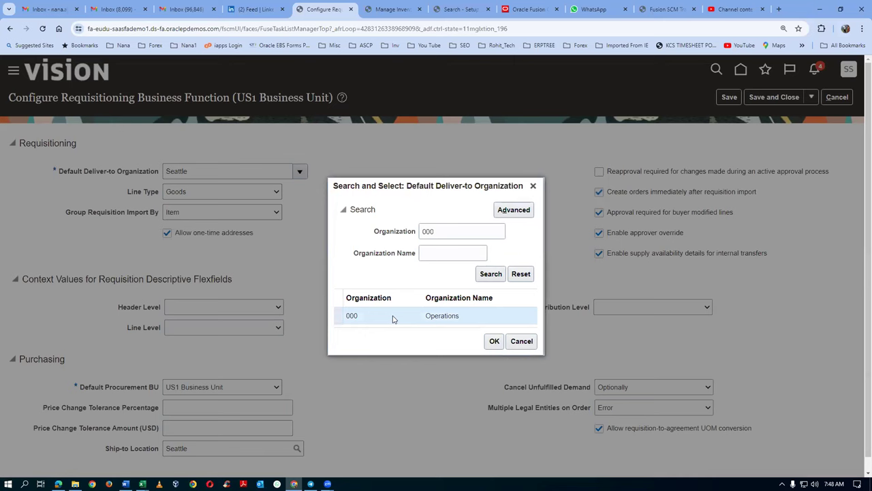
click(494, 341)
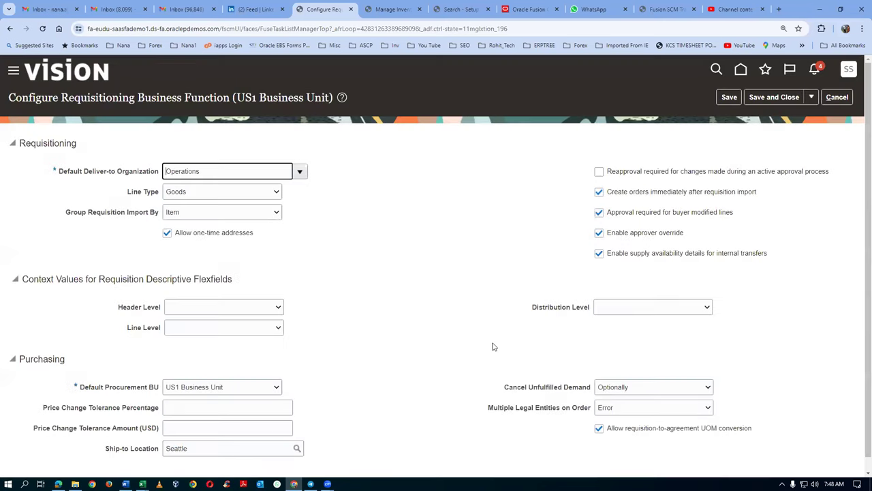
click(336, 242)
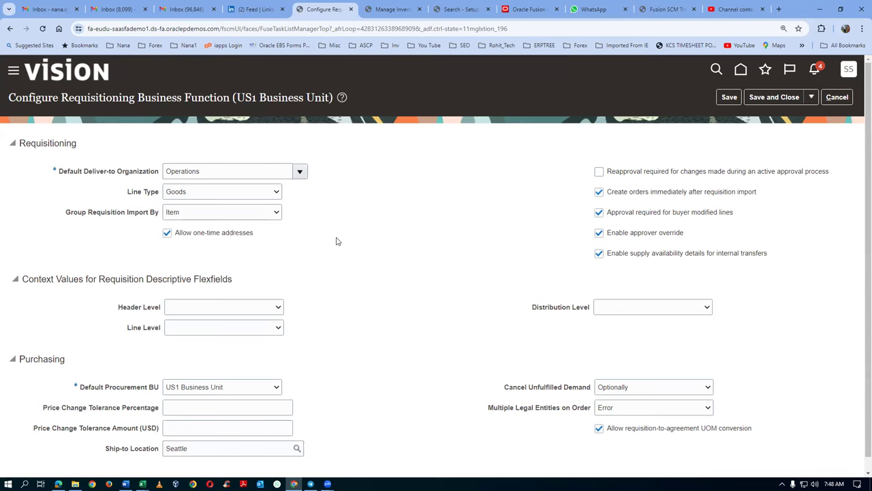
Check in the Excel workbook how hospital supplies are received and which destination type they use.
key(alt+Tab)
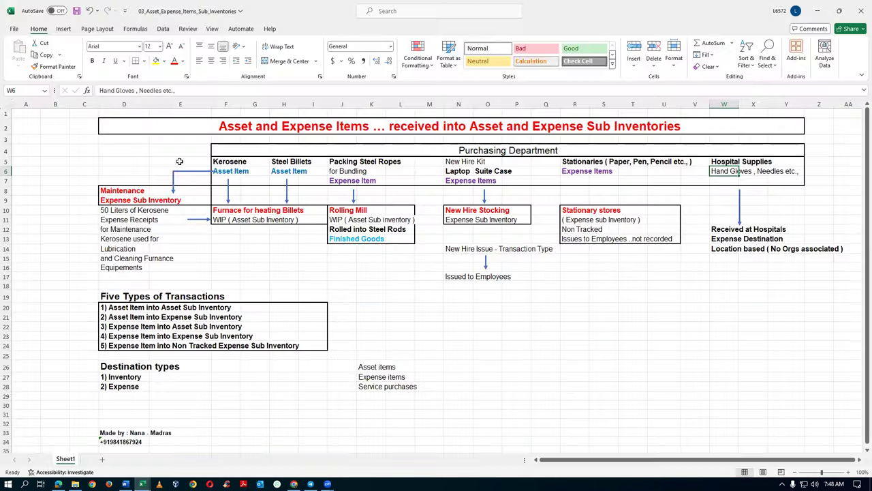
click(723, 162)
click(724, 170)
click(716, 234)
click(716, 238)
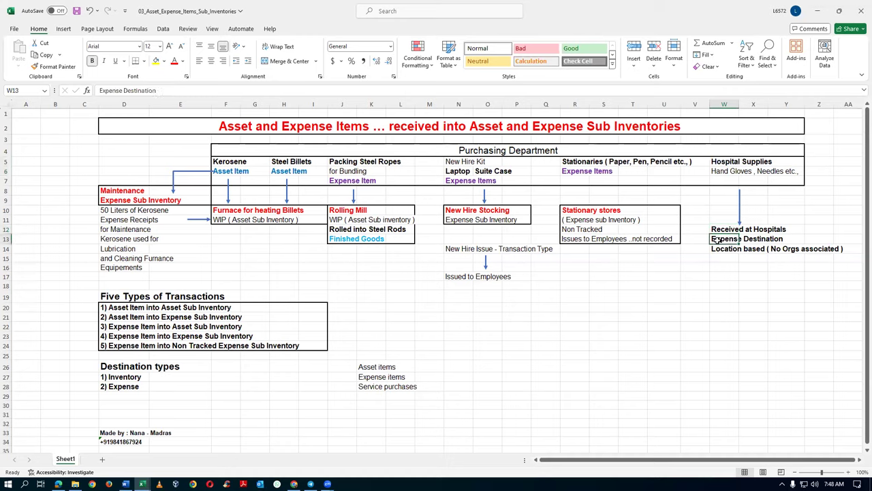
key(alt+Tab)
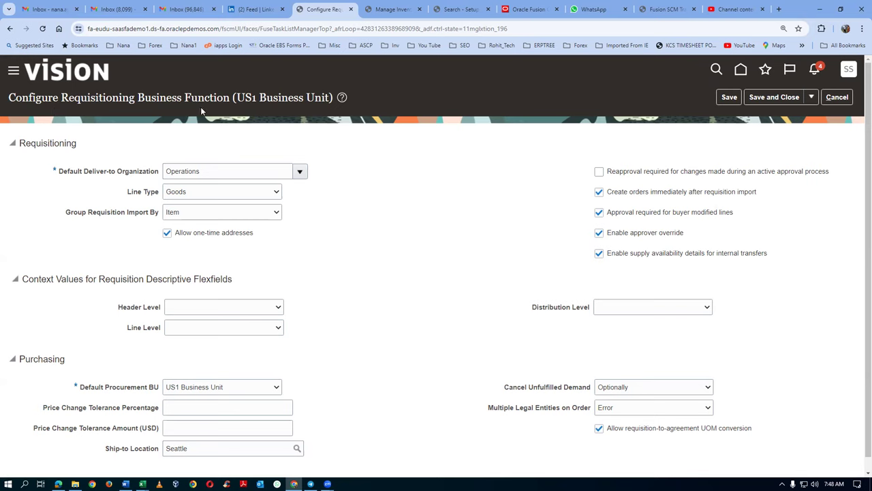
Save and close the requisitioning business function configuration of US1 Business Unit.
click(209, 171)
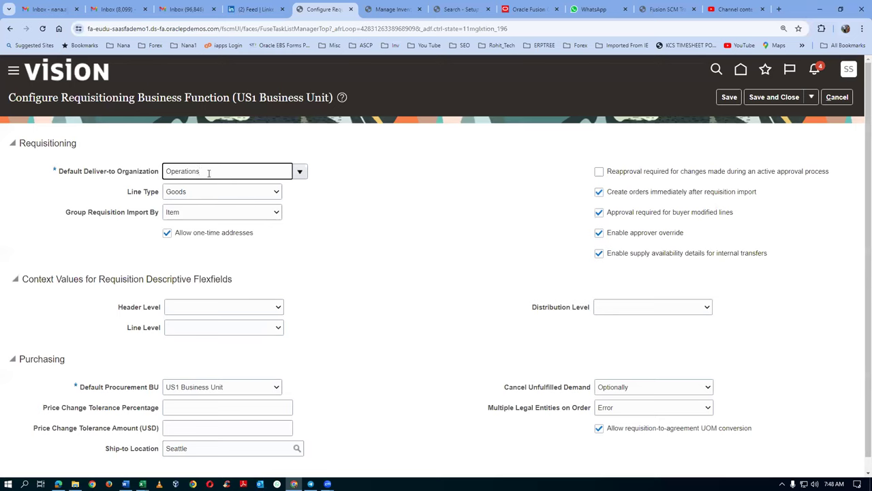
click(769, 102)
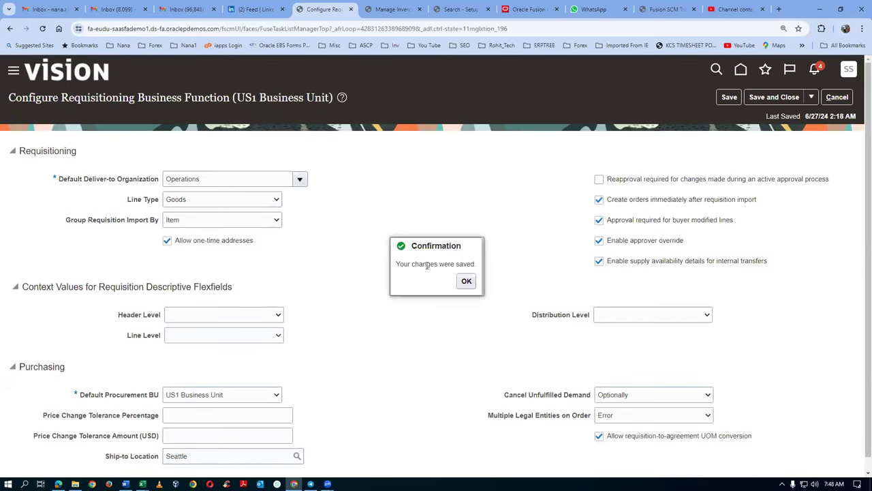
click(466, 281)
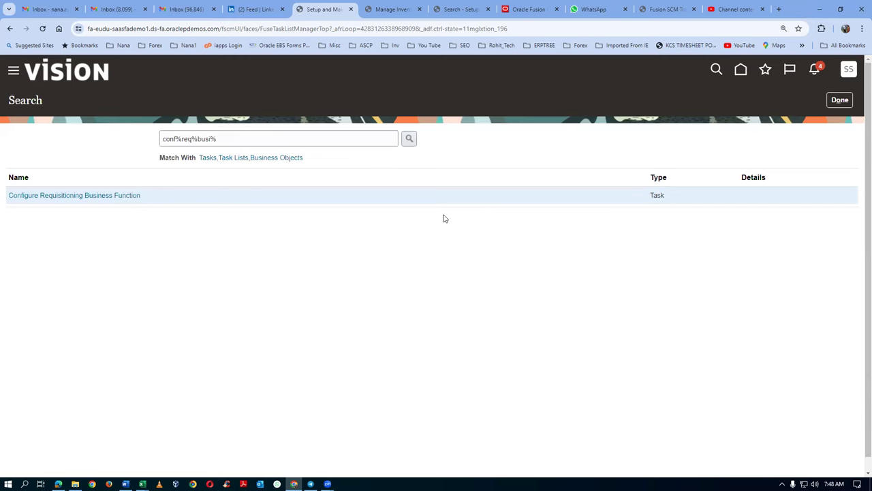
key(alt+Tab)
click(122, 197)
key(alt+Tab)
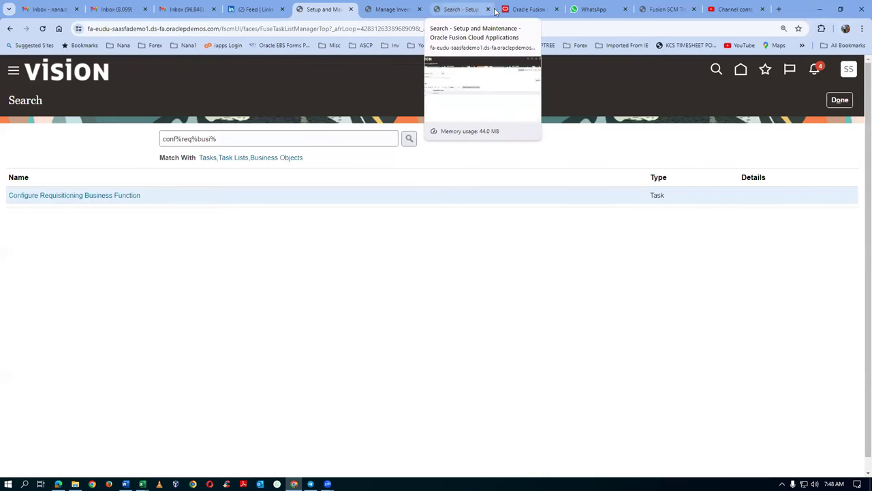
Compare the organization name and the location name on the Seattle inventory organization page.
click(401, 12)
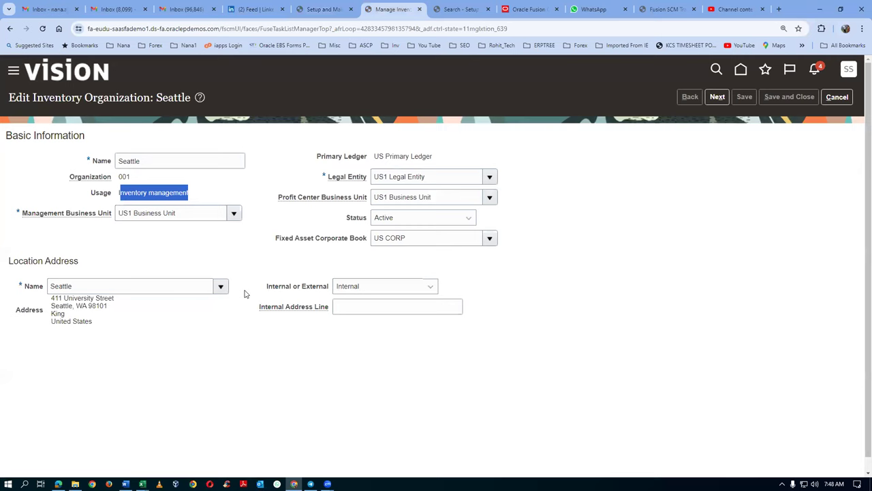
click(236, 253)
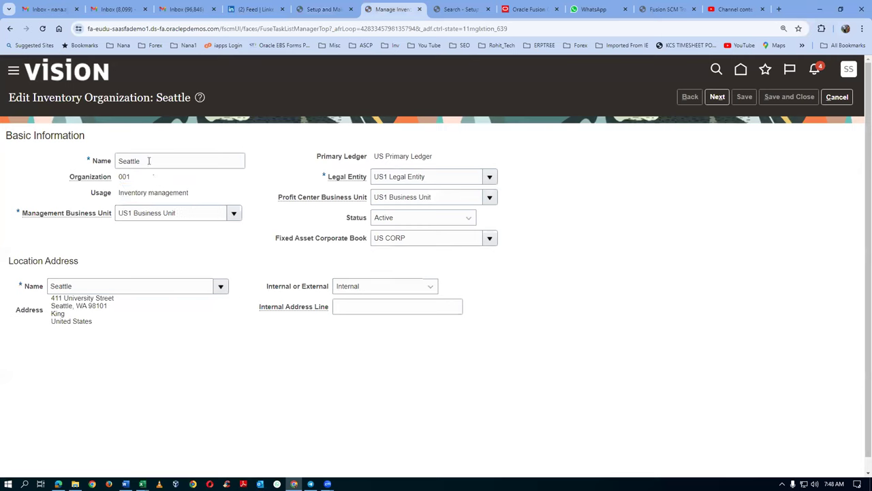
drag(81, 288, 6, 293)
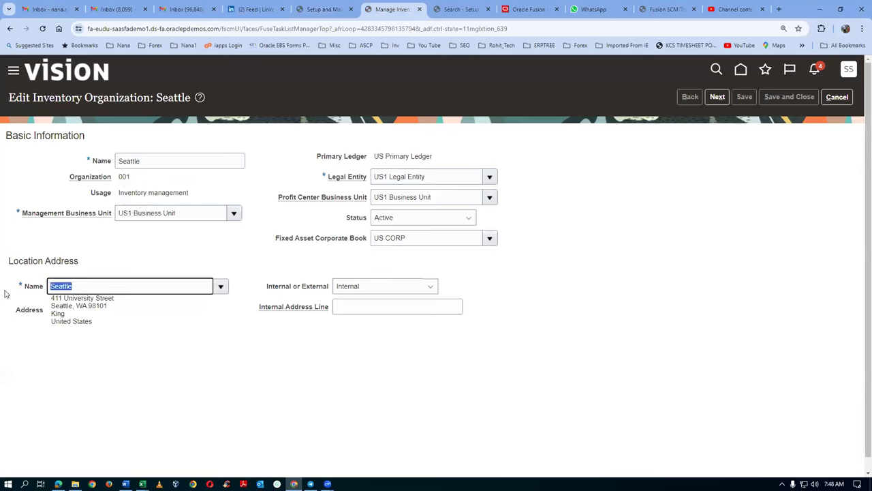
click(152, 161)
click(79, 291)
Duplicate the browser tab of the Seattle inventory organization and open Setup and Maintenance in the copy.
right_click(406, 14)
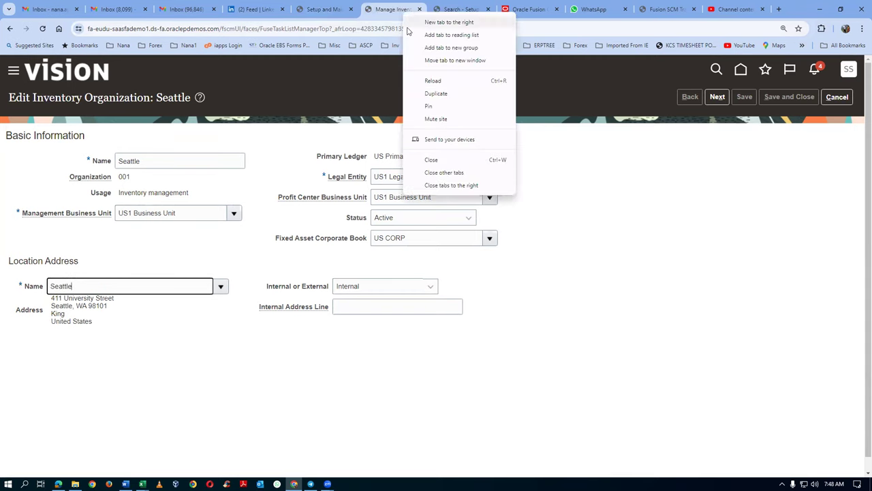
click(433, 96)
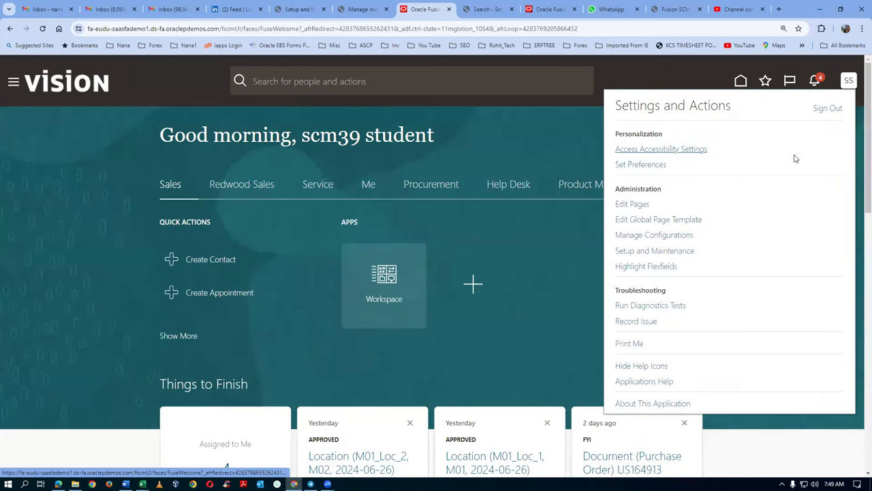
click(655, 251)
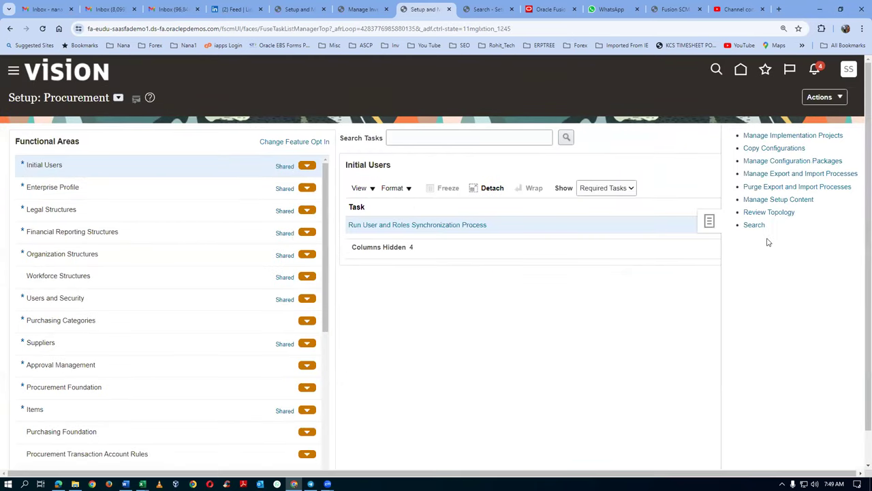
Open the setup task search and look up tasks matching man%locations%.
click(753, 228)
click(259, 138)
text(man)
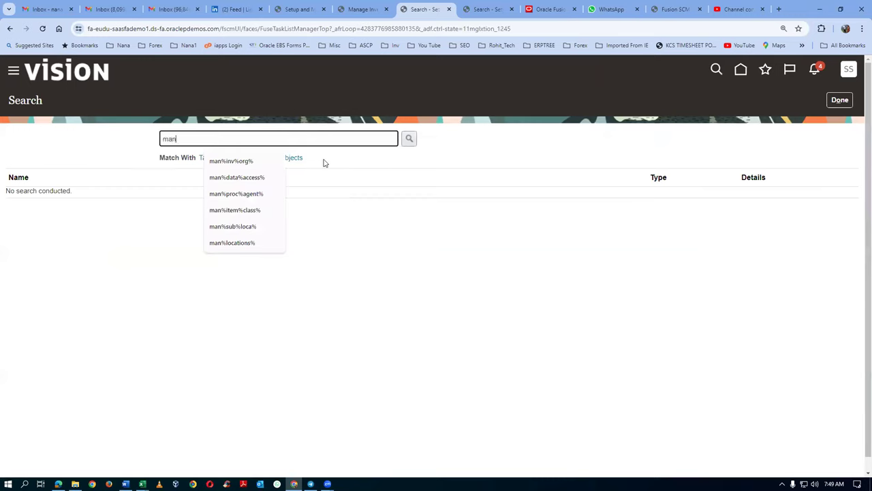
text(%locations%)
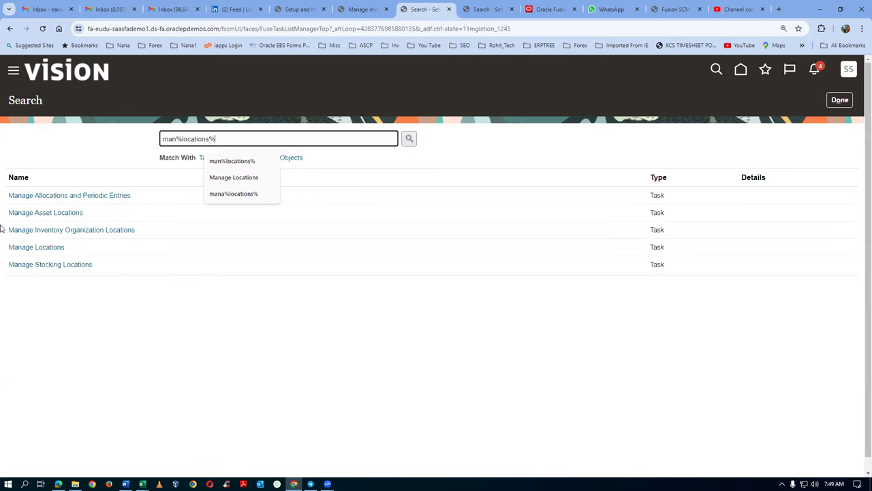
Open the Manage Locations task and search for locations named Seattle.
click(52, 248)
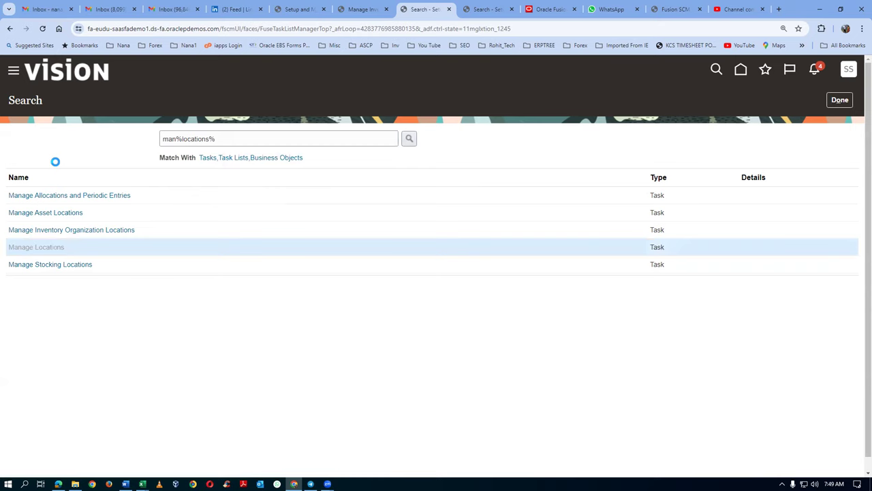
click(116, 184)
text(Seattle)
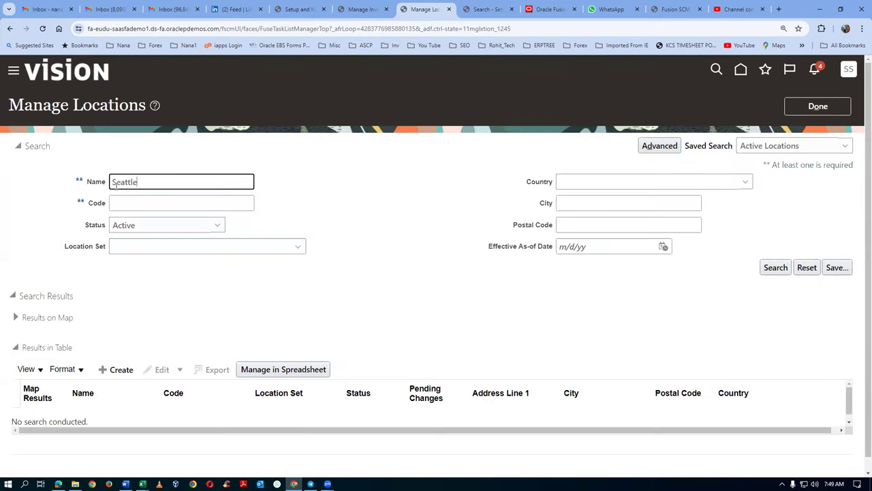
click(791, 271)
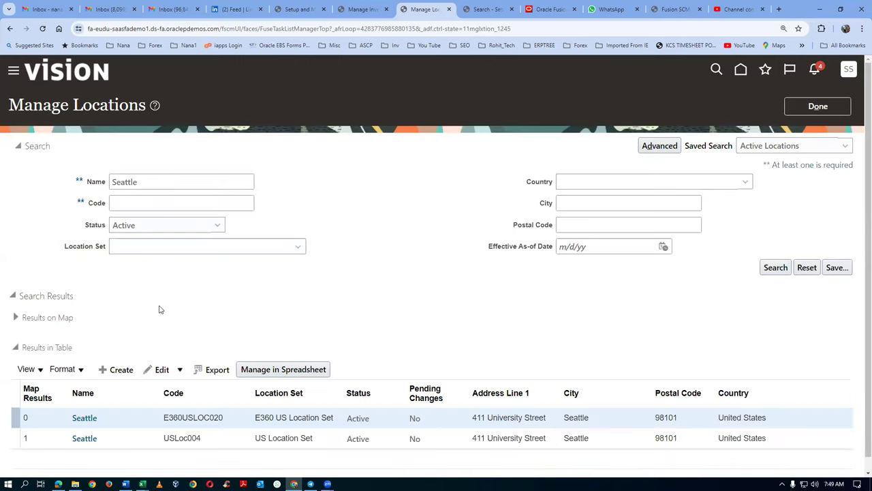
Open the Seattle location with code USLoc004 for editing and check which inventory organization is assigned to it.
click(116, 444)
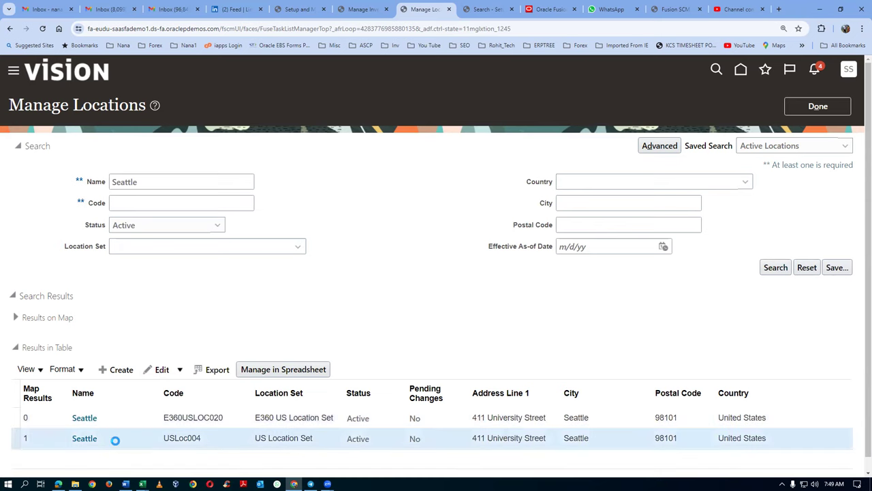
click(160, 369)
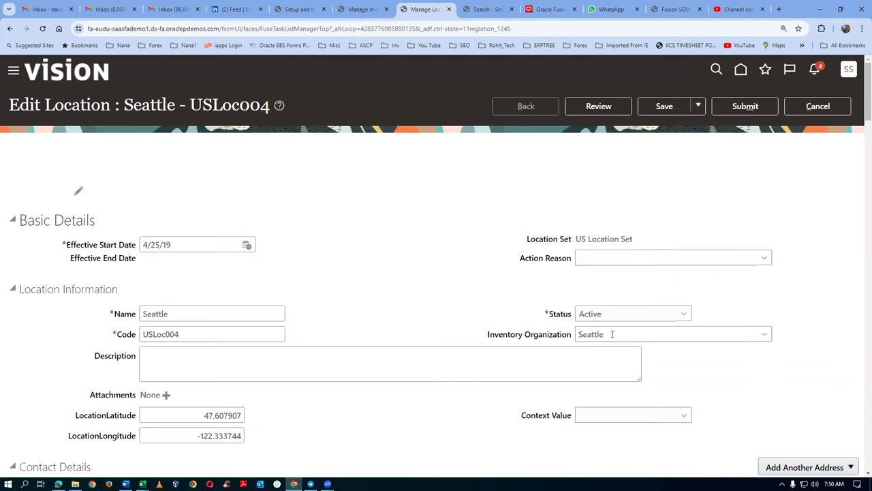
drag(613, 335, 559, 341)
mouse_move(556, 343)
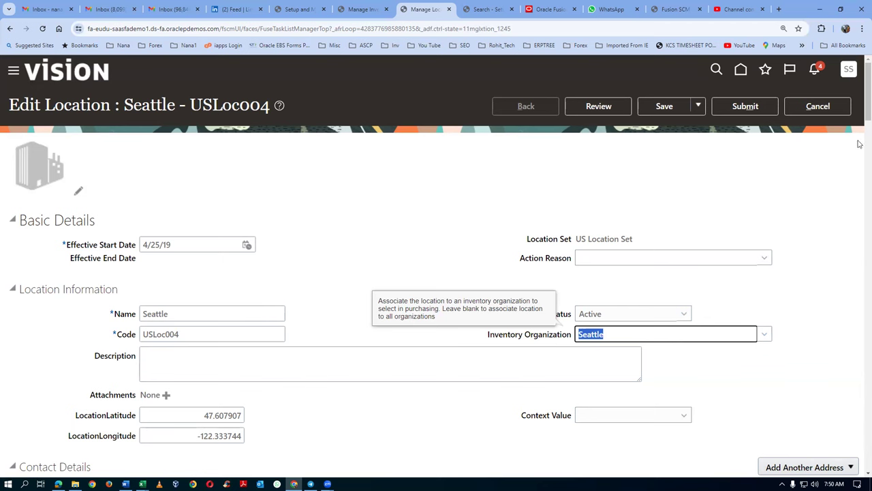
Copy the master inventory organization's location name, Headquarters, from the Vision enterprise structure PDF and return to the Seattle location in the browser.
key(alt+Tab)
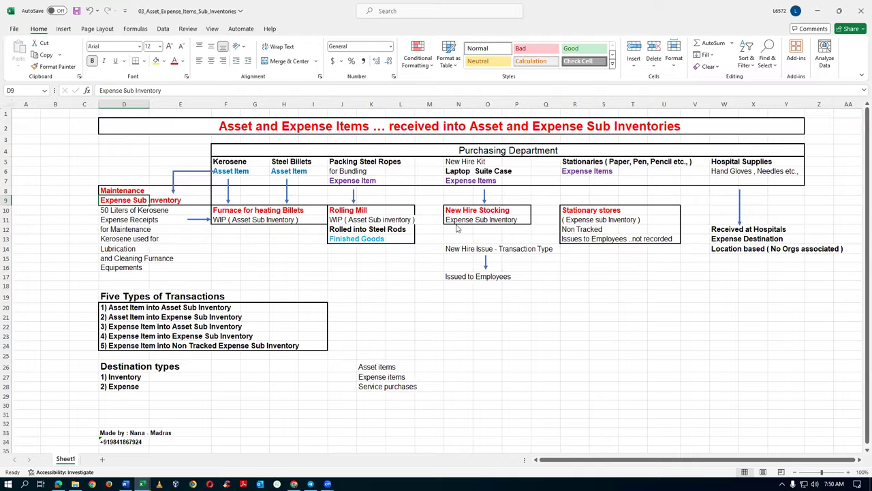
key(alt+Tab)
key(Tab)
drag(437, 257, 500, 260)
key(ctrl+c)
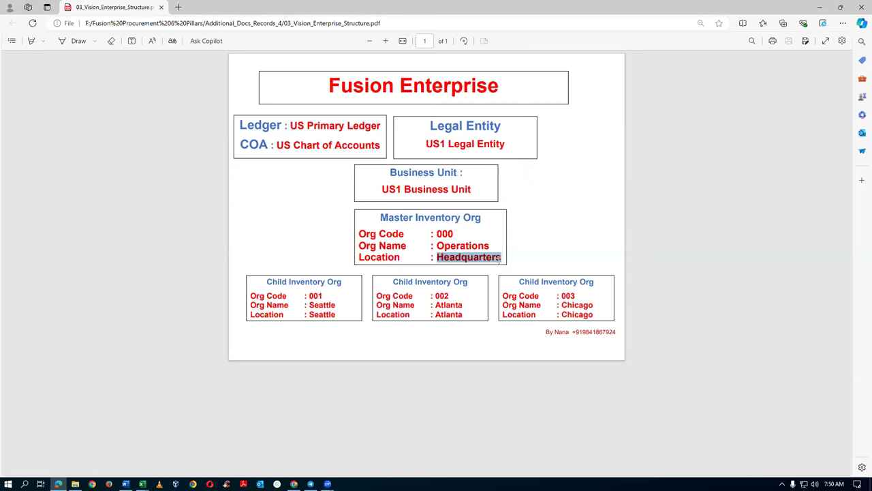
key(alt+Tab)
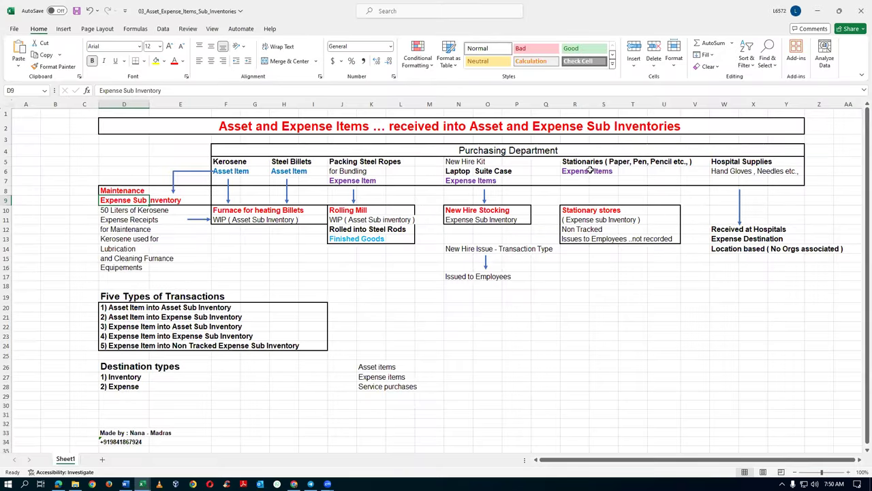
key(alt+Tab)
key(alt+Tab)
Leave the Seattle location without saving and search the locations for the name Headquarters.
click(813, 111)
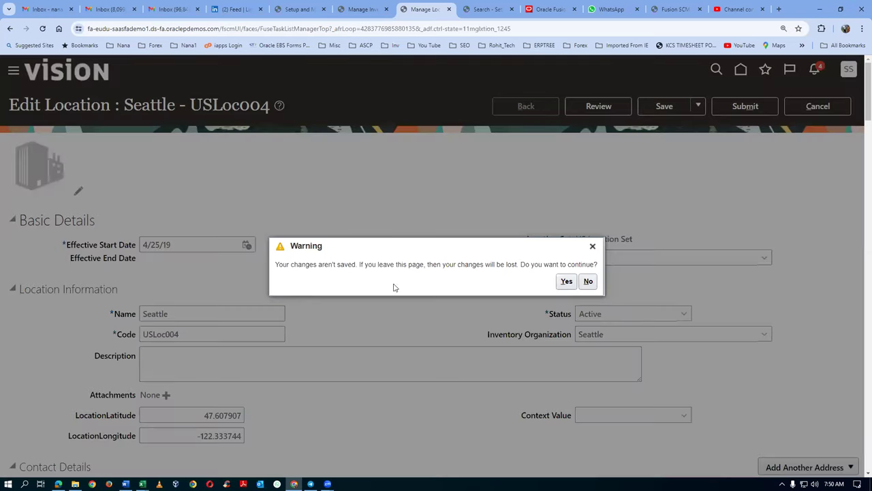
click(566, 282)
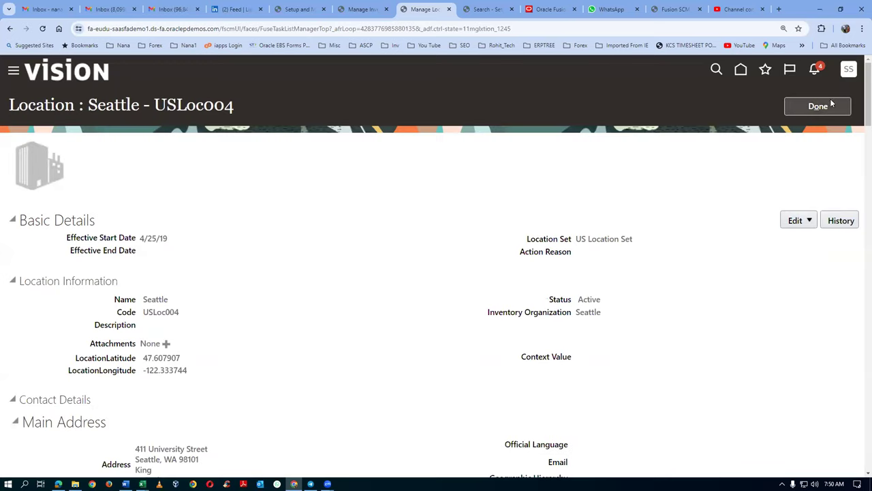
click(833, 104)
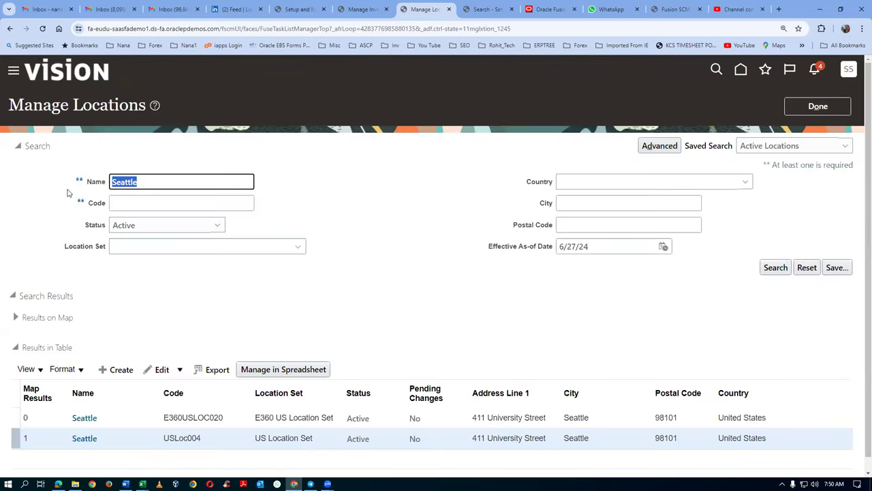
key(ctrl+v)
click(783, 268)
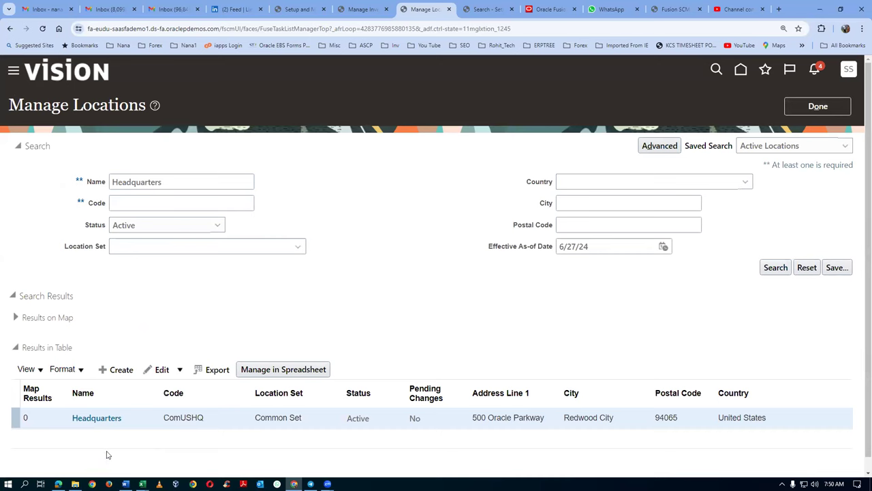
Open the Headquarters location for editing and check its inventory organization assignment.
click(155, 374)
click(162, 405)
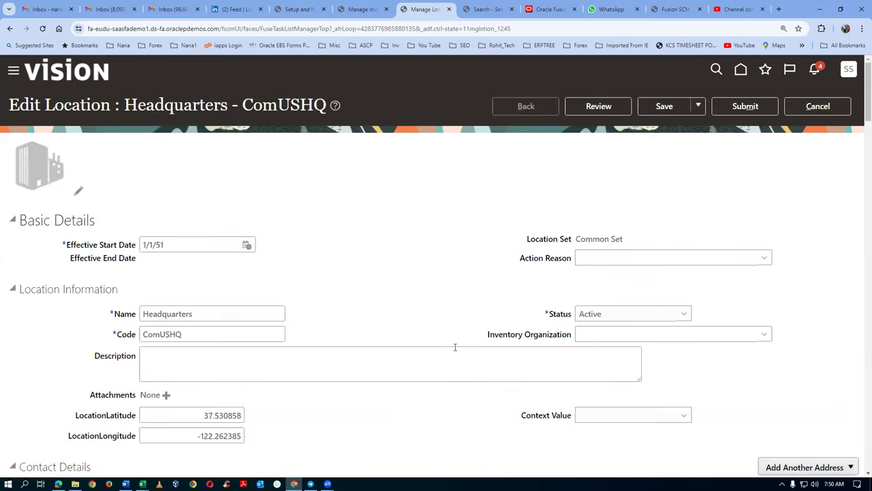
click(633, 334)
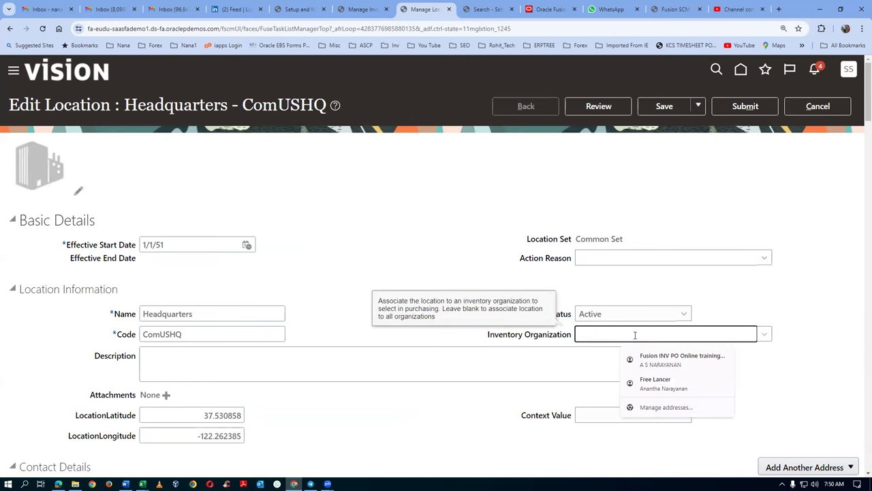
Review the Hospital Supplies case in the Asset and Expense Items workbook in Excel, and return to the browser.
key(alt+Tab)
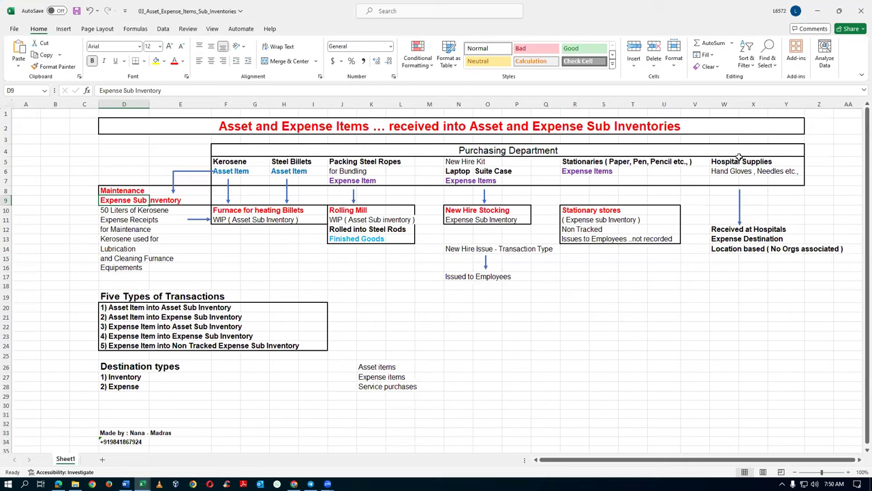
click(721, 161)
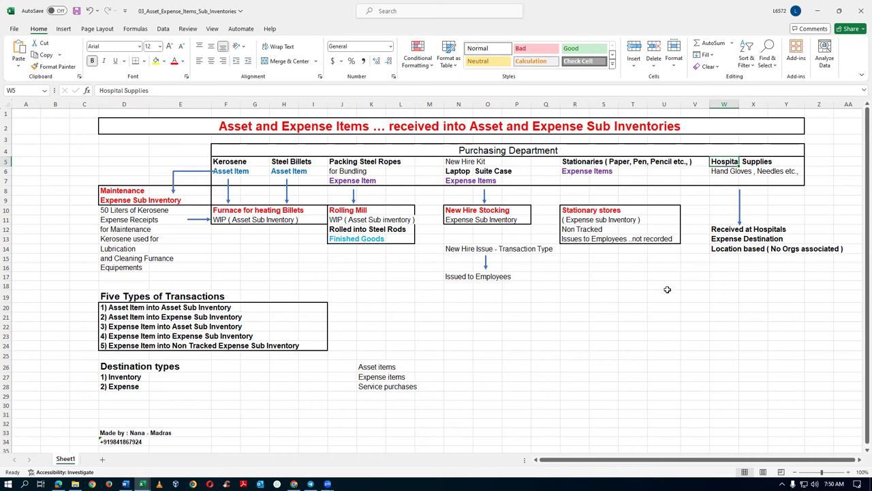
key(alt+Tab)
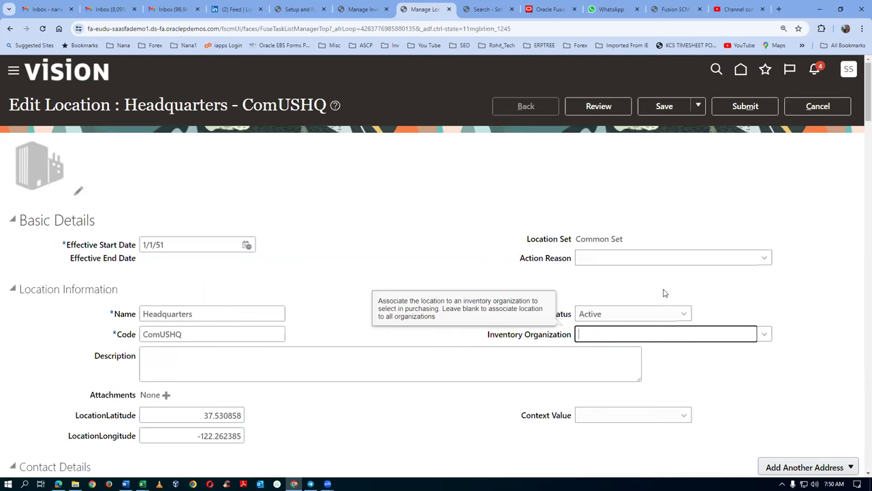
Discard the edit of the Headquarters location and return to the location search page.
click(817, 110)
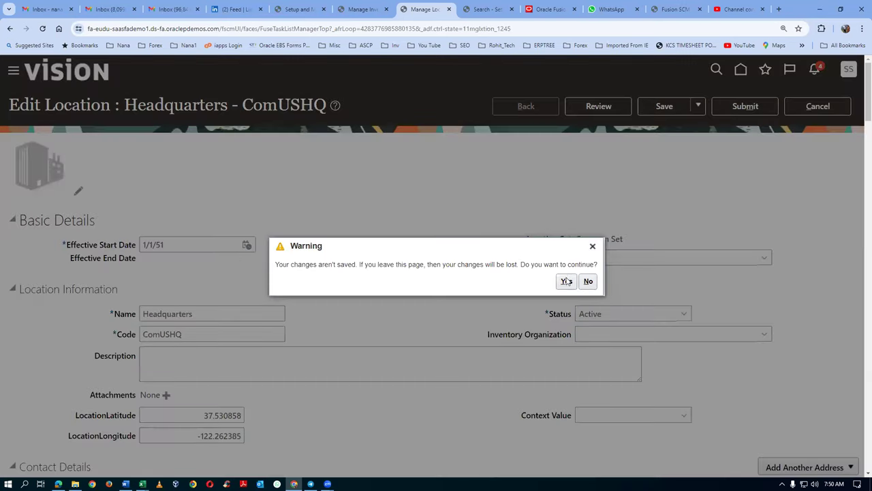
click(566, 281)
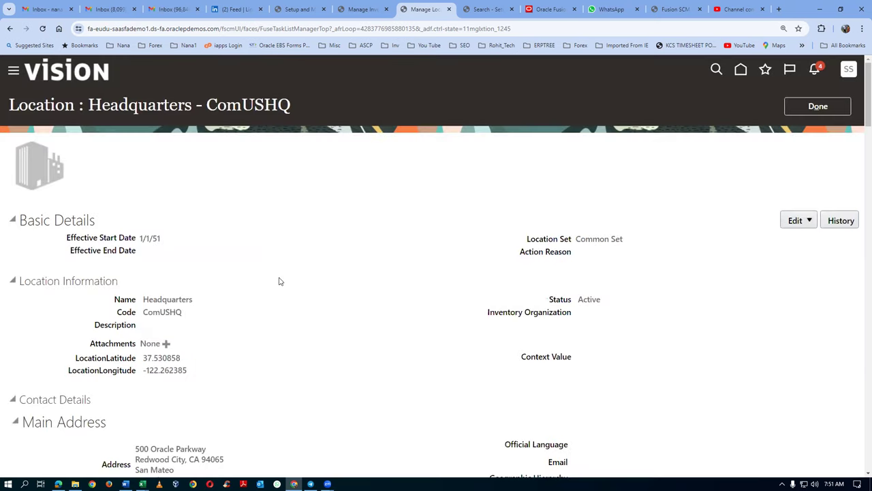
click(795, 109)
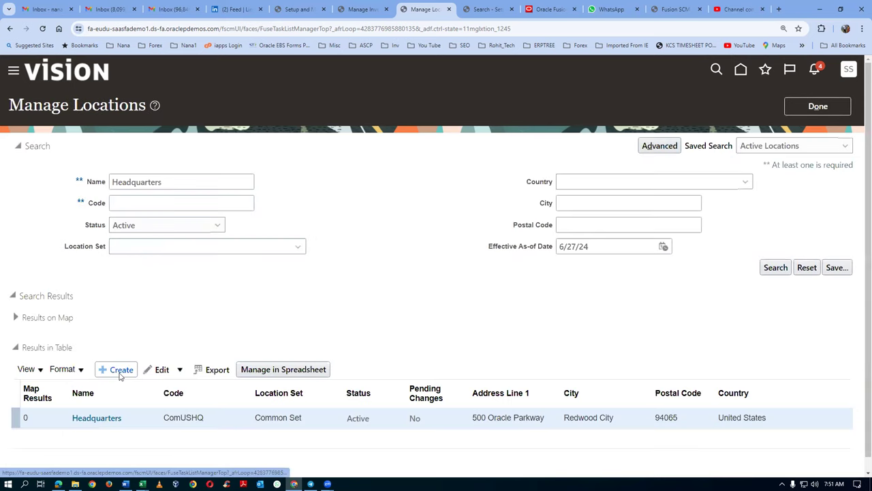
Start creating a location and name it a01_AIIMS_Hospital_location.
click(120, 371)
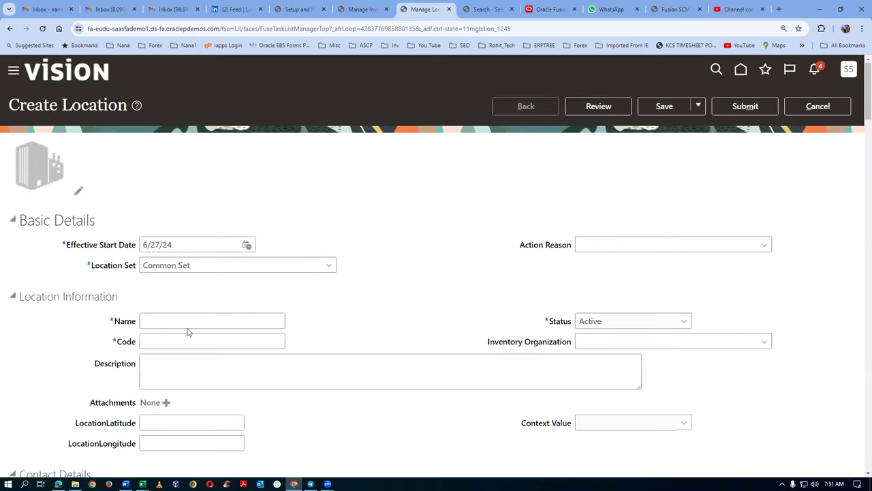
click(187, 322)
text(a01)
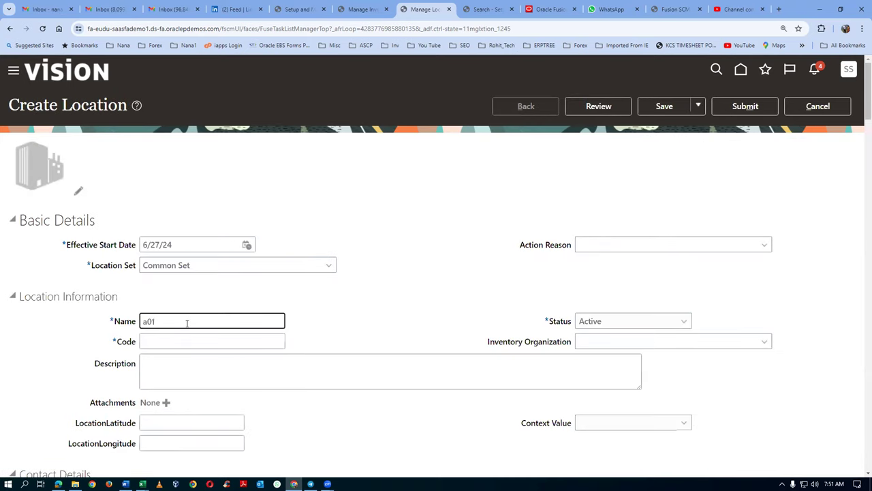
text(_AIIMS_Hospital_location)
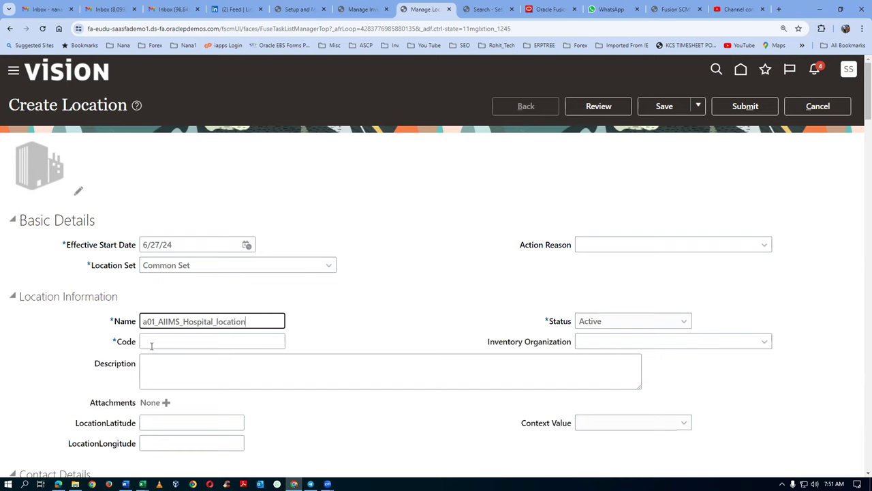
Reuse the name a01_AIIMS_Hospital_location as the new location's code and description.
drag(263, 323, 102, 349)
key(ctrl+c)
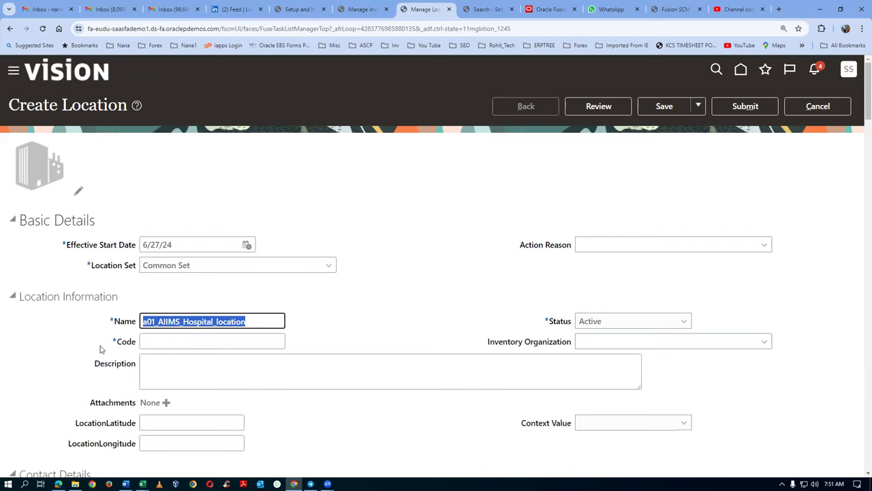
click(156, 343)
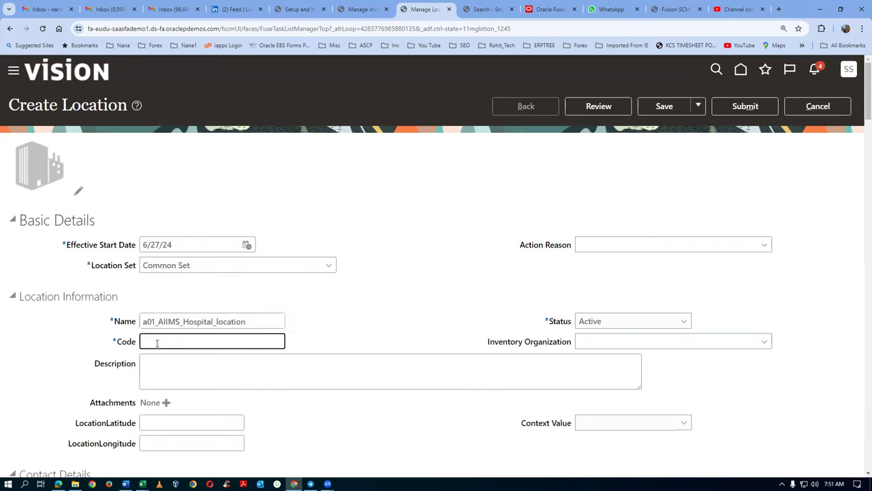
key(ctrl+v)
click(153, 368)
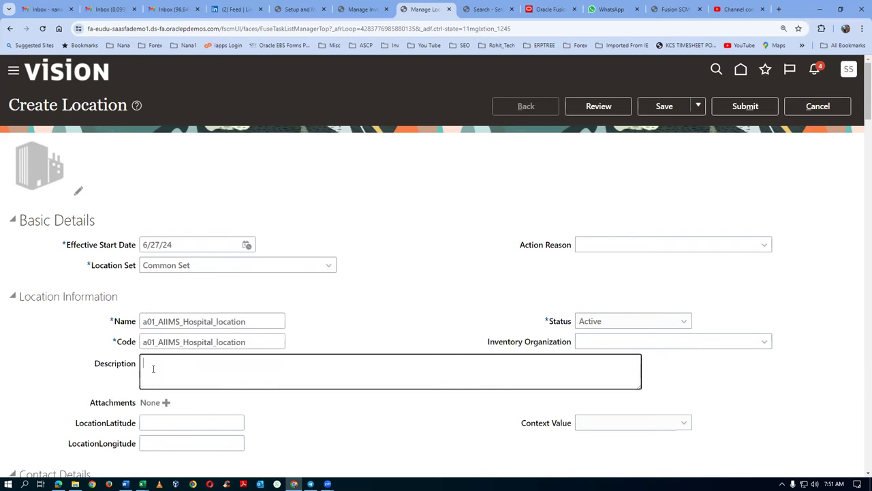
key(ctrl+v)
Set the location's main address to ZIP code 10020 in Manhattan, New York, NY, with address line 1 "a01 expense dest address 1".
scroll(156, 369, down, 3)
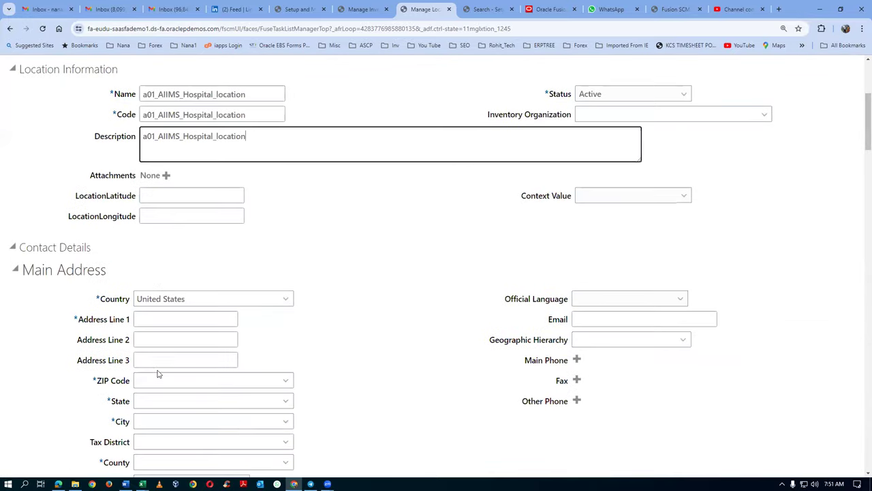
click(150, 381)
text(10020)
key(Tab)
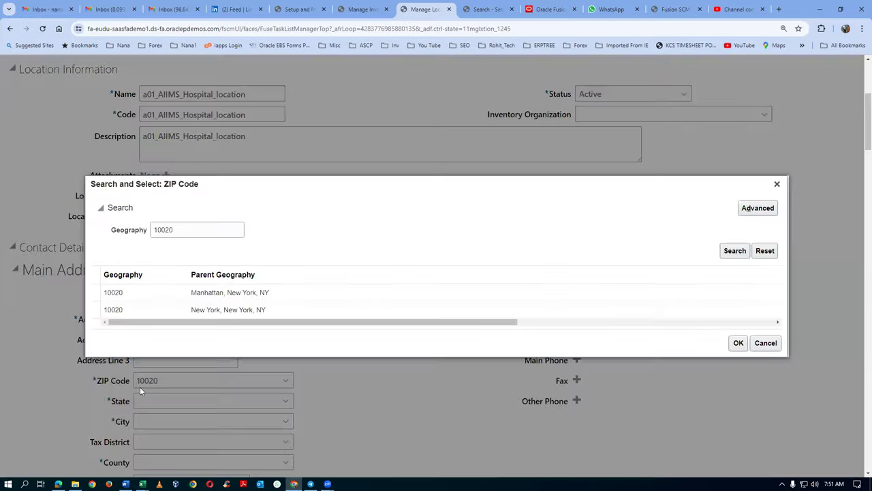
click(268, 291)
click(738, 343)
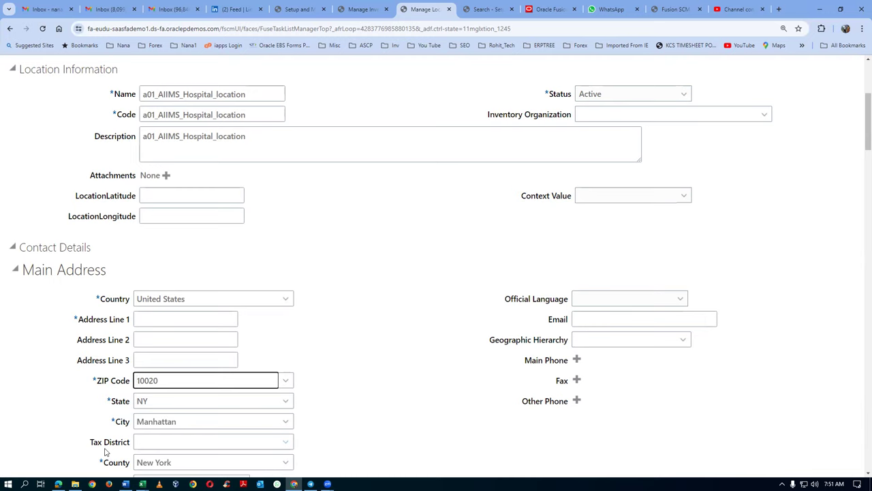
click(150, 321)
text(a0)
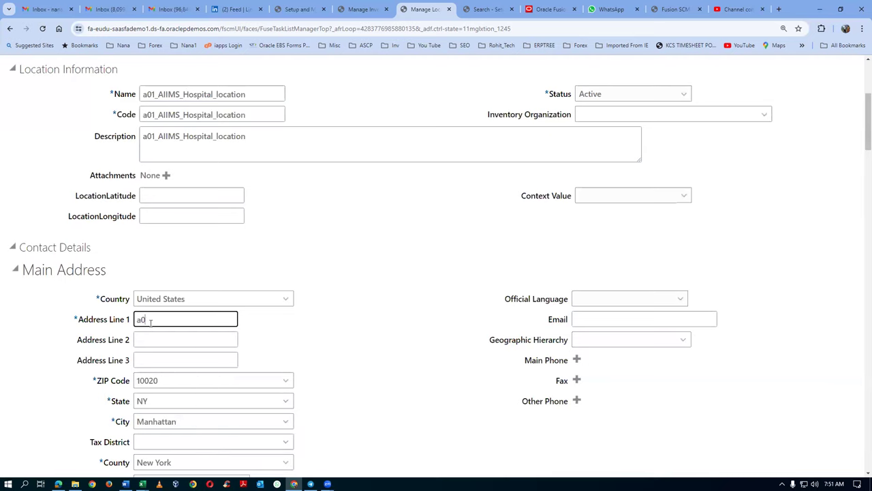
text(1 expense dest address 1)
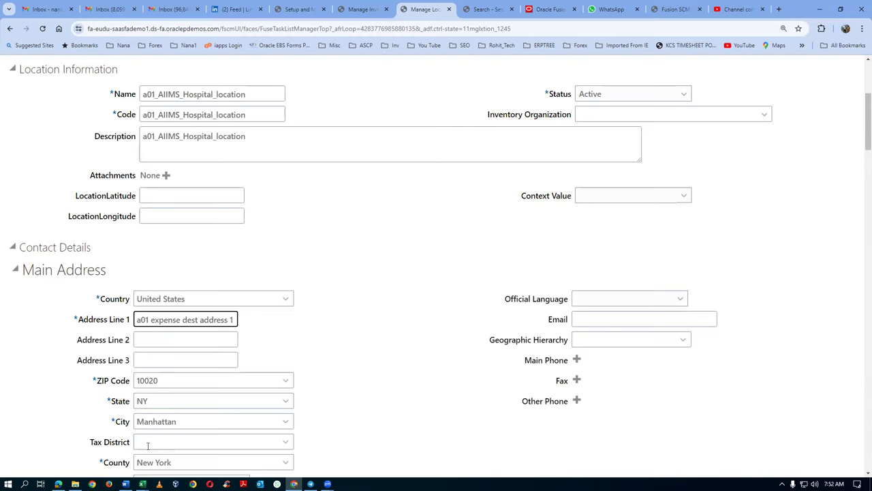
Submit the new a01_AIIMS_Hospital_location and confirm the request.
scroll(268, 330, up, 2)
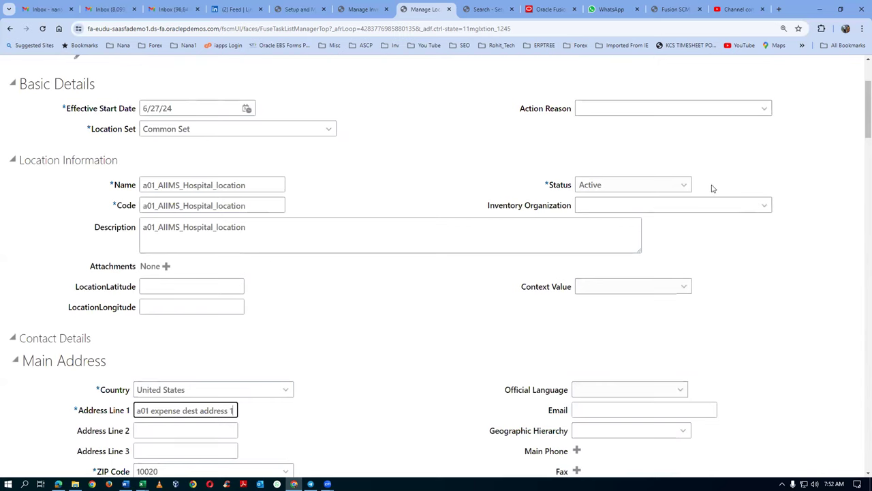
scroll(599, 218, up, 2)
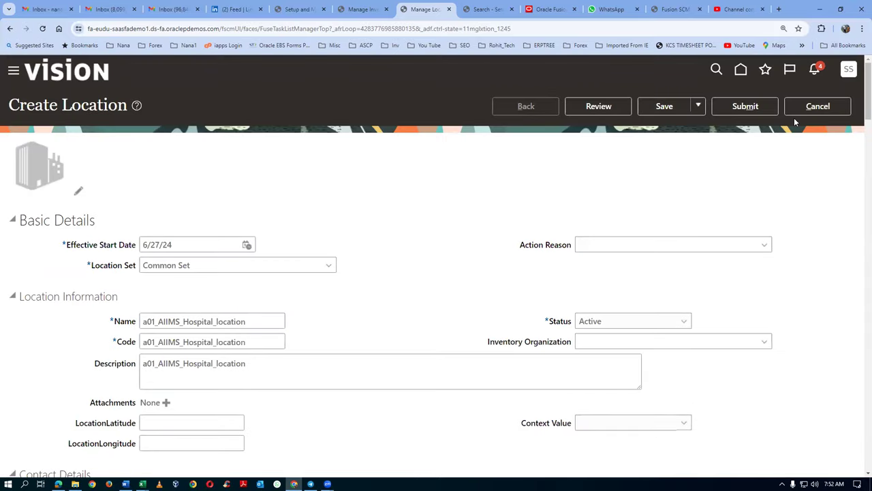
click(751, 107)
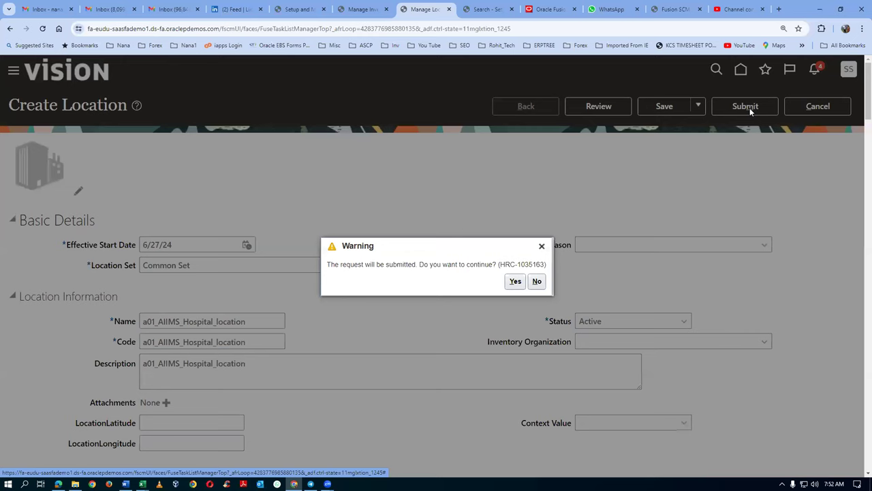
click(515, 281)
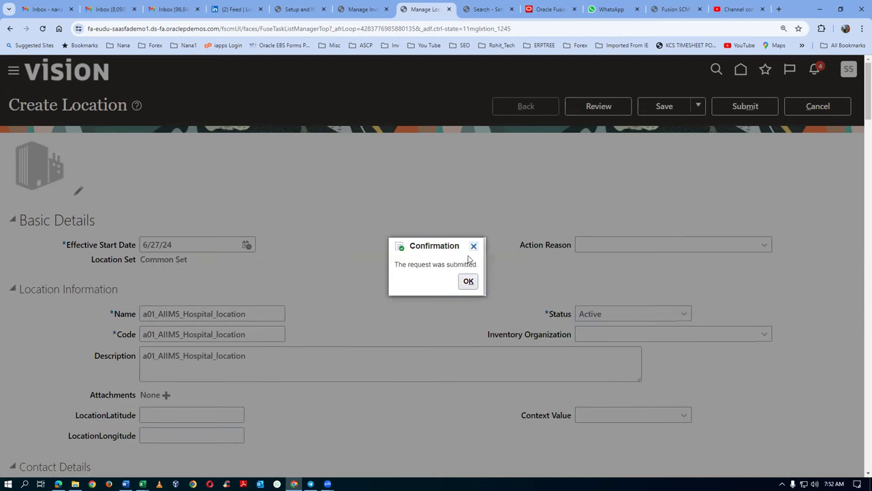
key(Return)
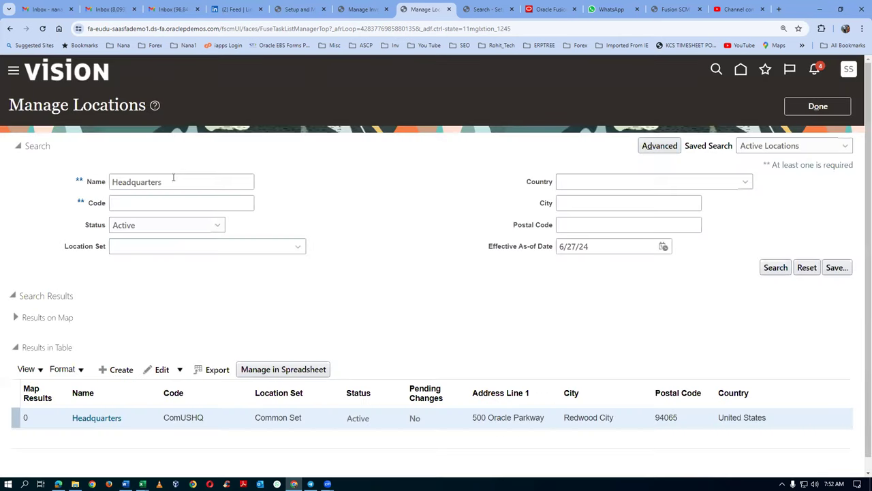
Search the active locations for names starting with a01.
double_click(176, 176)
text(a01)
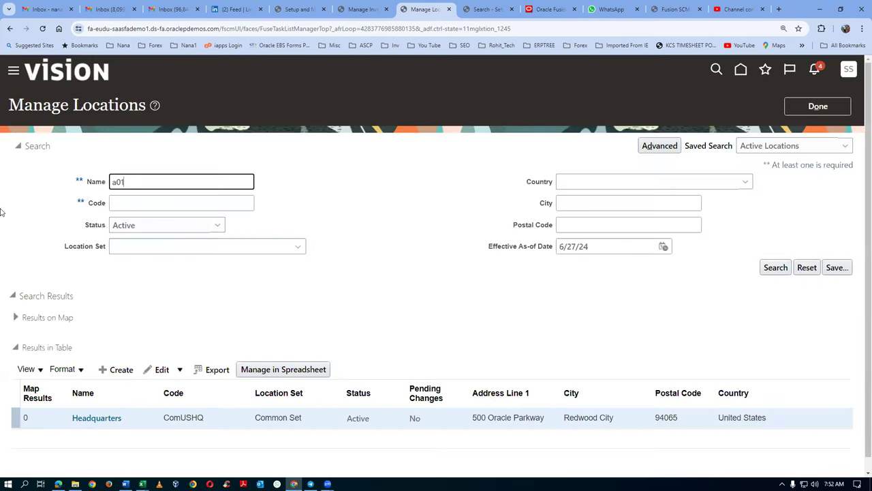
click(770, 267)
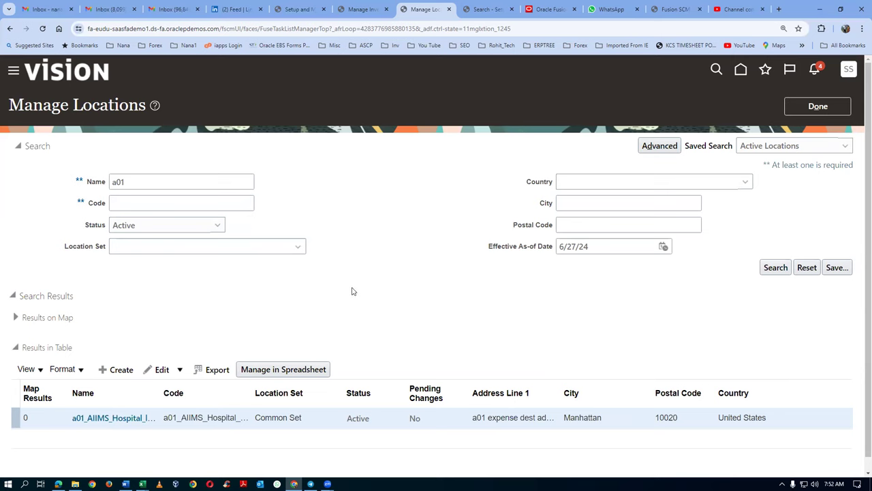
Switch to the 03_Asset_Expense_Items_Sub_Inventories workbook in Excel and review the Hospital Supplies entries and the Expense destination type.
key(alt+Tab)
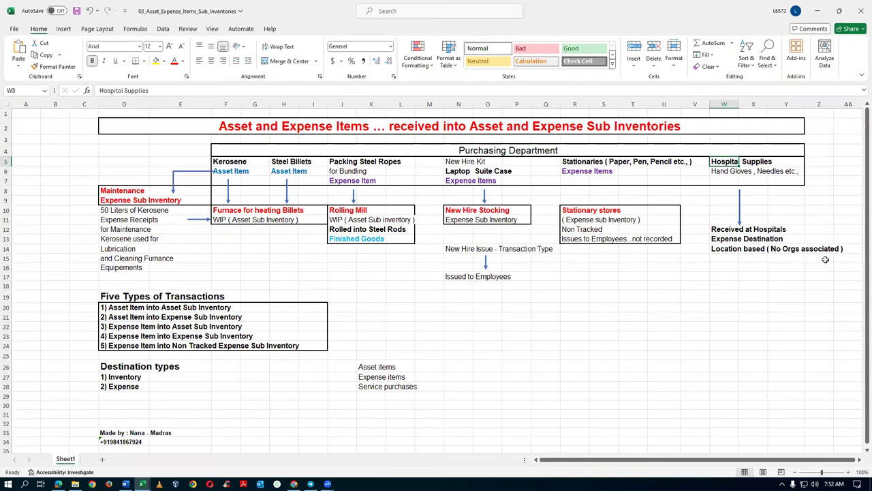
click(717, 170)
click(717, 162)
click(716, 170)
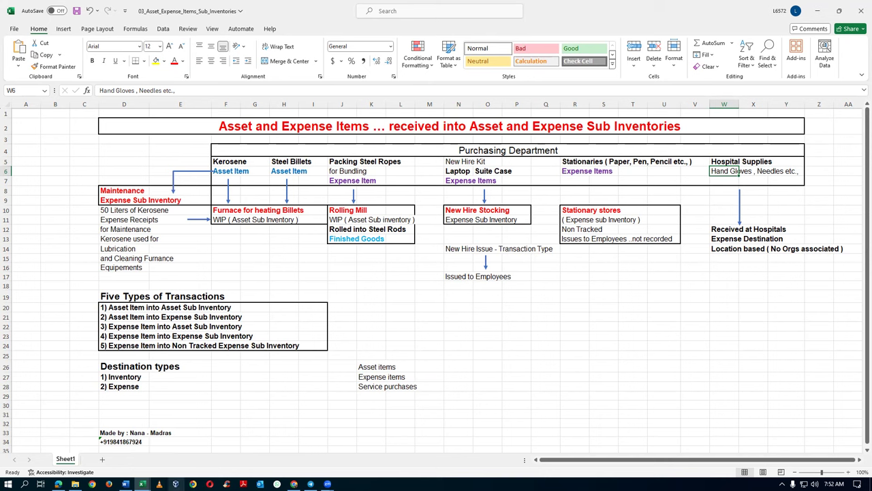
click(122, 387)
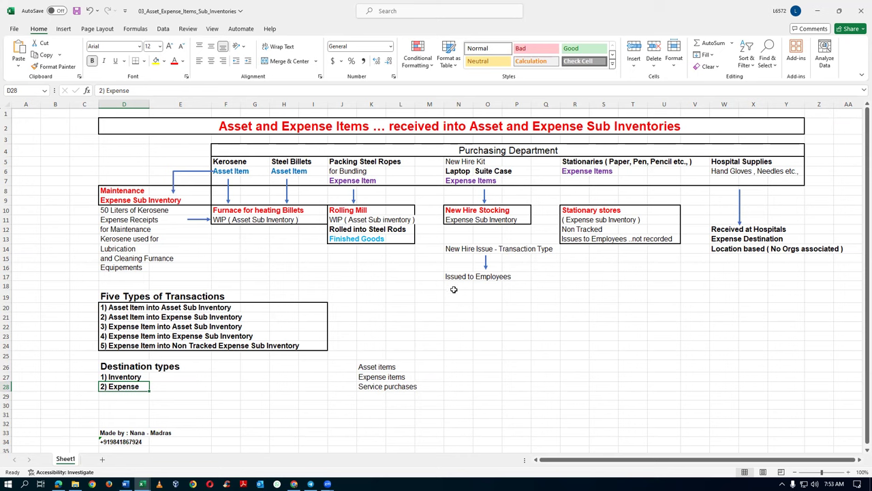
click(714, 162)
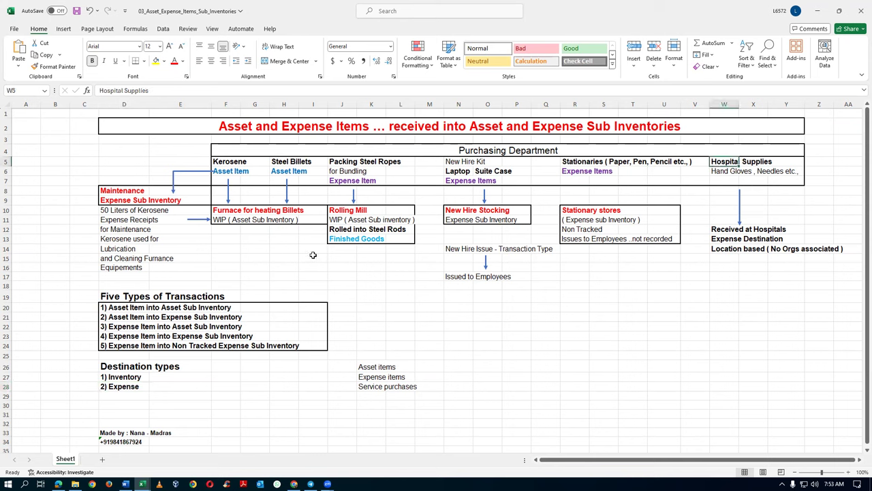
click(548, 337)
click(574, 335)
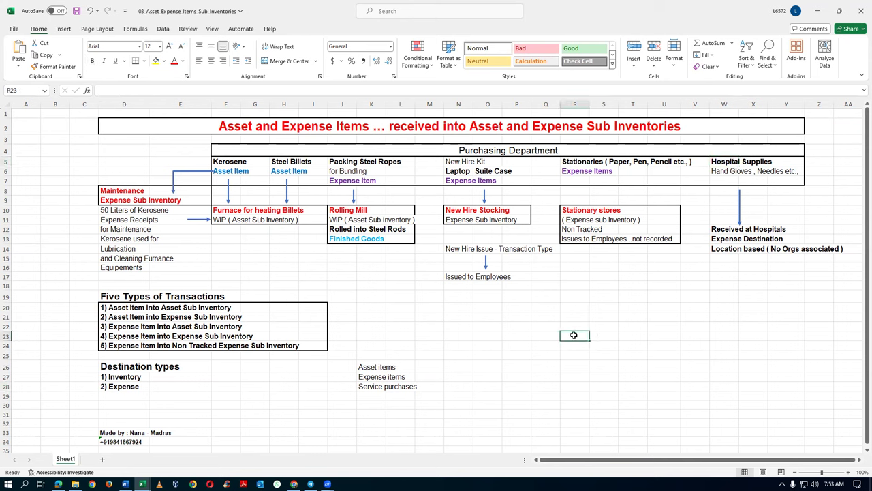
click(599, 338)
drag(543, 336, 696, 339)
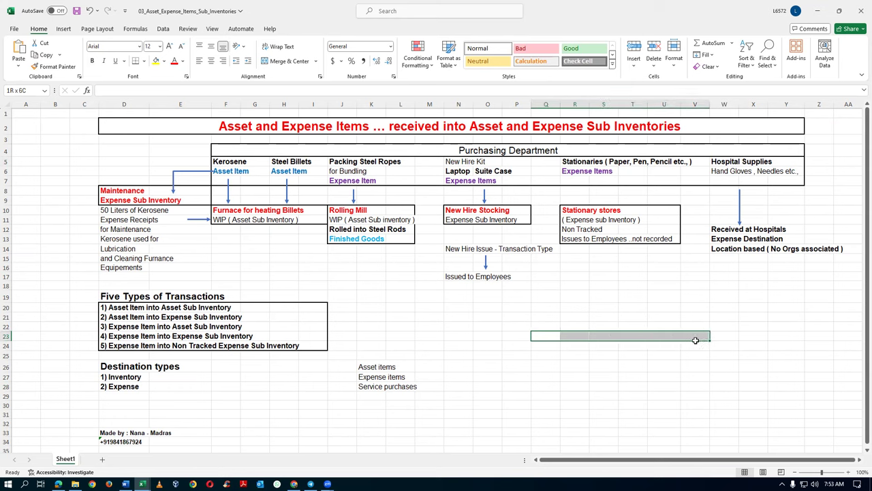
Return to Oracle Fusion in the browser and open the requisitioning business function configuration for US1 Business Unit.
key(alt+Tab)
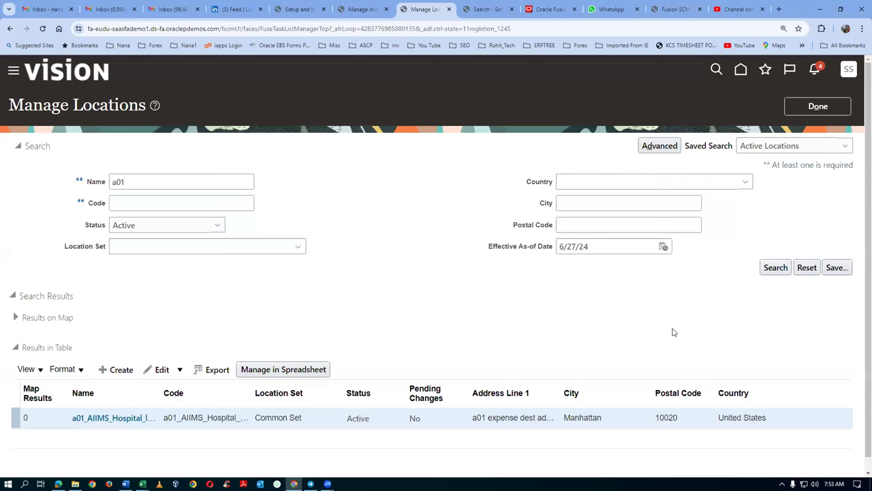
click(360, 9)
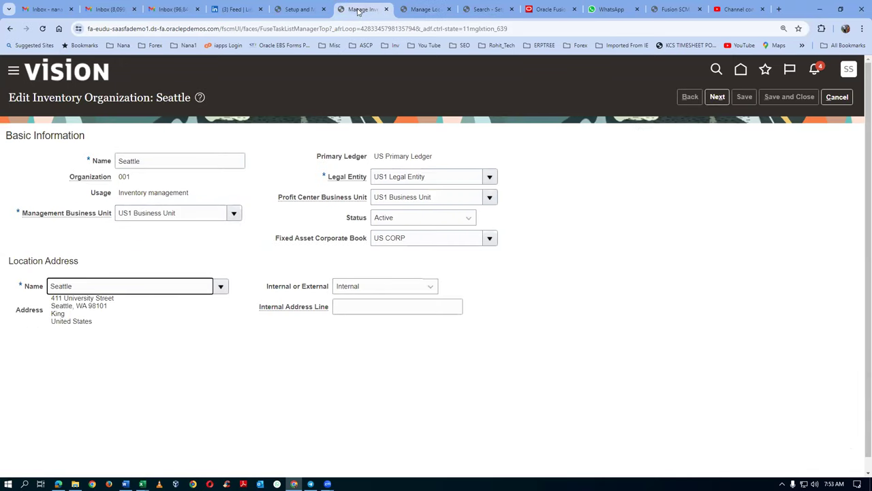
click(484, 9)
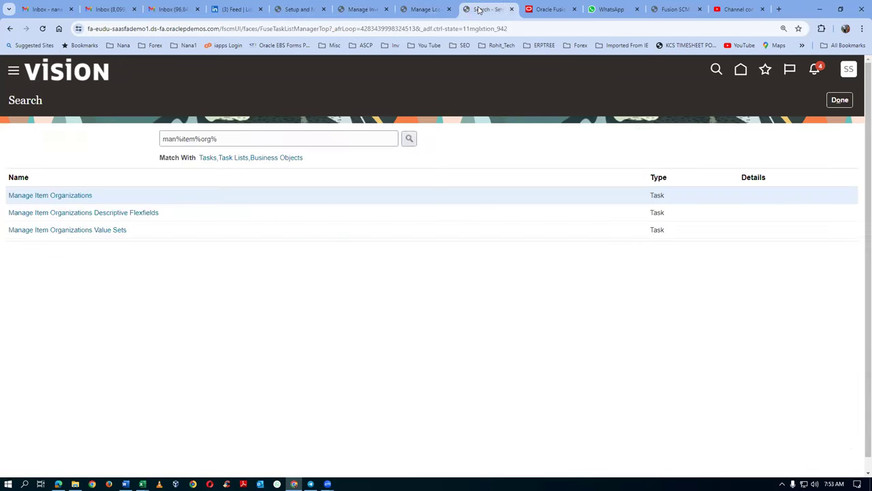
click(307, 9)
click(106, 196)
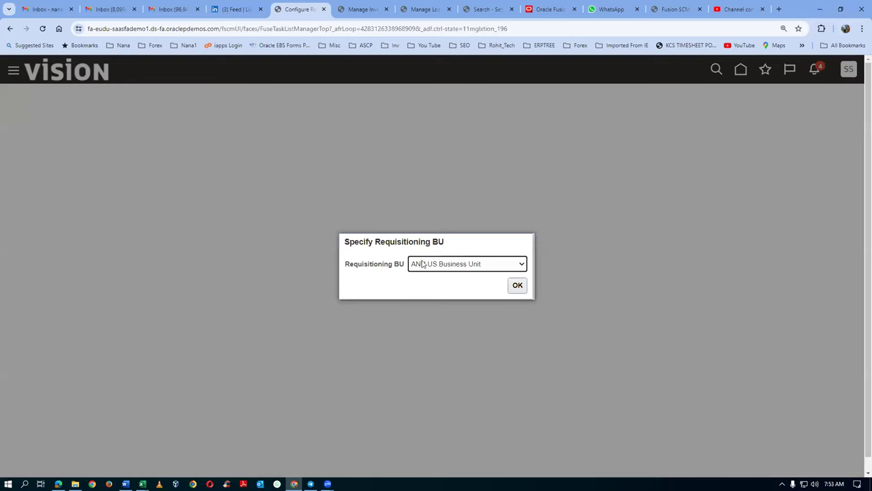
click(425, 265)
text(US1)
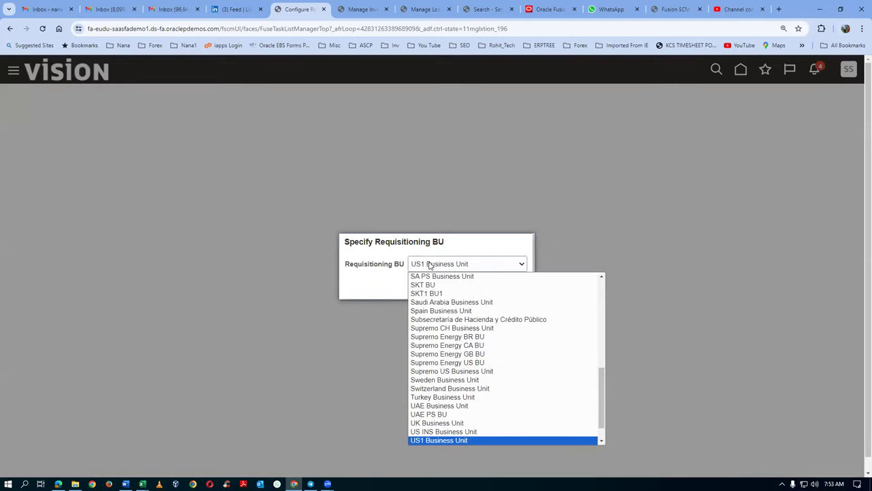
key(Return)
click(518, 285)
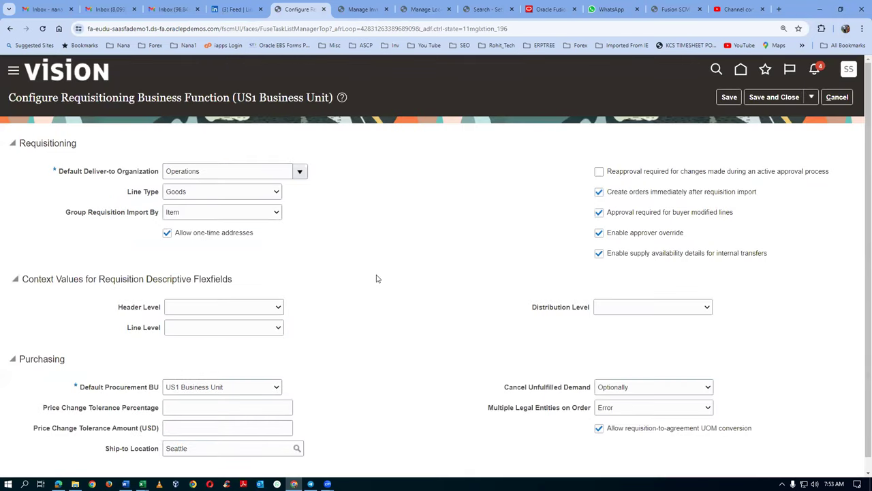
Examine the Default Deliver-to Organization in the requisitioning configuration alongside the Excel asset and expense item diagram.
drag(220, 171, 166, 174)
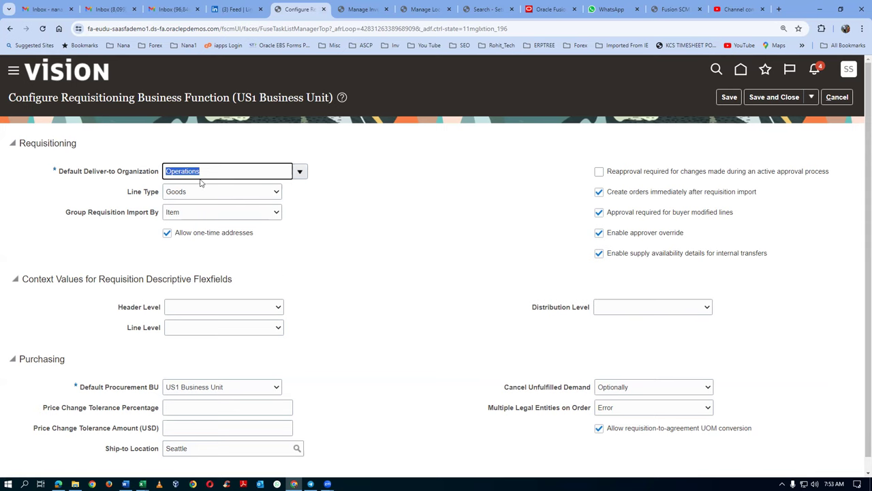
click(321, 287)
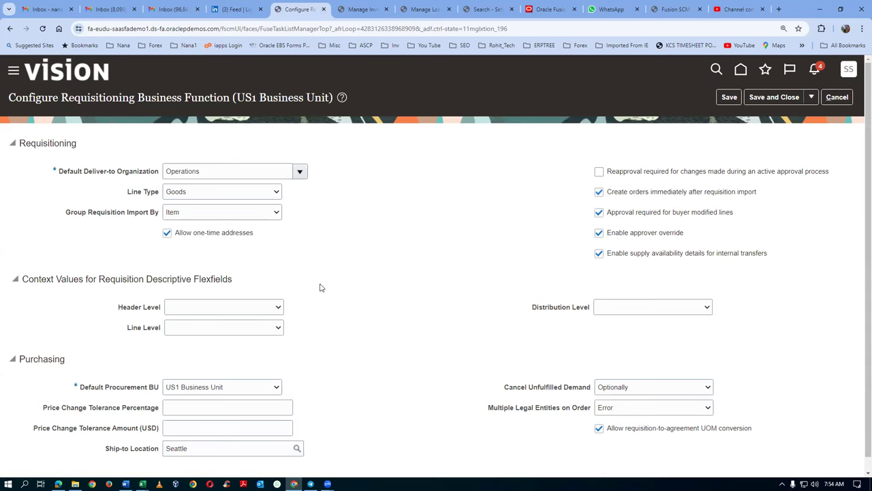
key(alt+Tab)
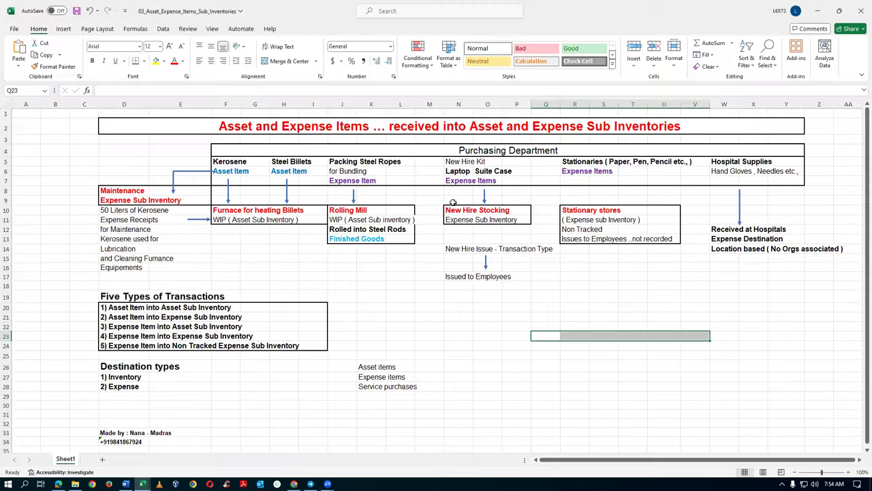
click(504, 328)
drag(538, 336, 691, 336)
click(666, 373)
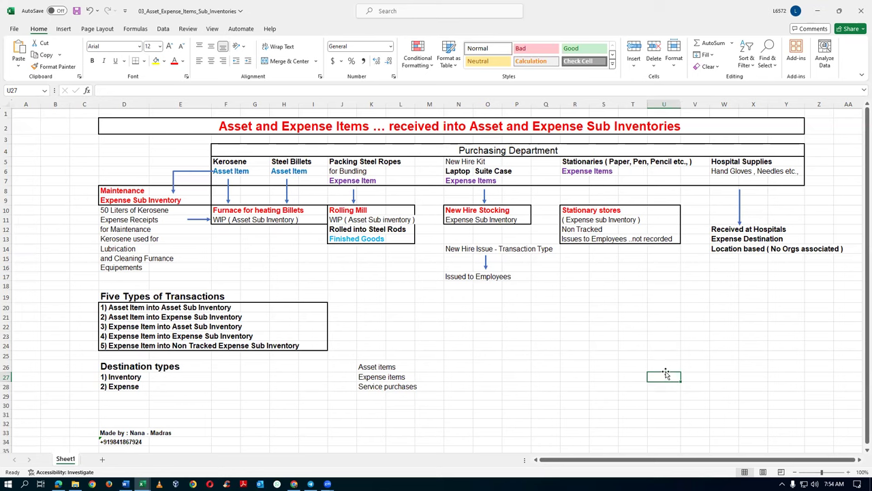
key(alt+Tab)
drag(230, 173, 142, 179)
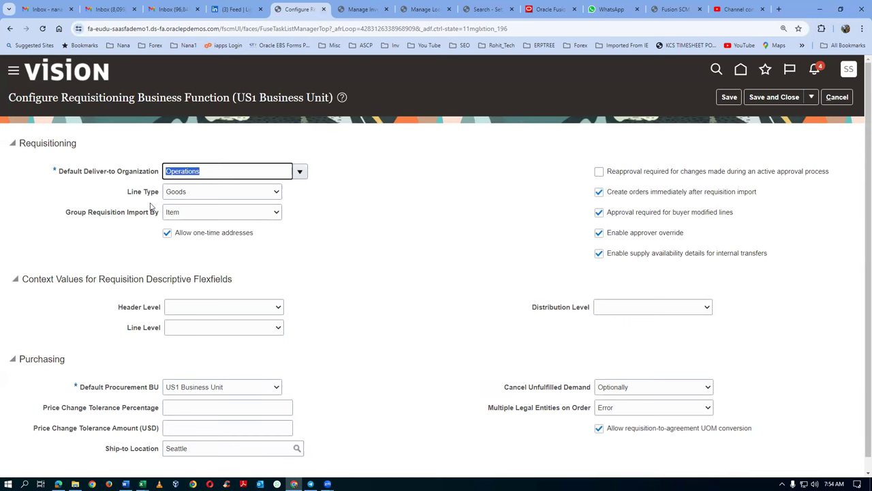
Switch to the 03_Vision_Enterprise_Structure PDF and examine the master inventory organization's name and location.
key(alt+Tab)
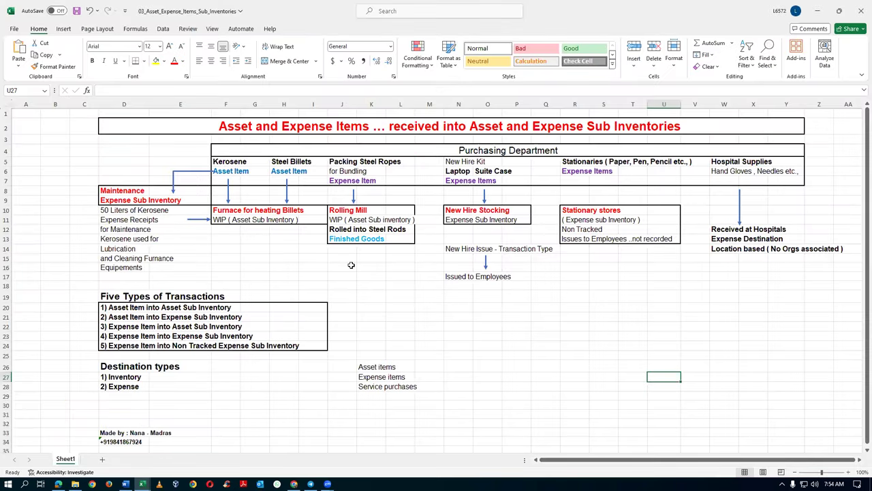
key(alt+Tab)
key(Tab)
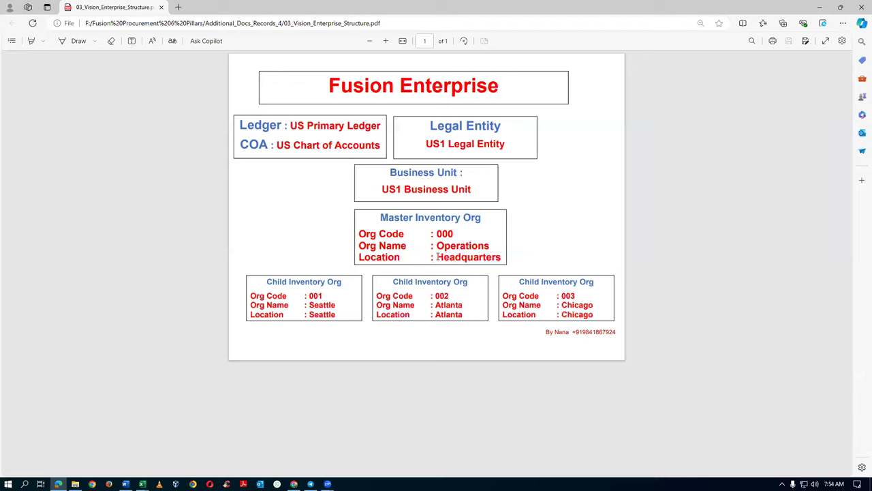
drag(437, 257, 498, 259)
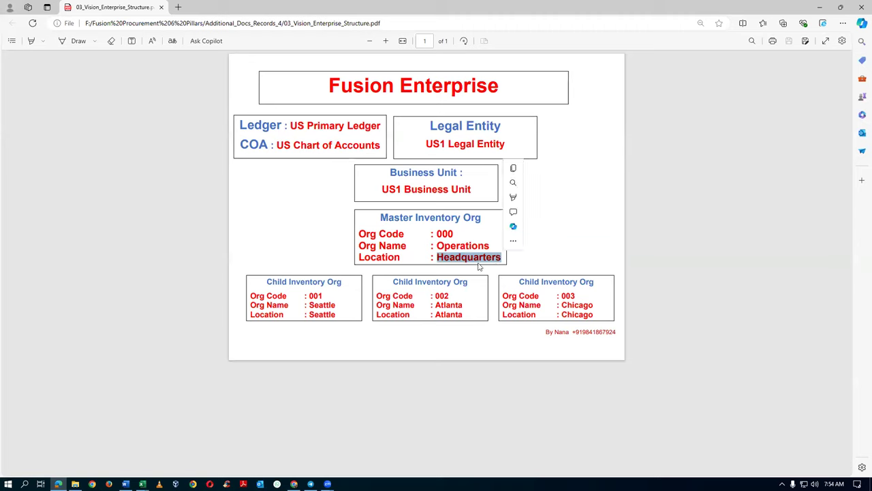
click(441, 246)
drag(438, 245, 490, 247)
click(470, 258)
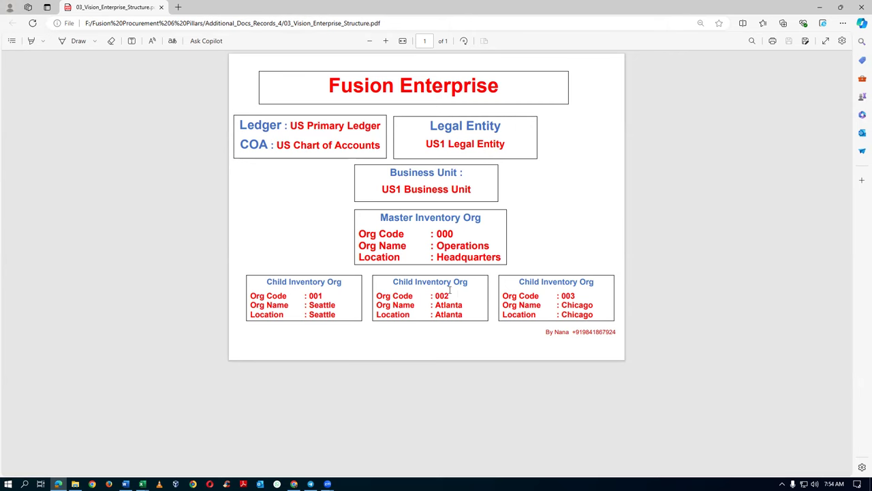
Go back to the Excel asset and expense diagram and review the Hospital Supplies item and its examples.
key(alt+Tab)
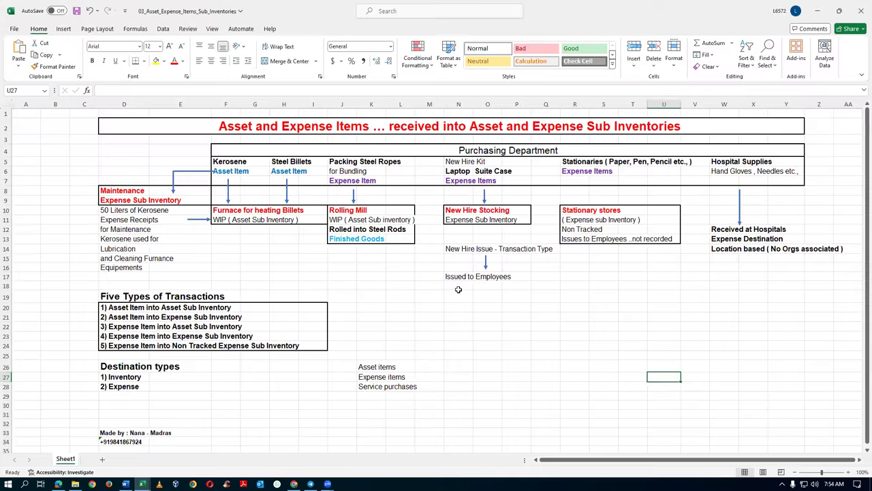
click(494, 315)
click(518, 317)
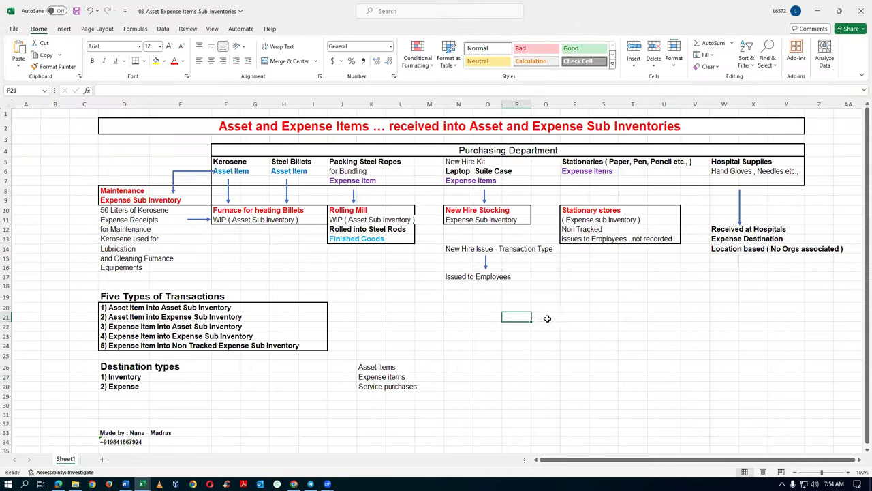
click(549, 315)
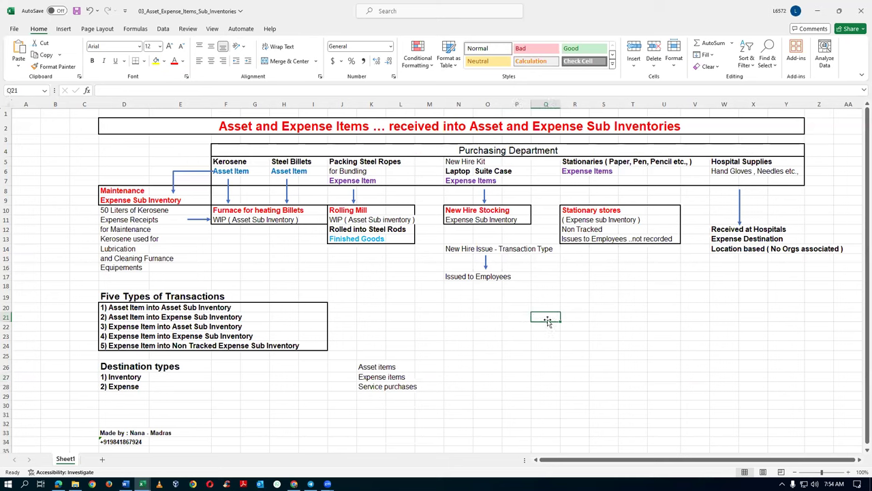
drag(553, 317, 700, 318)
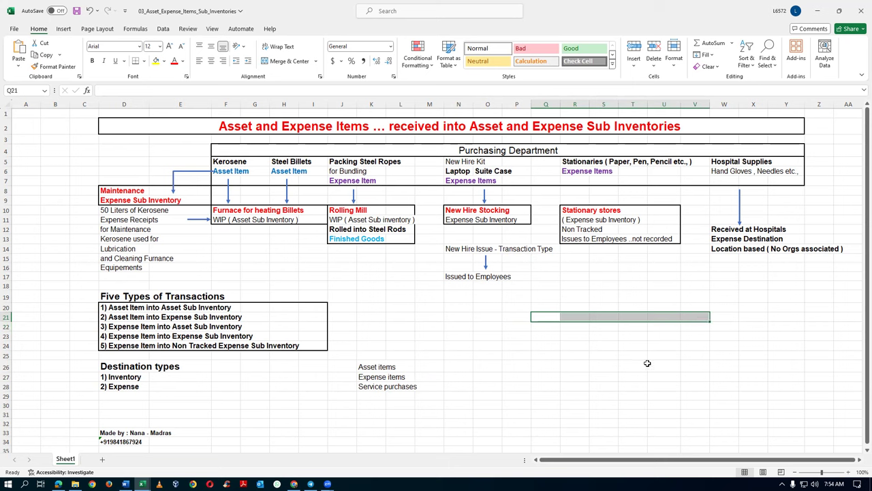
click(645, 363)
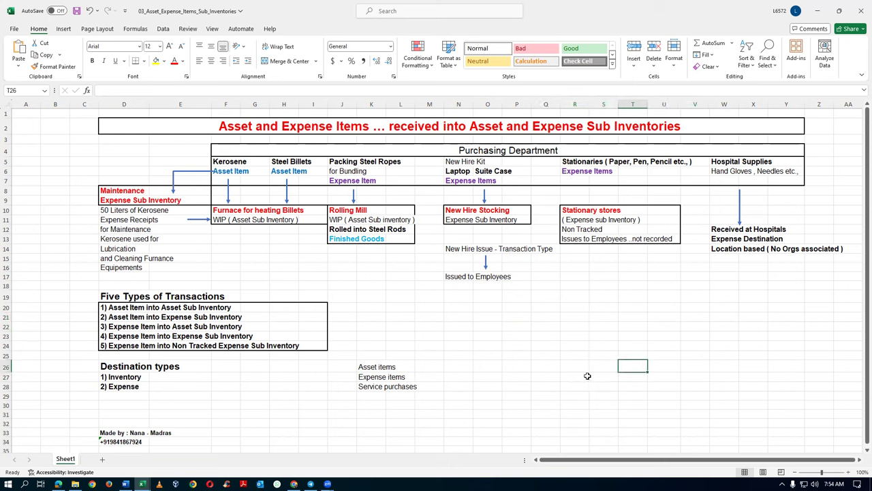
click(714, 162)
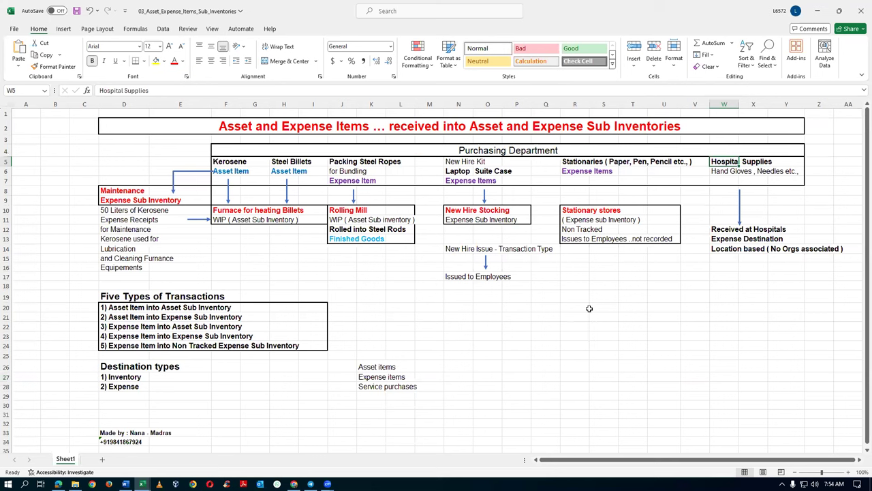
click(717, 171)
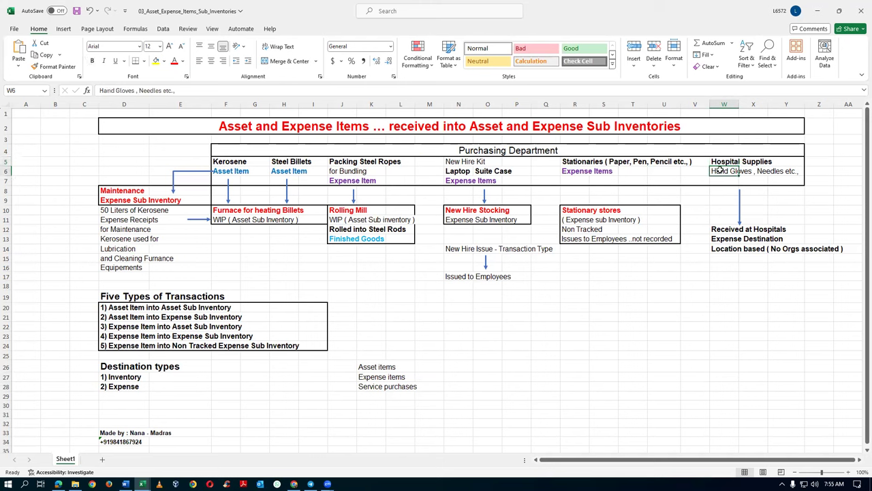
Examine the Hospital Supplies item, its examples, and its location-based expense destination without organizations in the Excel diagram.
click(720, 161)
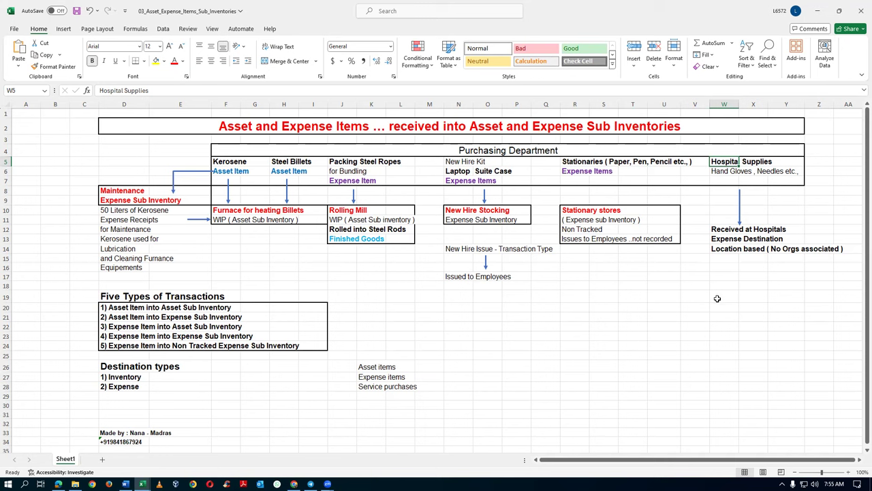
click(718, 172)
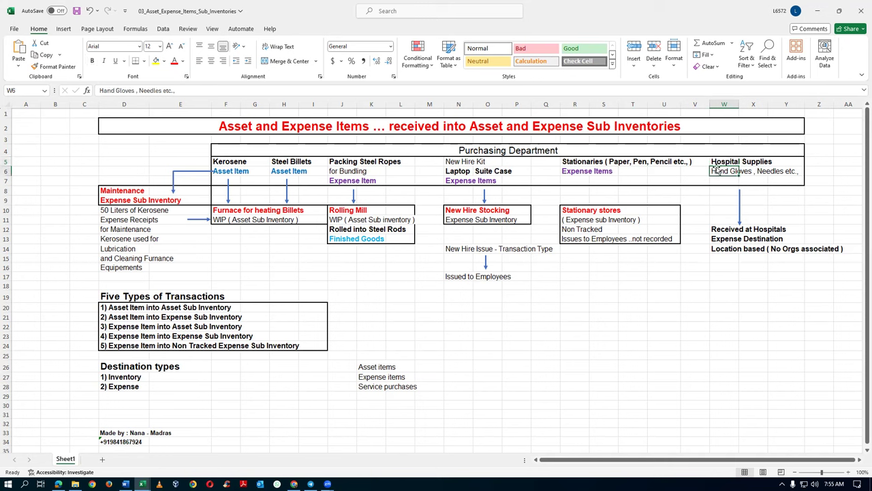
click(716, 162)
click(719, 172)
click(723, 312)
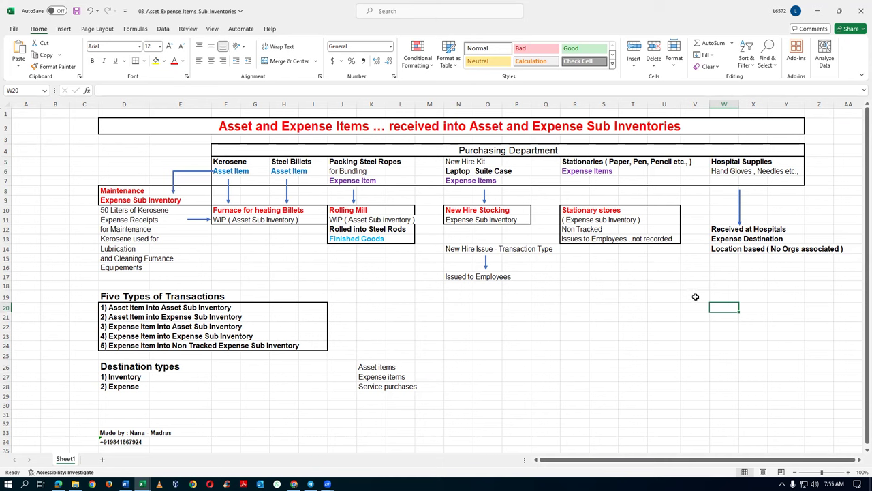
click(715, 164)
click(718, 172)
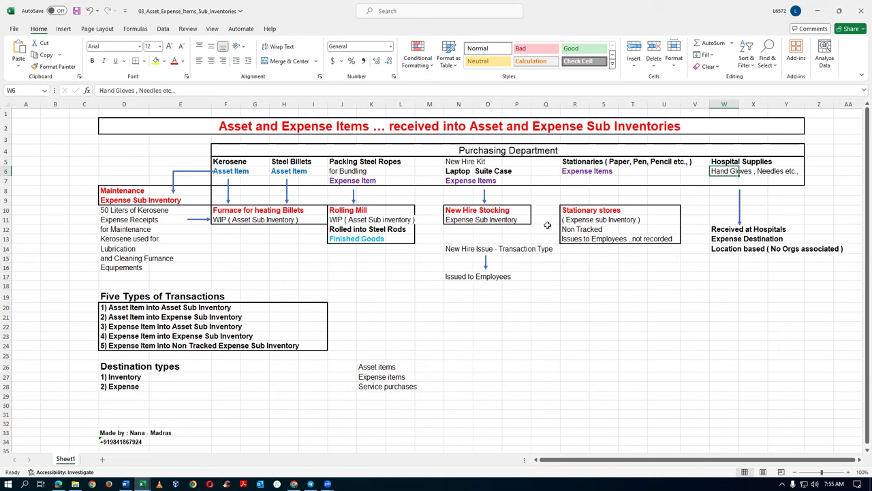
click(722, 162)
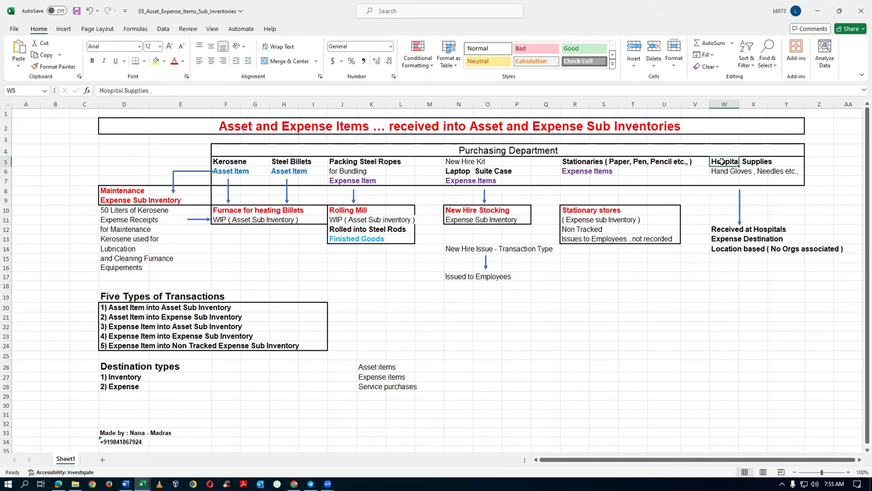
click(719, 171)
click(716, 163)
click(719, 171)
click(724, 230)
click(723, 240)
click(722, 249)
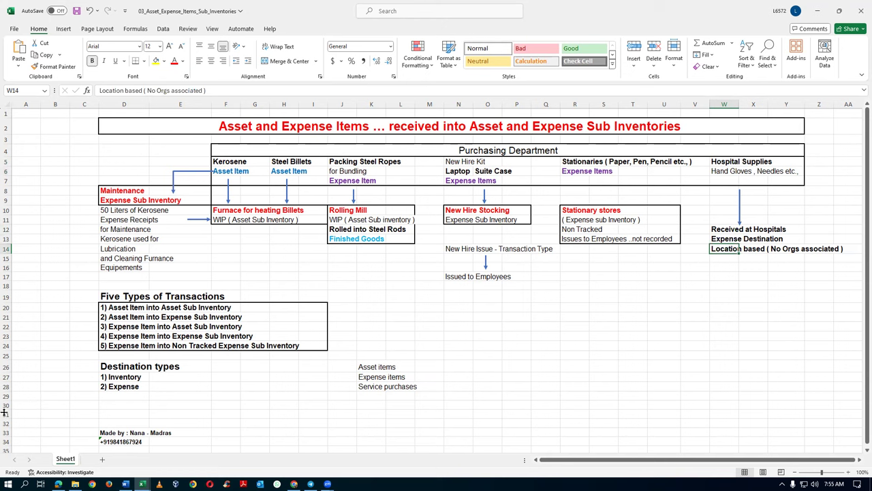
Compare the Expense destination type and the asset items entry with the Hospital Supplies item and its examples.
click(117, 386)
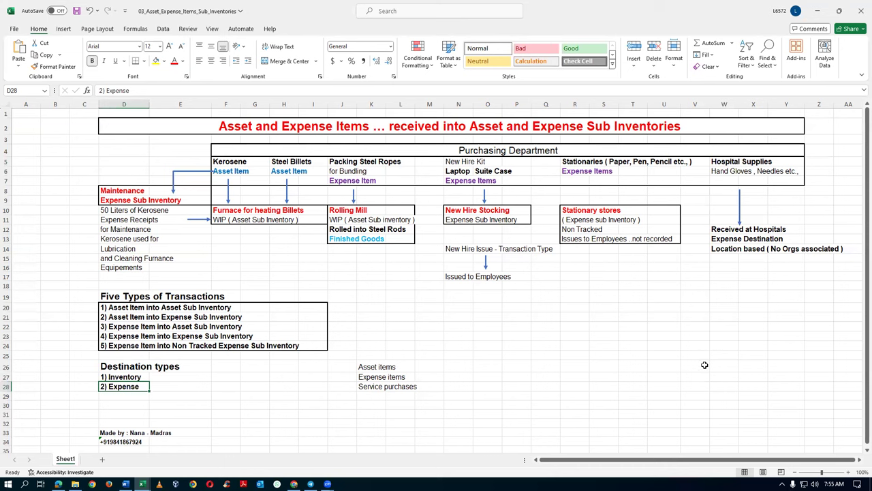
click(720, 161)
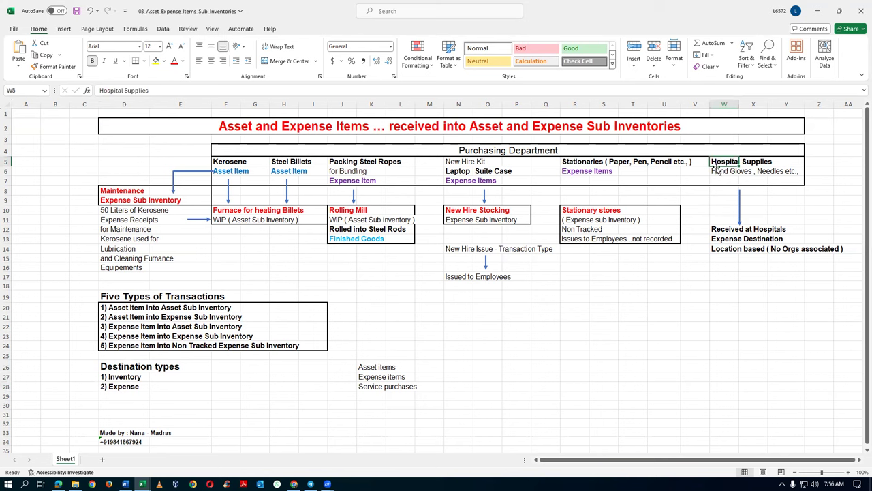
click(723, 171)
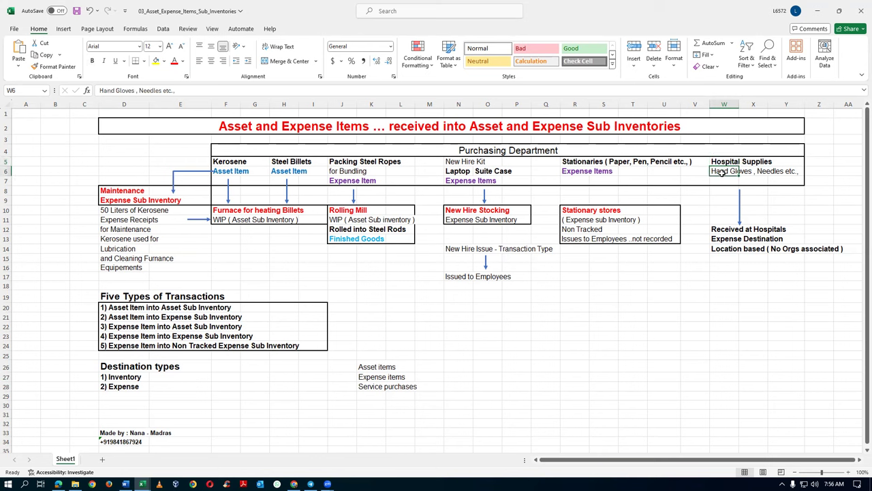
key(Return)
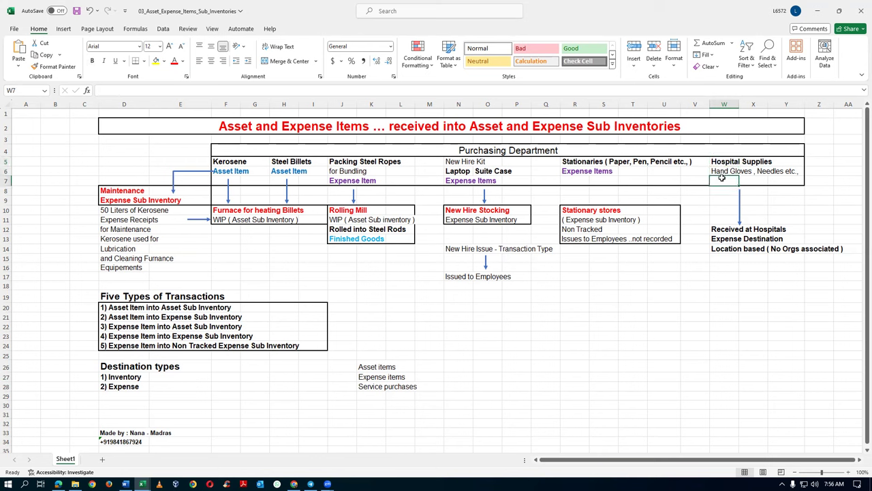
click(721, 298)
click(721, 309)
click(718, 296)
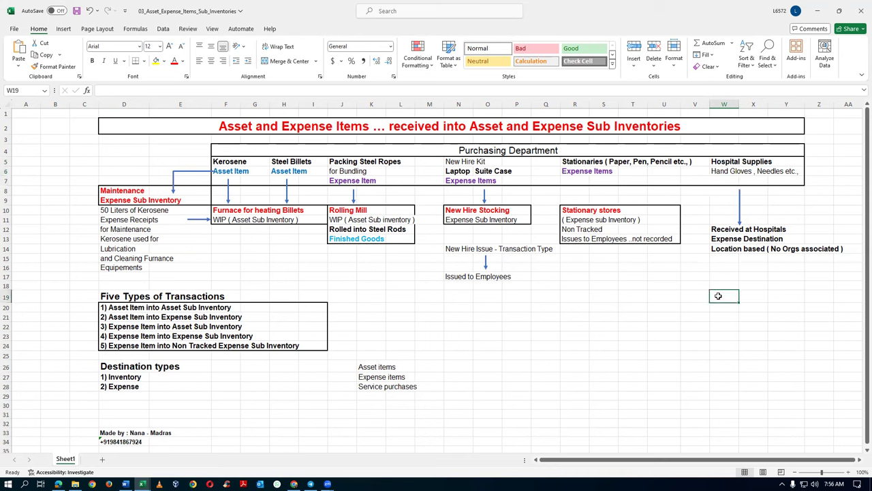
click(757, 297)
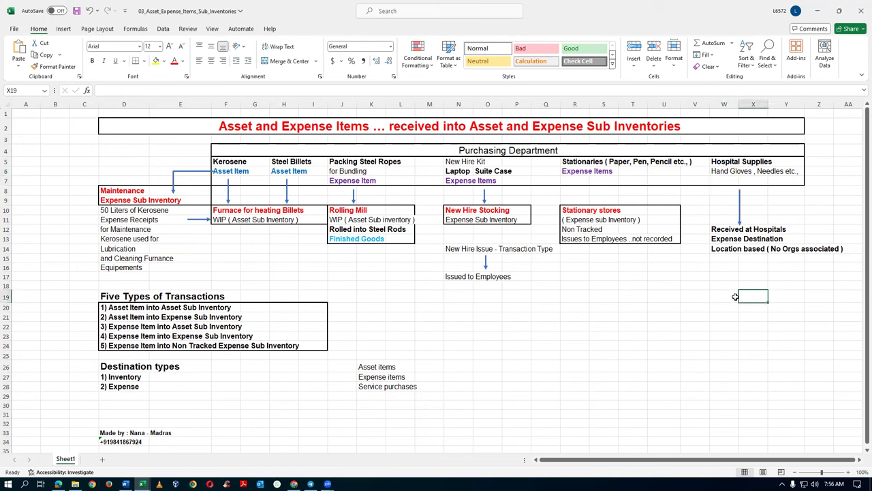
click(720, 300)
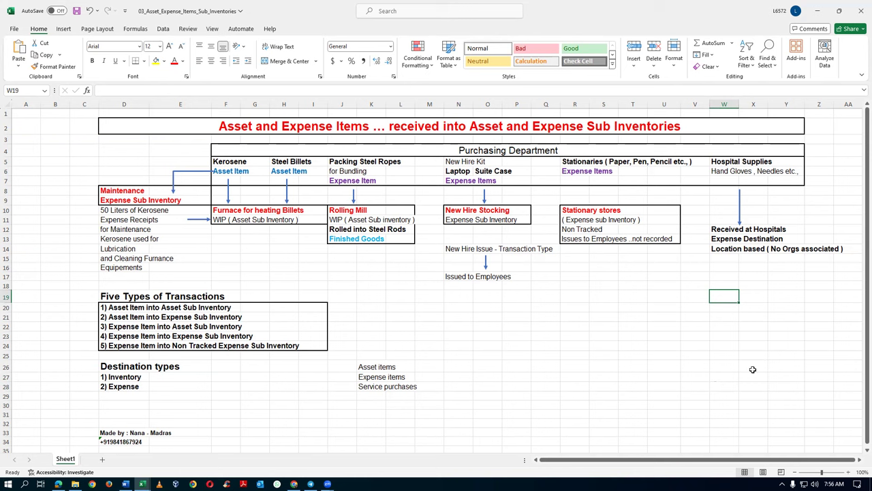
click(136, 386)
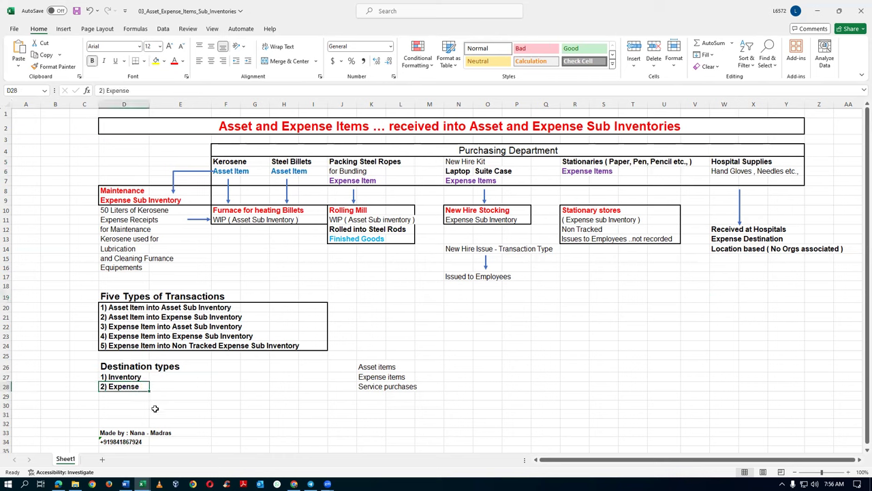
click(381, 366)
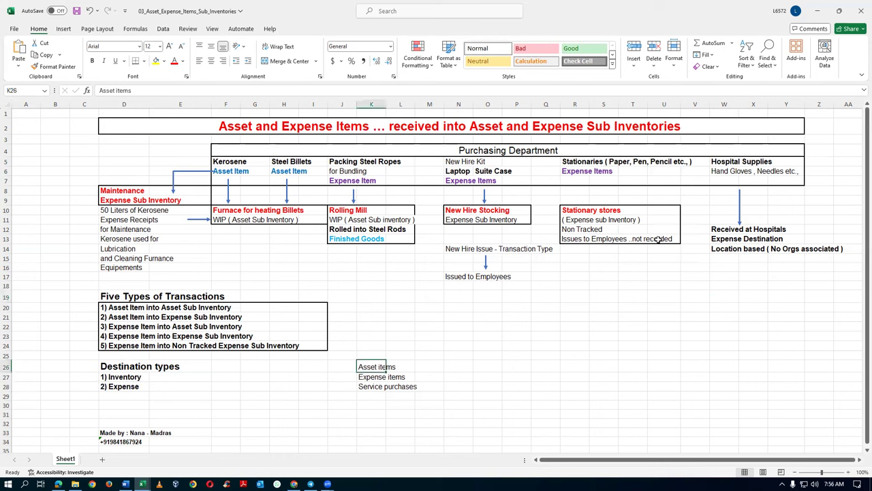
click(713, 166)
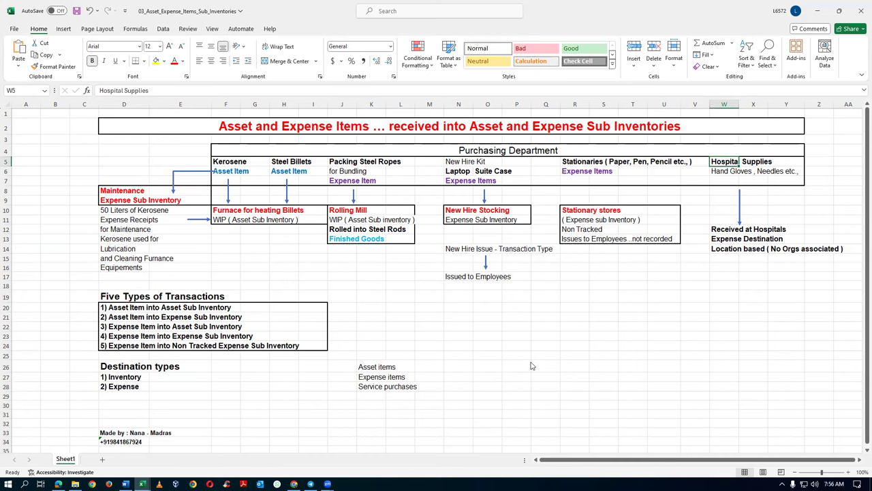
Switch to Oracle Fusion in the browser, duplicate the requisitioning configuration tab, and go to the home page in the copy.
key(alt+Tab)
key(alt+Tab)
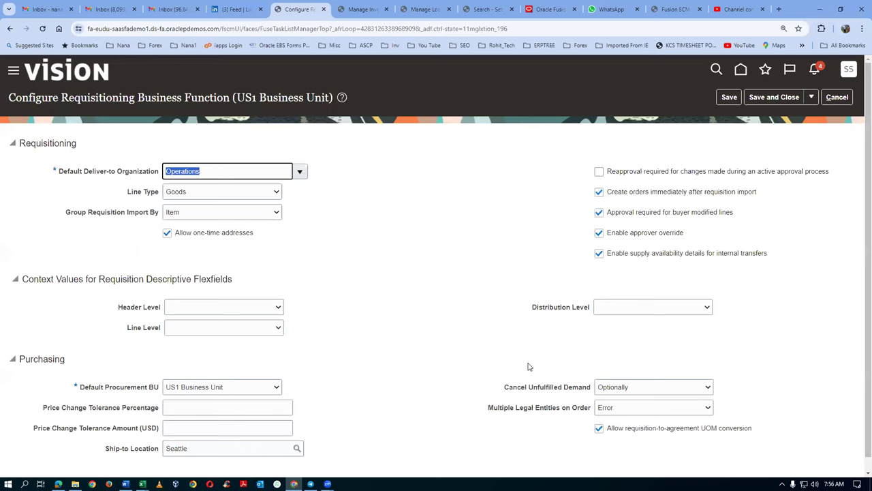
right_click(298, 15)
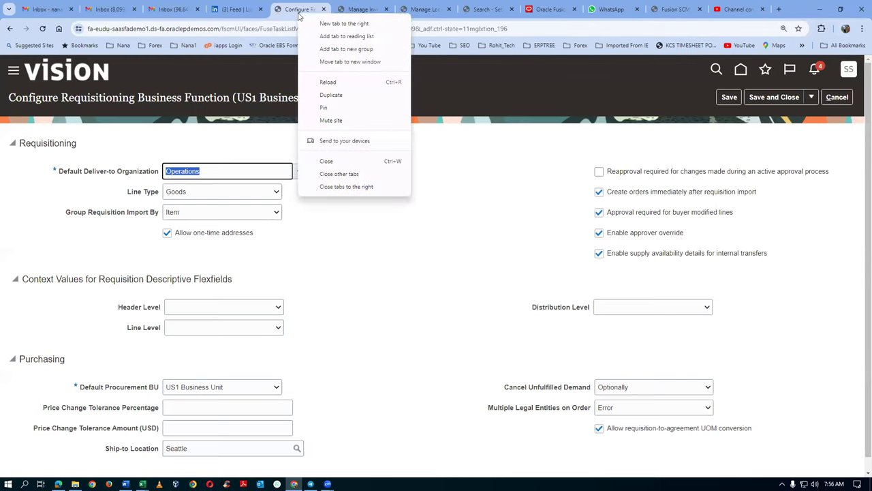
click(327, 94)
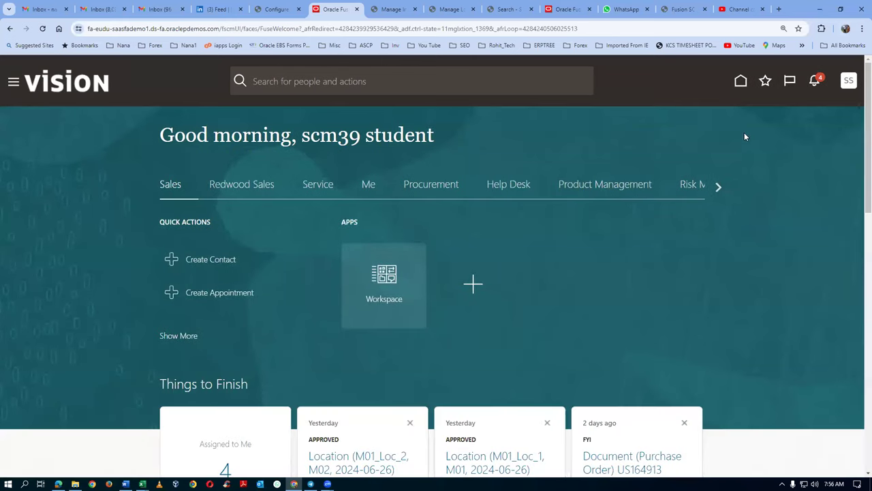
click(741, 81)
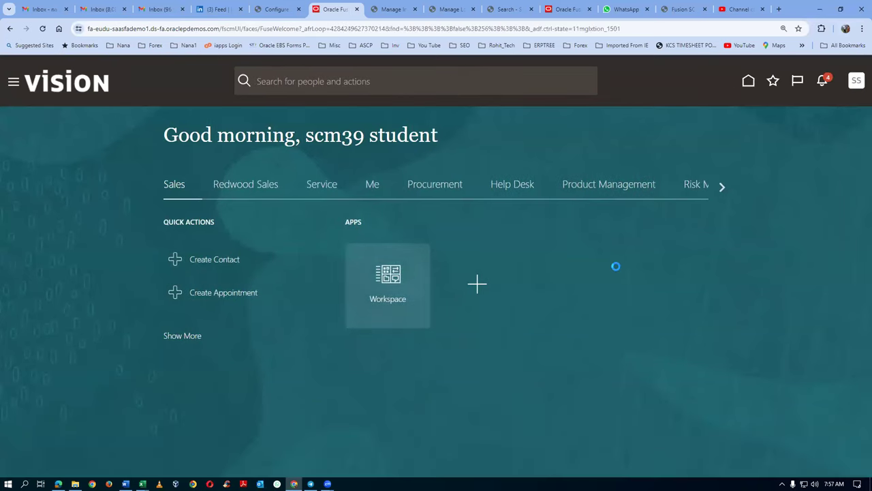
Start creating a new item in Product Information Management with the organization set to 000.
click(610, 187)
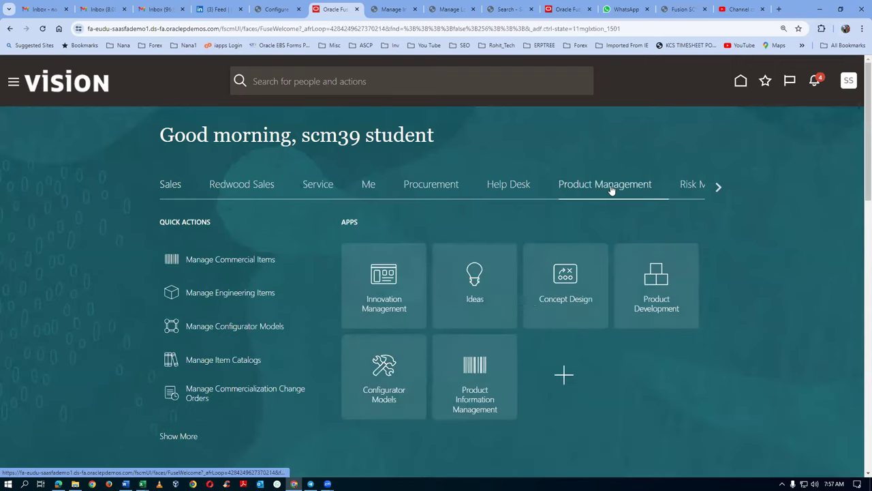
click(476, 411)
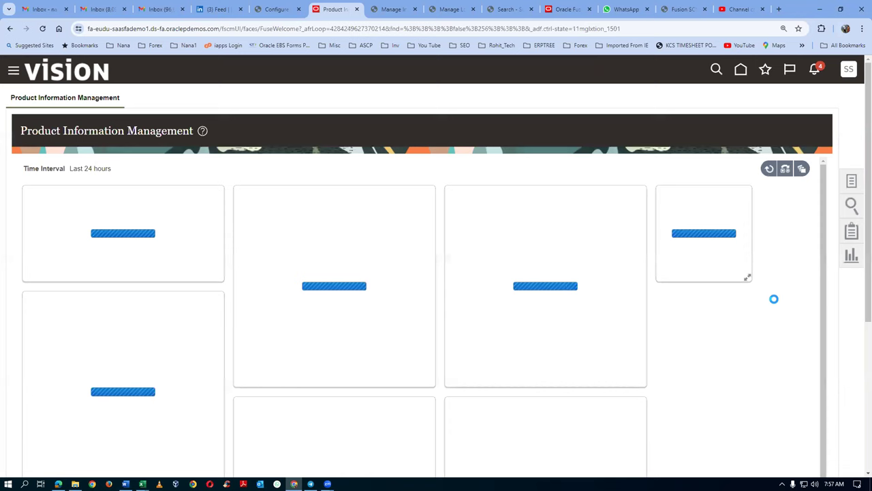
click(851, 182)
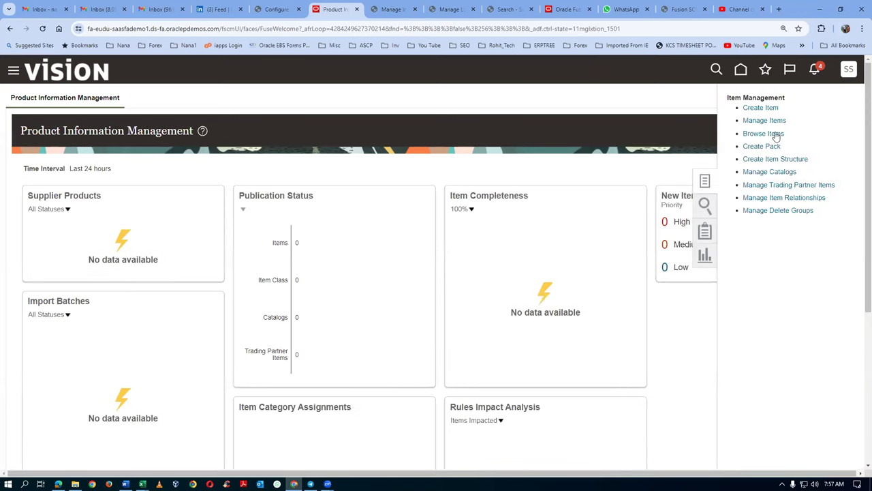
click(756, 109)
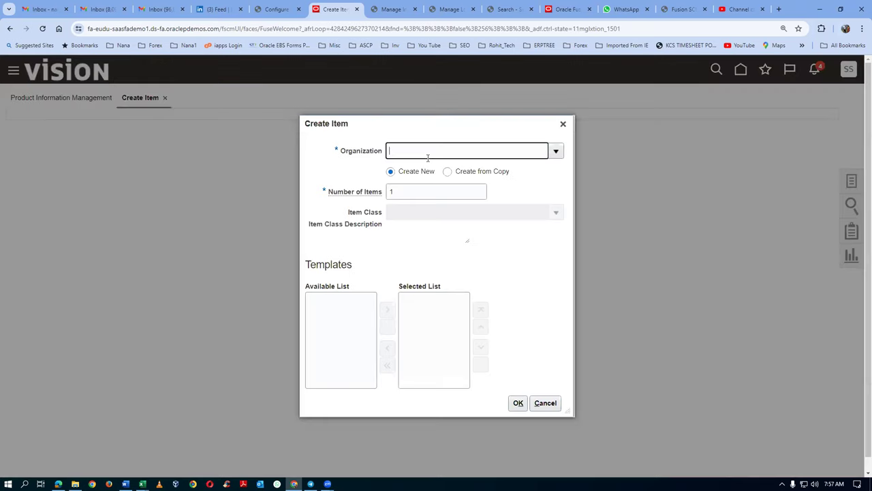
text(000)
click(414, 170)
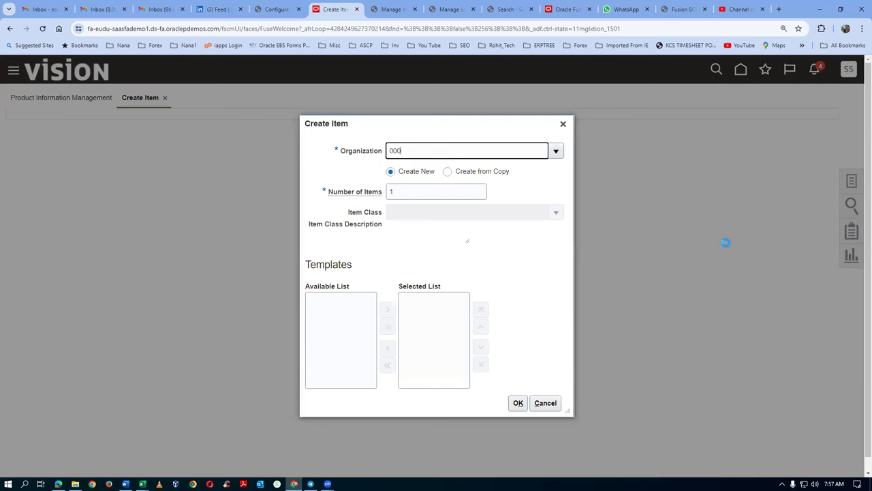
Switch to the Excel diagram and review the Laptop and Hospital Supplies expense items.
key(alt+Tab)
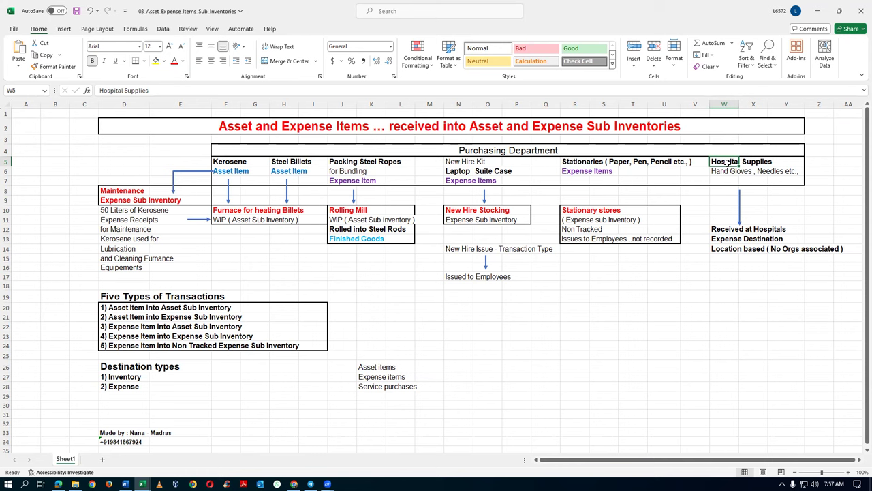
click(478, 309)
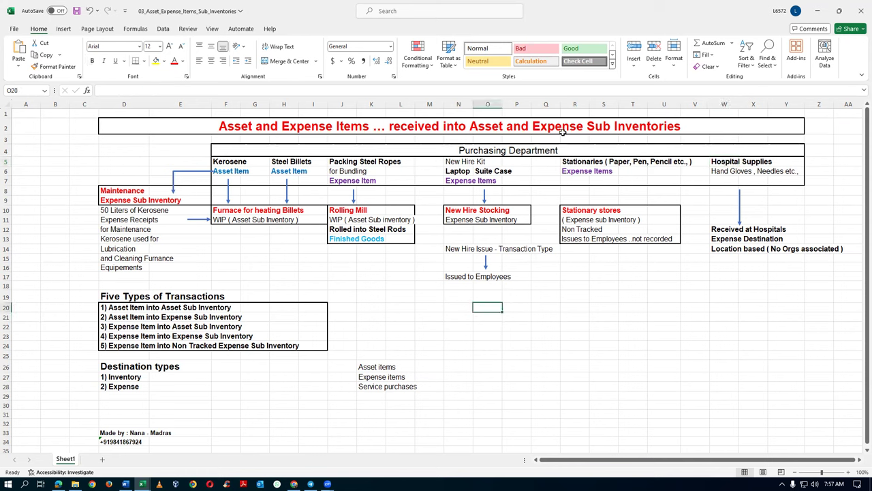
click(453, 173)
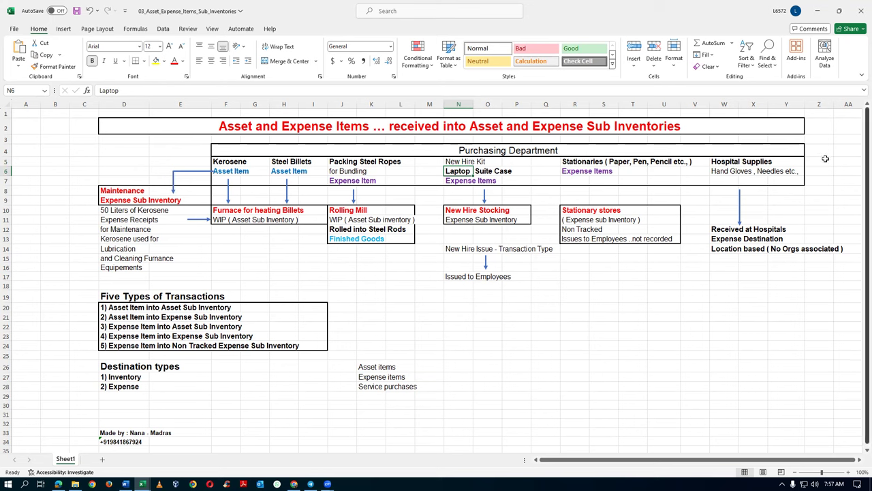
click(722, 165)
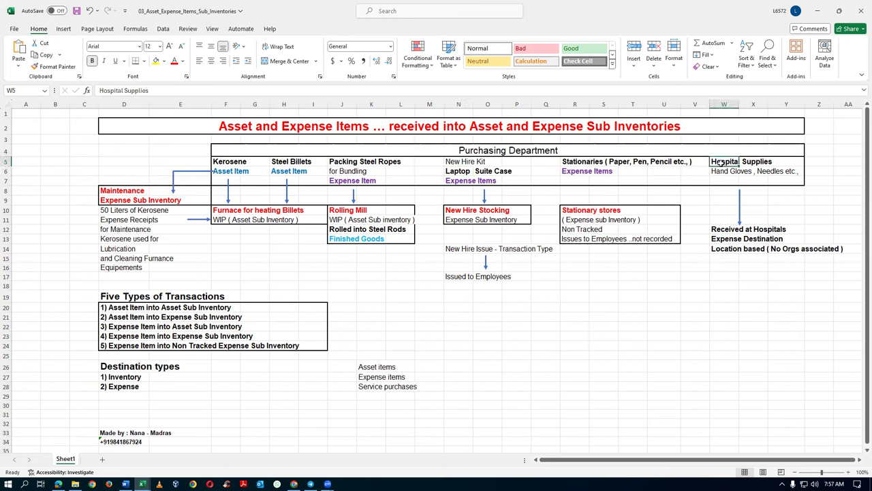
Return to Oracle Fusion and accept the new item setup with Root Item Class and the FG - Design Items template.
key(alt+Tab)
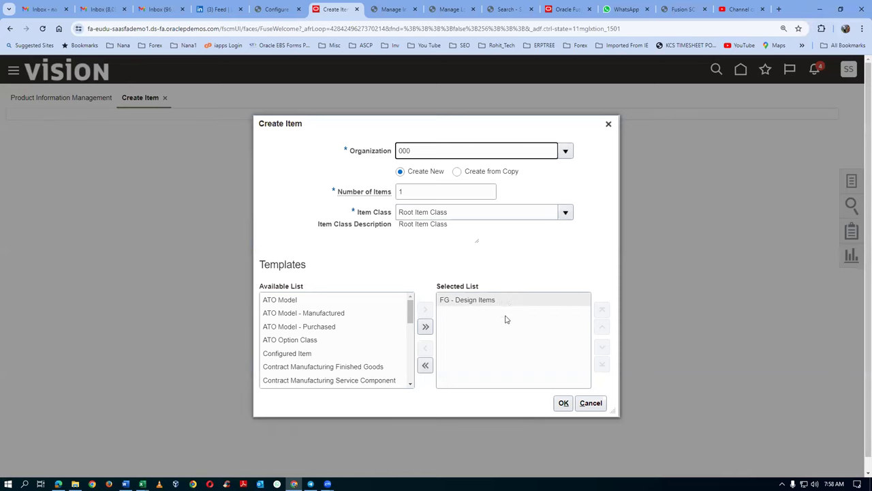
click(563, 403)
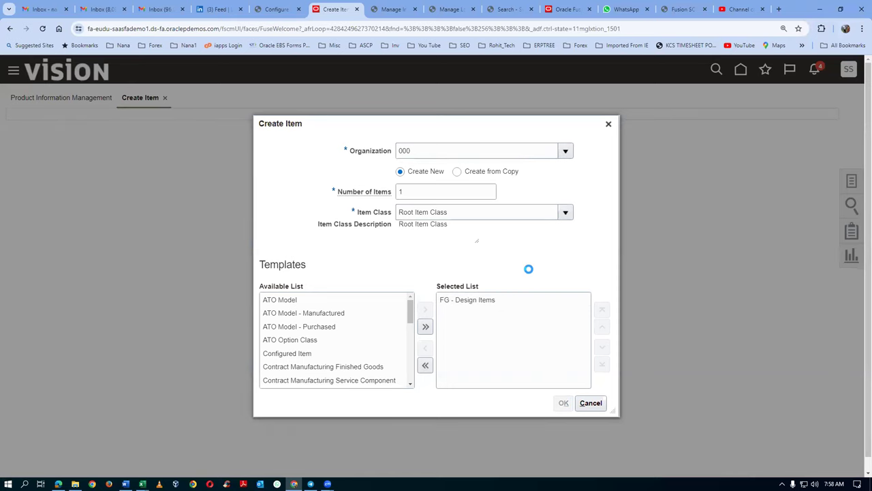
click(604, 293)
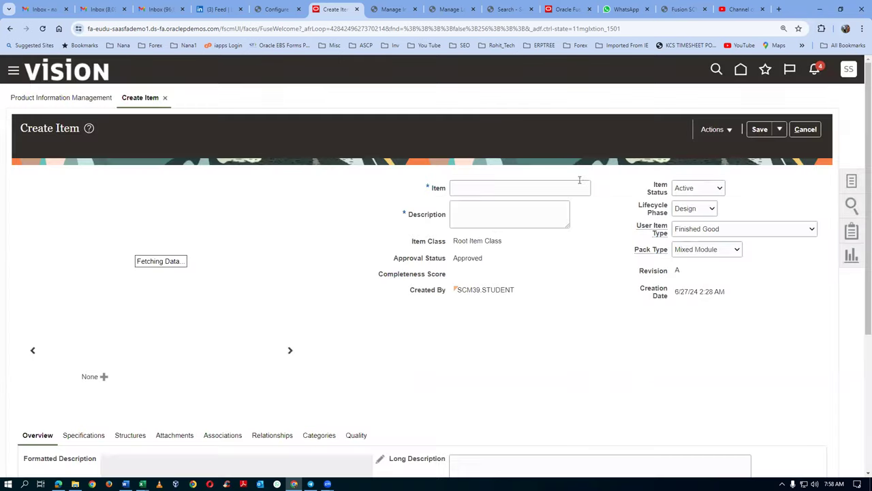
Name the new item a01_CT_scan_machine.
click(490, 190)
text(a01-CT)
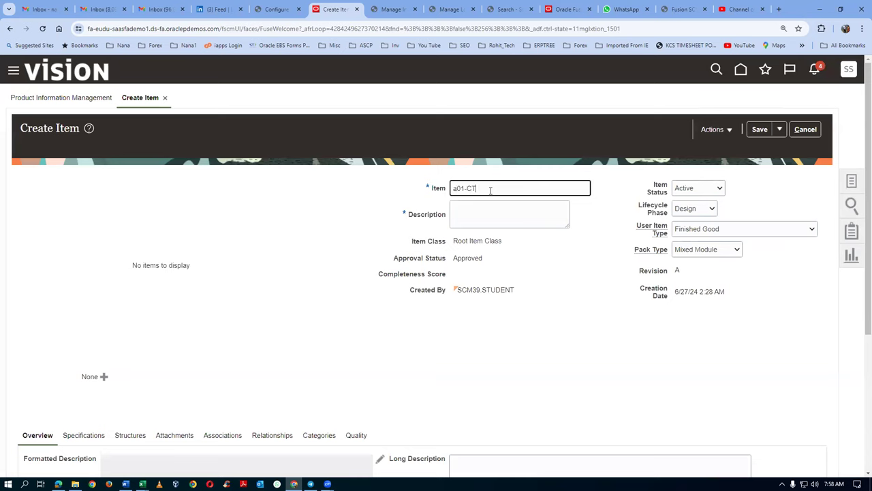
text(_scan_machine)
click(467, 190)
key(BackSpace)
text(_)
Copy the item name into the description so it reads a01_CT_scan_machine.
key(ctrl+a)
key(ctrl+c)
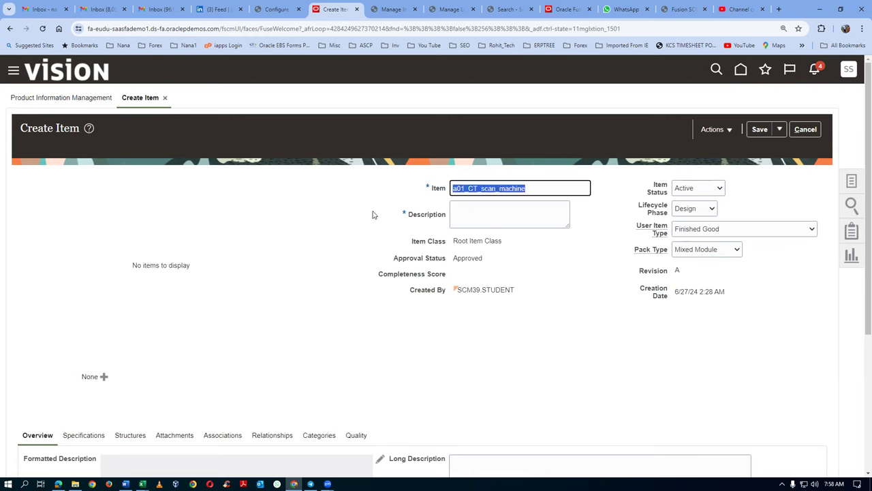
click(458, 227)
key(ctrl+v)
click(175, 380)
scroll(177, 380, down, 2)
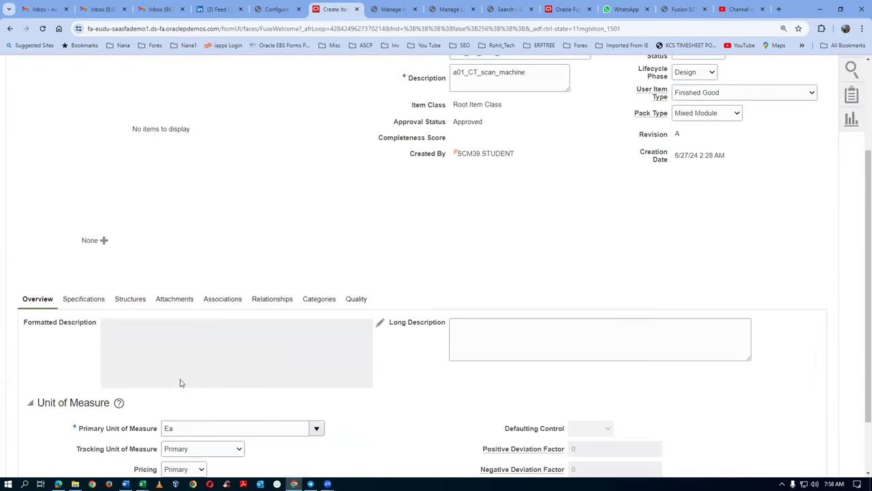
Review the item's manufacturing specifications, checking the Inventory Asset Value setting under Costing.
scroll(280, 334, down, 1)
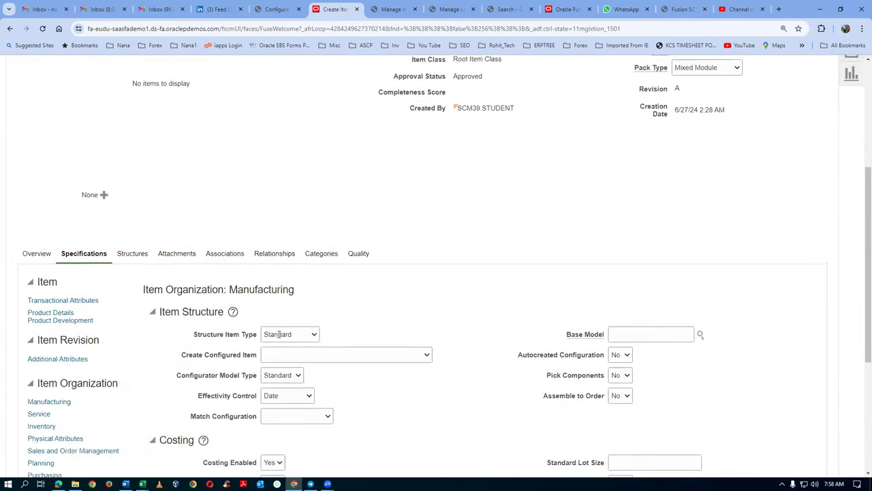
scroll(280, 334, down, 3)
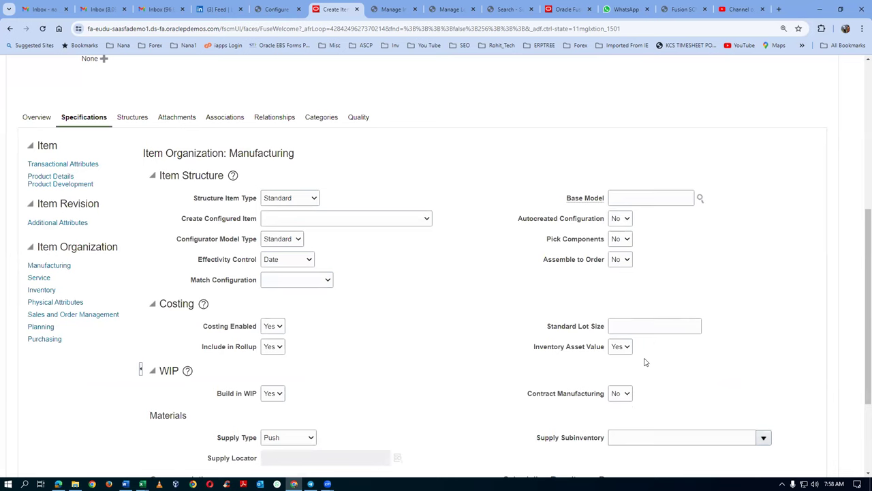
click(621, 349)
click(621, 349)
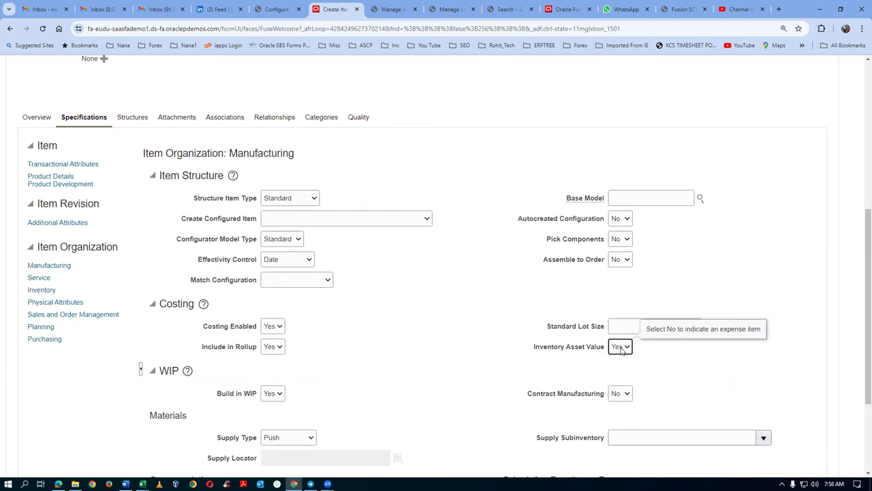
scroll(439, 282, up, 1)
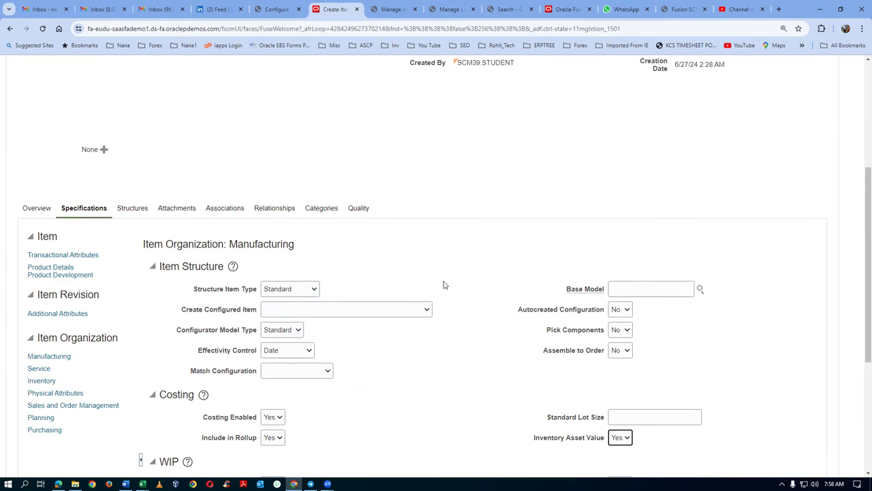
Switch to the Excel diagram and review the Hospital Supplies flow and the Expense destination type.
key(alt+Tab)
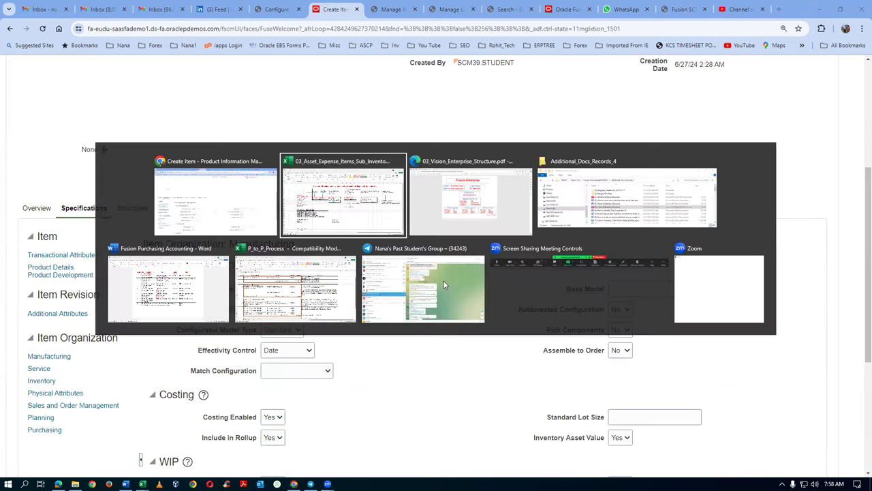
click(731, 282)
click(717, 163)
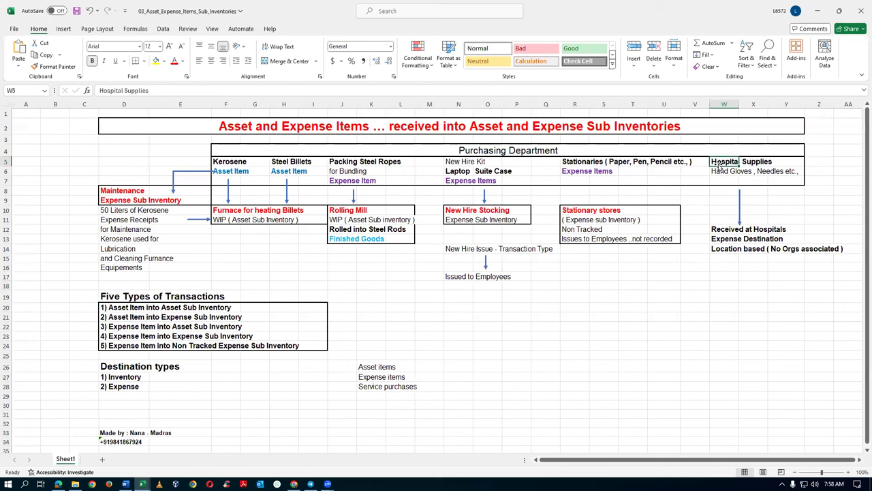
click(717, 171)
click(719, 160)
click(722, 285)
click(747, 287)
click(774, 286)
click(754, 286)
click(721, 283)
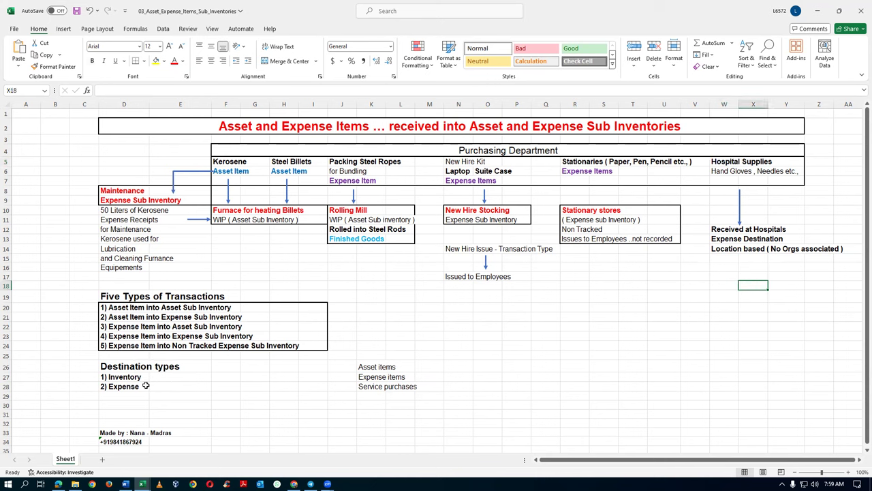
click(125, 389)
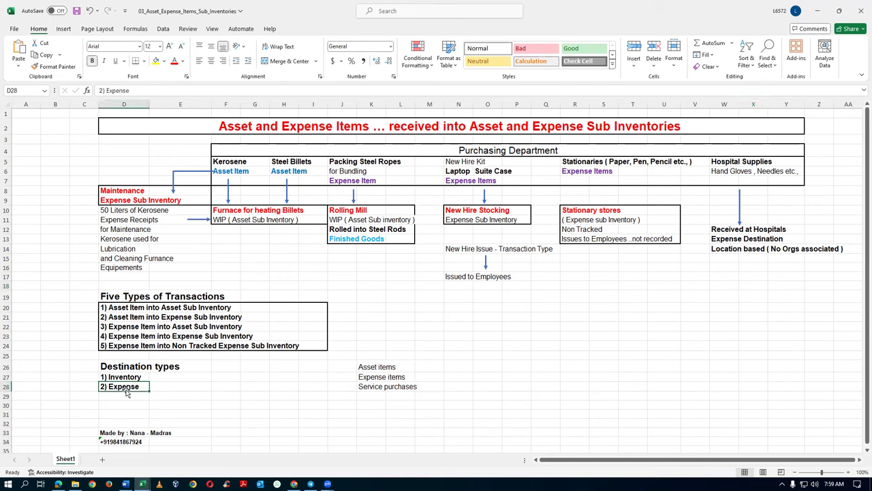
Return to Oracle Fusion and save the new item a01_CT_scan_machine.
key(alt+Tab)
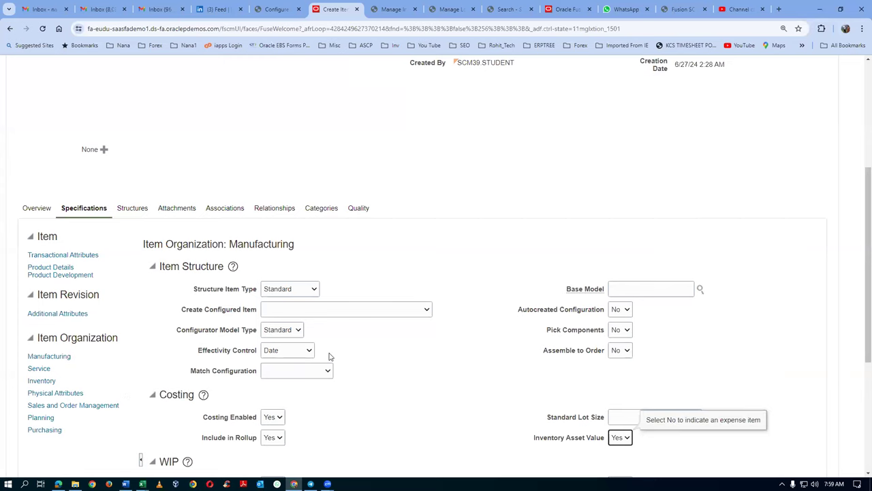
scroll(331, 355, up, 5)
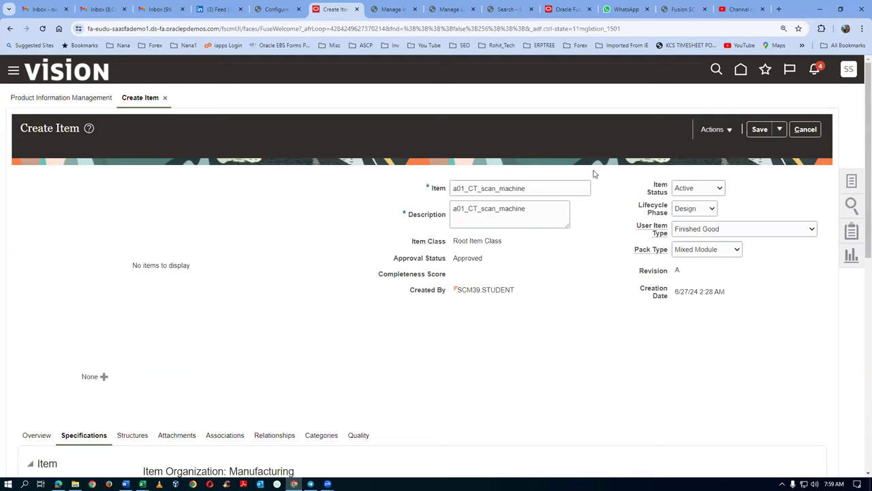
click(760, 130)
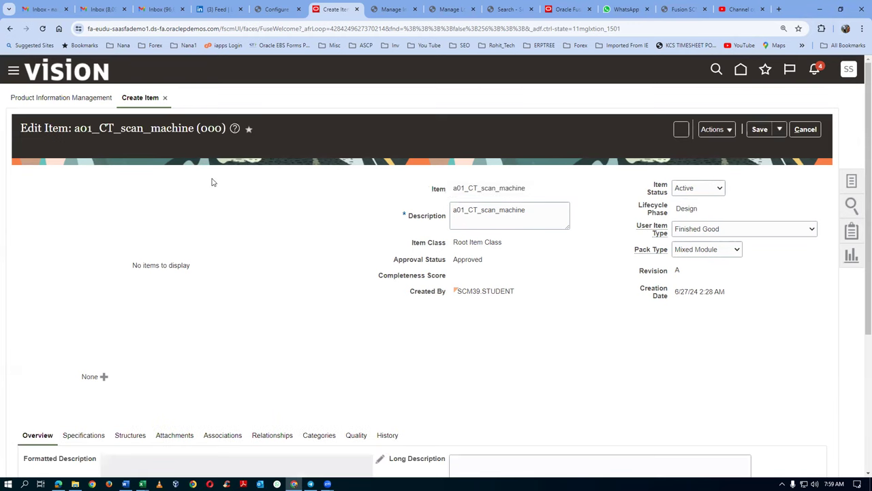
Associate a01_CT_scan_machine with organization 001.
scroll(218, 252, down, 3)
click(222, 253)
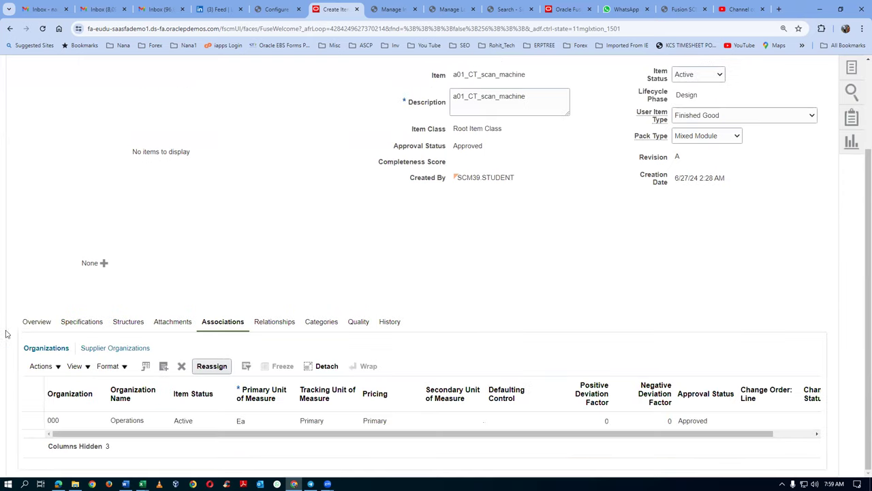
click(34, 366)
click(51, 403)
click(488, 176)
text(001)
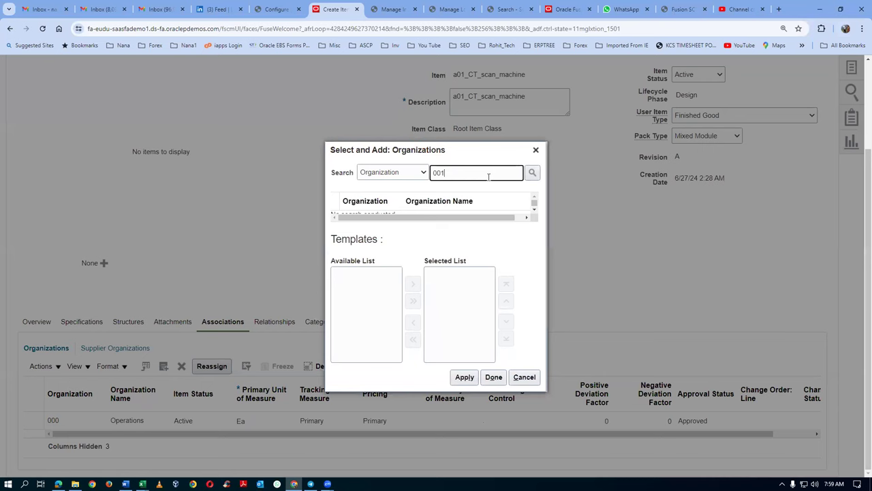
key(Return)
click(382, 207)
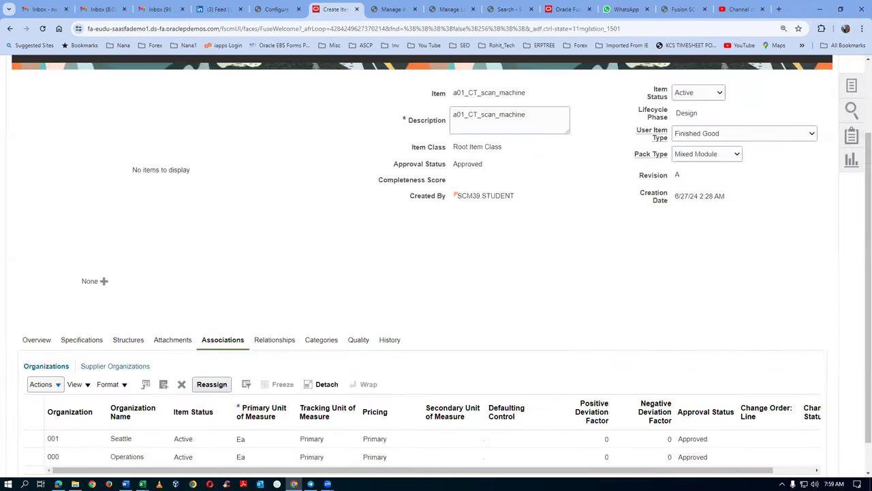
Check the organization associations of a01_CT_scan_machine and close the item.
scroll(635, 318, up, 2)
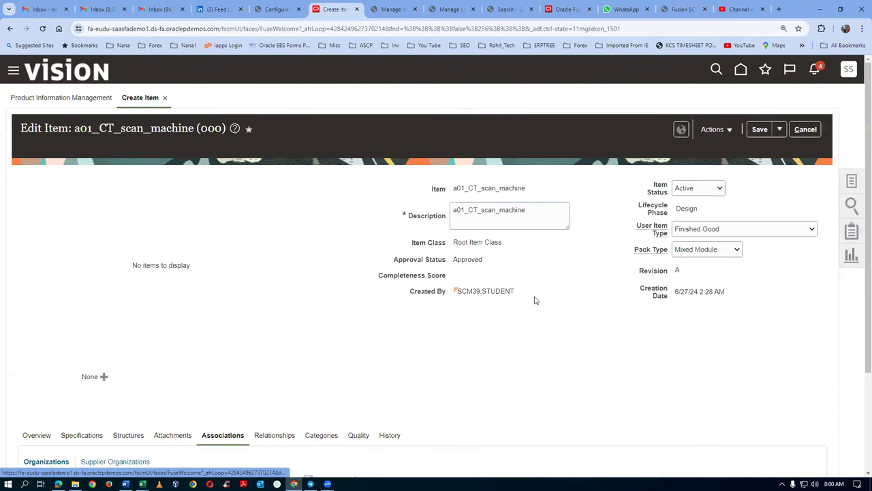
scroll(454, 318, down, 2)
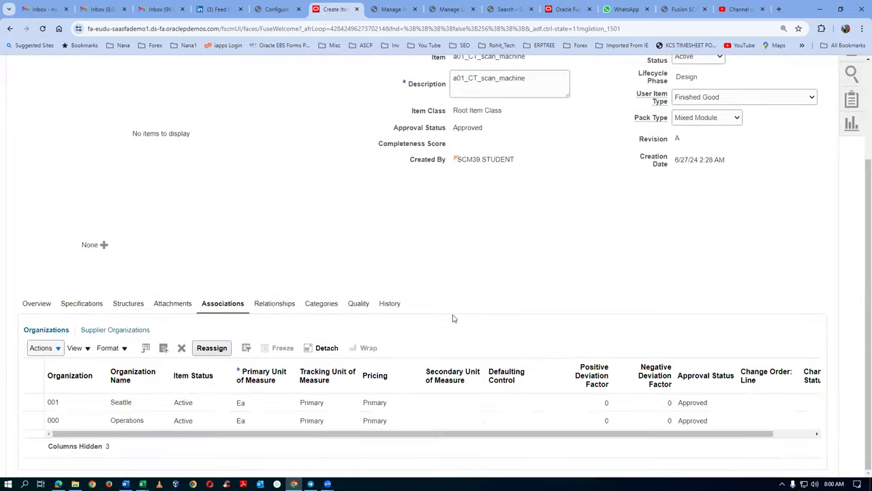
scroll(454, 318, up, 2)
click(818, 128)
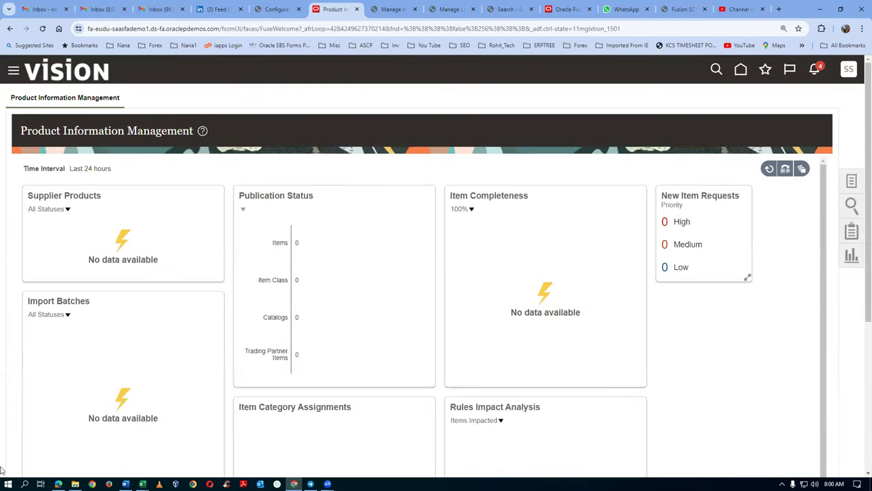
Open the Word document 65_Self_Service_Procurement_Process from the Additional_Docs_Records_4 folder and read through the process description.
click(74, 484)
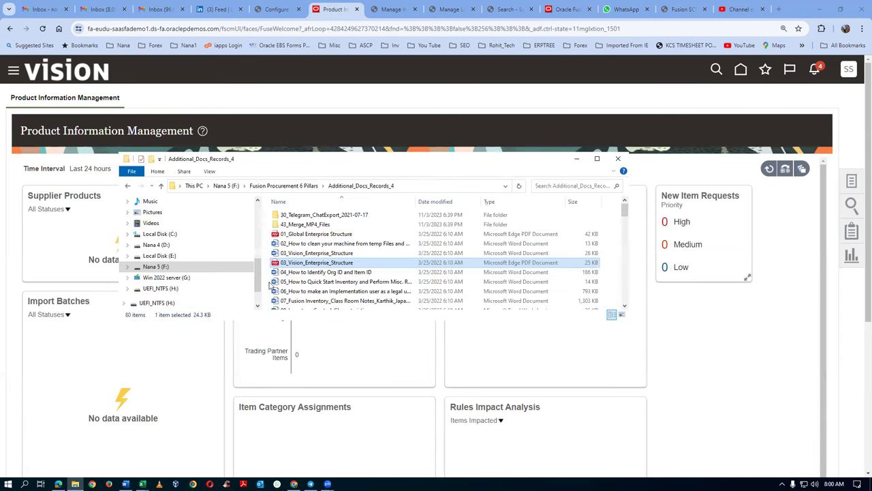
click(288, 189)
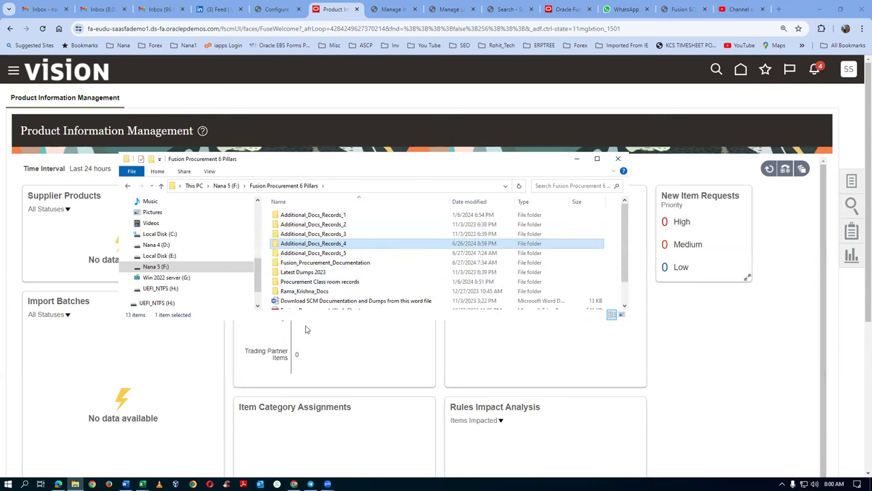
double_click(328, 244)
scroll(337, 276, down, 5)
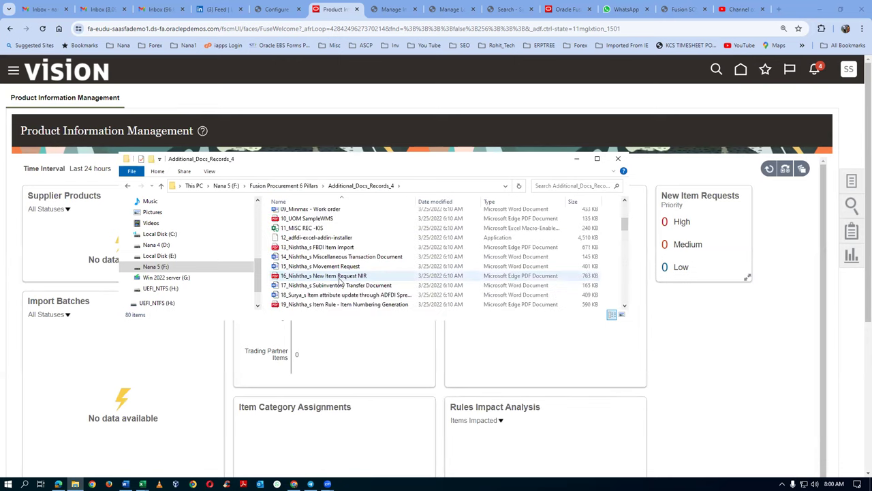
scroll(337, 281, down, 8)
scroll(331, 281, down, 5)
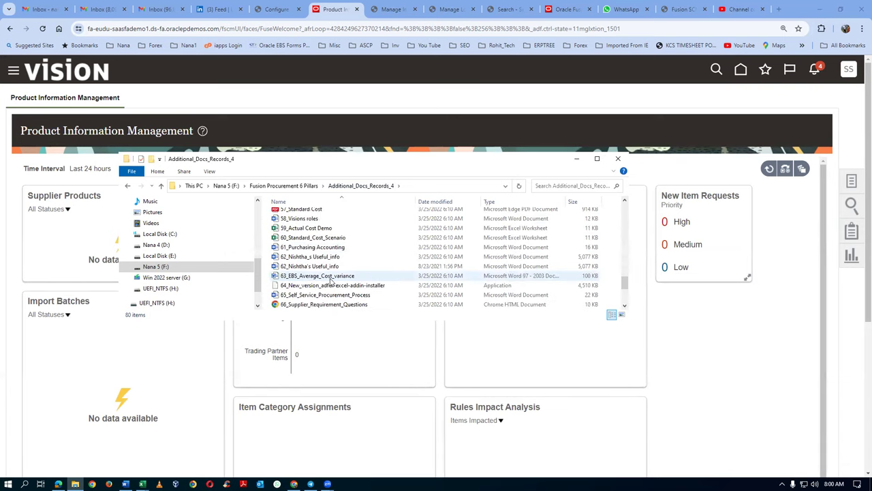
click(331, 294)
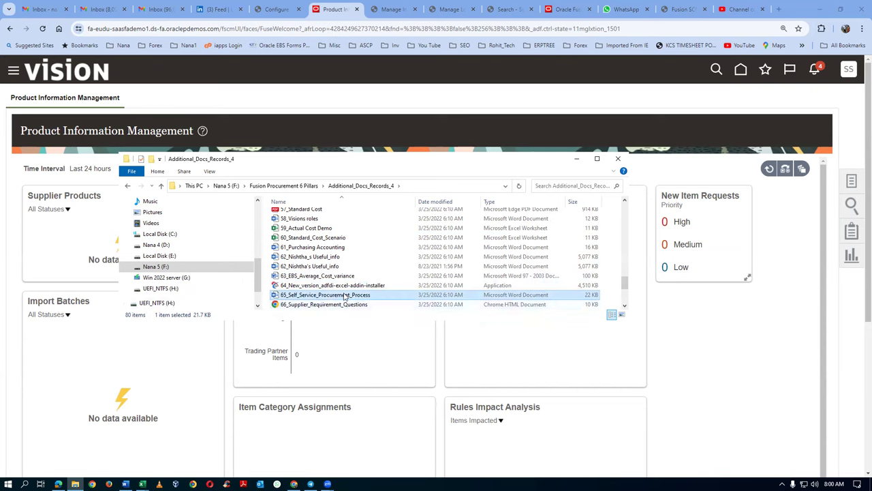
double_click(344, 296)
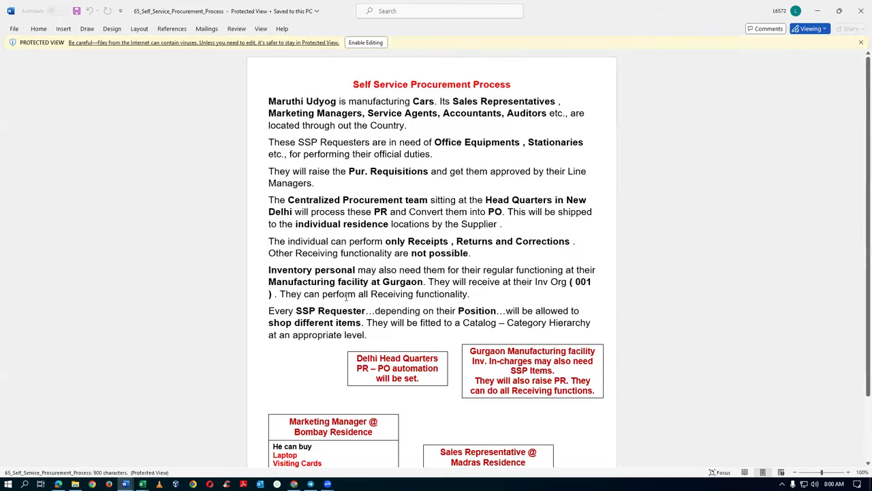
scroll(411, 253, down, 2)
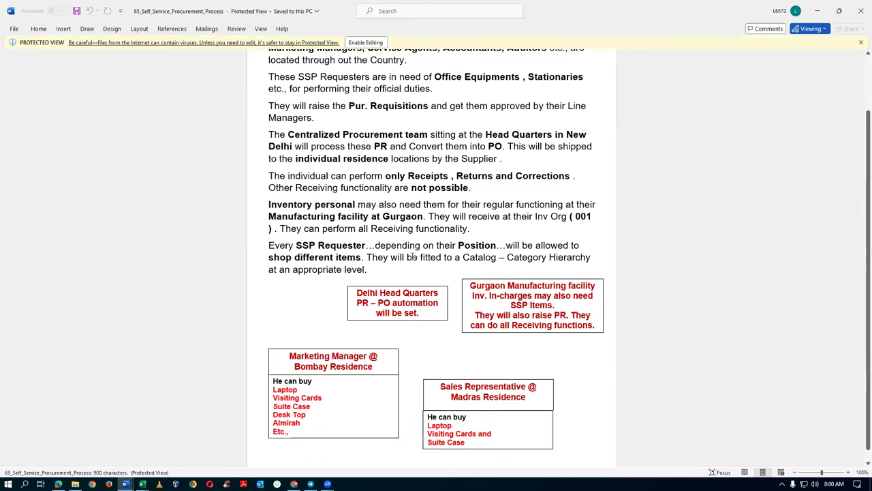
scroll(411, 256, down, 1)
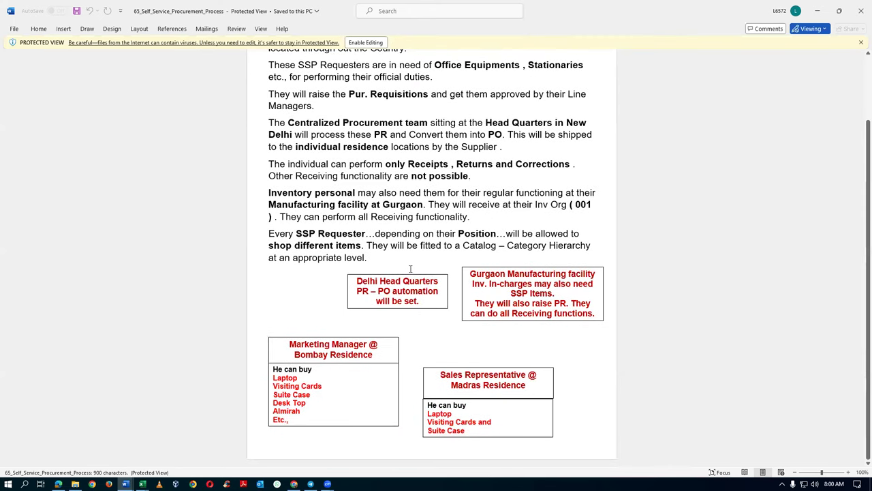
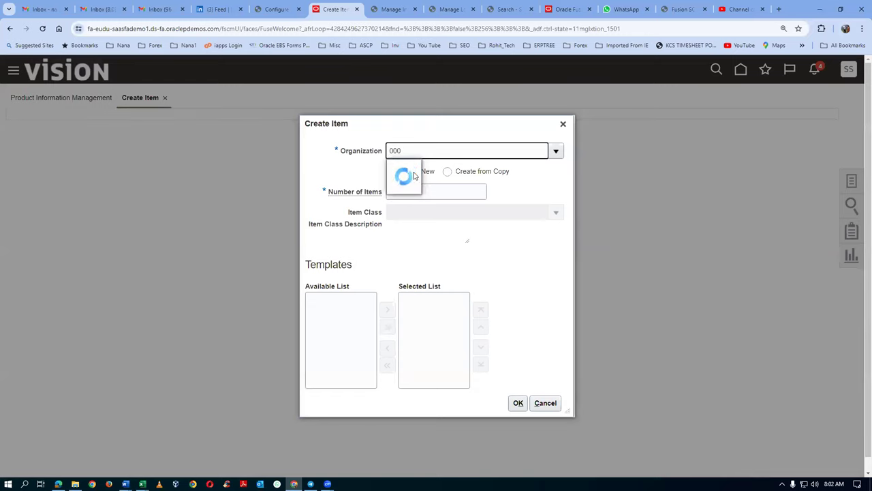
Accept a new item in organization 000 with Root Item Class and the FG - Design Items template.
click(414, 170)
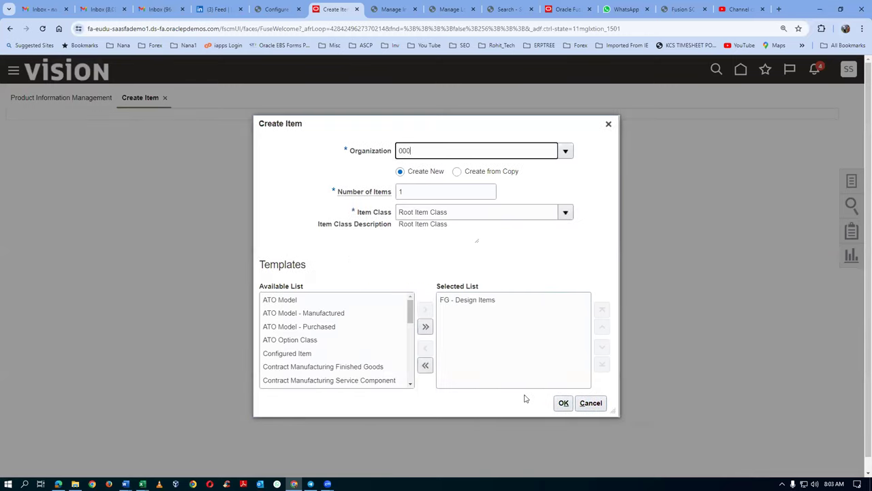
click(566, 403)
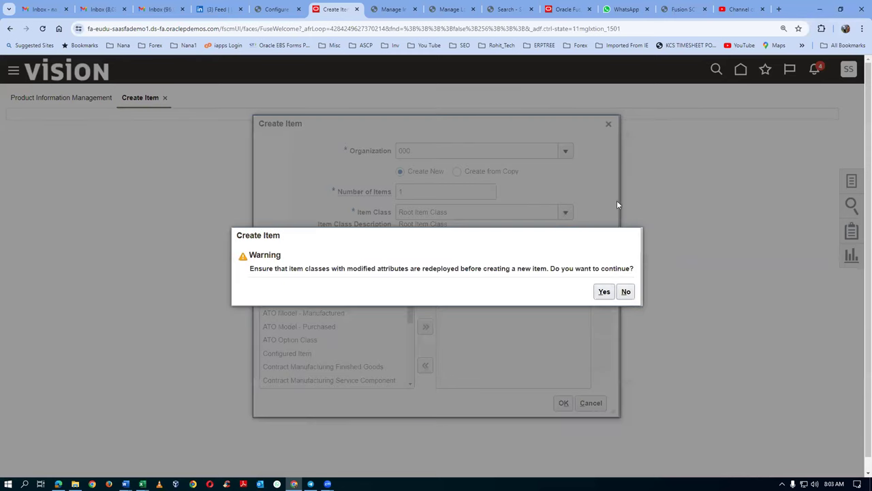
click(604, 292)
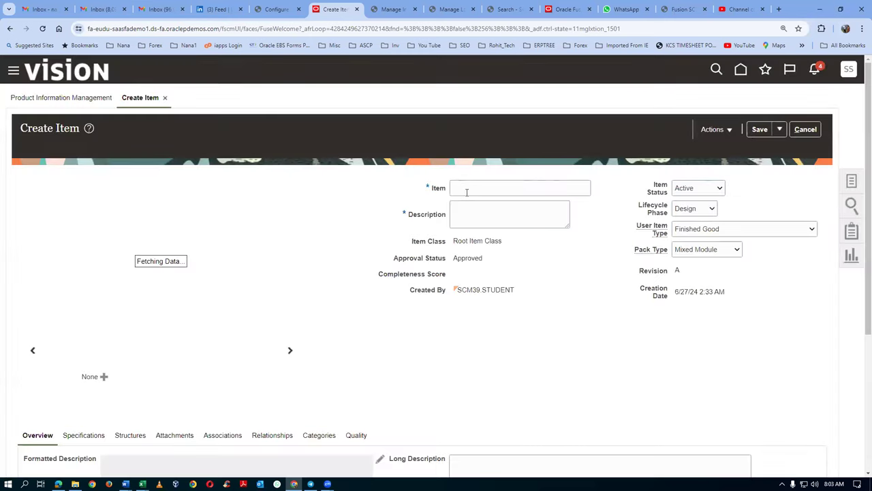
Name the new item a01_hand_gloves and copy the name into its description.
click(467, 190)
text(a)
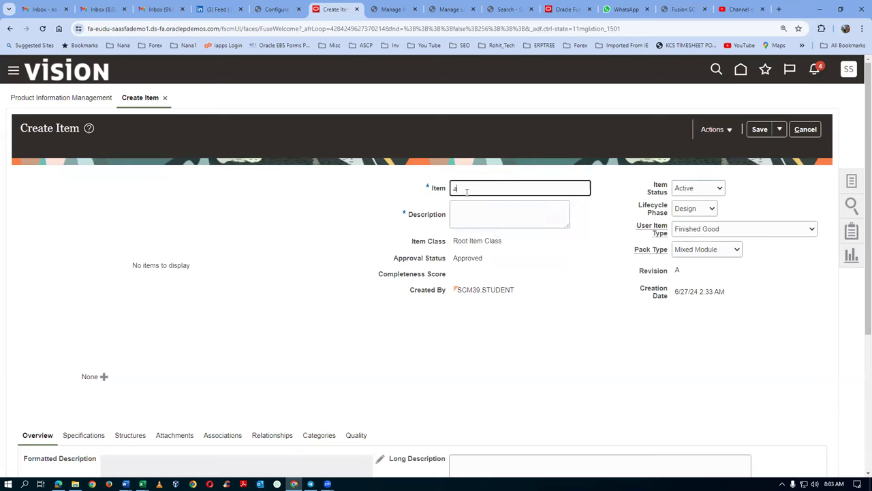
text(01-hand_gloves)
drag(531, 189, 400, 199)
key(ctrl+c)
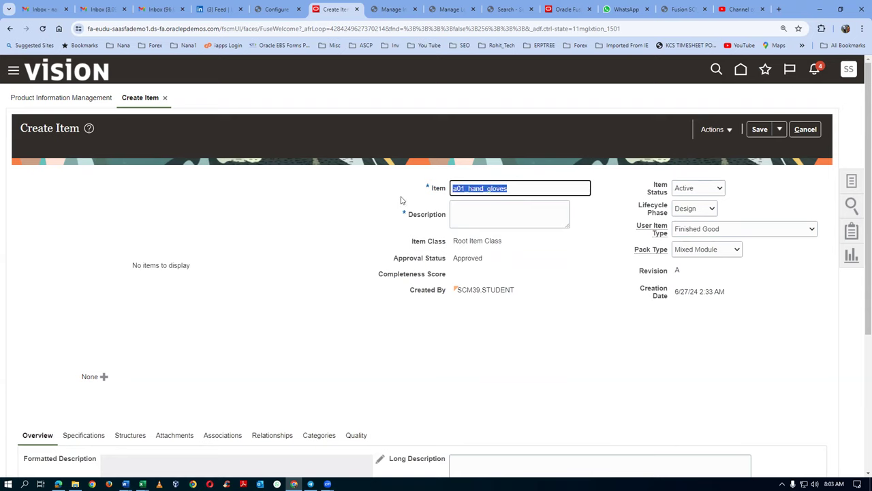
click(484, 210)
key(ctrl+v)
Set Inventory Asset Value to No in the item's manufacturing specifications to make it an expense item.
scroll(284, 279, down, 3)
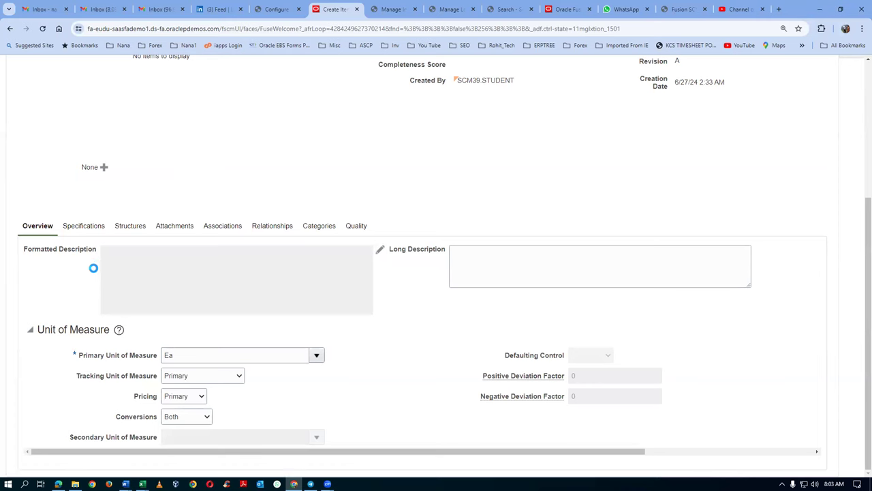
scroll(357, 306, down, 2)
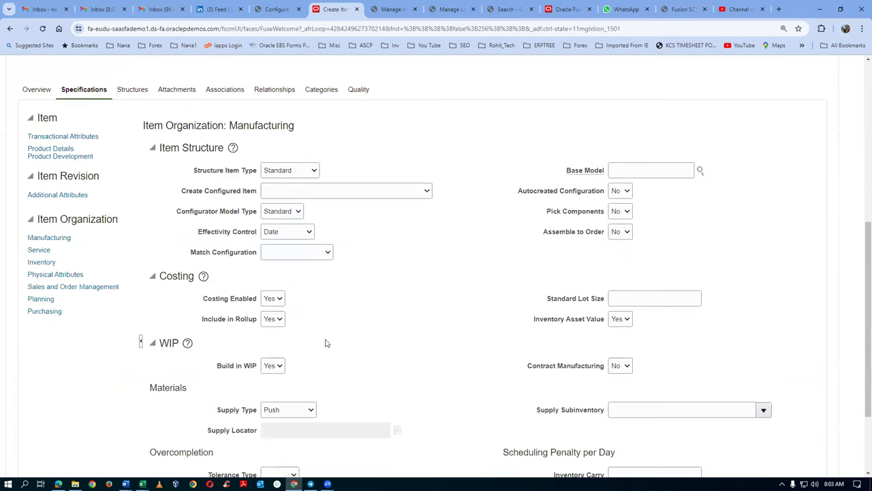
click(619, 318)
click(617, 331)
Set the a01_hand_gloves purchase price to 1 USD in its purchasing specifications, then save and close the item.
click(42, 261)
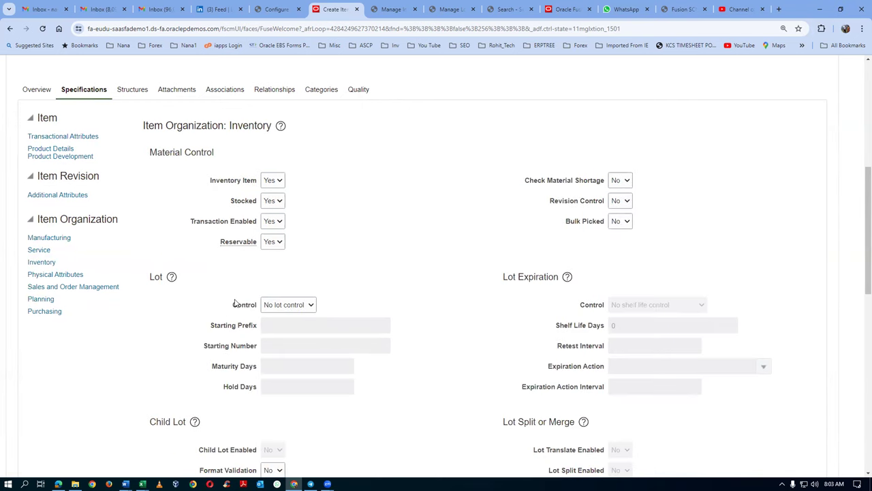
click(45, 311)
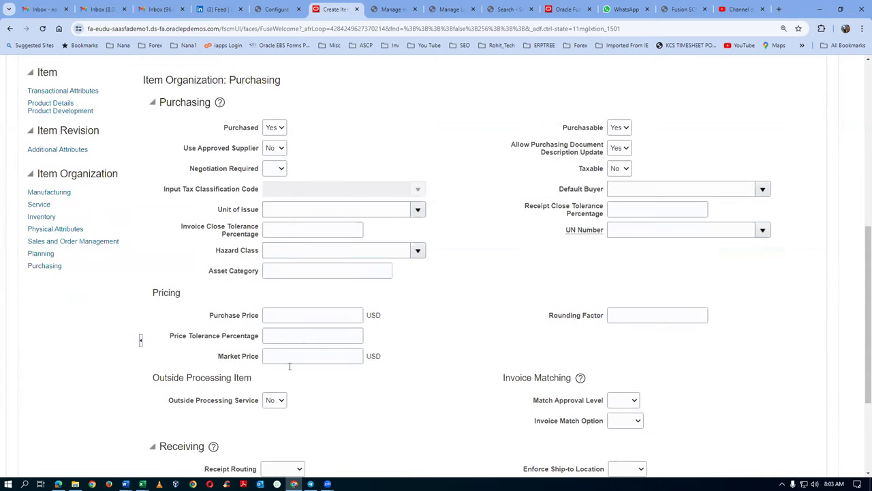
click(287, 319)
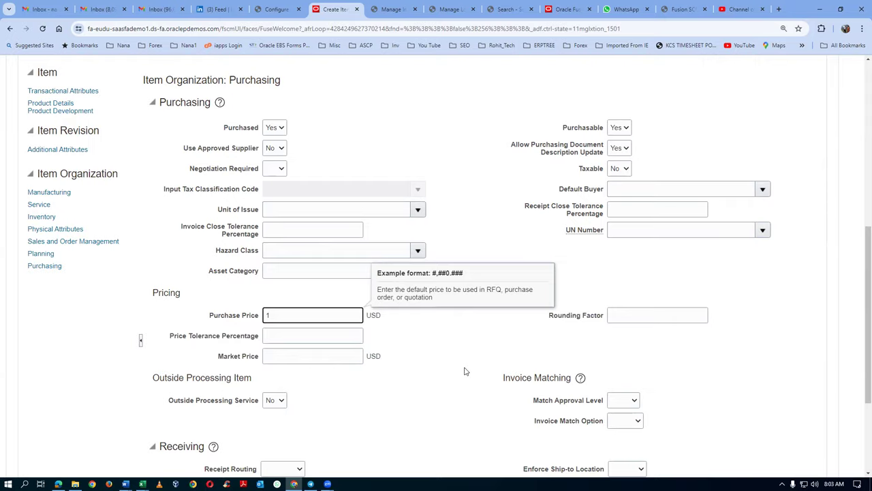
scroll(466, 370, up, 3)
scroll(466, 371, up, 3)
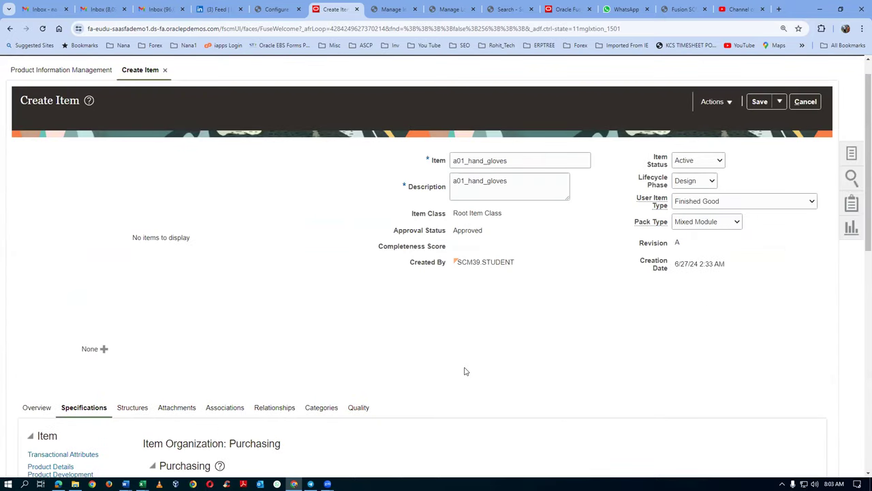
click(780, 101)
click(770, 120)
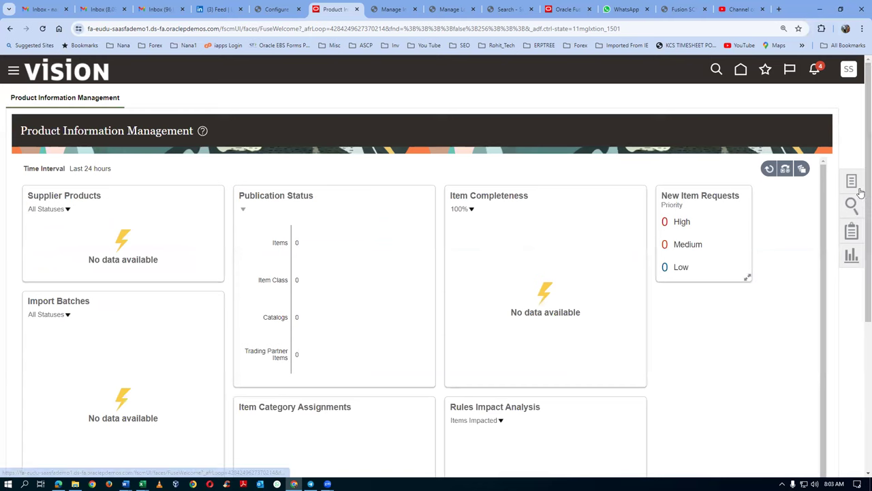
Search the Root Item Class for items starting with a01 and open a01_CT_scan_machine.
click(854, 182)
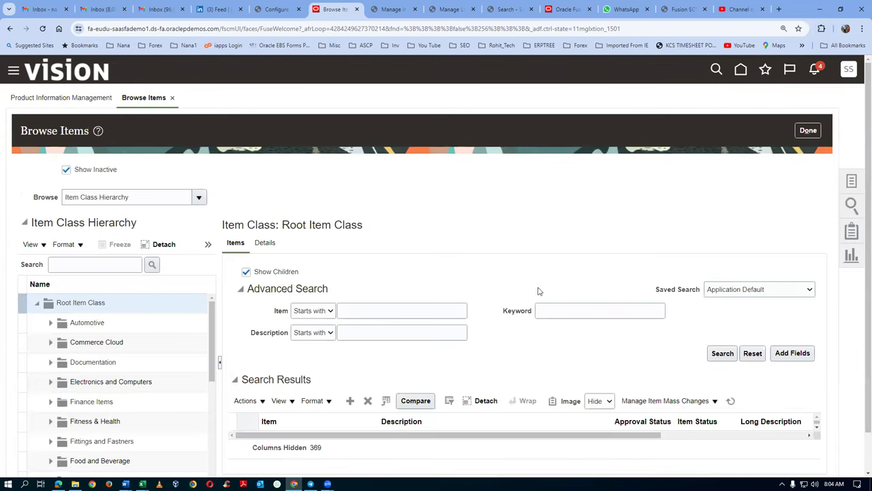
click(430, 307)
text(a01)
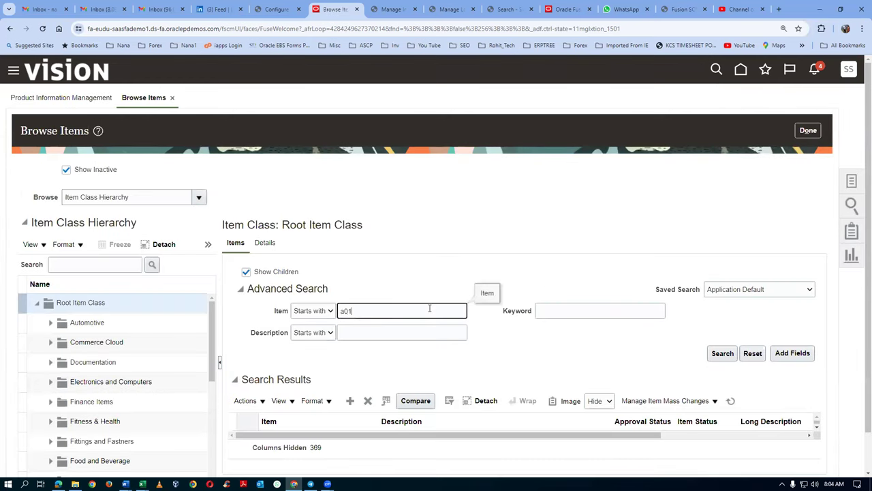
scroll(428, 329, down, 1)
key(Return)
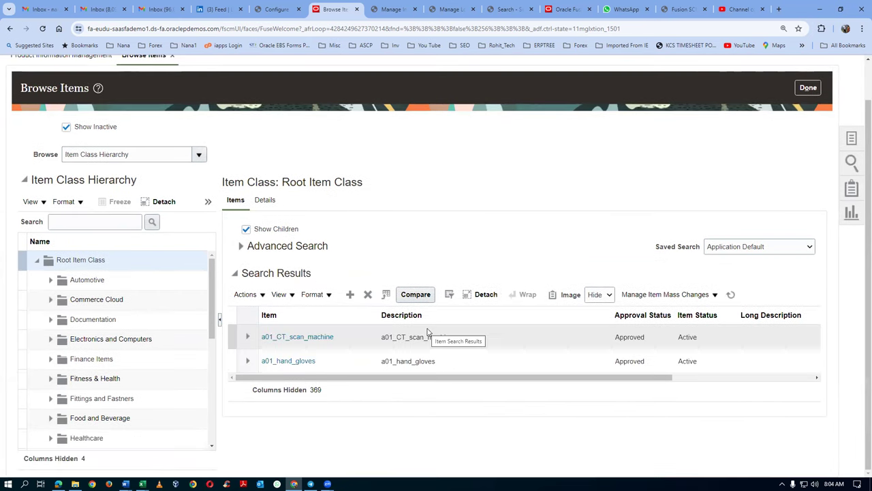
click(300, 336)
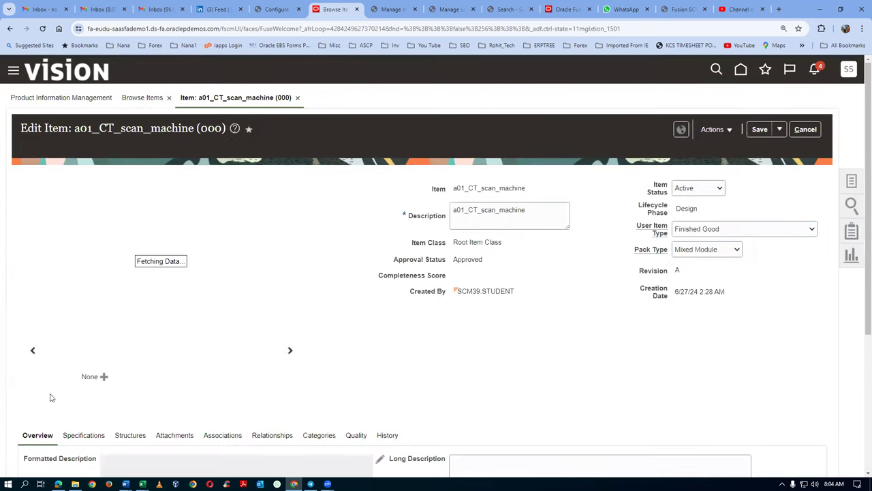
Set the purchase price of a01_CT_scan_machine to 1,000 USD in its purchasing specifications.
scroll(53, 397, down, 3)
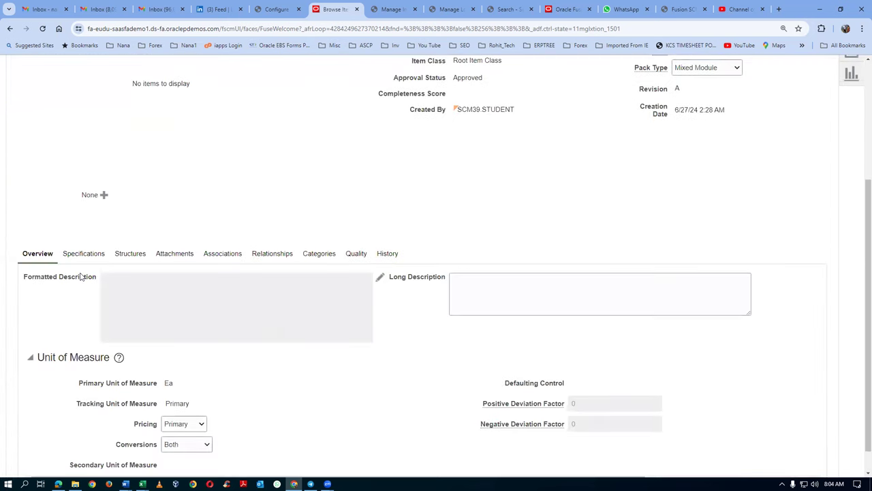
click(89, 254)
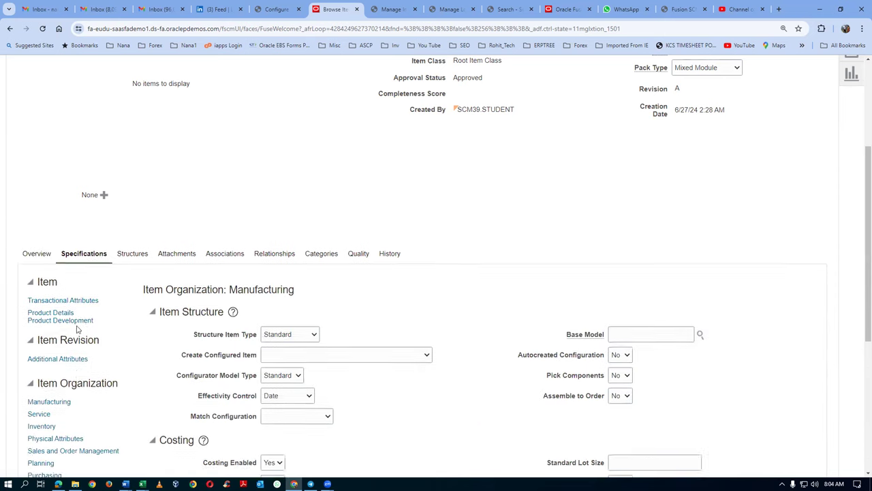
scroll(76, 325, down, 2)
click(39, 338)
click(300, 387)
text(1,000)
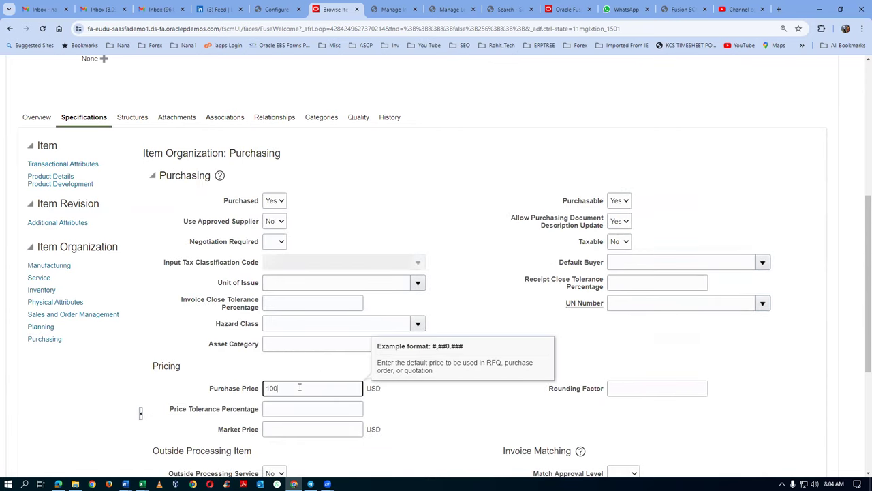
key(Tab)
click(482, 307)
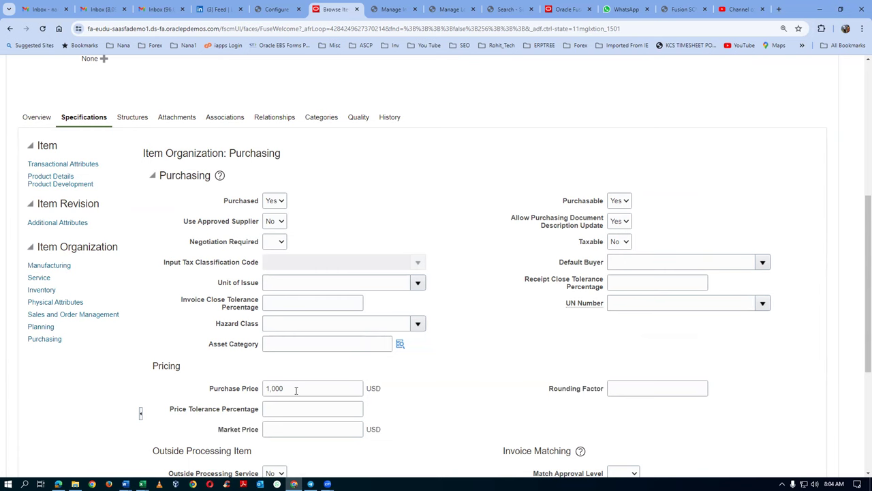
Save and close a01_CT_scan_machine, and finish browsing items.
scroll(509, 266, up, 5)
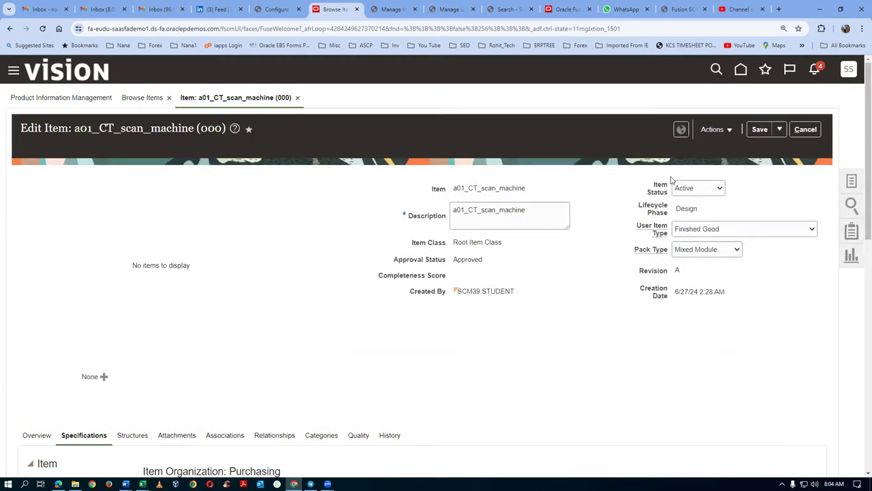
click(778, 130)
click(777, 148)
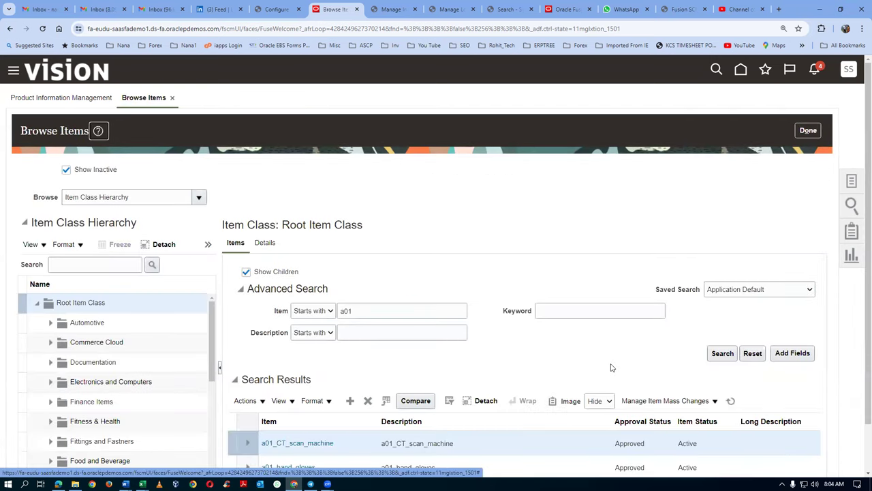
click(808, 130)
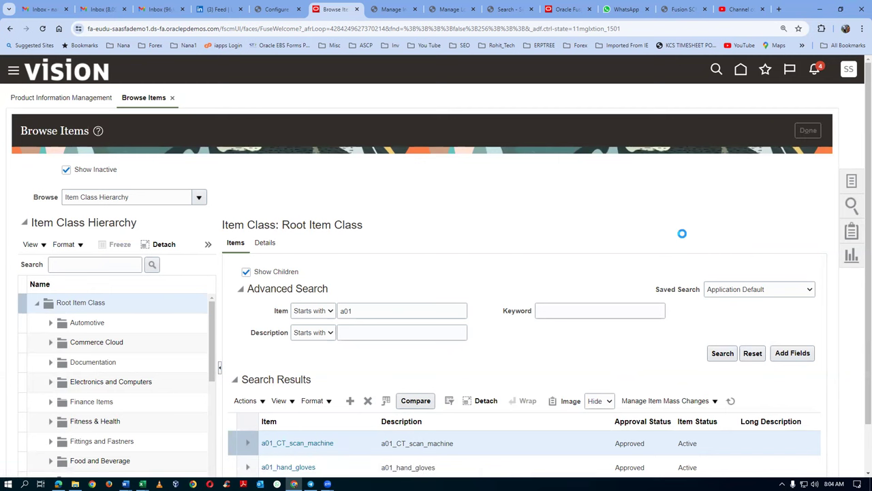
Switch to the Excel workbook 03_Asset_Expense_Items_Sub_Inventories.
key(alt+Tab)
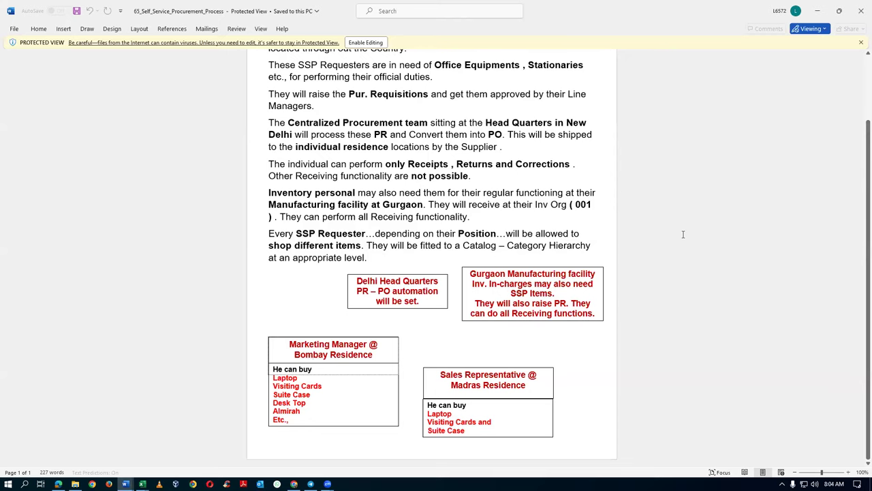
key(alt+Tab)
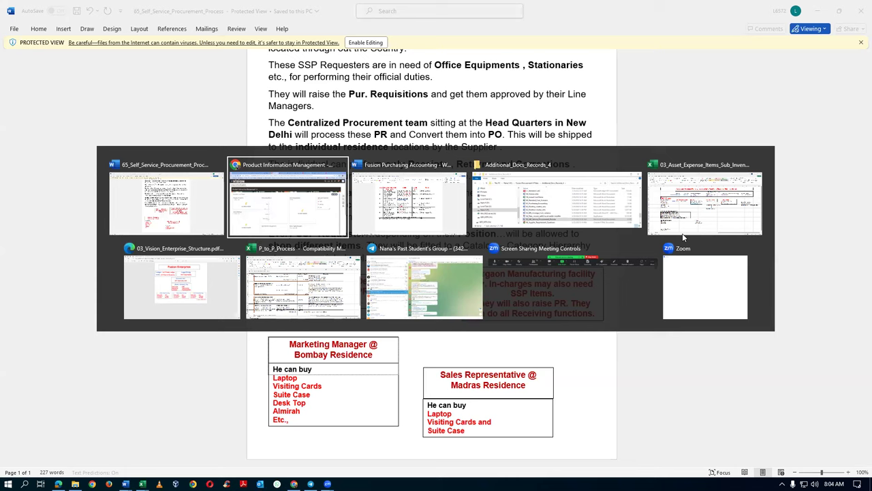
key(Tab)
key(Tab)
key(Tab)
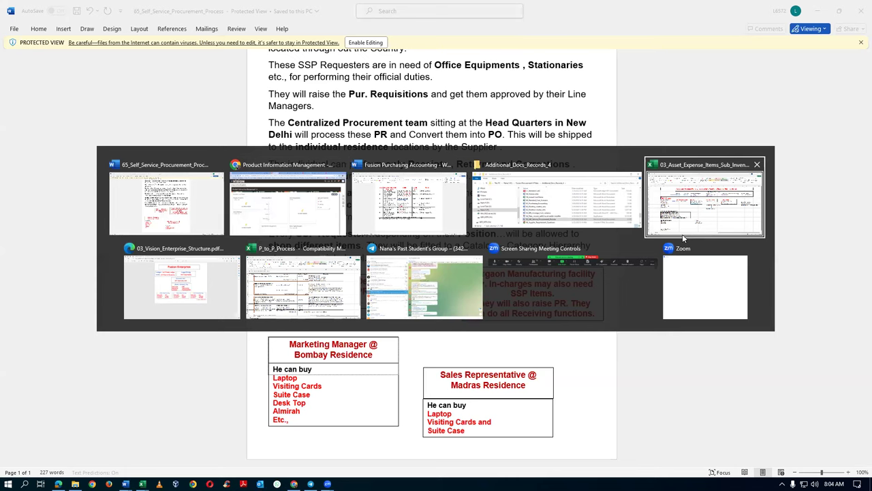
click(682, 234)
click(606, 298)
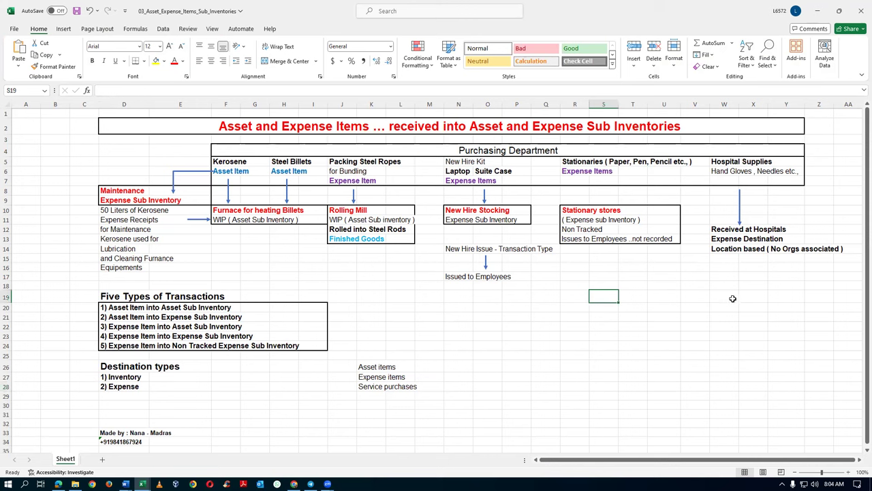
Examine the Hospital Supplies entry and its hand gloves and needles line under Purchasing Department.
click(721, 164)
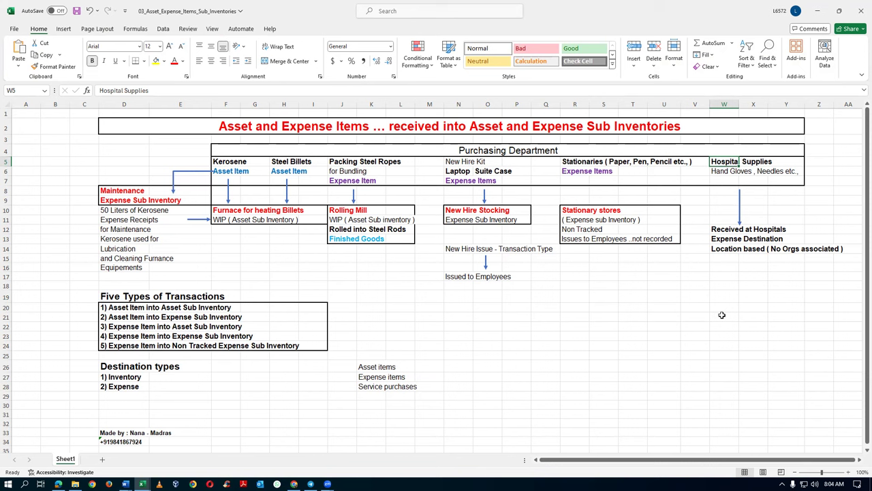
click(695, 286)
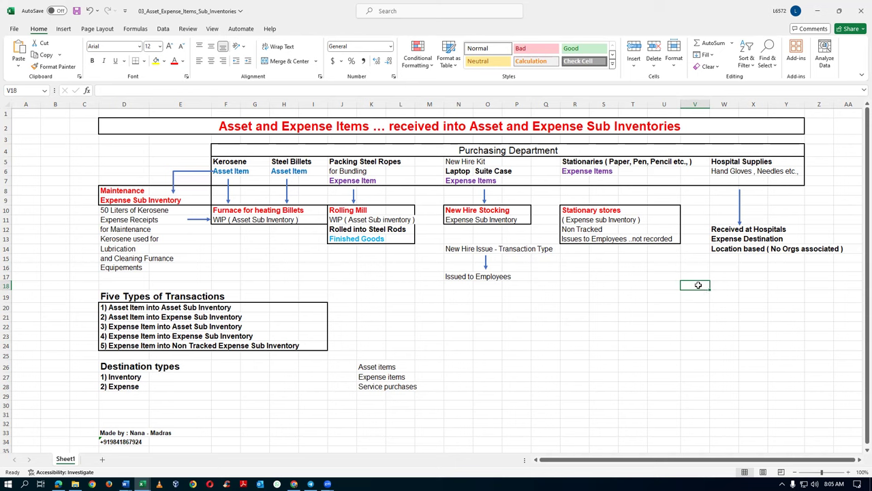
click(723, 164)
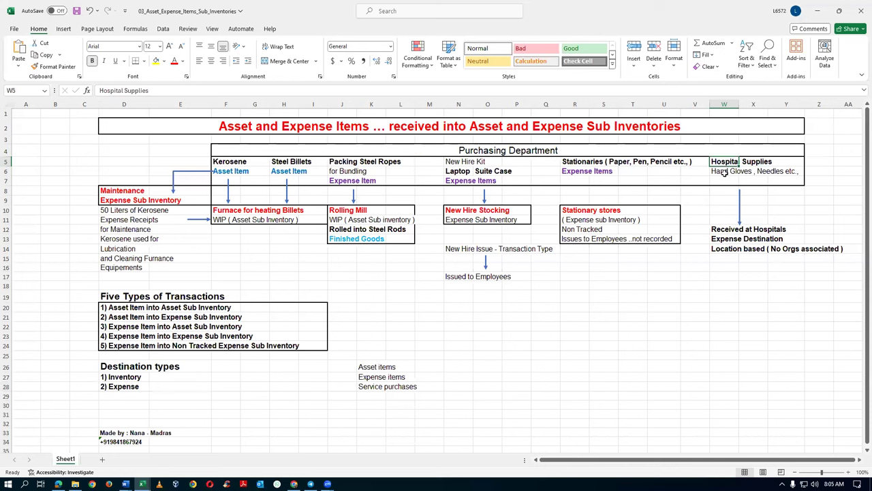
click(725, 174)
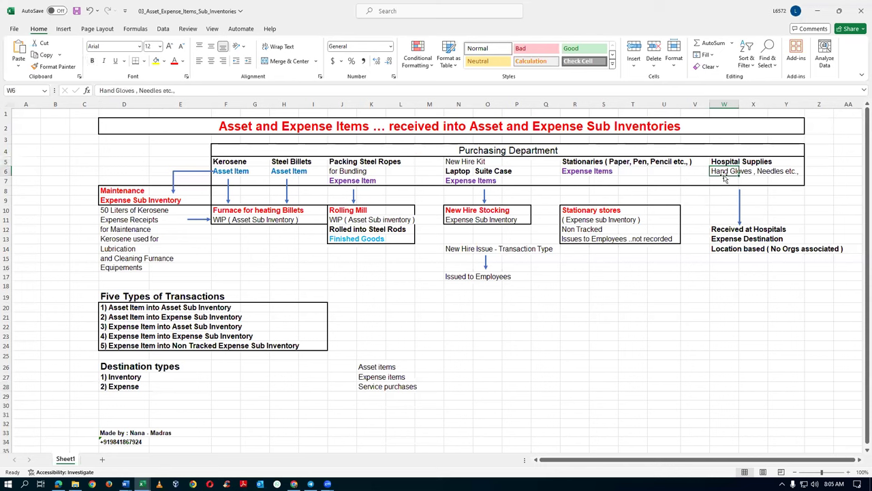
click(723, 164)
click(725, 171)
click(699, 296)
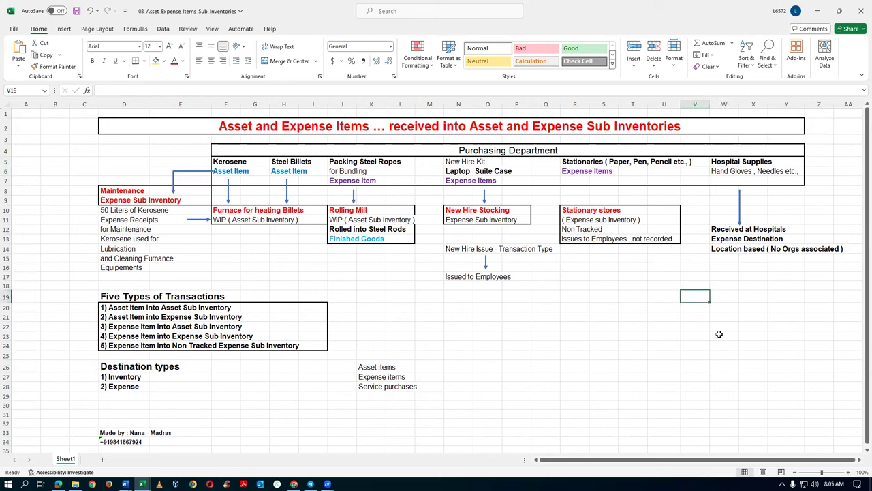
key(Right)
key(Right)
key(Right)
key(Right)
key(Right)
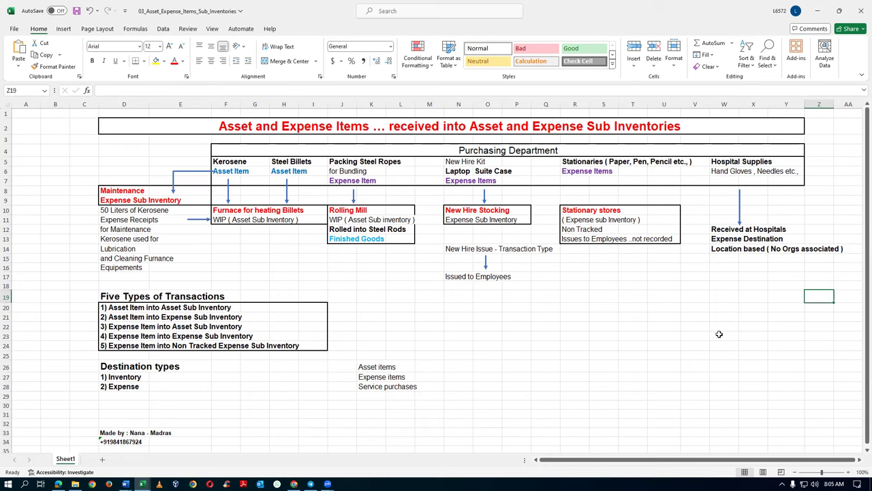
key(Left)
key(Left)
key(Left)
key(Left)
key(Left)
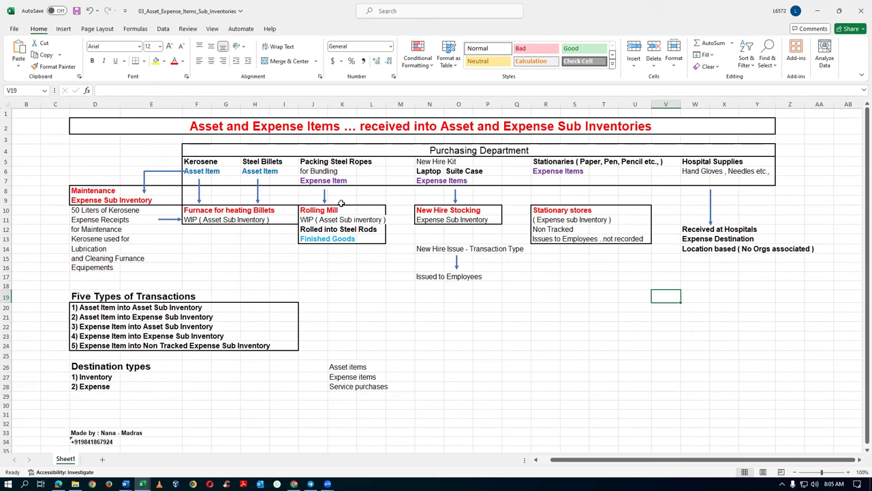
click(455, 307)
click(477, 308)
click(522, 310)
click(554, 308)
click(576, 310)
click(600, 308)
click(637, 308)
click(663, 307)
click(695, 308)
click(733, 308)
click(764, 309)
click(790, 308)
click(825, 308)
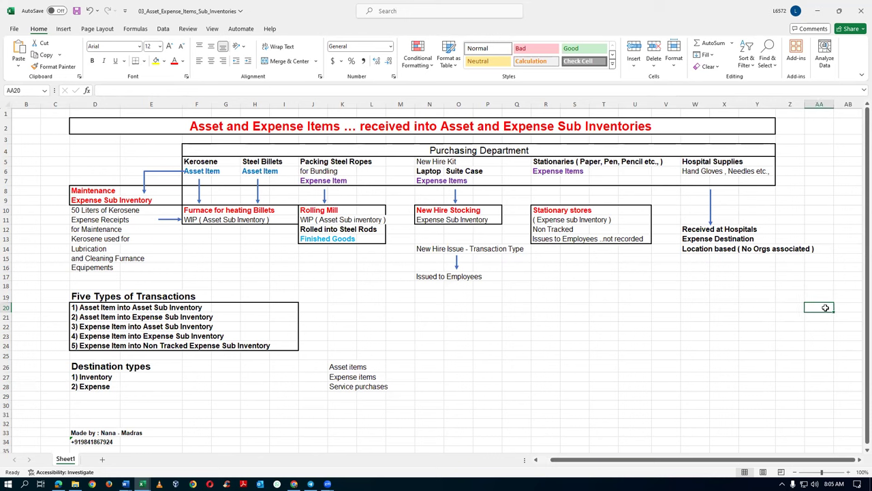
drag(652, 307, 822, 308)
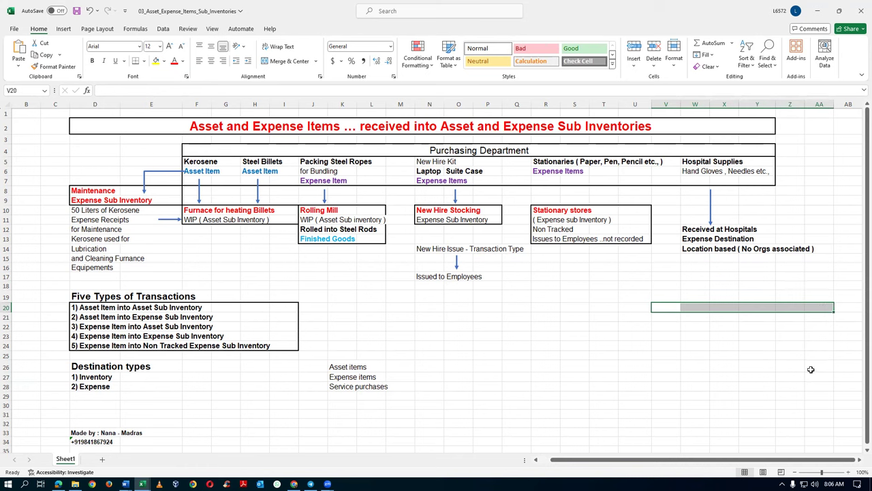
click(726, 345)
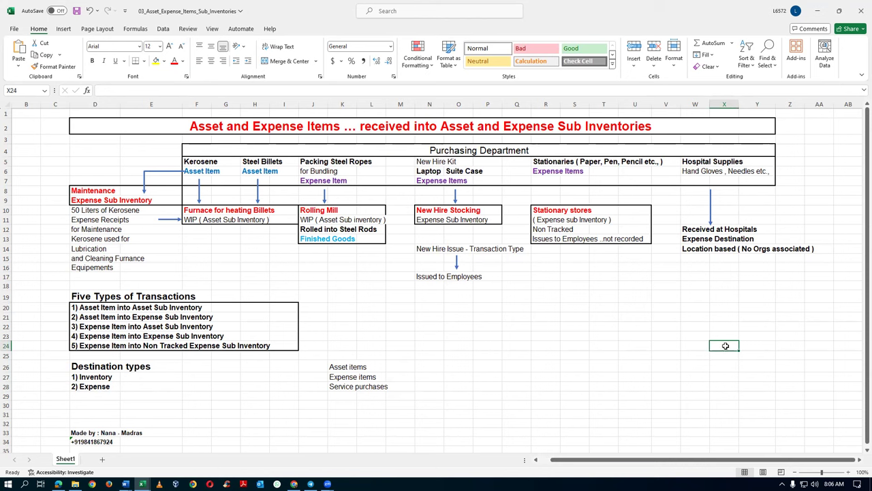
click(654, 335)
drag(659, 327, 813, 323)
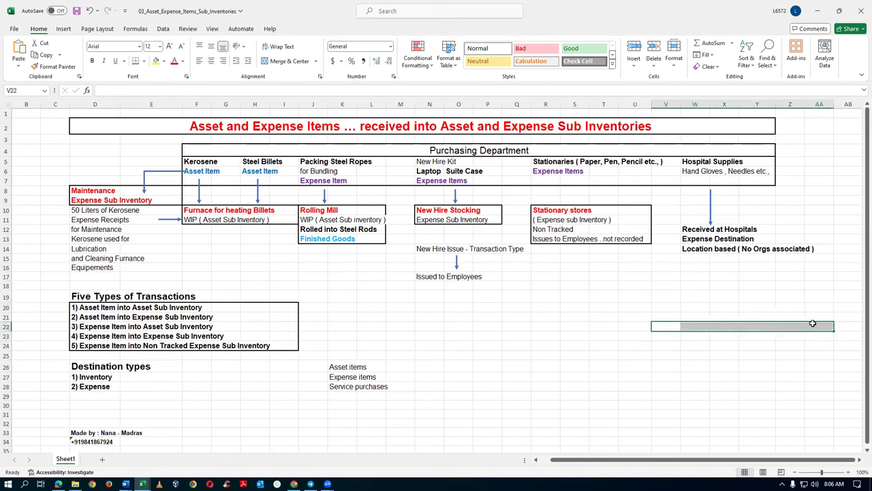
click(722, 368)
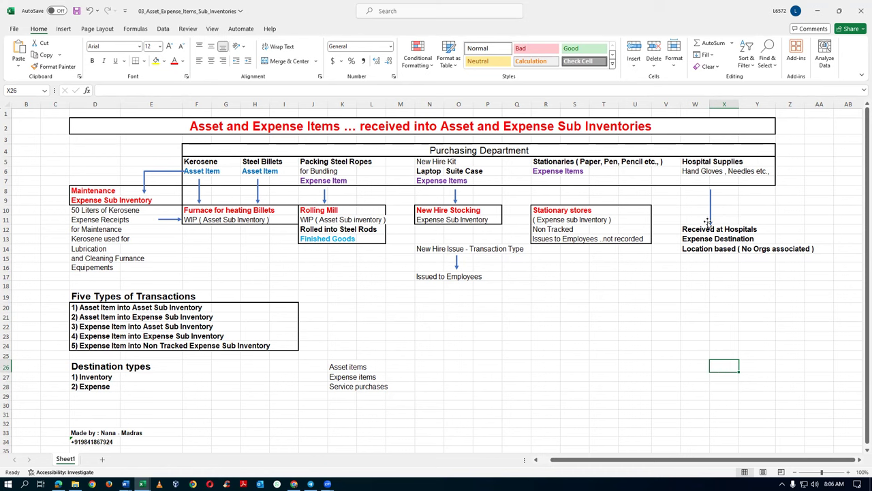
Review the Word document 65_Self_Service_Procurement_Process briefly and return to the asset and expense items workbook.
key(alt+Tab)
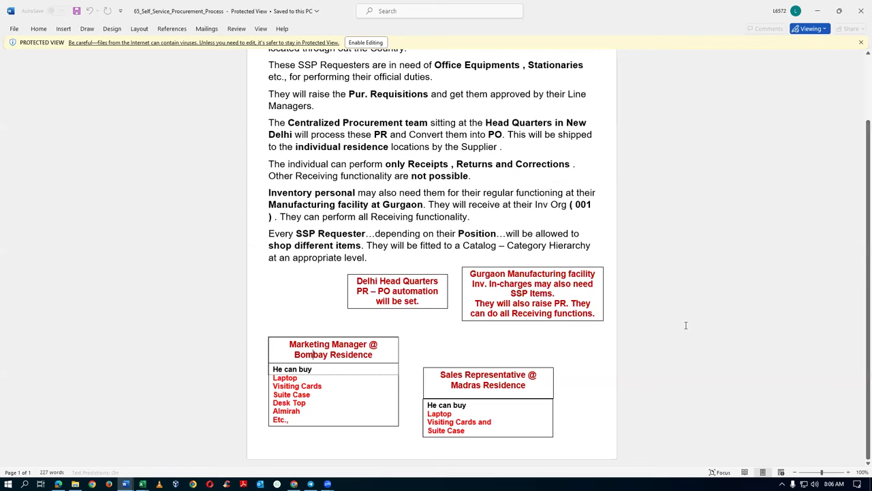
key(alt+Tab)
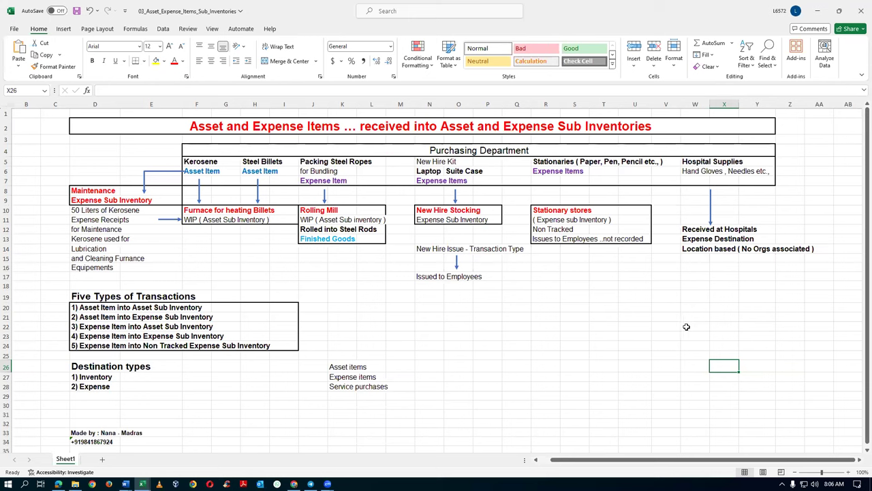
click(667, 308)
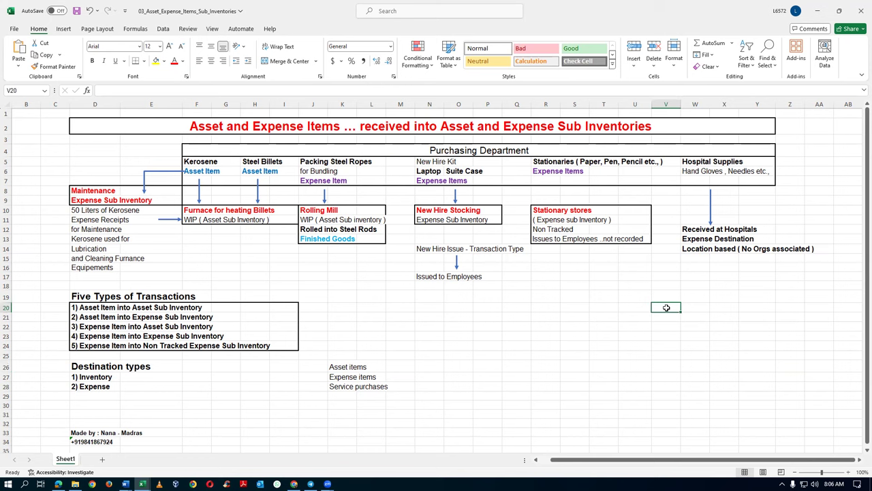
Examine the Expense entry under Destination types in the asset and expense items worksheet.
drag(666, 307, 811, 310)
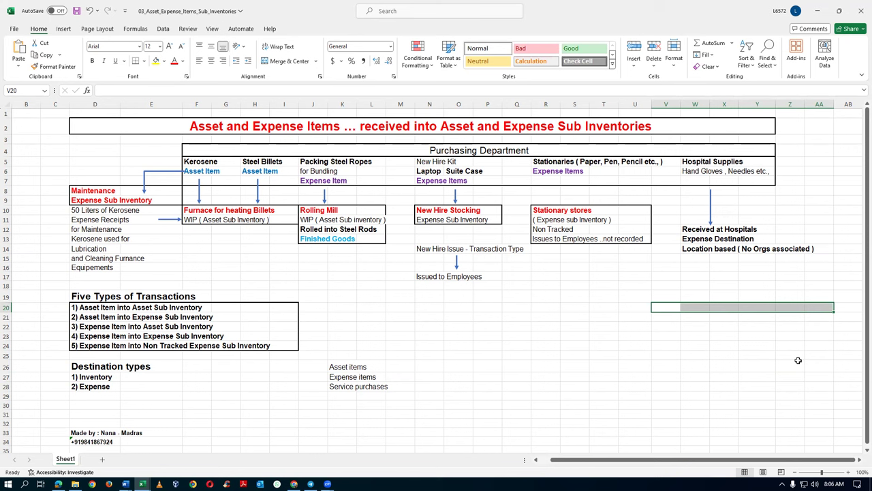
click(789, 355)
click(812, 356)
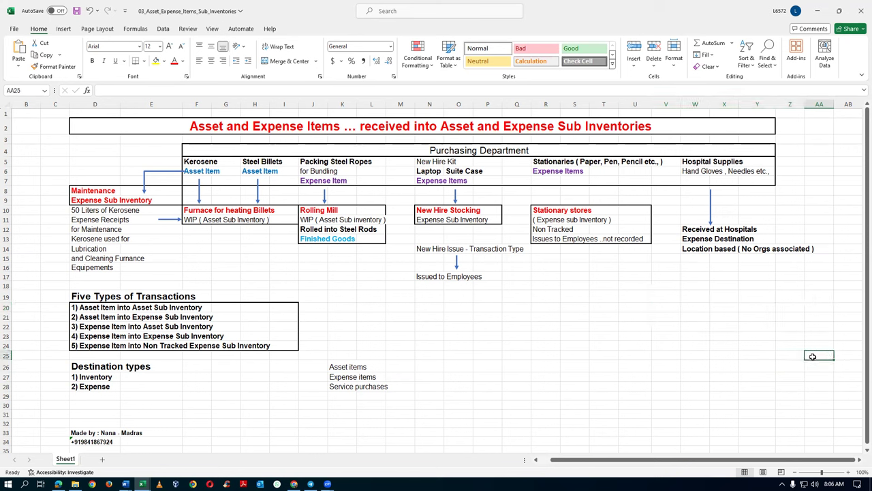
drag(812, 356, 691, 368)
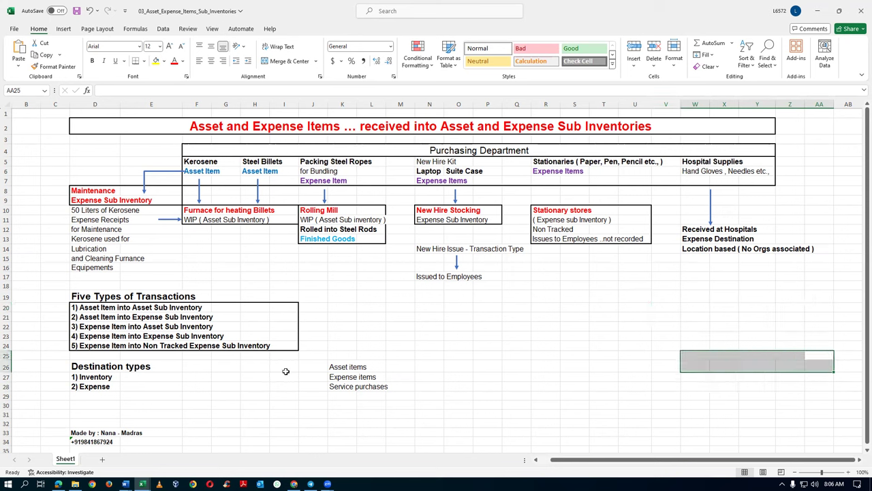
click(89, 392)
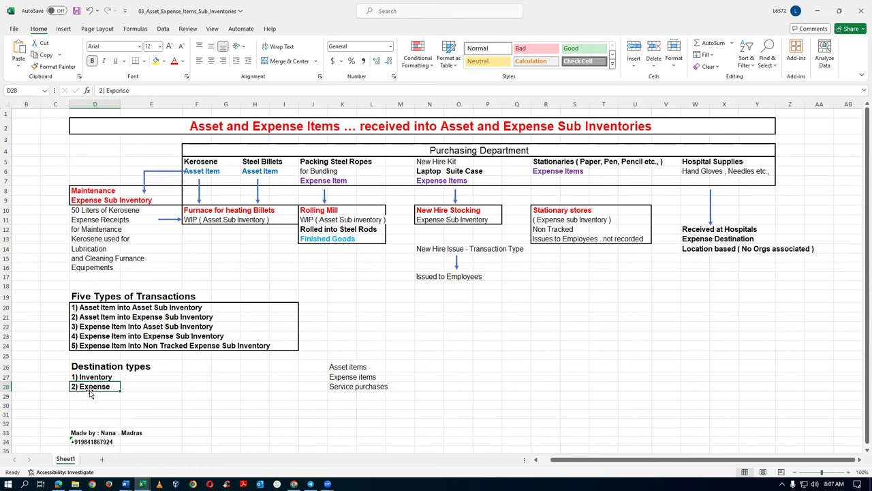
click(628, 319)
click(666, 317)
click(702, 317)
click(722, 317)
click(764, 319)
click(791, 316)
click(818, 316)
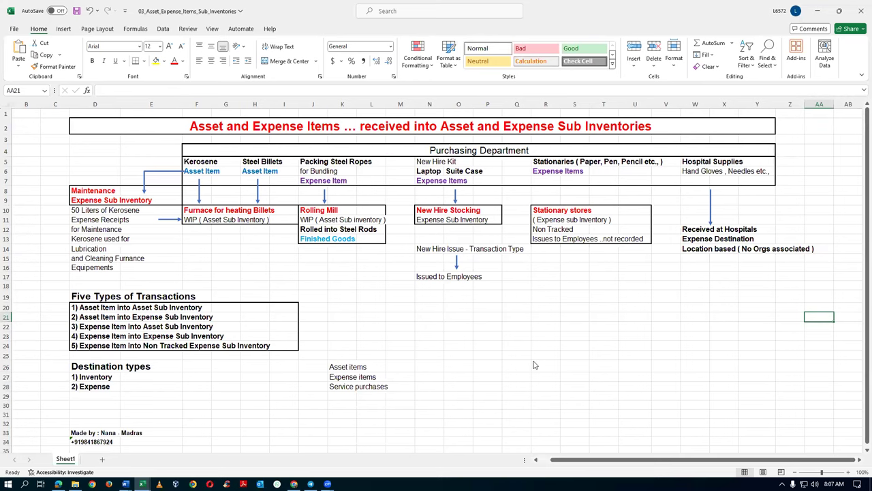
Switch to Oracle Fusion in Chrome and open Purchase Requisitions (New) from the Procurement apps on the home page.
key(alt+Tab)
key(alt+Tab)
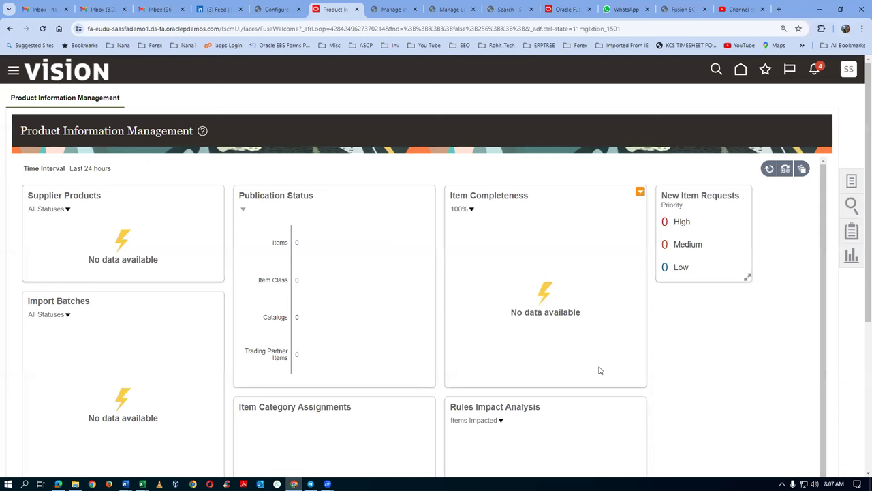
click(740, 71)
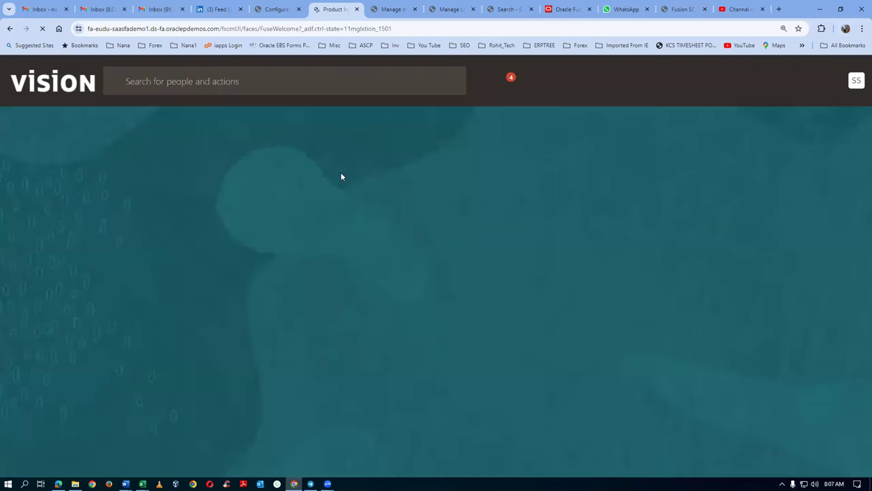
click(432, 185)
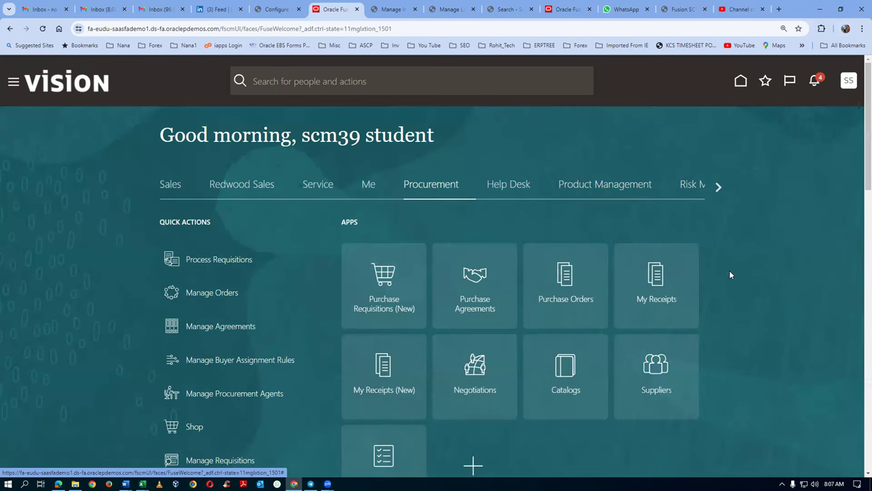
click(398, 295)
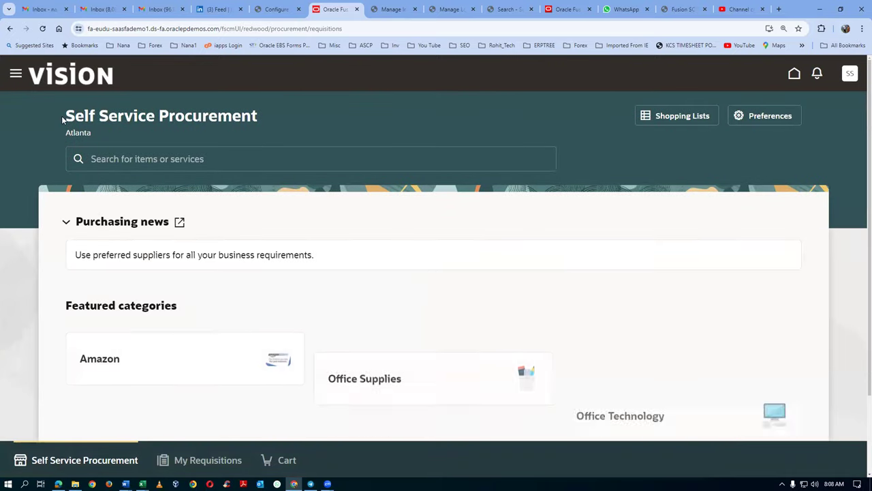
Review the recent requisitions, purchasing news and featured categories on the Self Service Procurement page.
scroll(469, 304, down, 2)
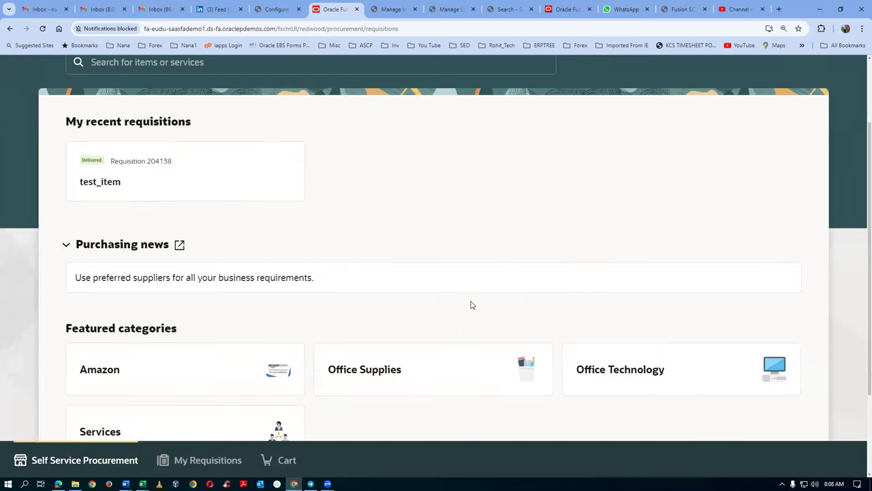
scroll(470, 305, down, 2)
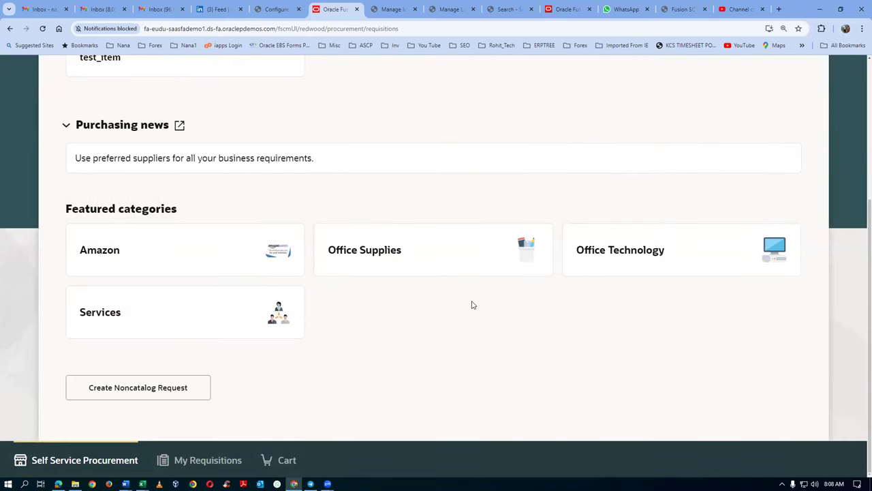
scroll(472, 305, up, 3)
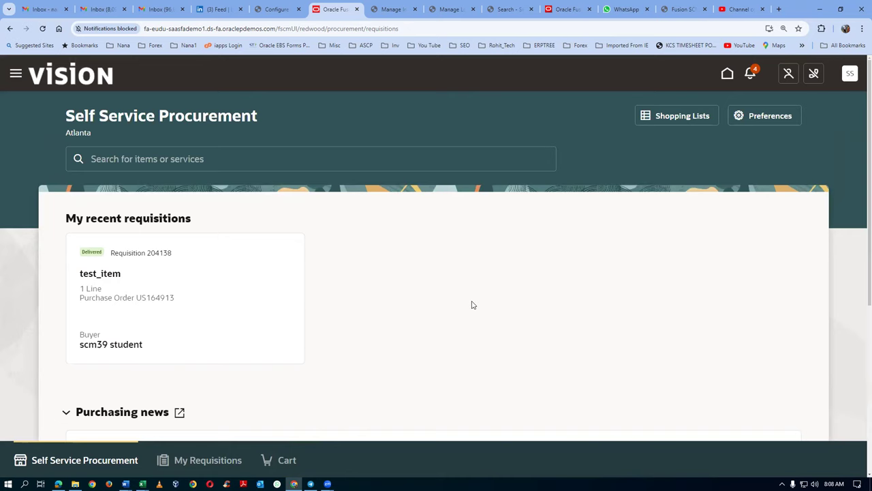
Return to the home page and open the Shop quick action for Procurement.
click(727, 74)
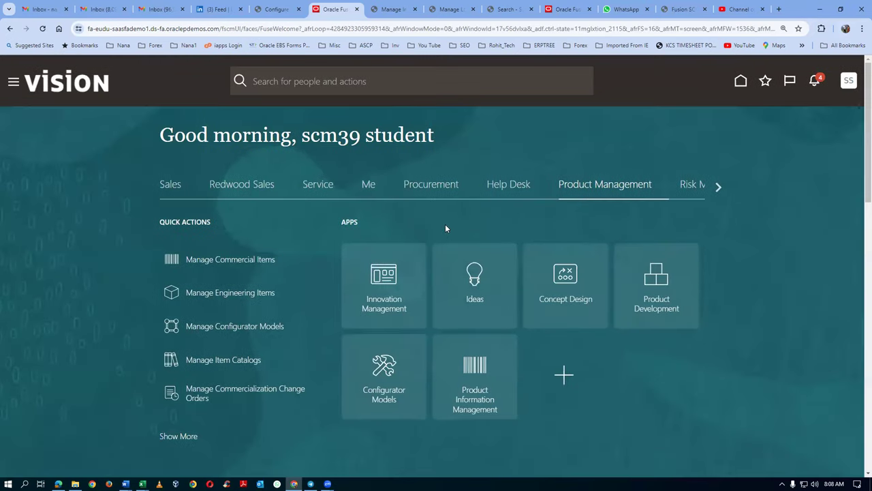
click(440, 190)
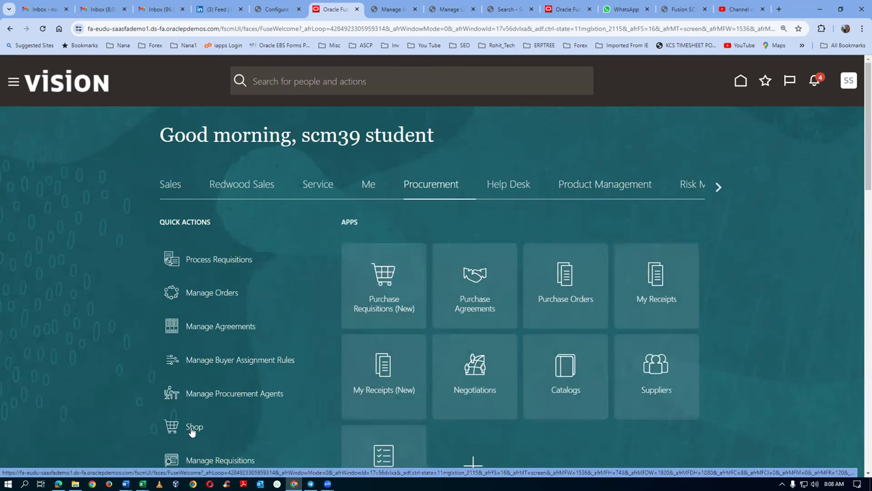
scroll(192, 432, down, 2)
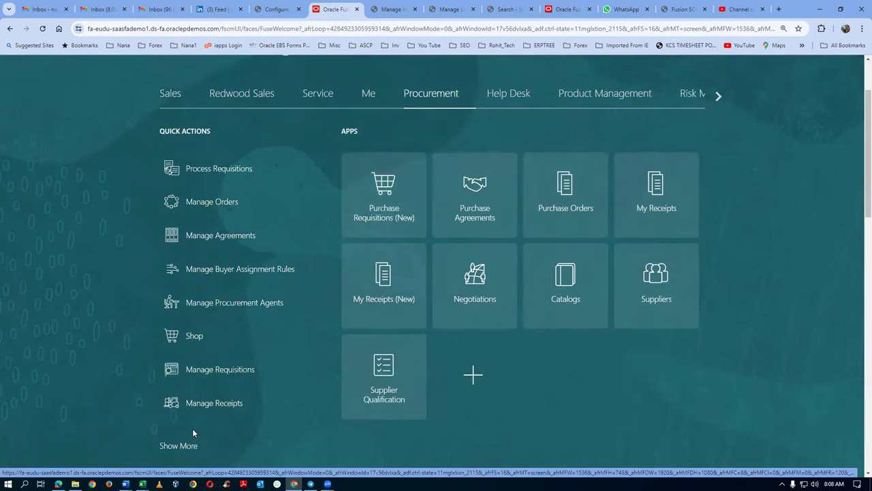
click(193, 338)
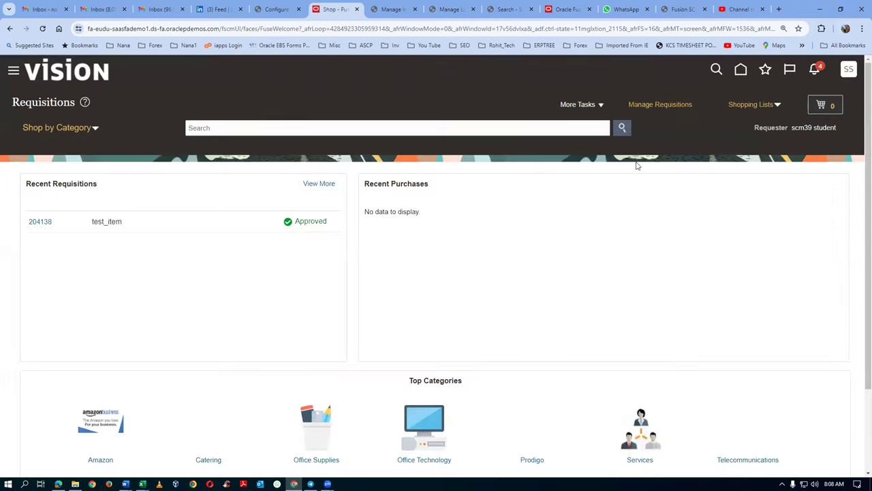
Open the requisition preferences for update and set the Destination Type to Expense.
click(573, 106)
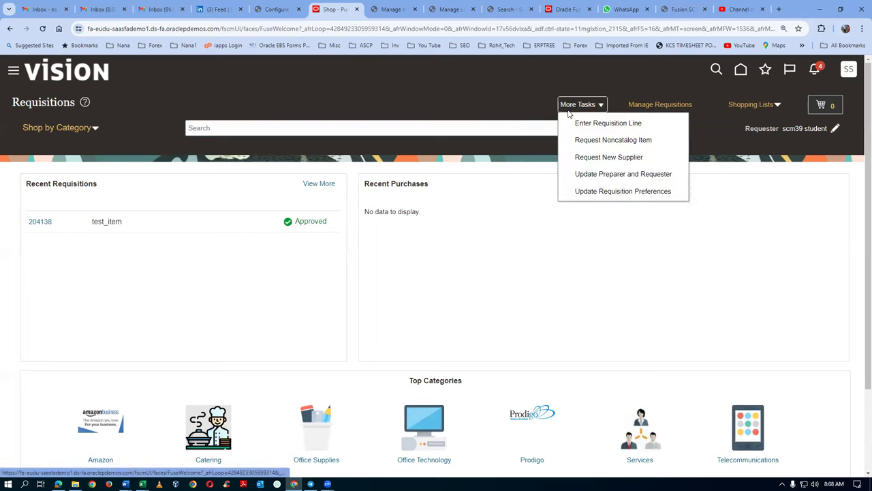
click(594, 191)
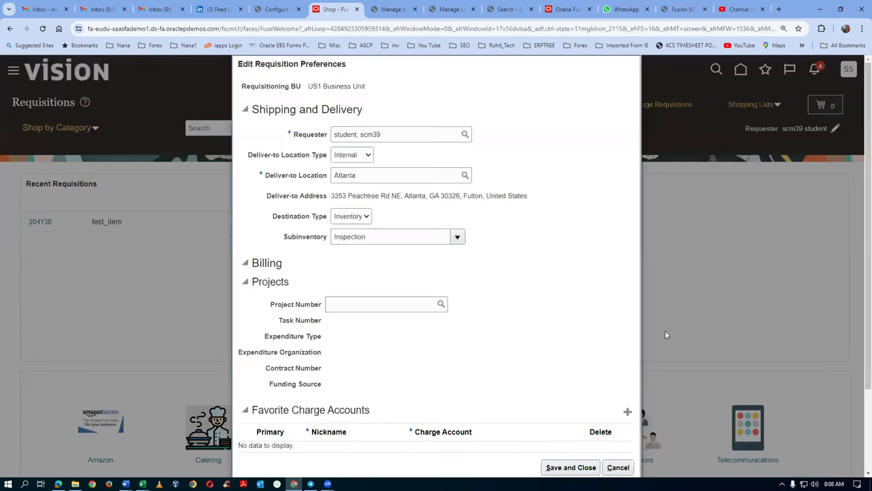
click(347, 217)
click(346, 228)
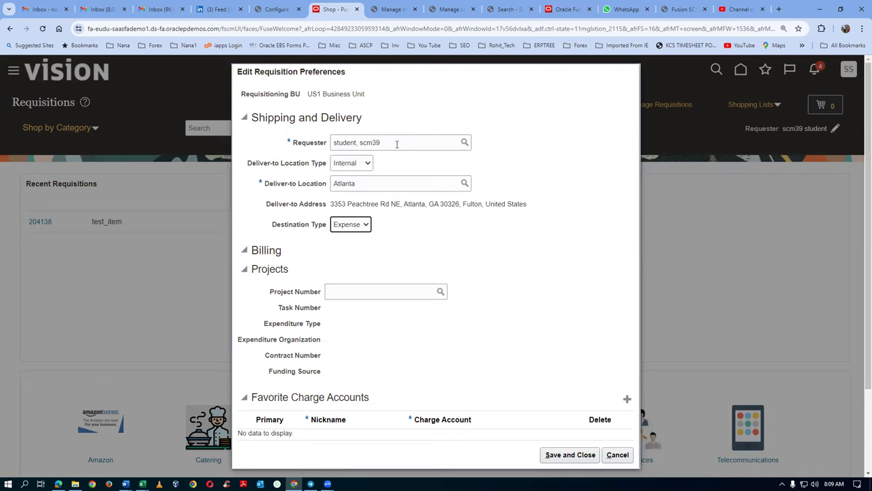
Set the Deliver-to Location to a01_AIIMS_Hospital_location in the requisition preferences.
key(shift+Tab)
text(a01)
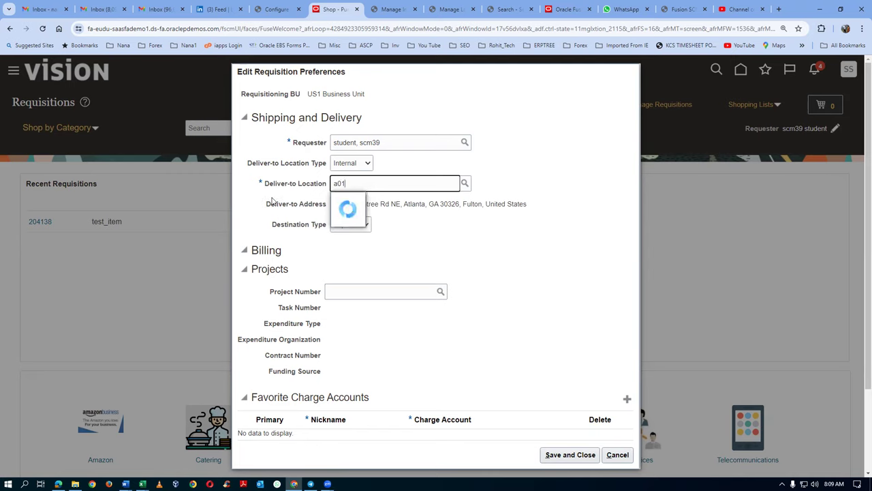
click(403, 205)
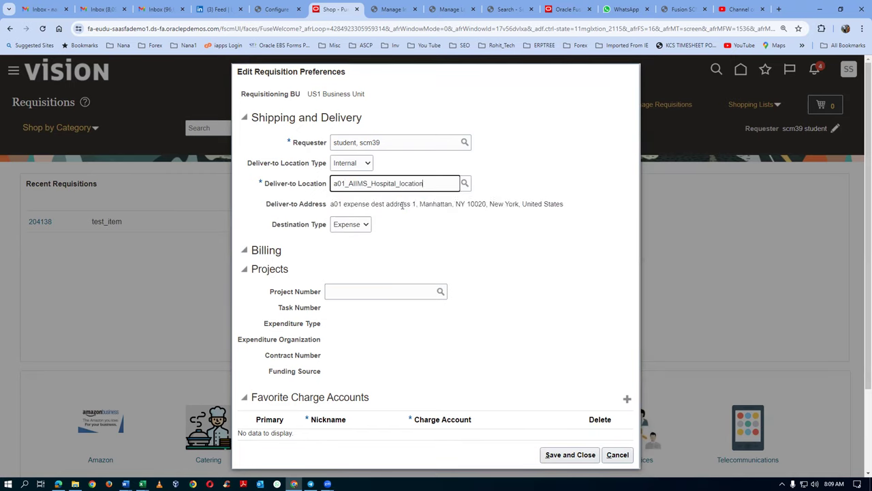
Check the deliver-to address of the hospital location, and save and close the requisition preferences.
click(335, 205)
drag(341, 203, 543, 212)
click(528, 238)
triple_click(444, 212)
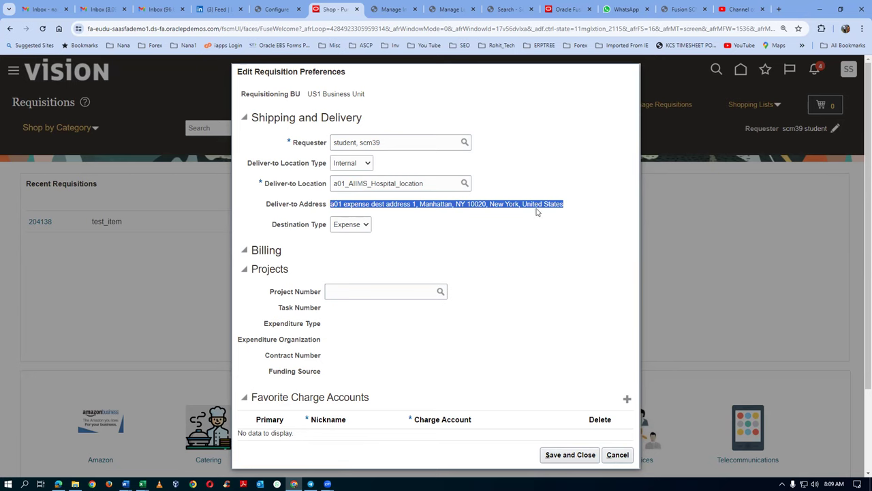
scroll(519, 256, down, 2)
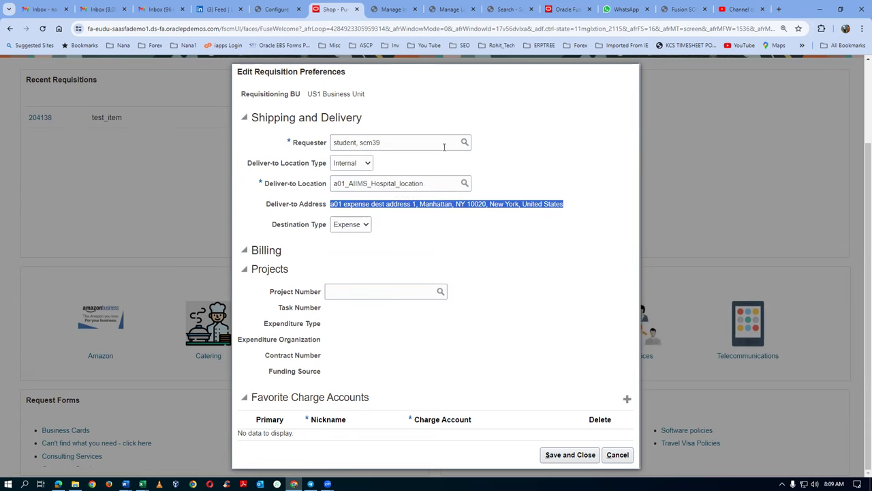
click(385, 256)
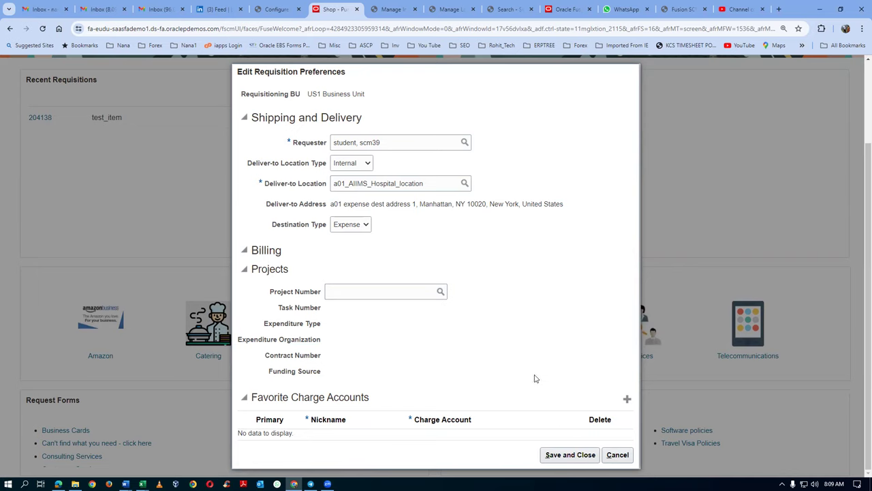
click(559, 455)
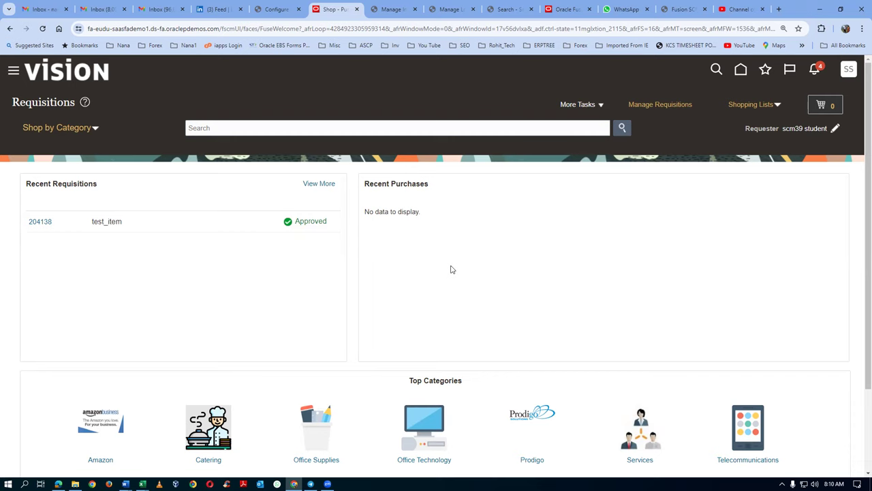
Reopen the requisition preferences and check the saved Deliver-to Location.
click(578, 105)
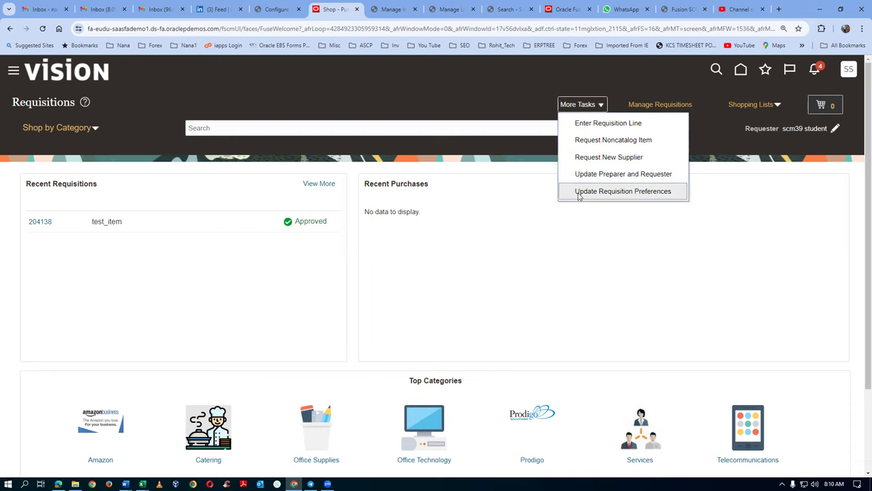
click(562, 268)
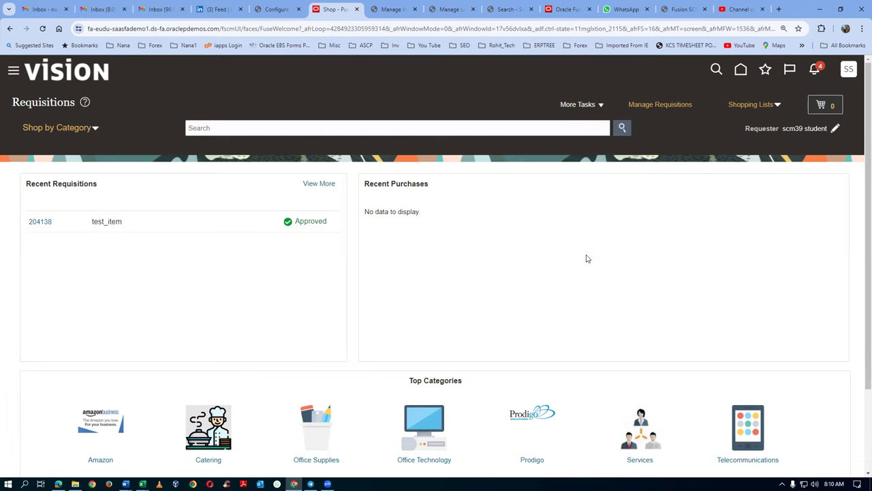
click(595, 106)
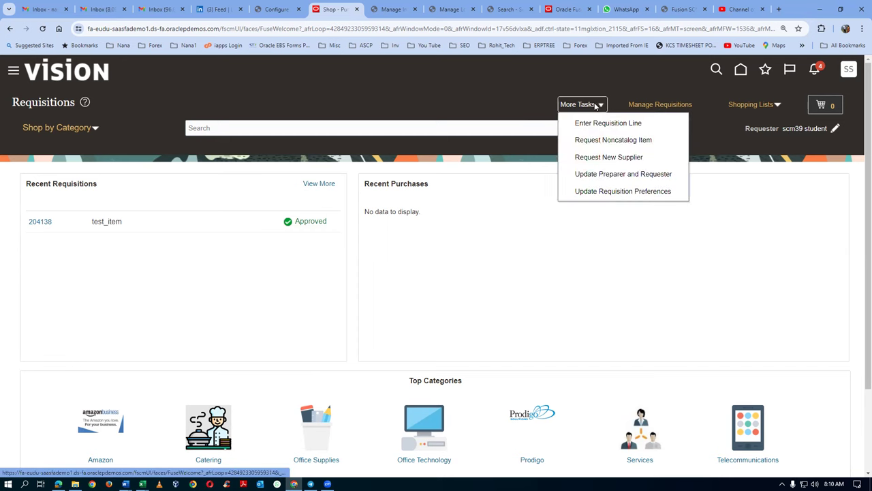
click(605, 191)
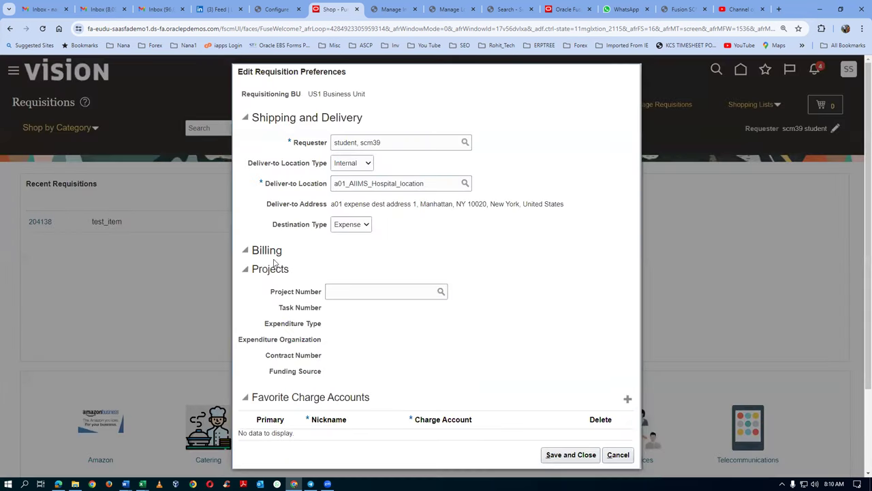
drag(426, 185, 334, 184)
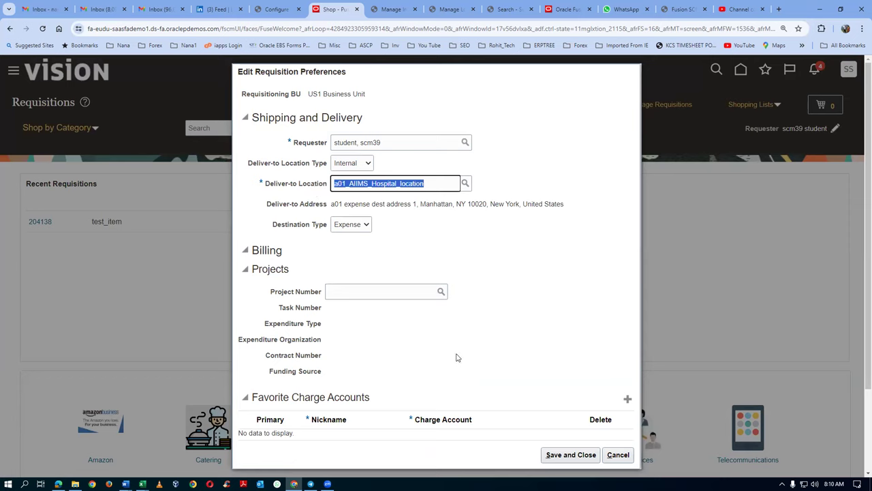
Inspect the Deliver-to Location Type options and the hospital deliver-to location, and cancel out of the requisition preferences.
click(355, 162)
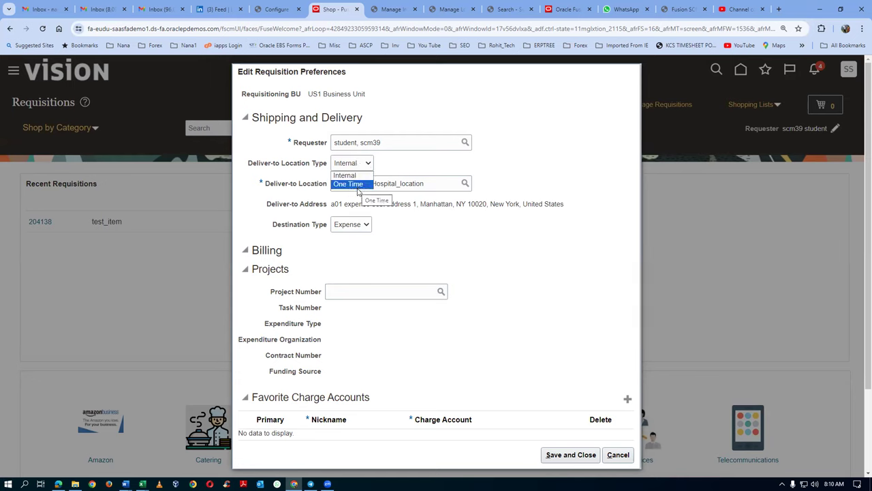
click(525, 174)
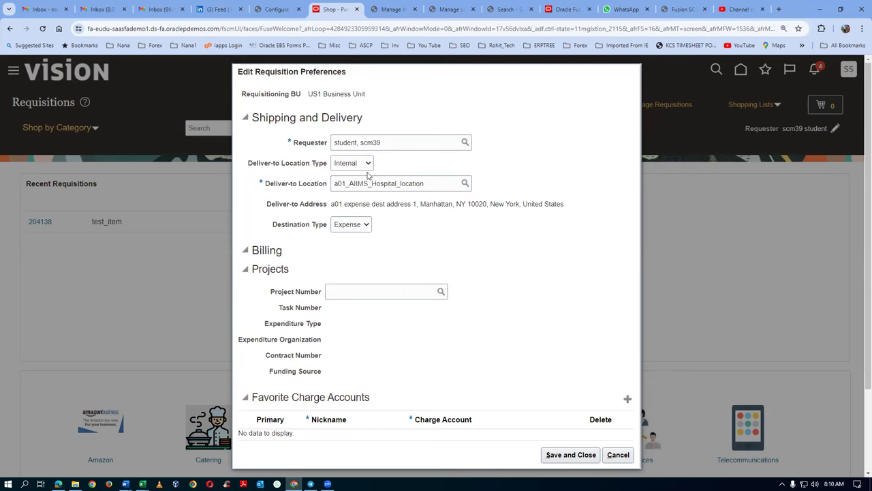
drag(450, 183, 319, 191)
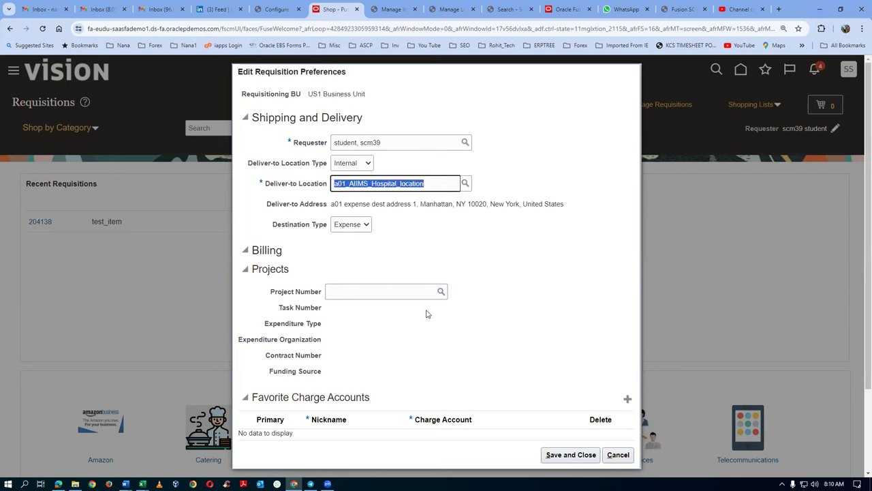
click(485, 268)
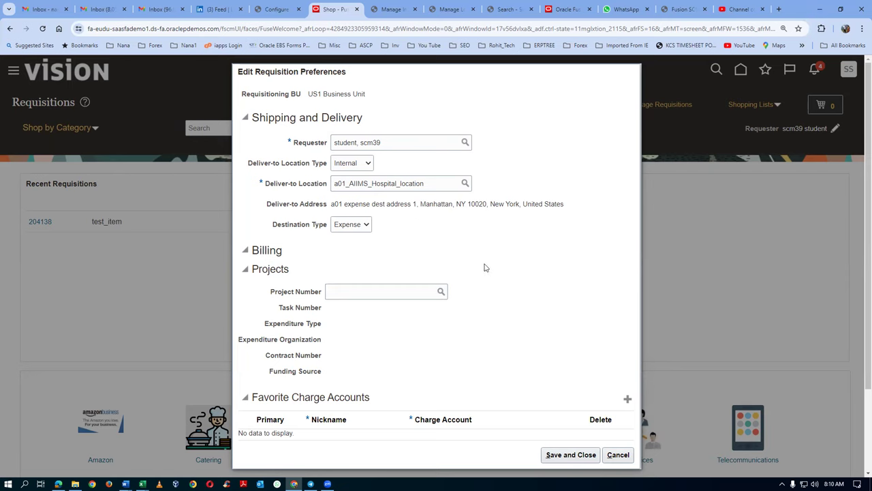
click(618, 455)
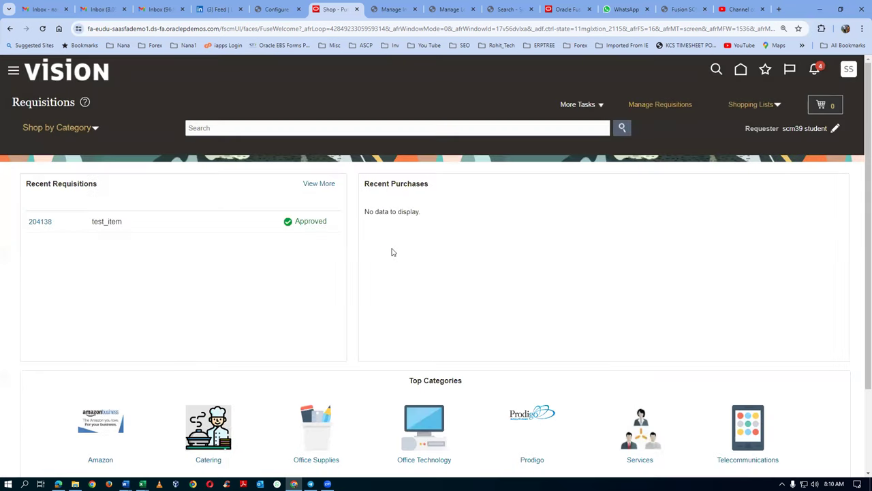
Start a new requisition line and enter the item a01_CT_scan_machine.
click(580, 109)
click(582, 140)
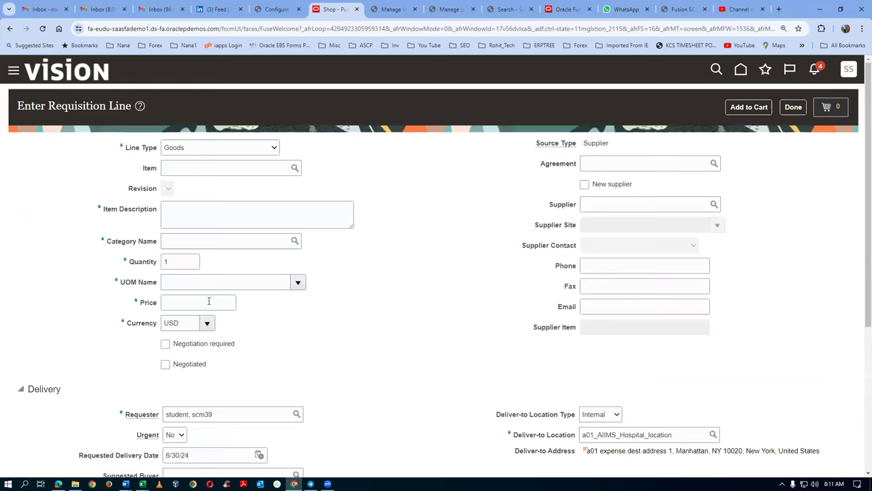
click(179, 170)
text(a01)
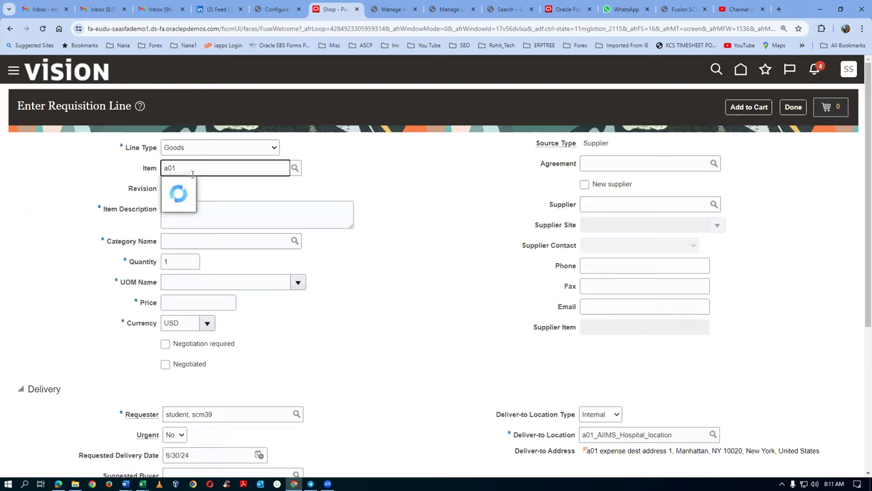
click(205, 188)
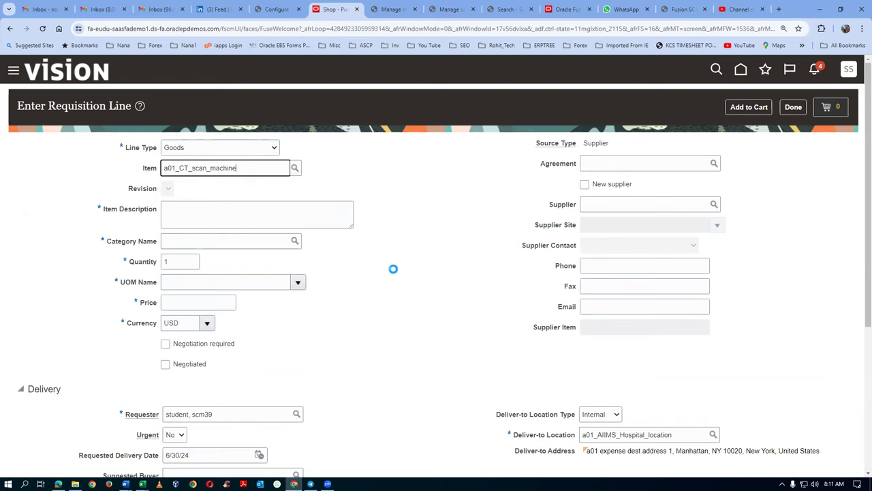
Check the CT scan machine line's Deliver-to Location and set its Source Type to Supplier.
scroll(395, 268, down, 3)
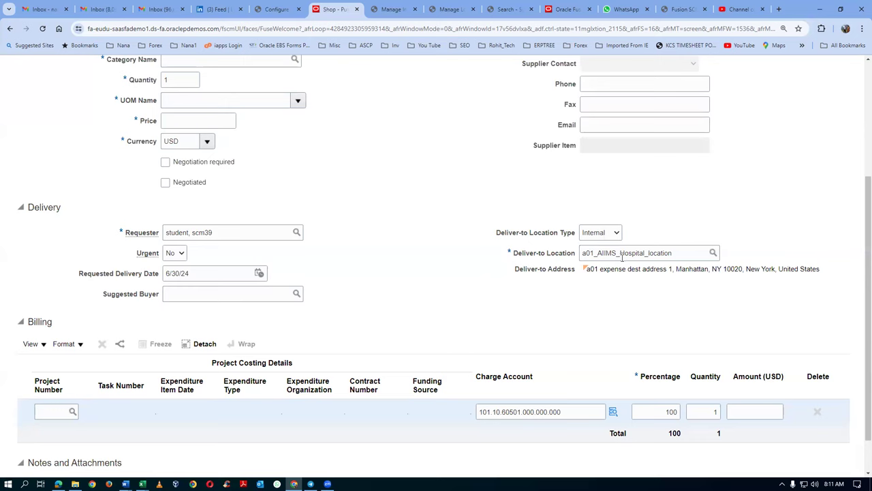
click(625, 257)
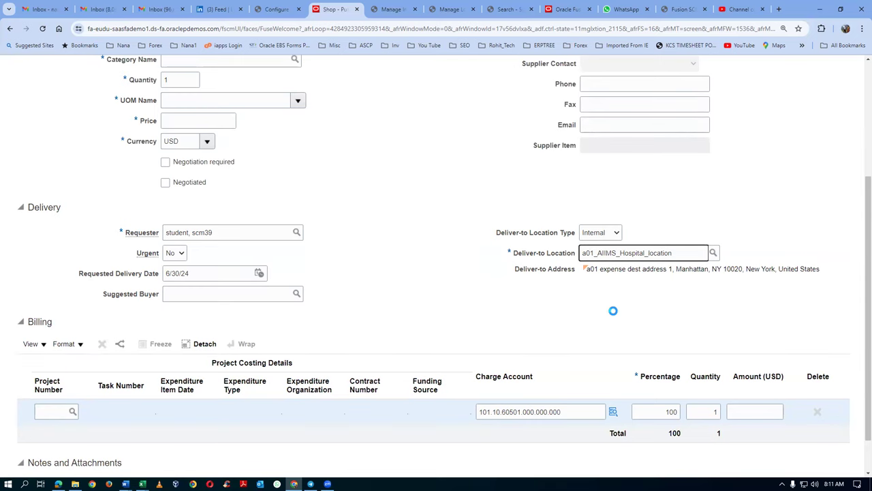
scroll(613, 311, down, 1)
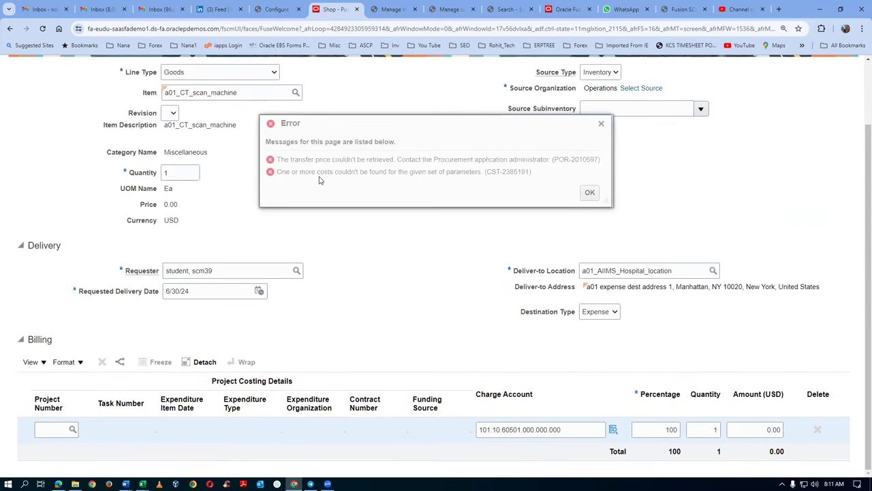
click(589, 193)
click(591, 148)
click(595, 169)
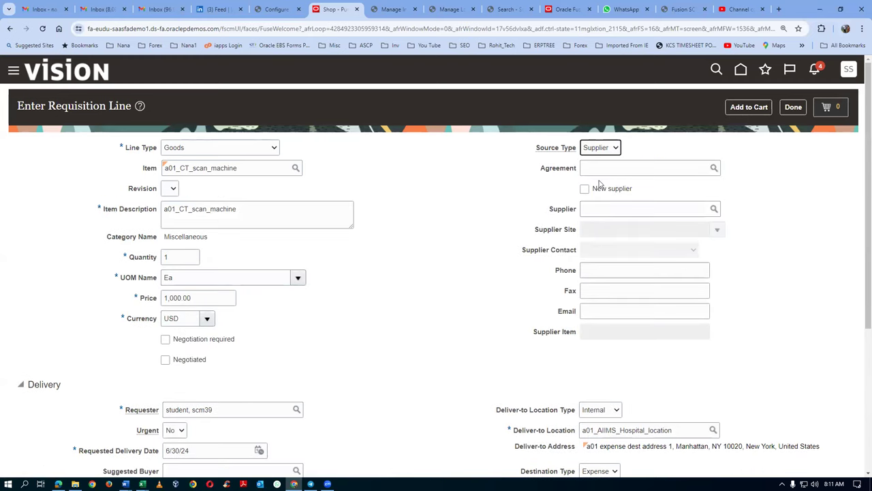
Review the charge account and price of the CT scan machine line, and add the line to the cart.
scroll(499, 201, down, 4)
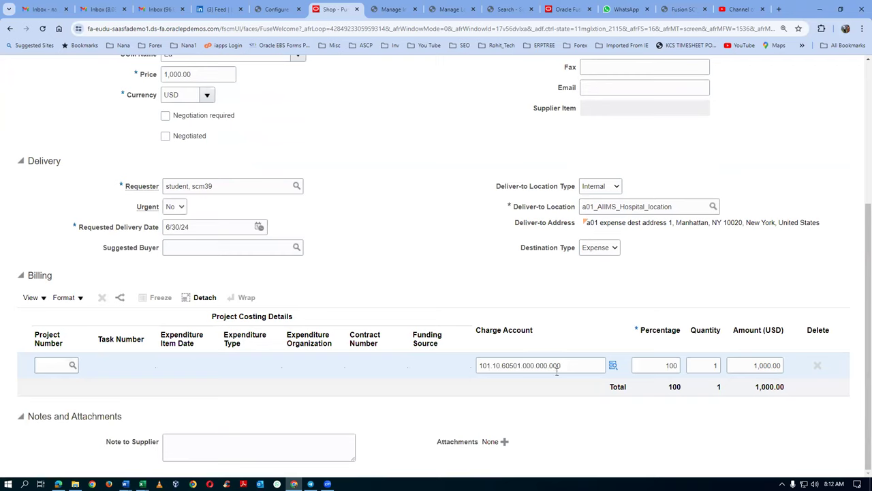
drag(581, 367, 479, 368)
click(361, 206)
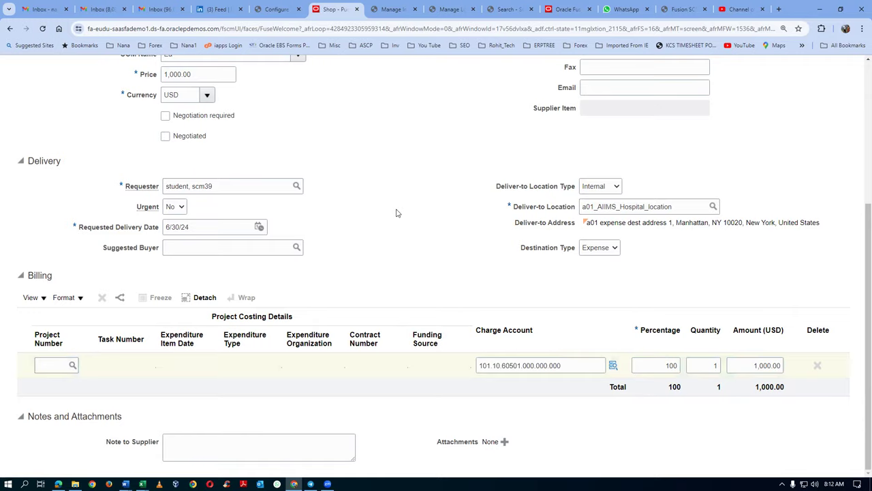
scroll(398, 214, up, 5)
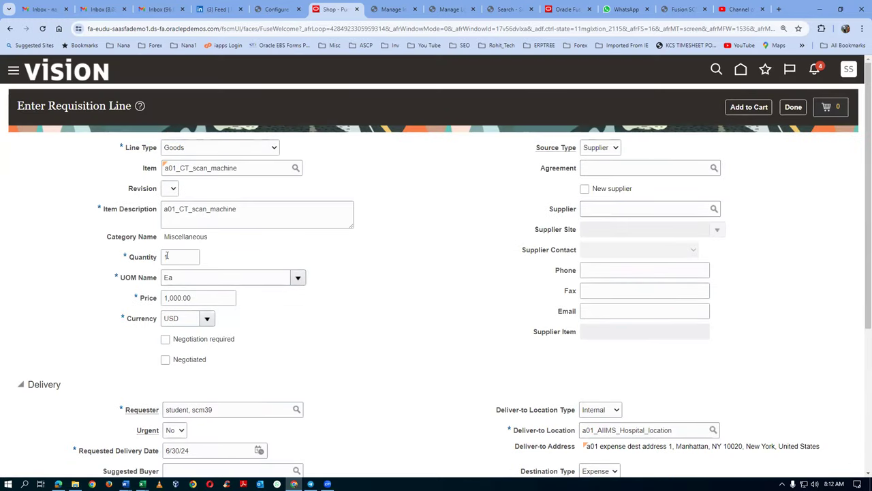
drag(202, 301, 151, 312)
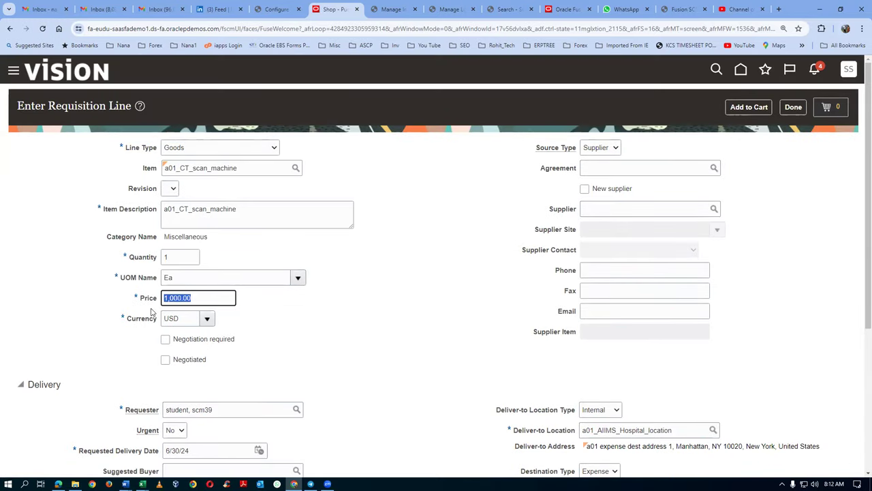
click(390, 318)
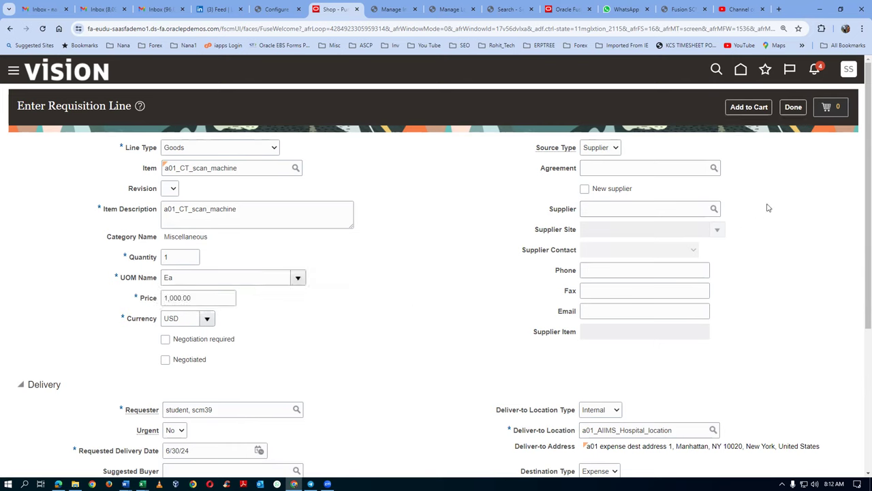
click(750, 108)
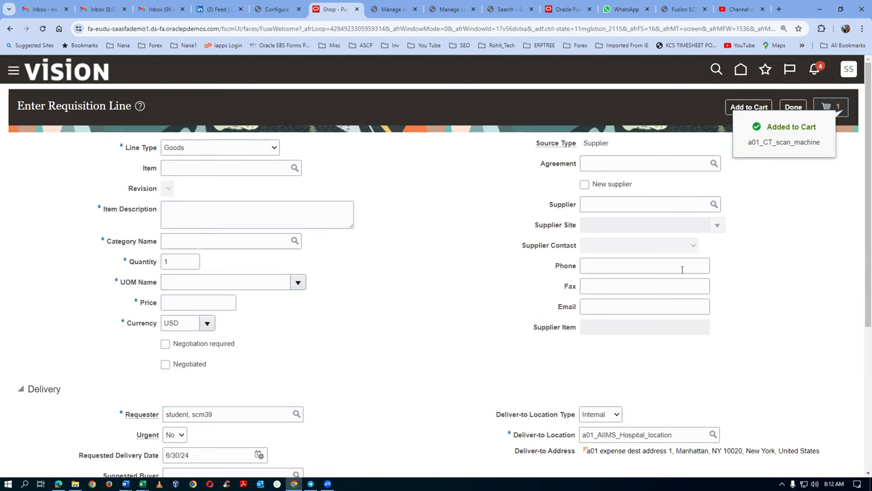
Enter another requisition line for the item a01_hand_gloves with the Source Type Supplier.
click(194, 171)
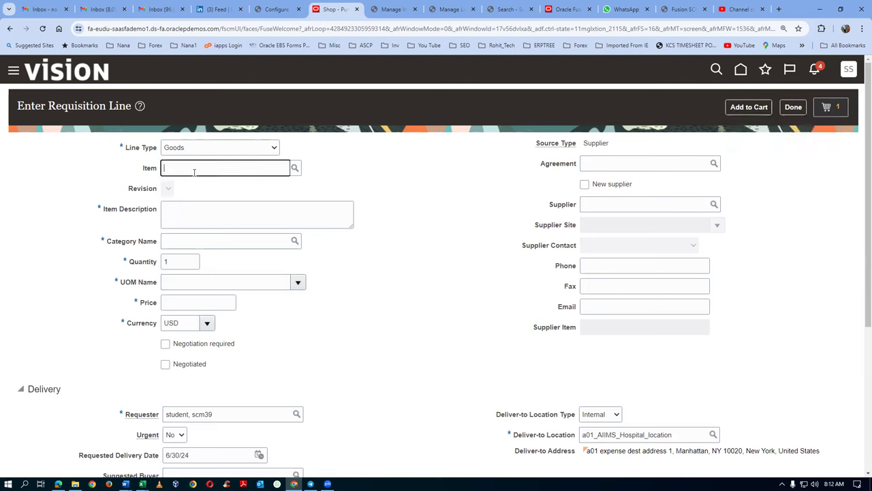
text(a01)
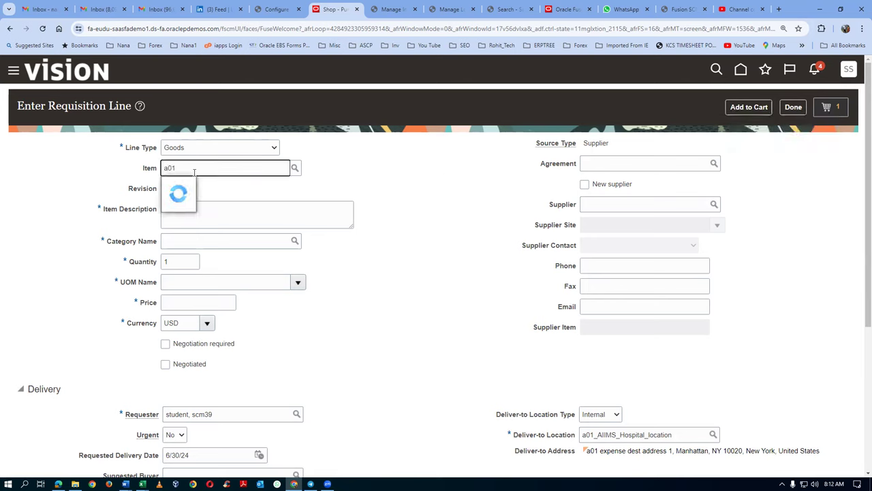
click(202, 204)
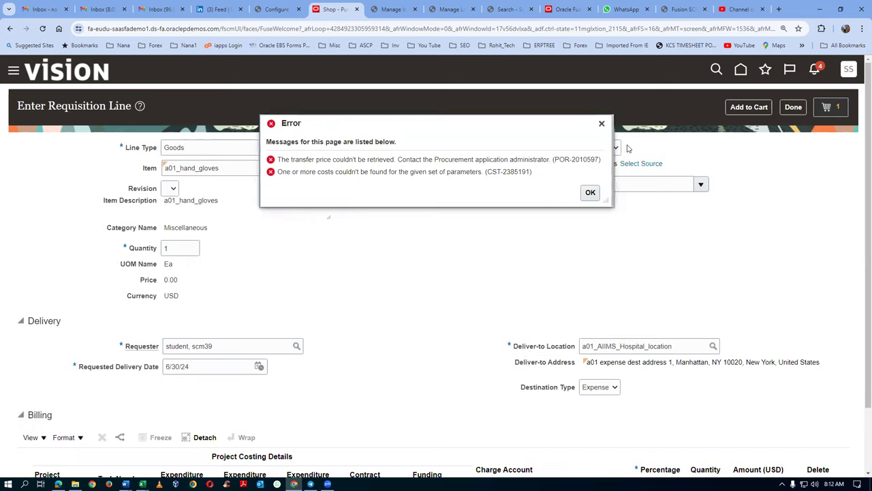
click(590, 192)
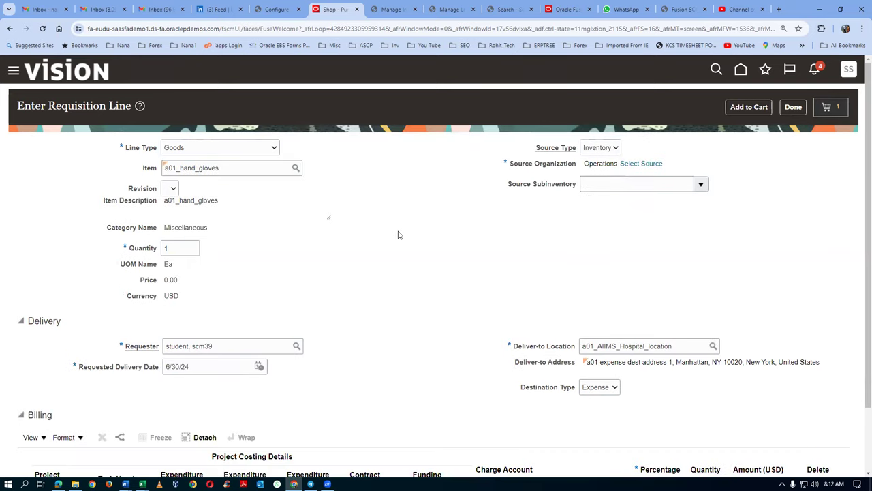
click(615, 148)
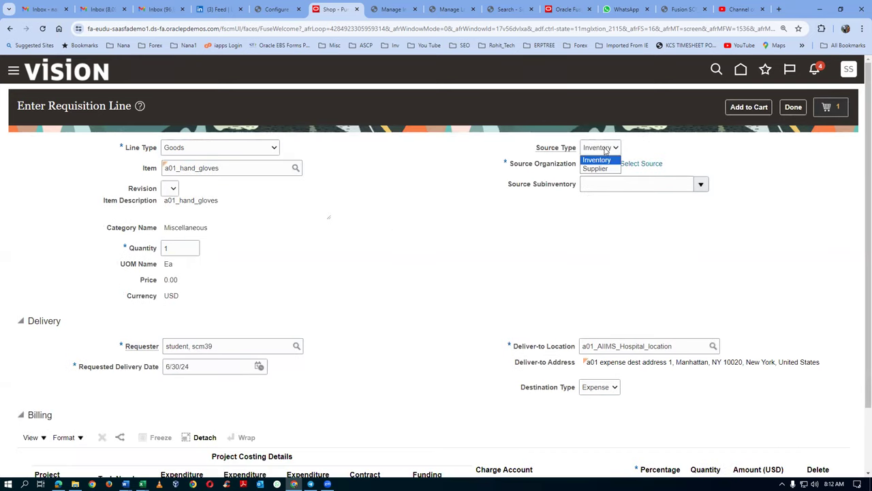
click(603, 168)
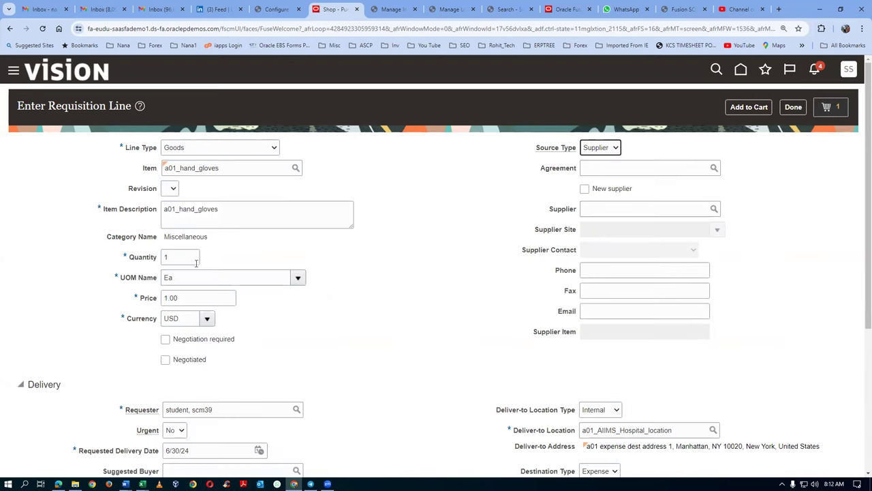
Set the hand gloves line's quantity to 100 and check its delivery and billing details.
scroll(564, 270, down, 2)
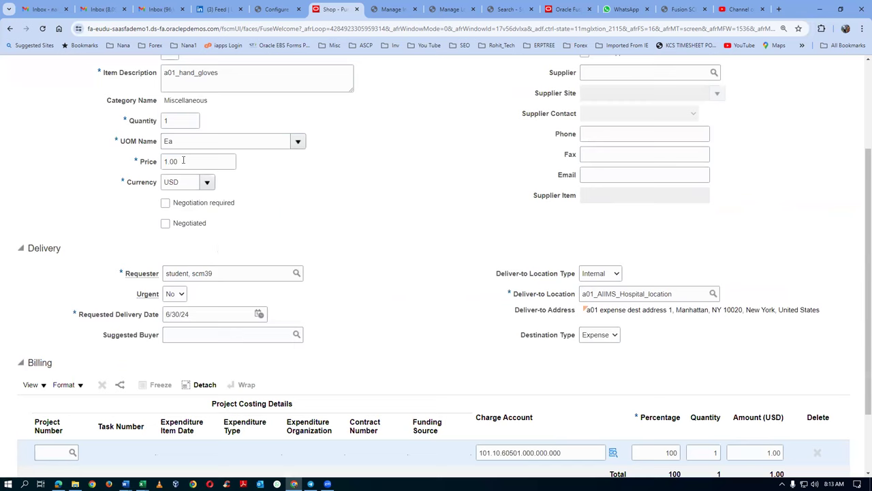
double_click(175, 124)
text(100)
key(Tab)
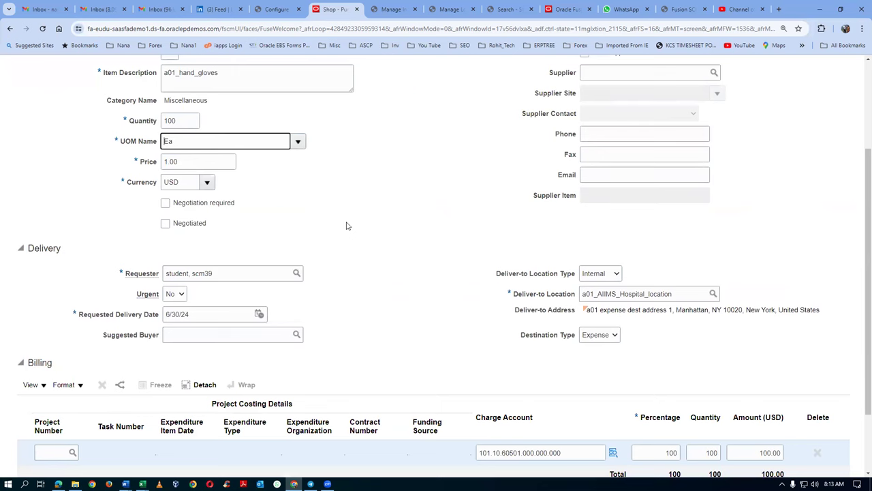
scroll(349, 232, down, 2)
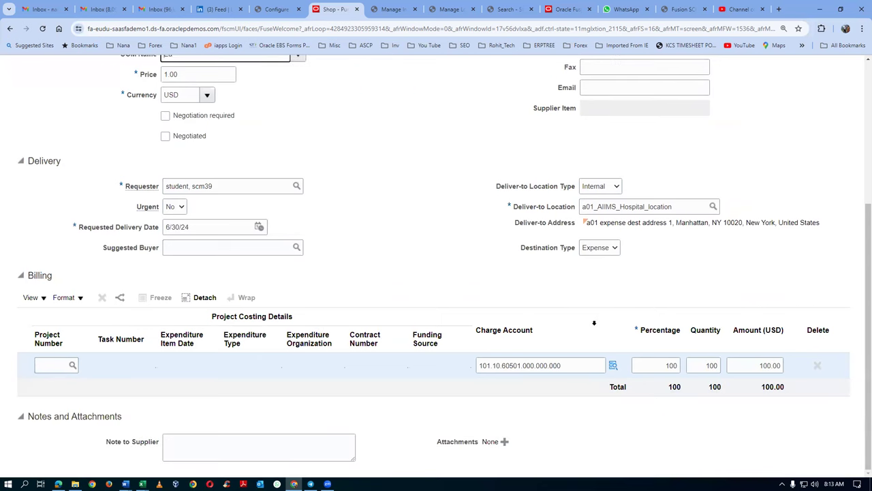
Check the delivery and billing details of the a01_hand_gloves requisition line and add the line to the cart.
scroll(593, 323, up, 5)
scroll(595, 327, down, 4)
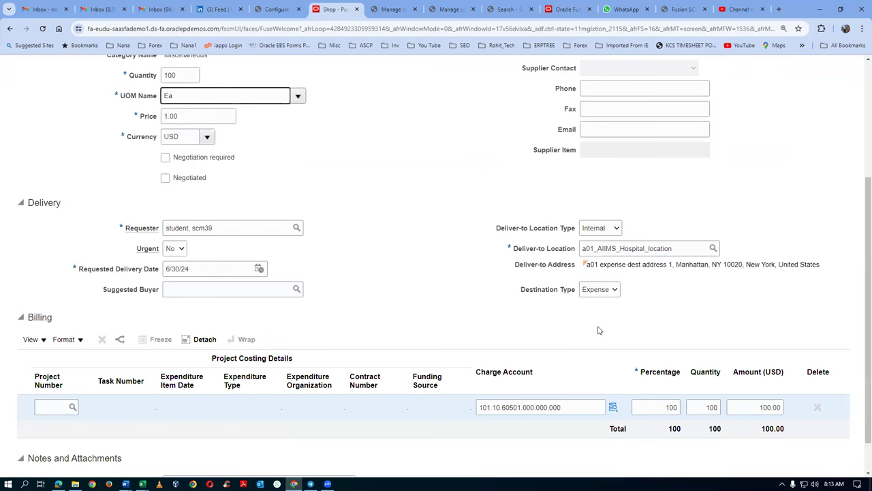
drag(680, 247, 578, 254)
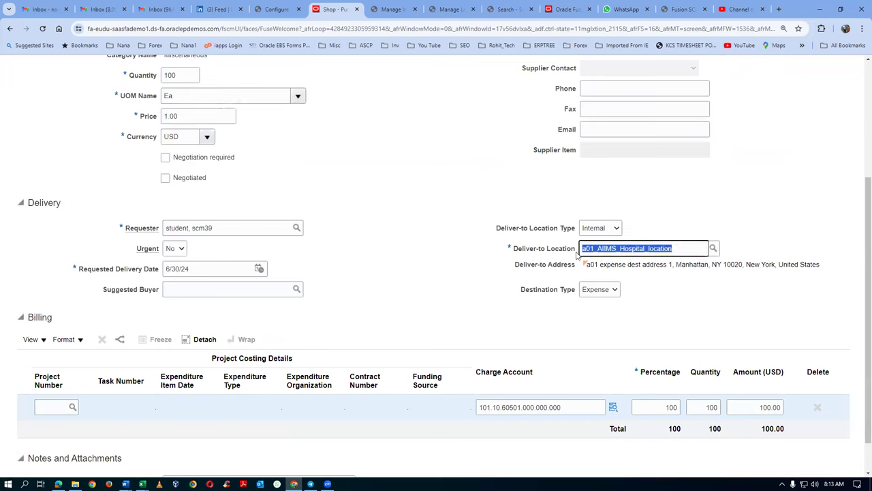
click(656, 309)
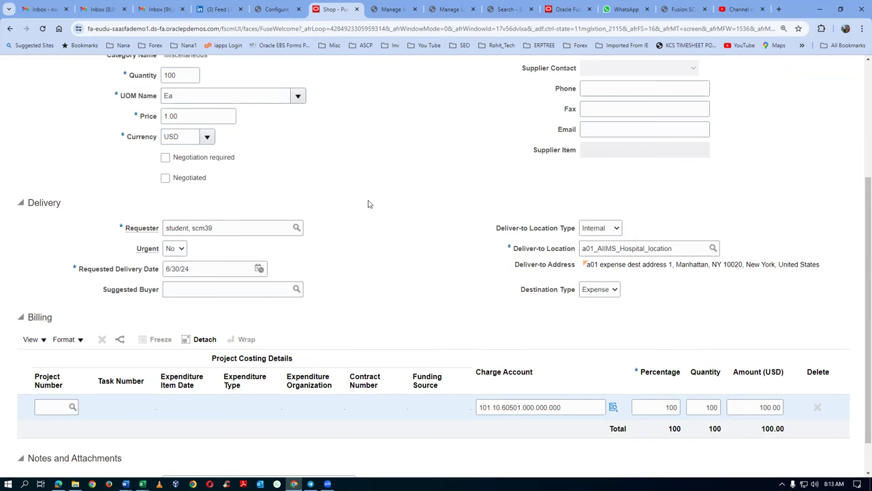
scroll(367, 203, up, 3)
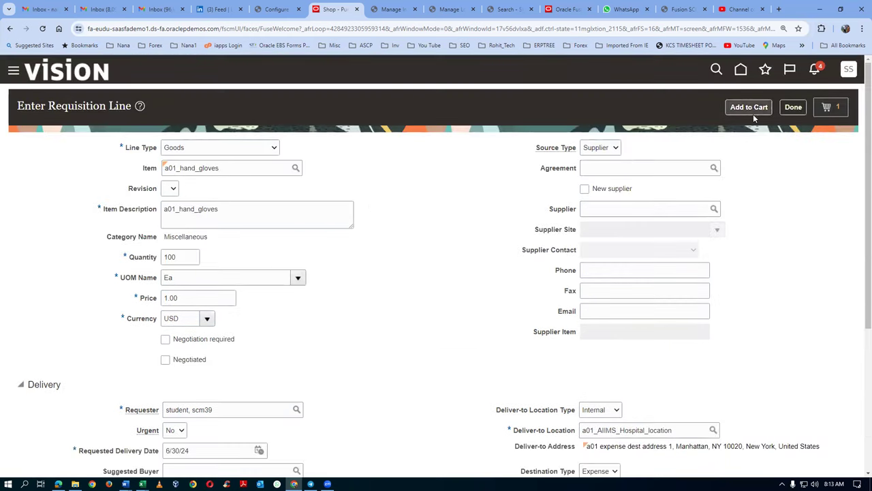
click(758, 109)
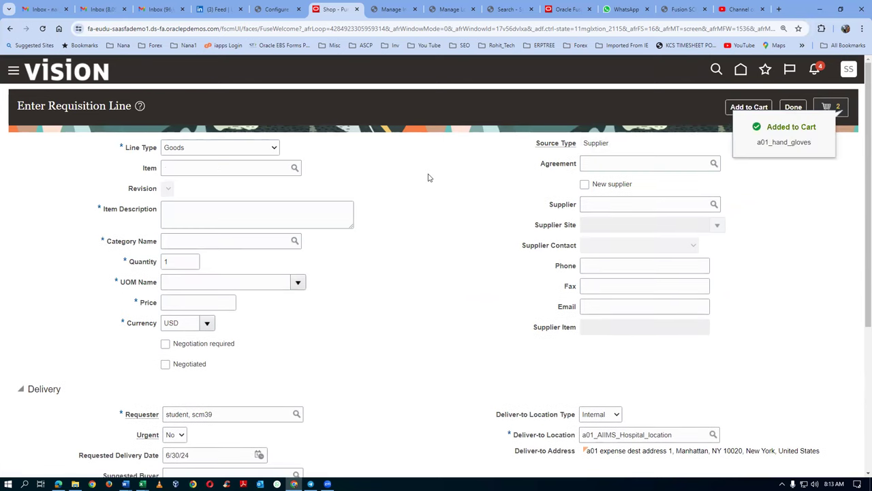
Start a new requisition line of type Fixed Price Services with the item description "House keeping services".
click(218, 152)
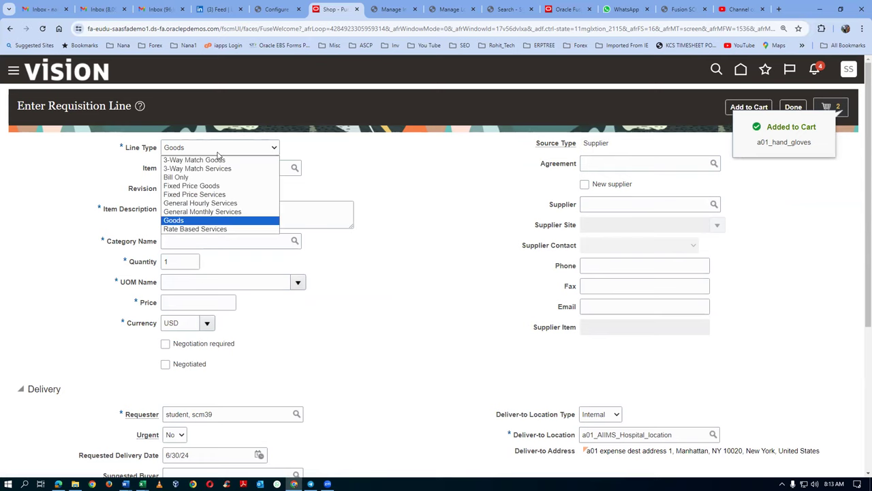
click(215, 196)
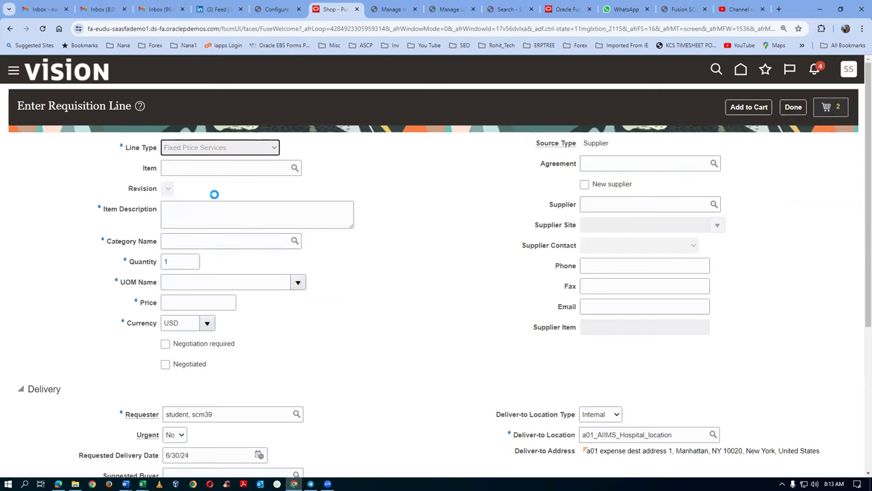
click(180, 176)
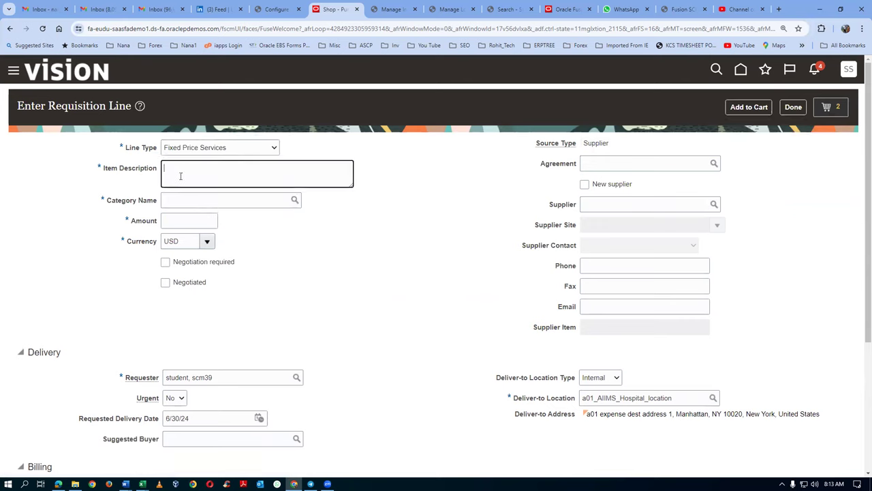
text(House keeping services)
Set the service line's category to Miscellaneous and its amount to 1,500.
click(175, 200)
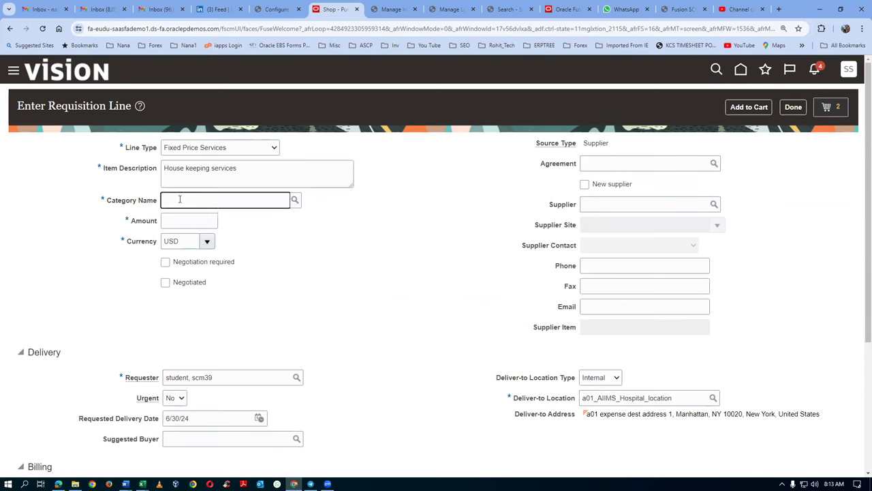
text(Misc)
click(179, 218)
click(179, 218)
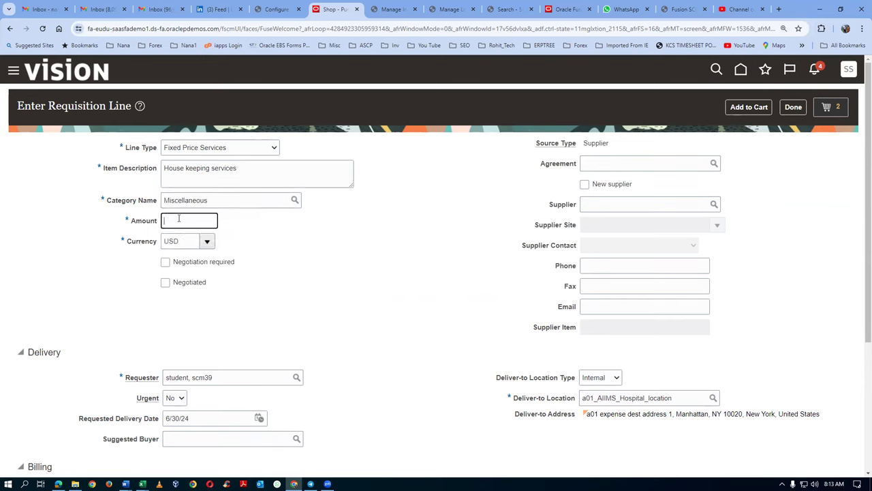
text(1,500)
key(Tab)
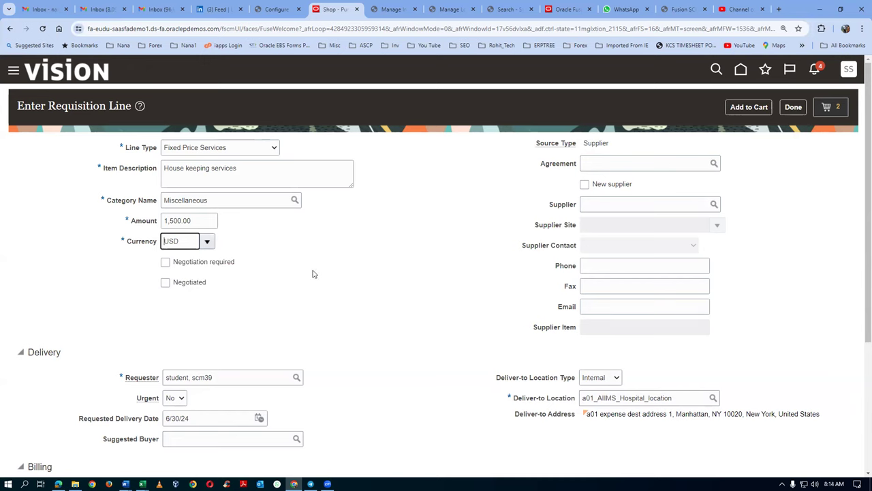
Add the House keeping services line to the cart and open the cart contents for review as a requisition.
scroll(399, 279, down, 3)
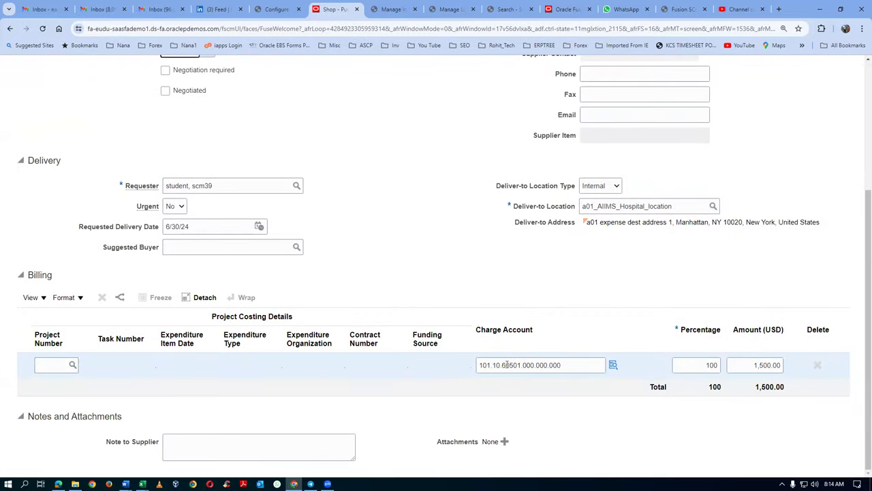
scroll(403, 234, up, 3)
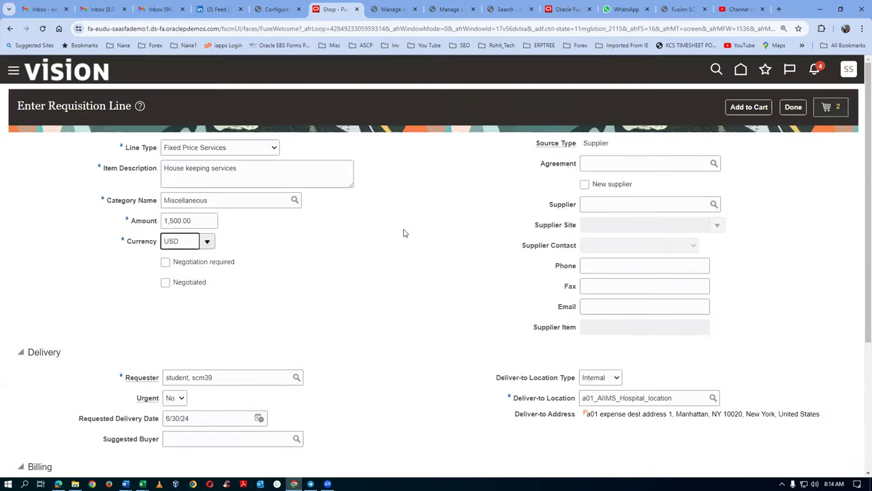
click(742, 109)
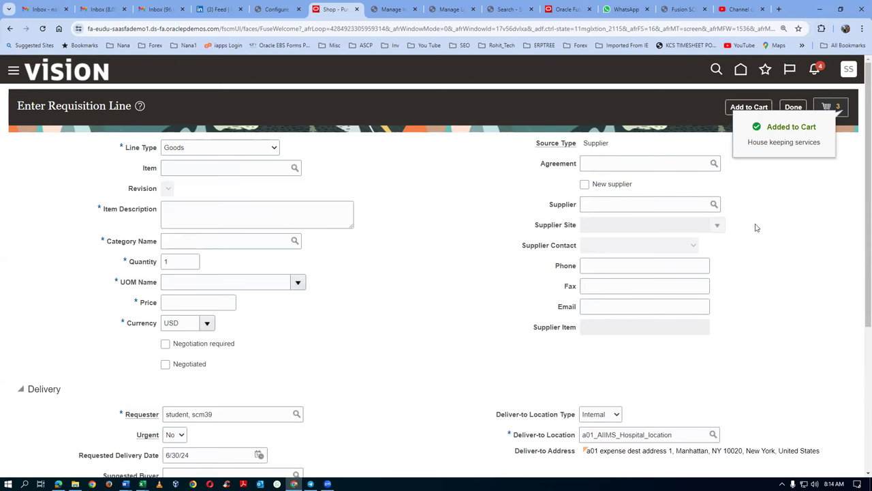
click(840, 111)
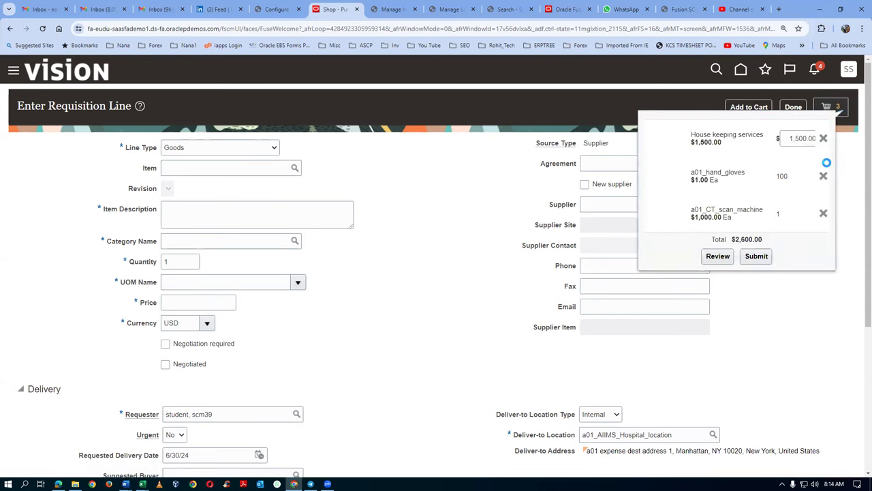
click(718, 258)
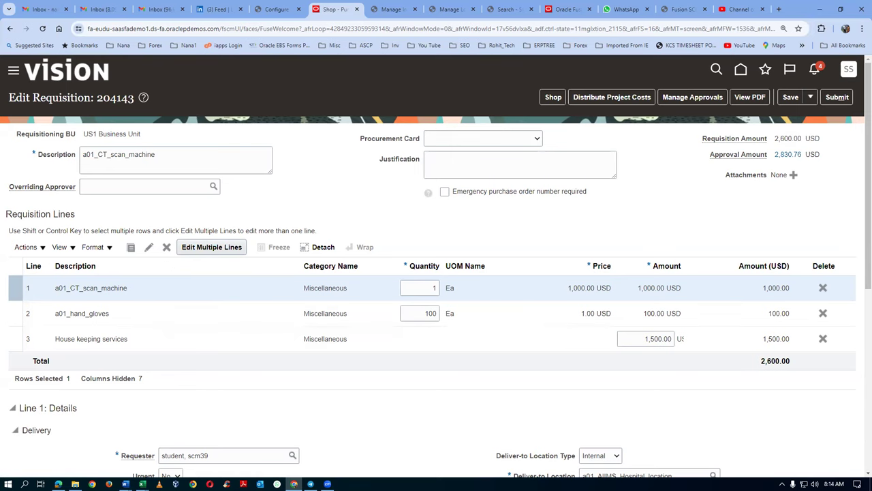
Open Notepad, write "PR" followed by the requisition number in a new note, and return to the requisition in the browser.
click(8, 484)
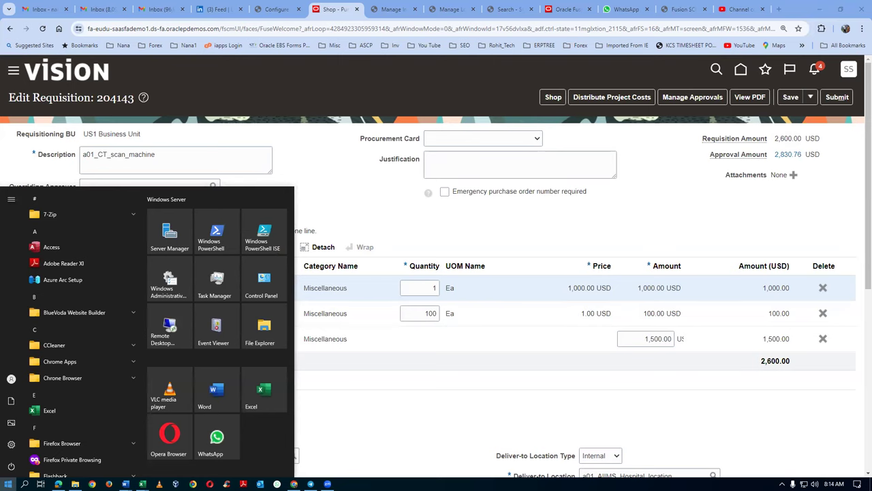
text(notr)
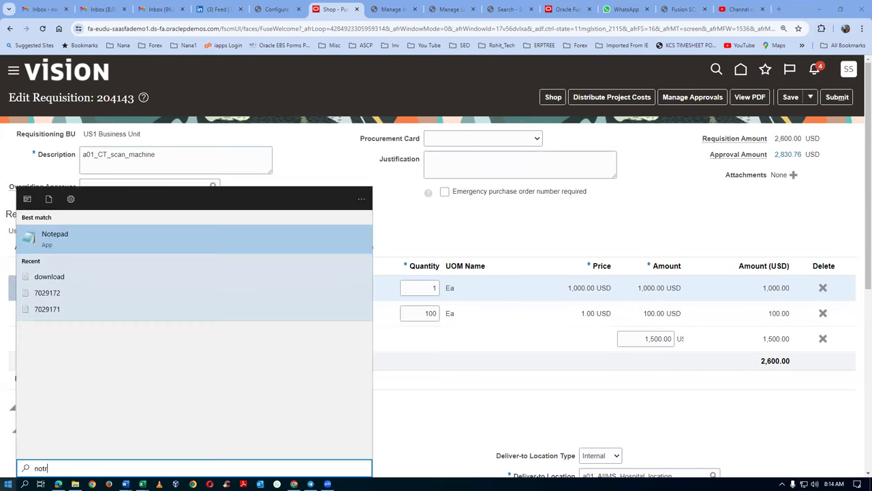
key(Return)
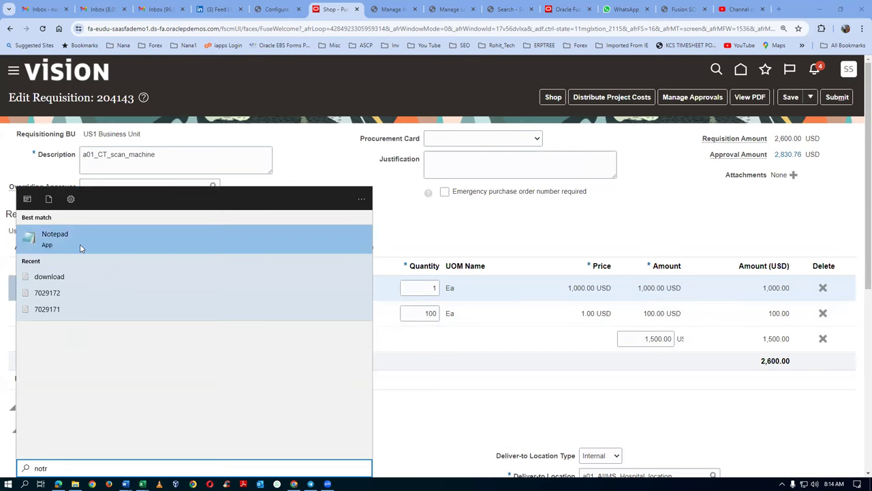
key(Return)
text(PR)
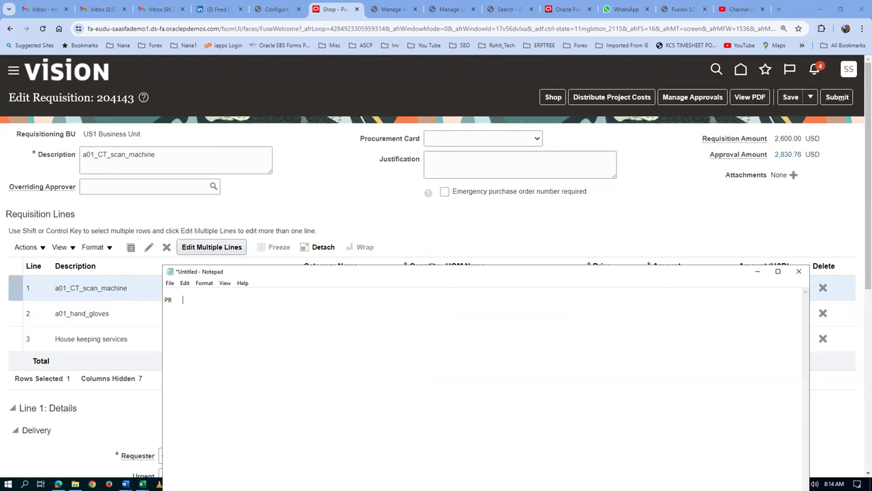
text(   204143)
click(386, 214)
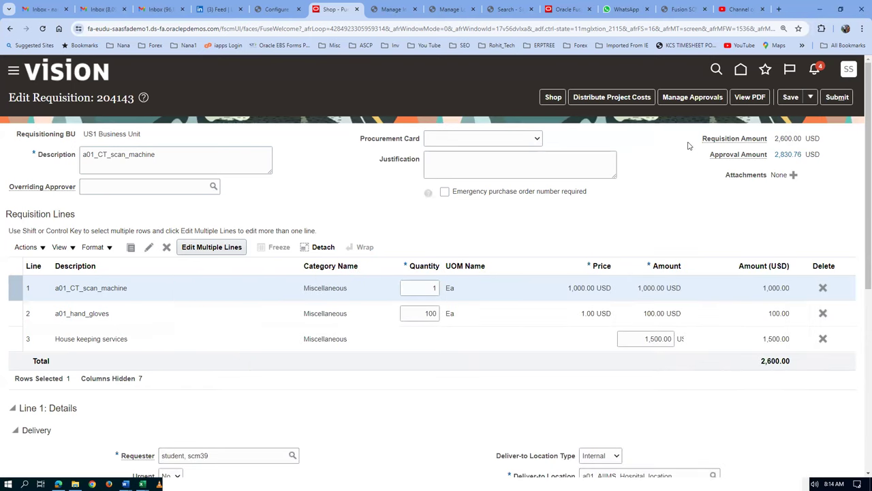
Review the approval stages and assigned approver in the requisition's Manage Approvals page, and submit the requisition.
click(709, 97)
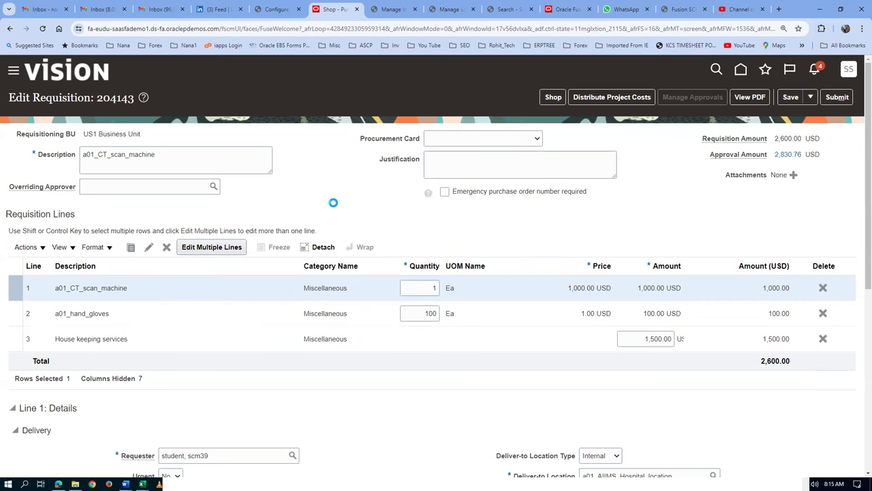
scroll(334, 202, down, 2)
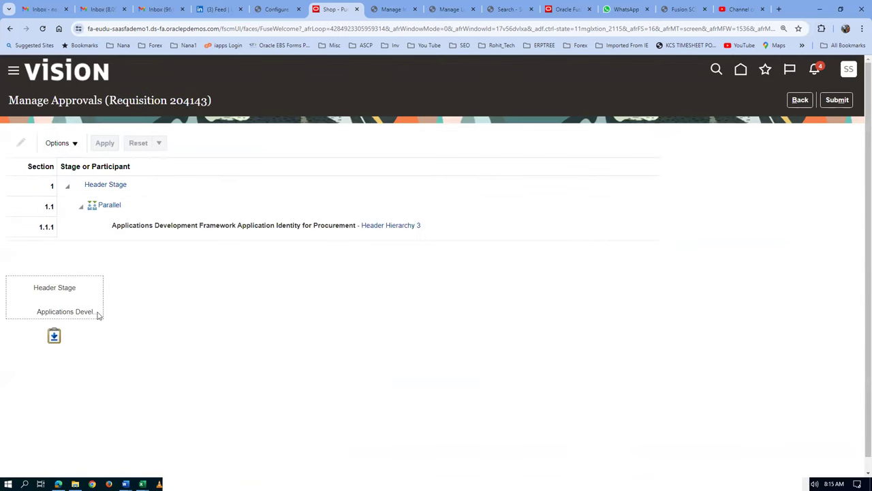
mouse_move(82, 318)
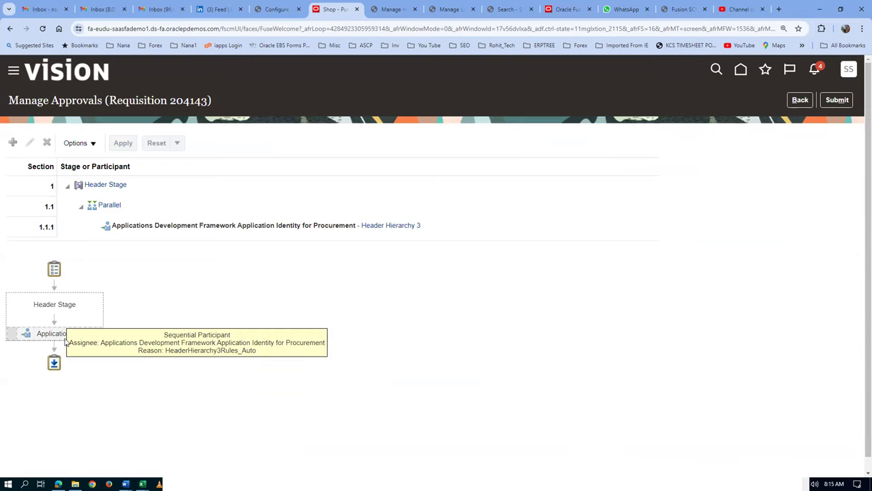
click(839, 100)
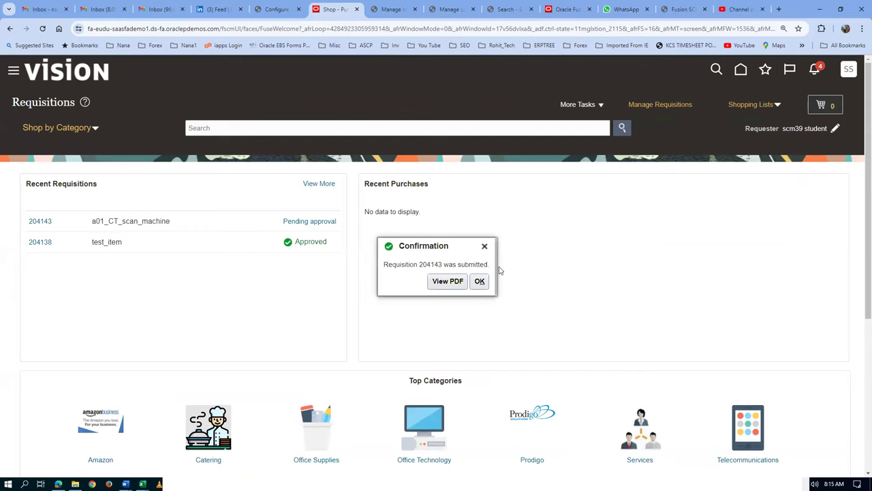
click(480, 282)
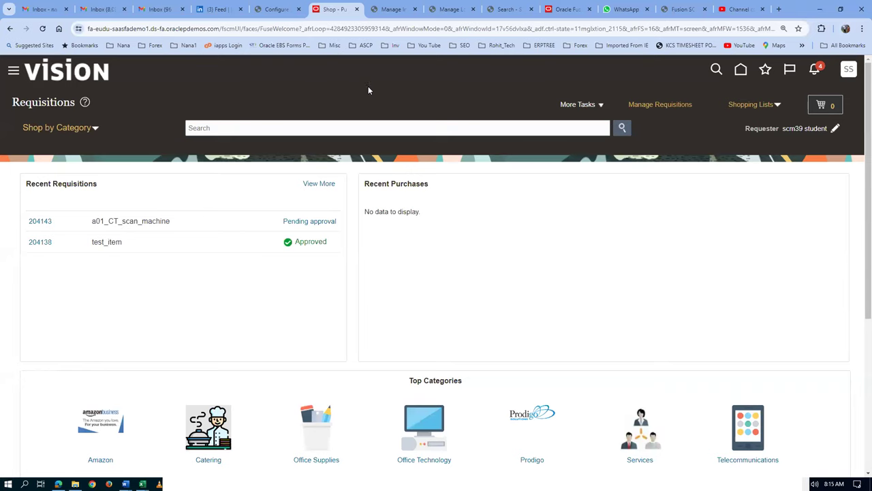
Duplicate the Requisitions shopping page in a second browser tab.
right_click(345, 10)
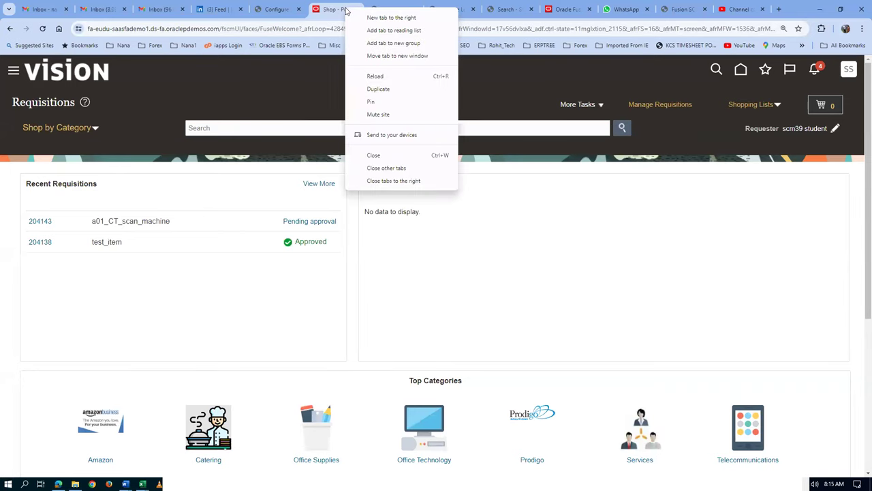
click(365, 89)
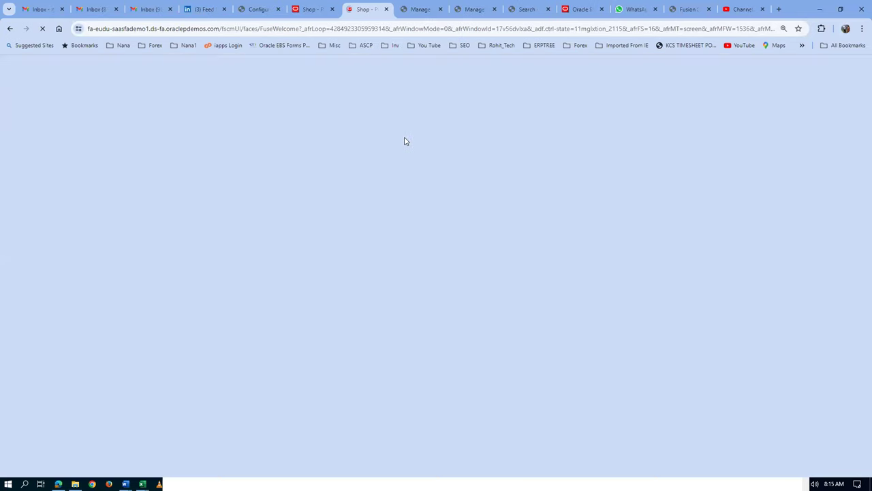
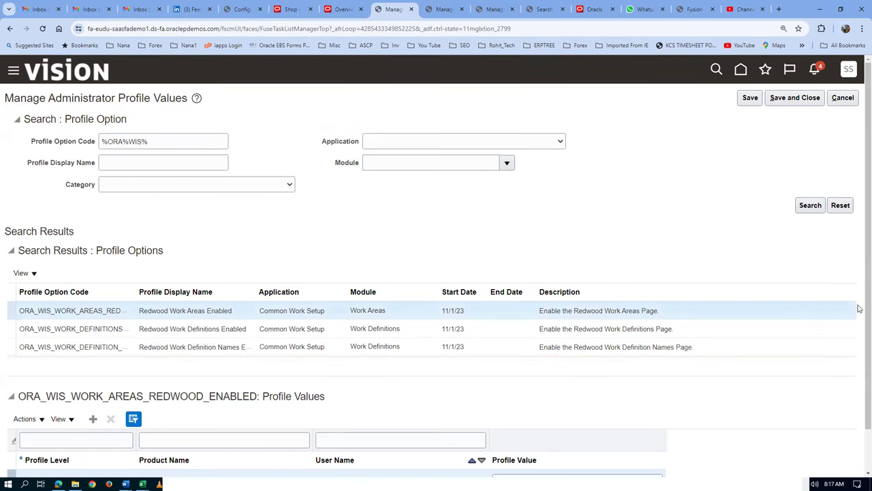
Check the site values of the Redwood Work Definitions and Work Definition Names profile options, cancel without saving, and return to the Overview page.
scroll(858, 340, down, 1)
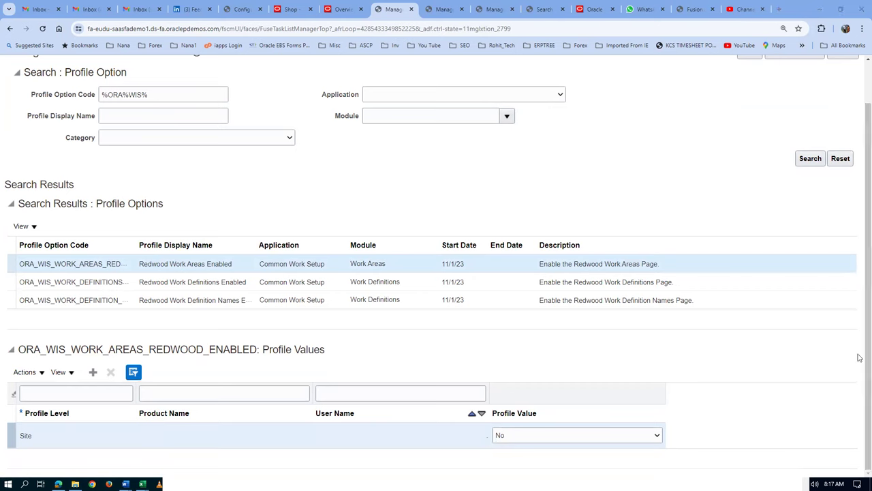
click(160, 282)
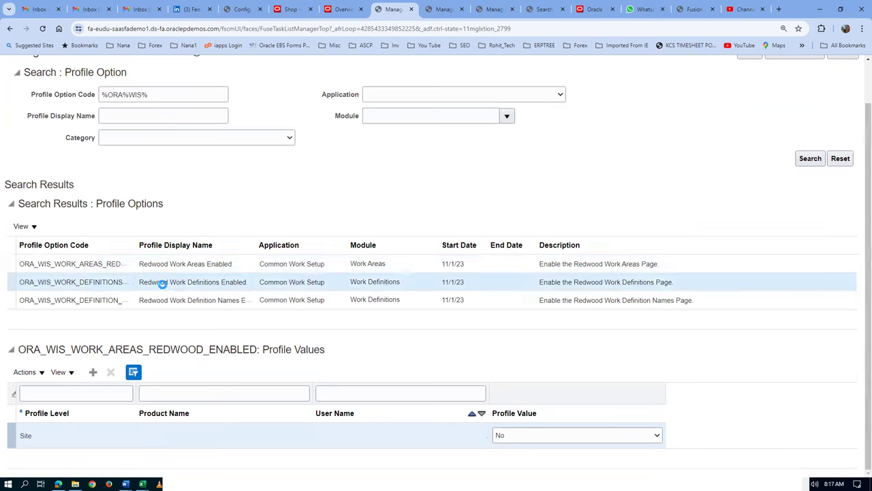
click(212, 302)
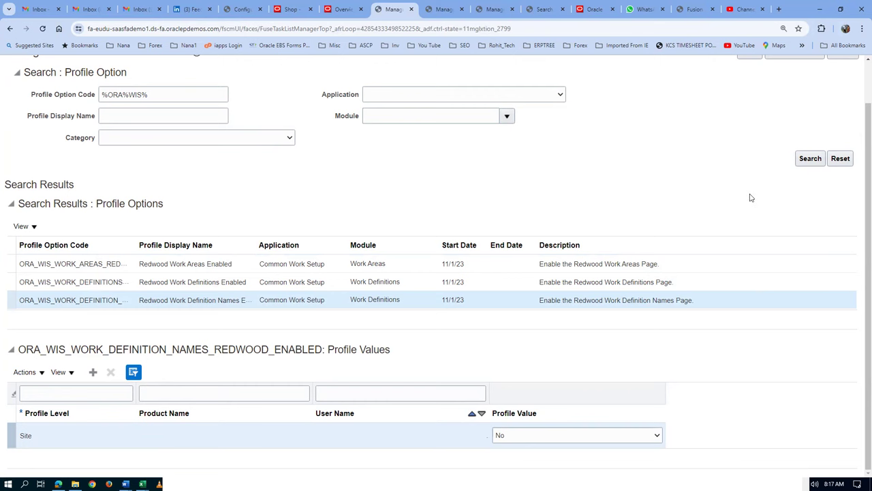
scroll(751, 198, up, 2)
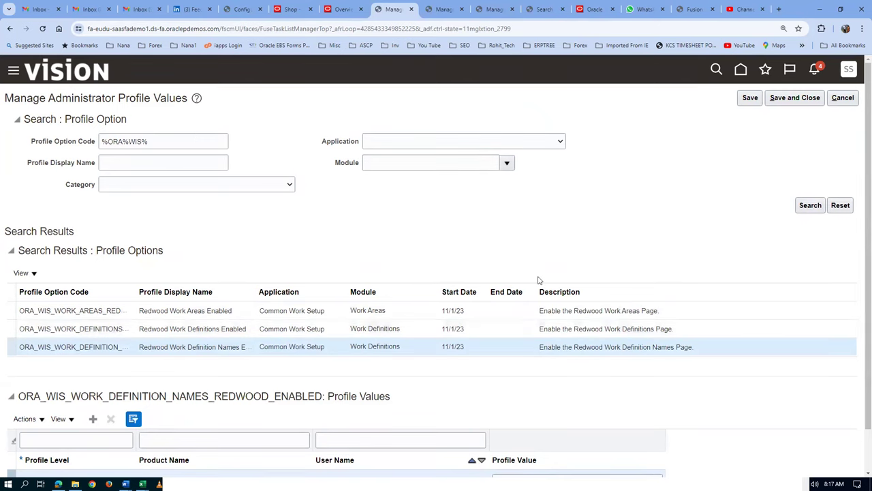
click(847, 98)
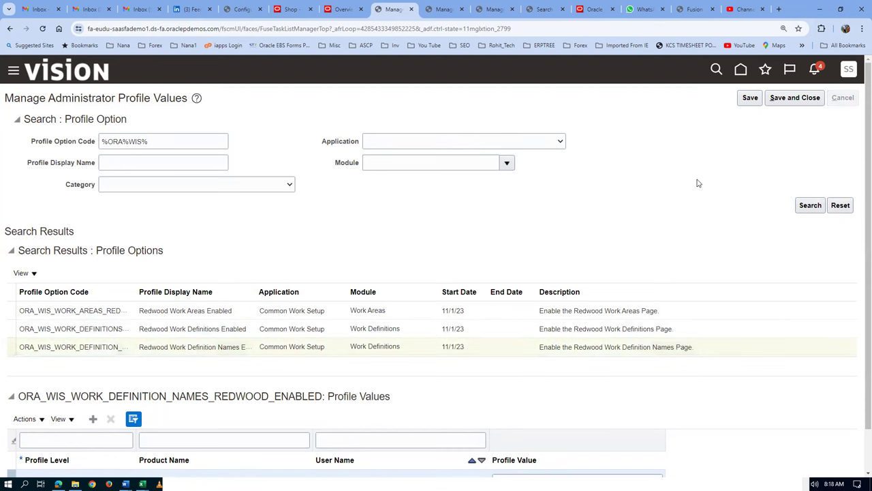
click(341, 9)
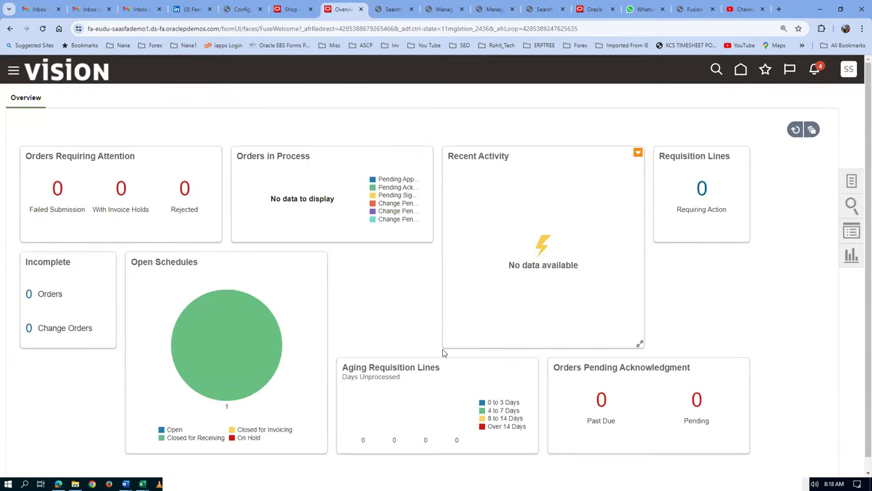
Check the approval status of the a01_CT_scan_machine requisition from Recent Requisitions, and return to the purchasing Overview page.
click(292, 9)
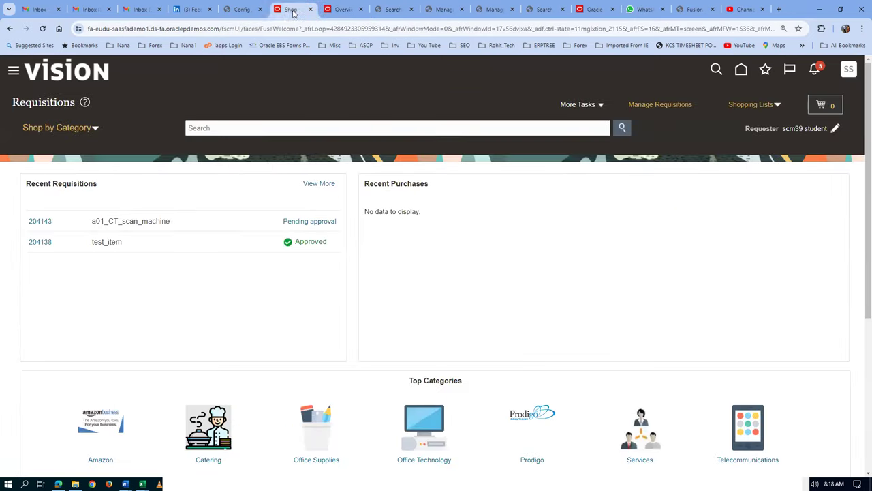
click(38, 225)
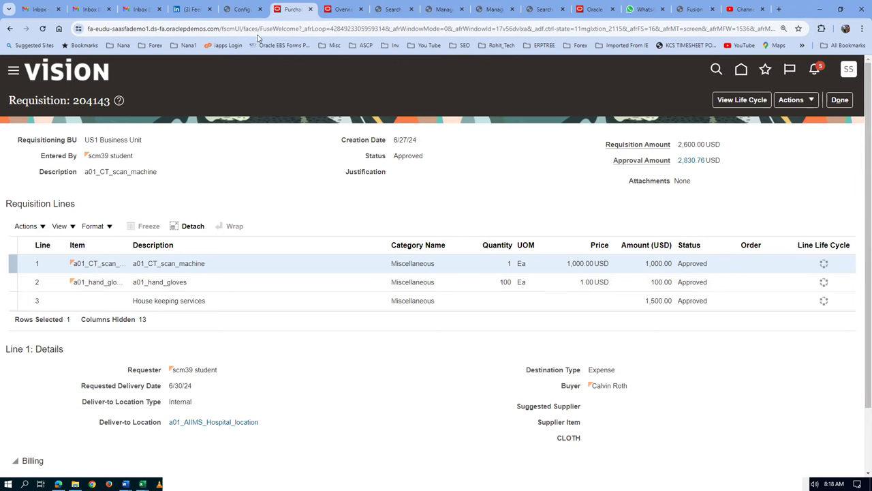
click(343, 9)
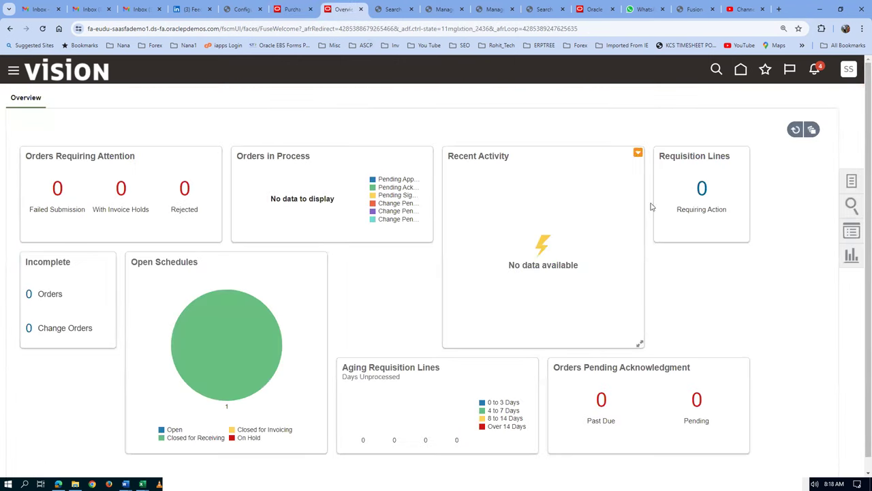
Open the Process Requisitions page and enter the requisition number noted in Notepad as the search criterion.
click(850, 182)
click(766, 107)
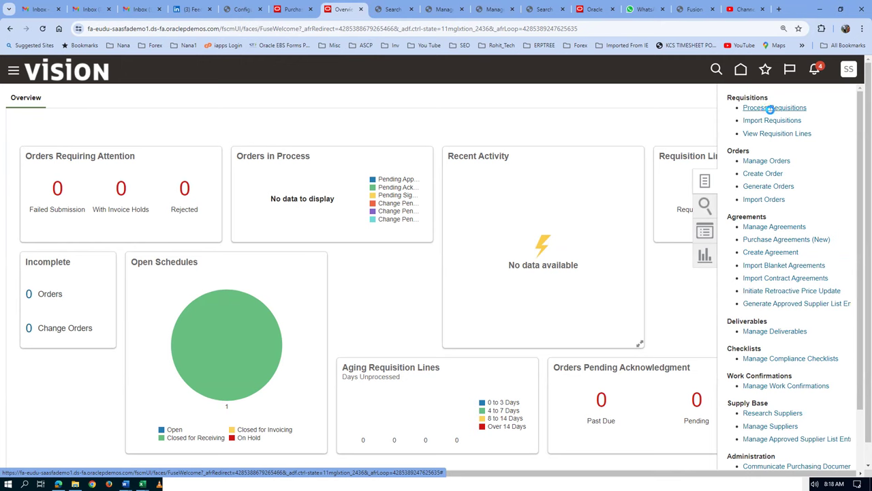
click(774, 109)
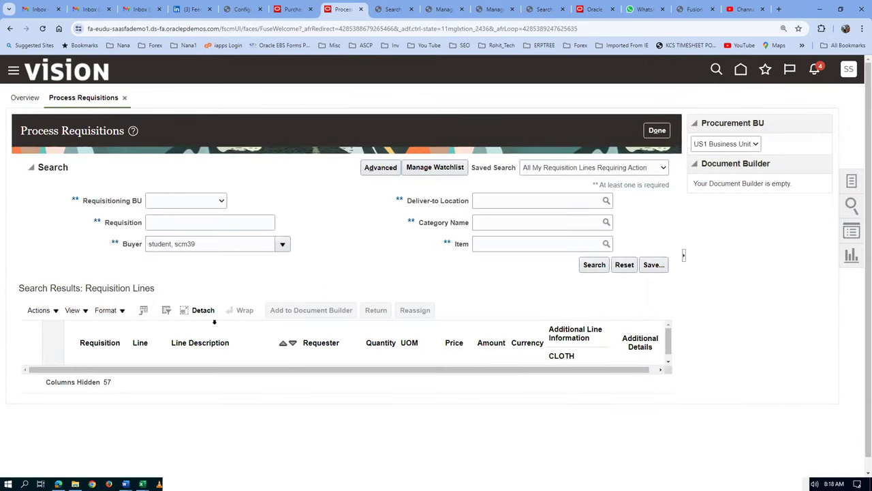
click(165, 219)
key(alt+Tab)
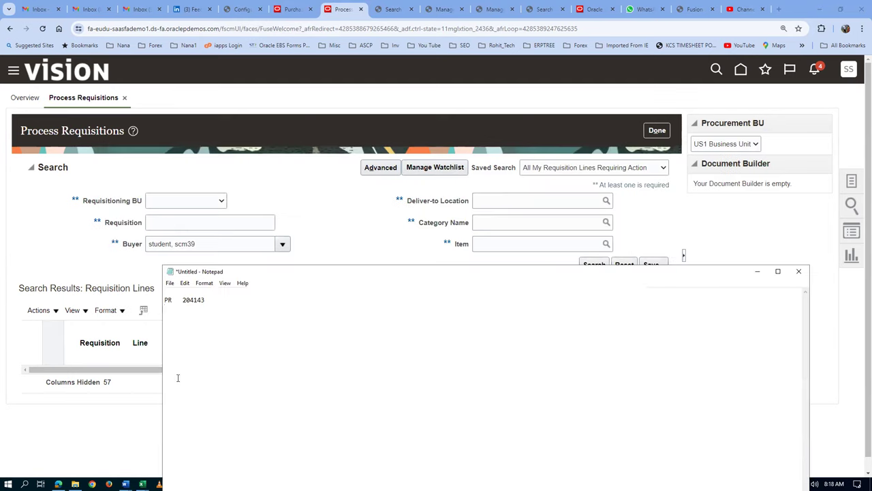
key(alt+Tab)
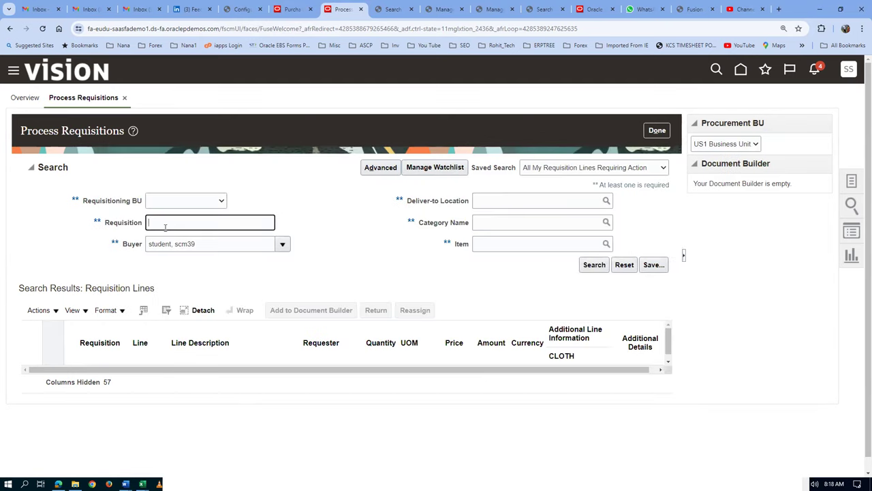
text(204143)
key(Tab)
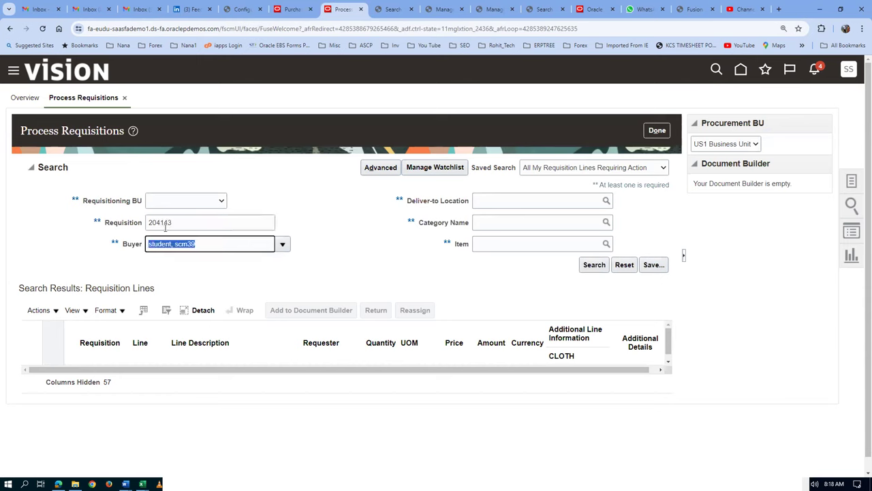
Clear the Buyer criterion, set Requisitioning BU to US1 Business Unit, and search for the requisition lines.
key(Delete)
key(Delete)
key(Delete)
key(Delete)
key(Delete)
key(Delete)
key(Delete)
key(Delete)
key(Delete)
key(Delete)
key(Delete)
key(Delete)
key(Delete)
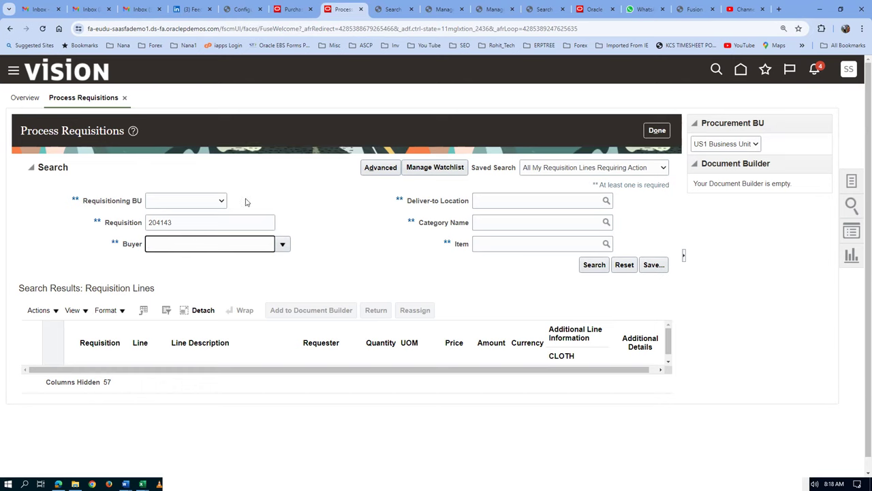
click(189, 201)
click(188, 237)
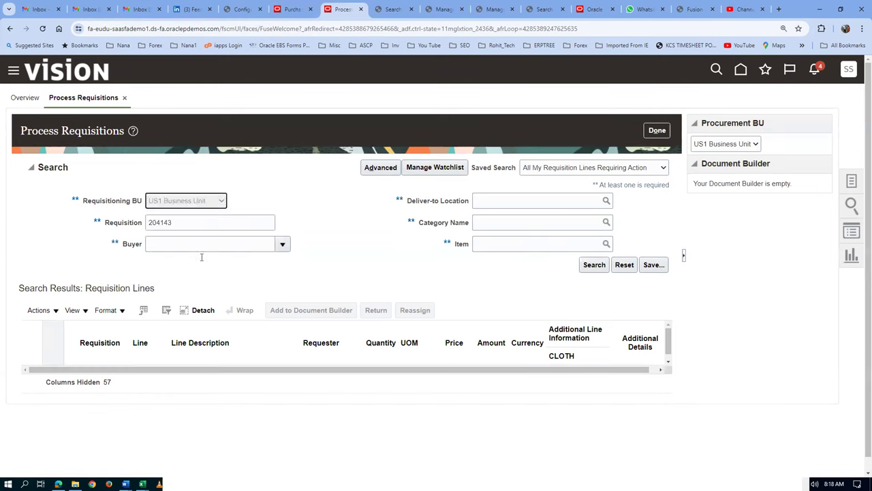
click(597, 266)
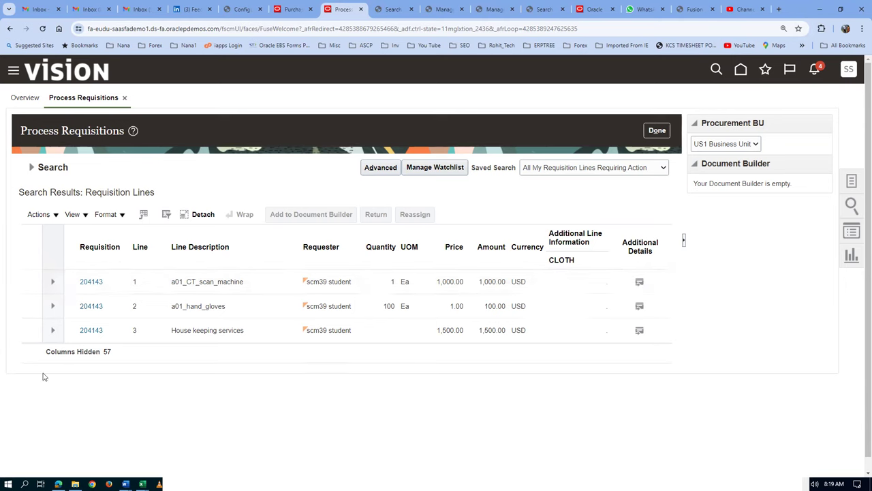
Select all three lines of the requisition and try to add them to the Document Builder.
click(32, 282)
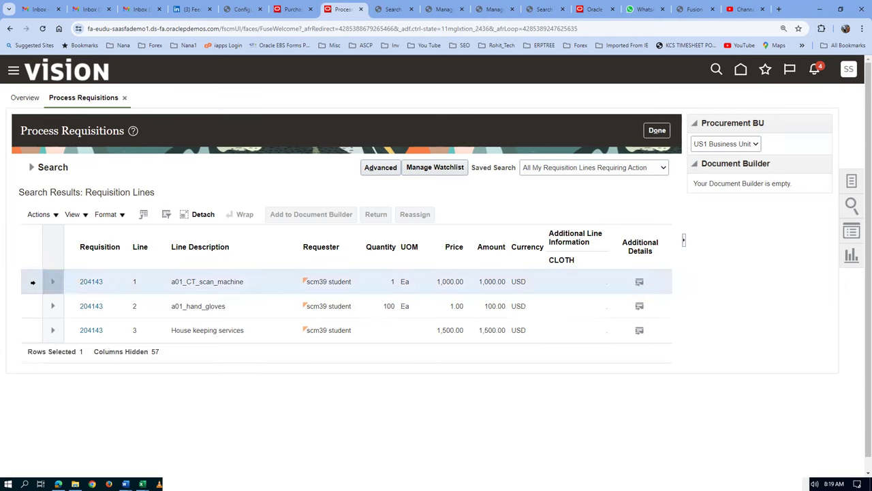
ctrl+click(31, 306)
ctrl+click(31, 330)
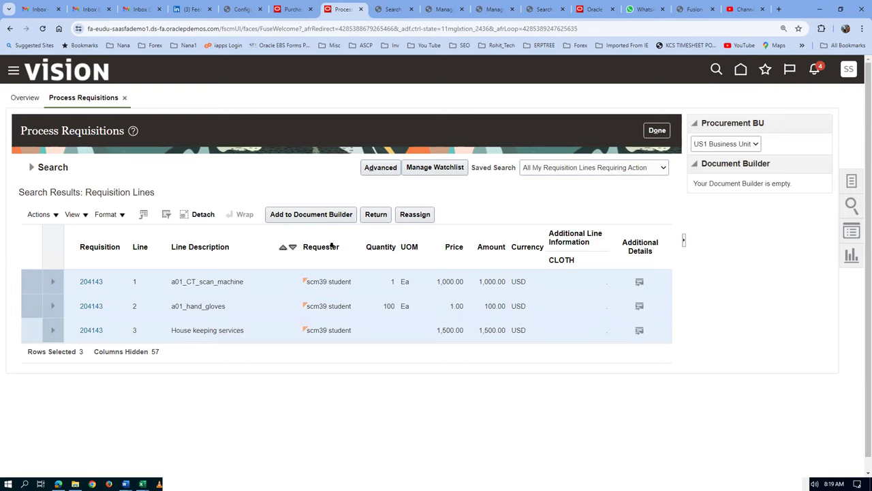
click(334, 216)
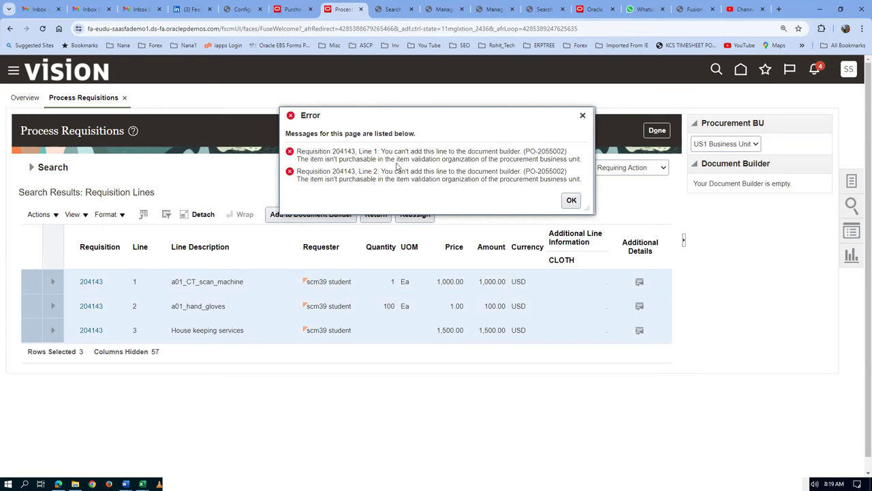
click(573, 202)
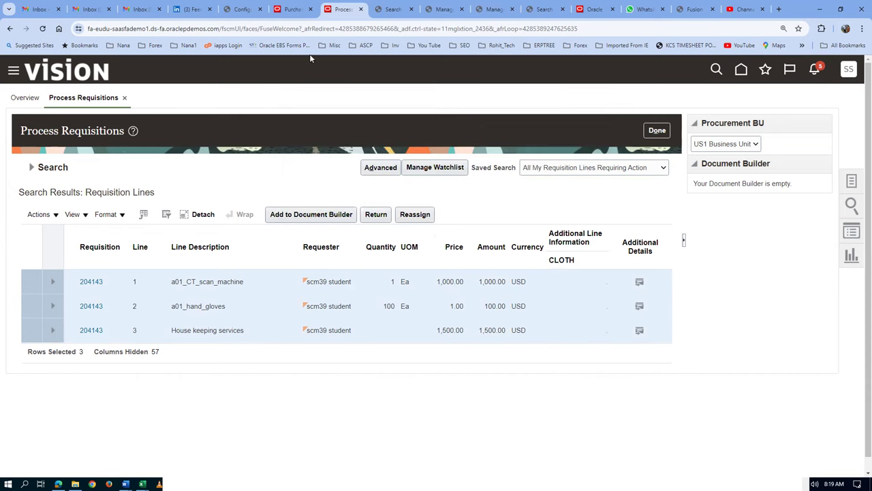
Duplicate the Process Requisitions browser tab and open the task search page of Setup and Maintenance in it.
right_click(342, 13)
click(371, 99)
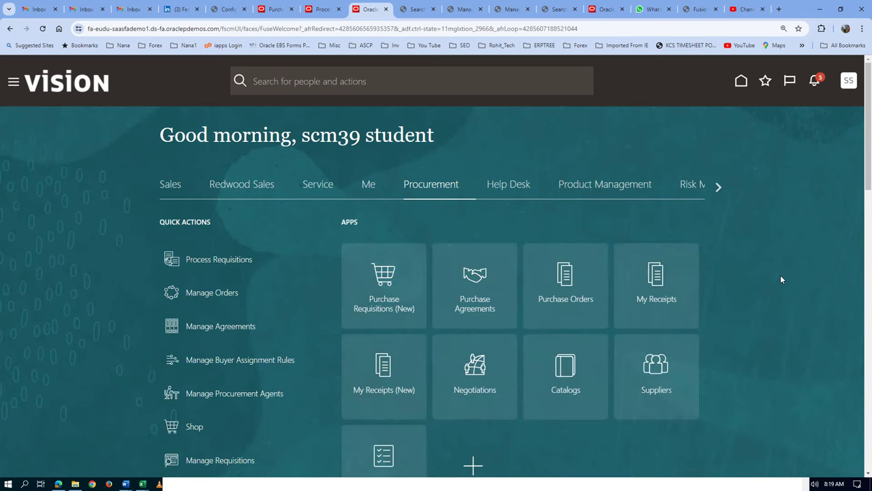
click(848, 81)
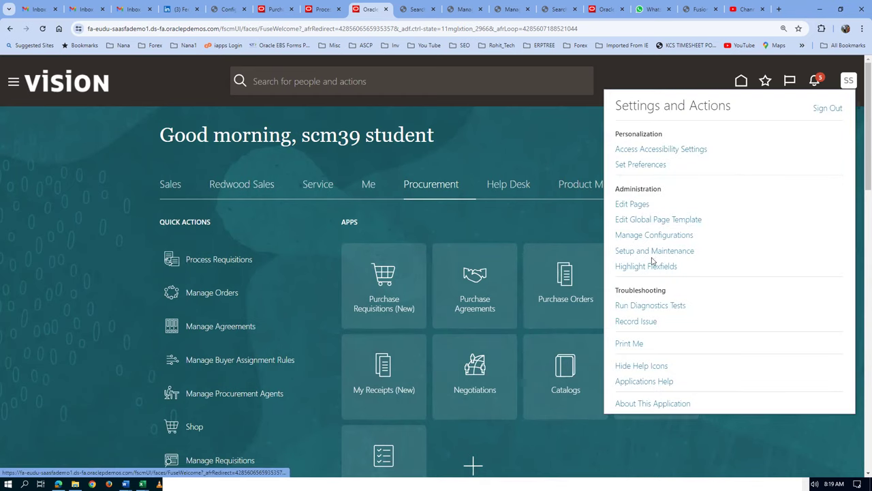
click(653, 252)
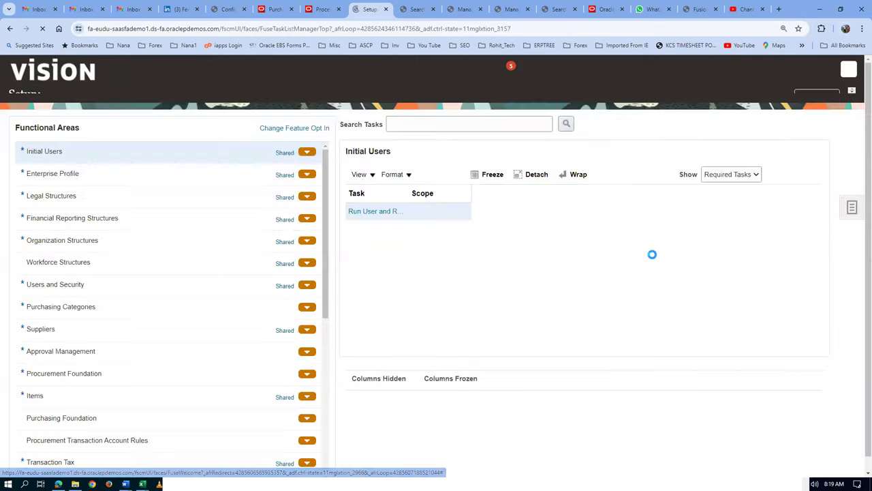
click(850, 223)
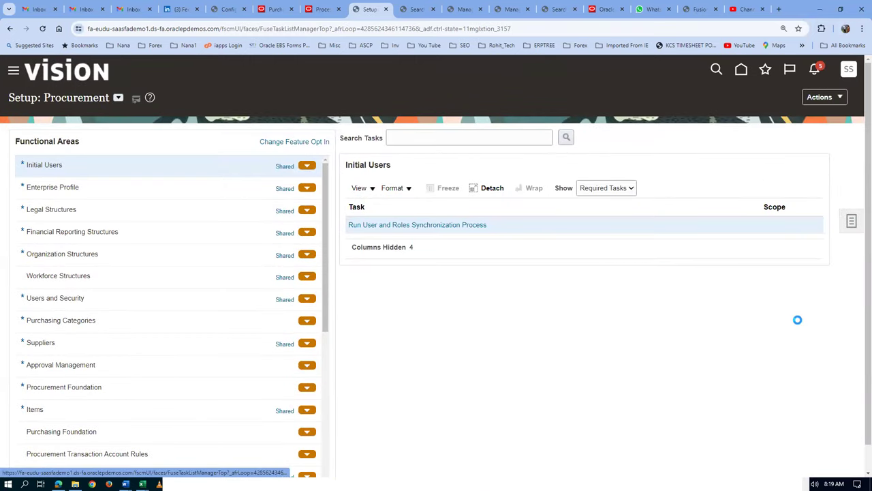
click(751, 226)
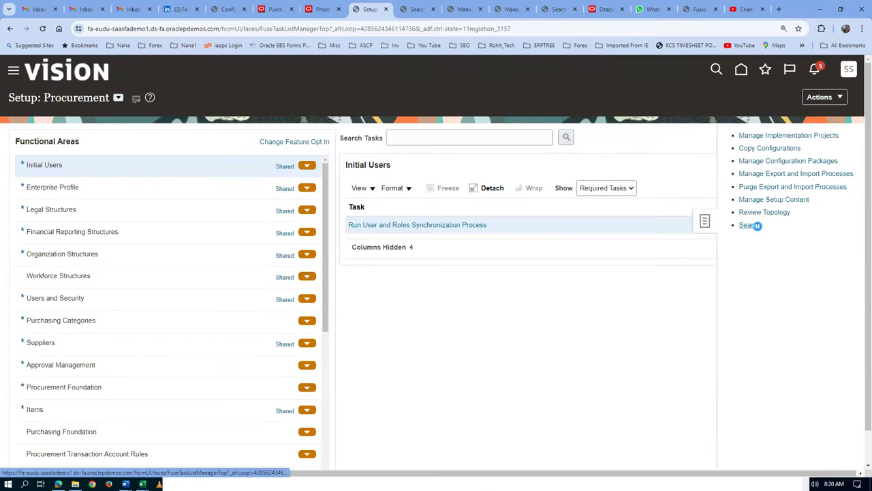
Search the setup tasks for "conf%proc%busi%" and open the Configure Procurement Business Function task.
click(248, 140)
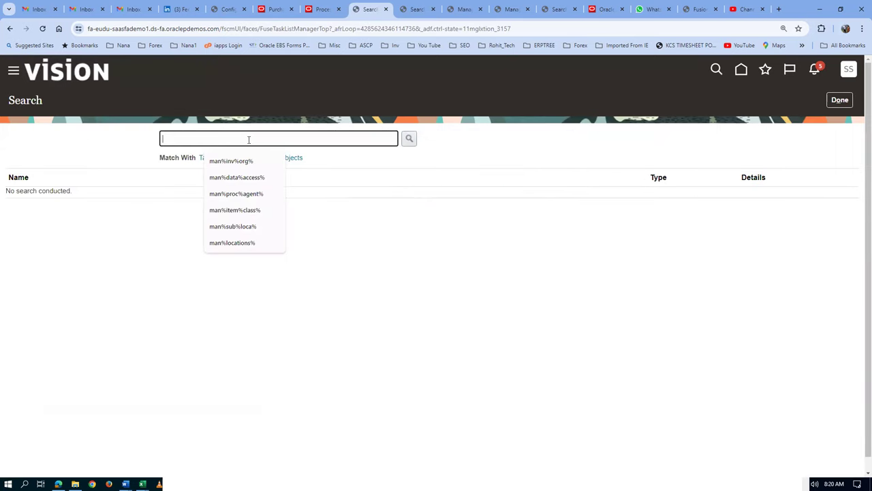
text(conf)
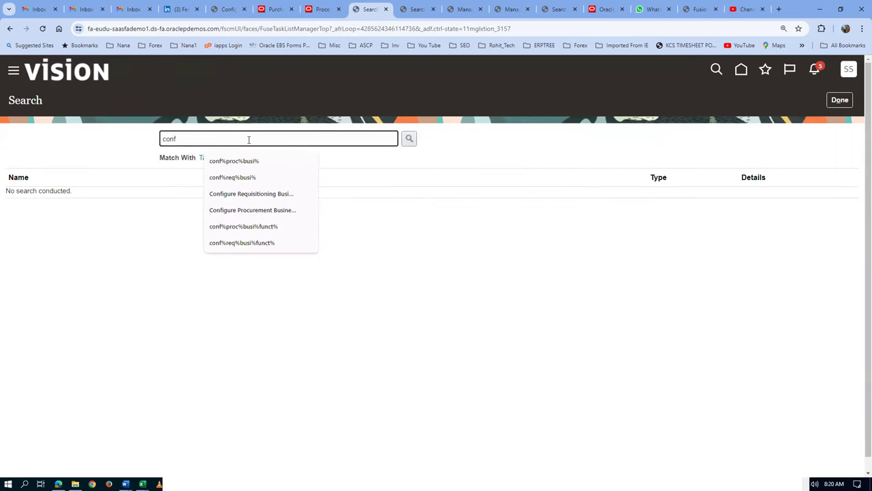
text(%proc%)
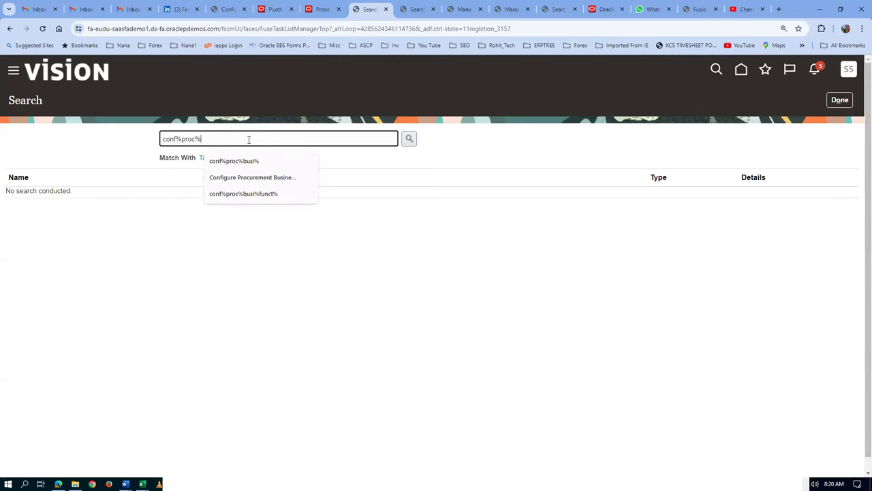
text(busi%)
key(Return)
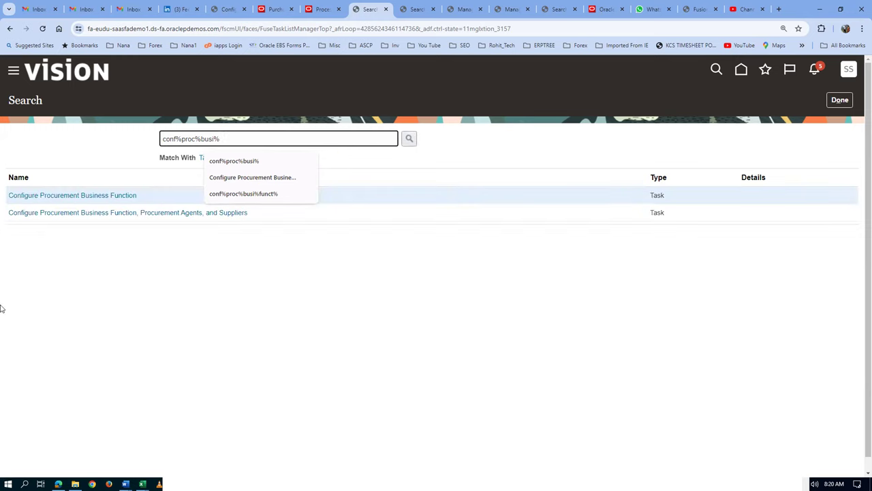
click(83, 196)
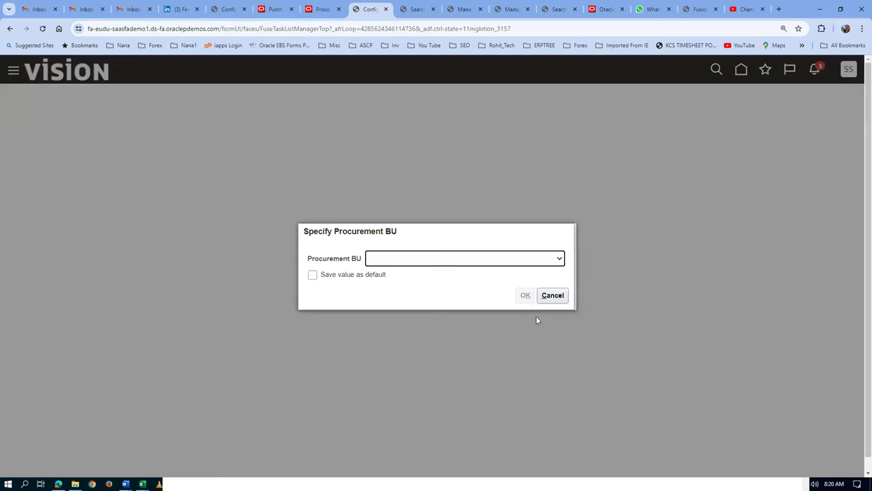
Specify US1 Business Unit as the Procurement BU and open its configuration.
click(505, 258)
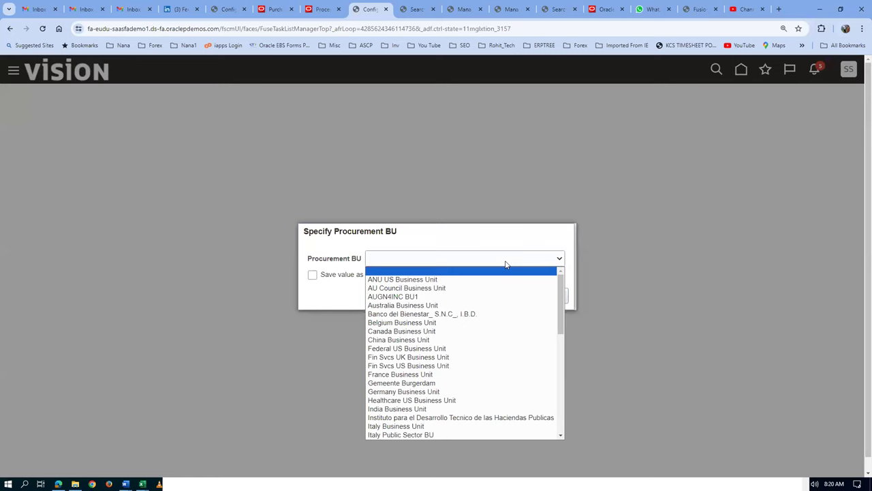
text(us)
key(Down)
key(Down)
key(Up)
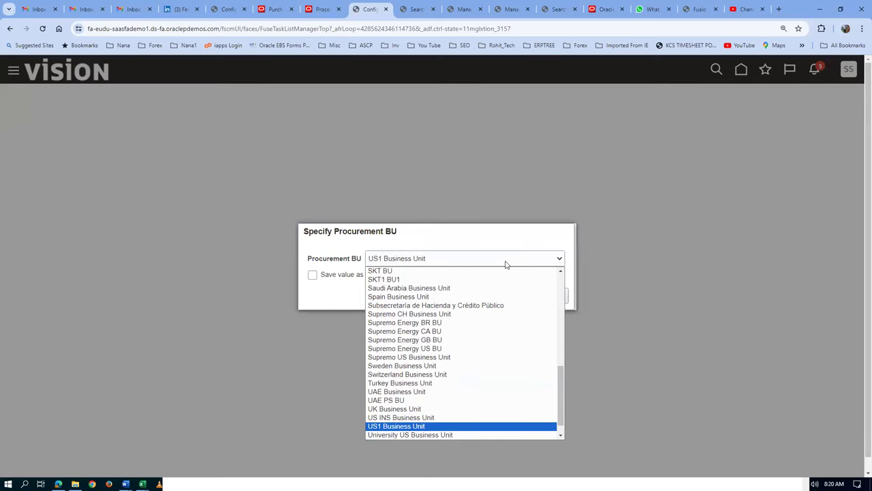
key(Return)
click(525, 295)
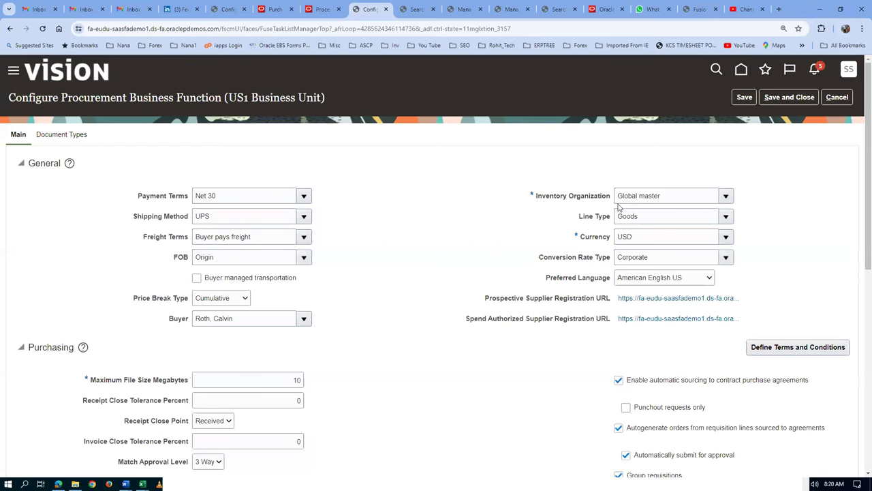
Set the Inventory Organization of the US1 Business Unit's procurement configuration to Operations.
click(674, 195)
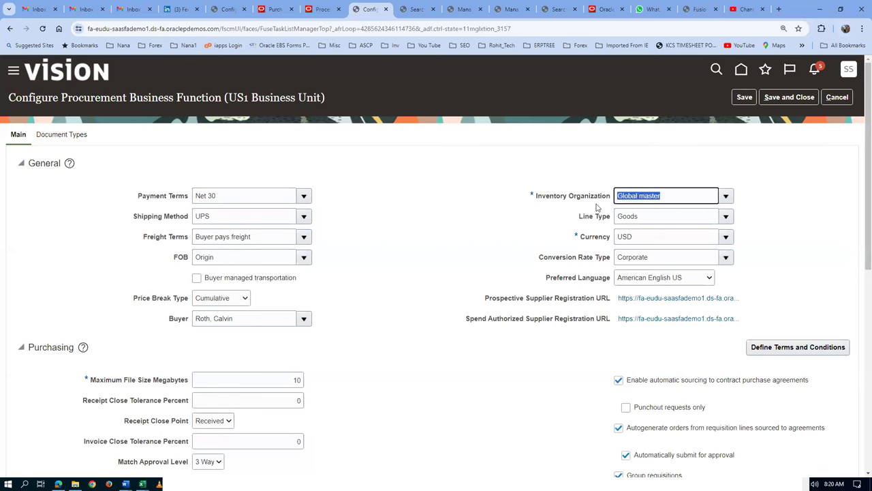
text(Operat)
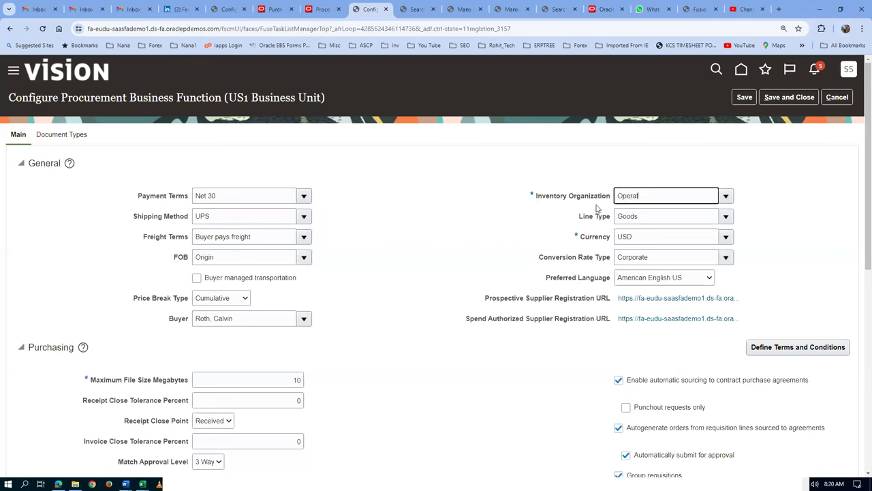
click(656, 215)
Try again to add the three selected requisition lines to the Document Builder and examine the item validation organization issue.
click(320, 11)
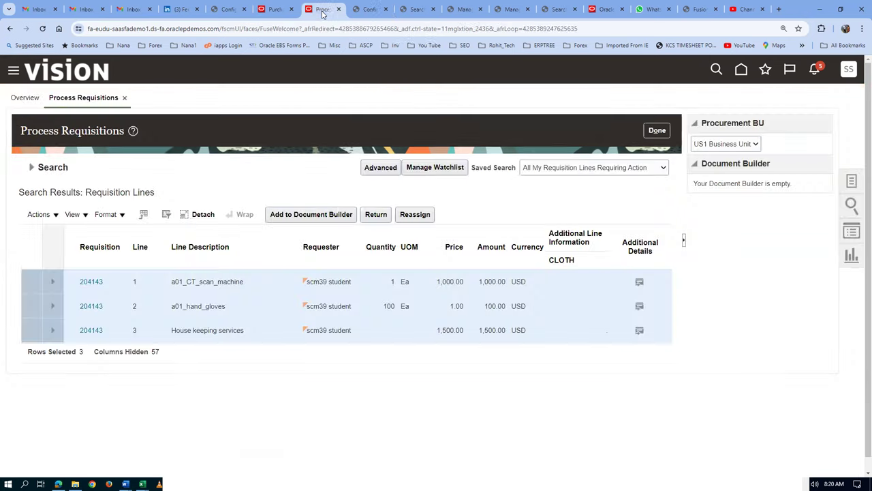
click(309, 215)
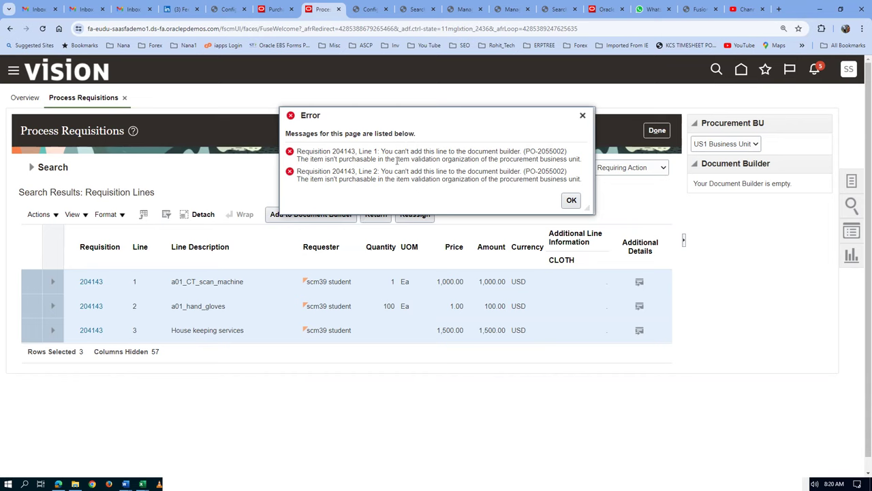
drag(396, 161, 481, 160)
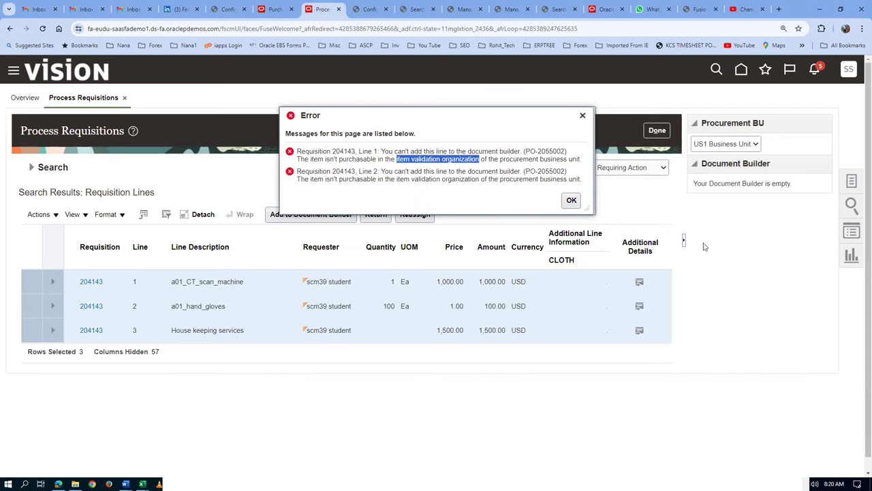
click(571, 199)
Return to the US1 Business Unit's procurement business function configuration, and save and close it.
click(370, 8)
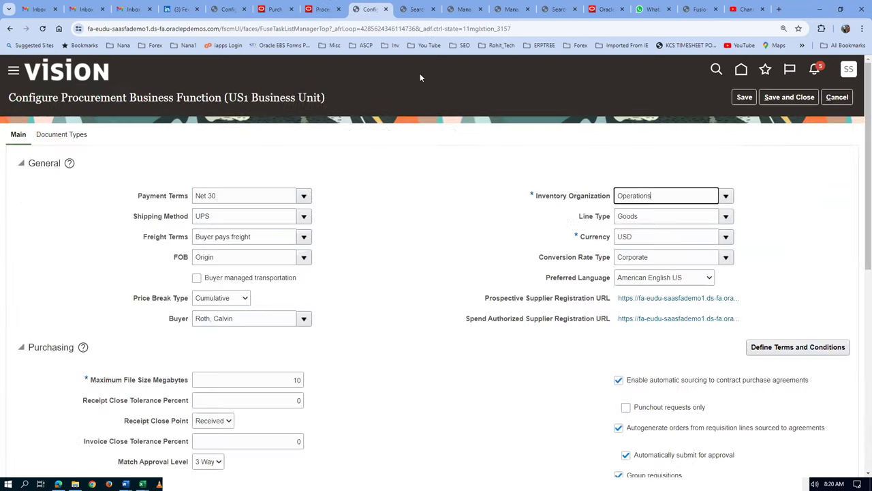
click(789, 98)
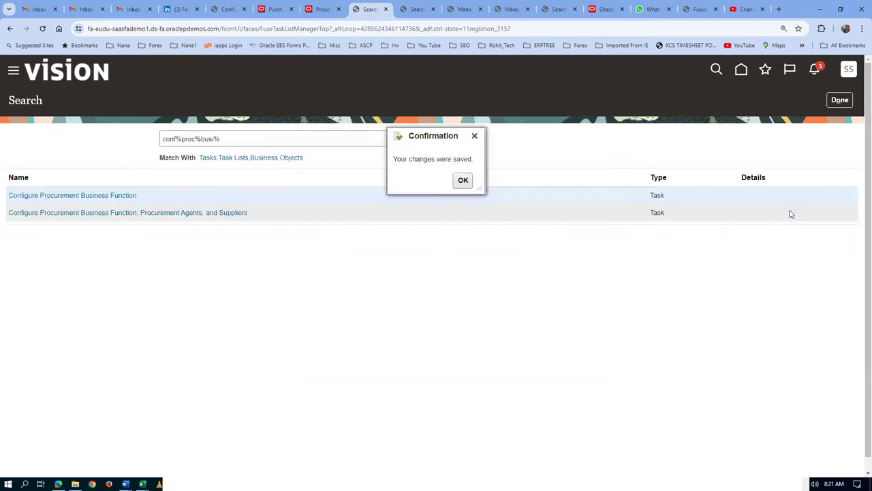
Start adding the three selected requisition lines to the Document Builder as a new order with ABC Consulting as the supplier.
click(463, 180)
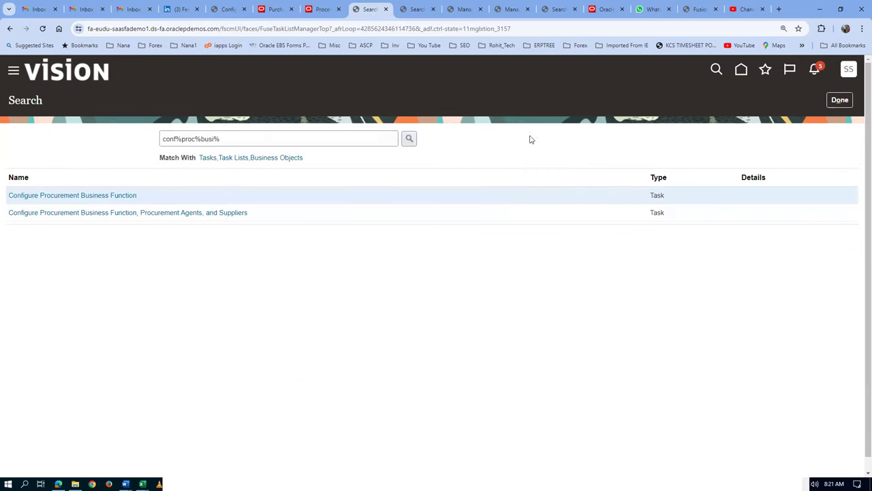
click(320, 9)
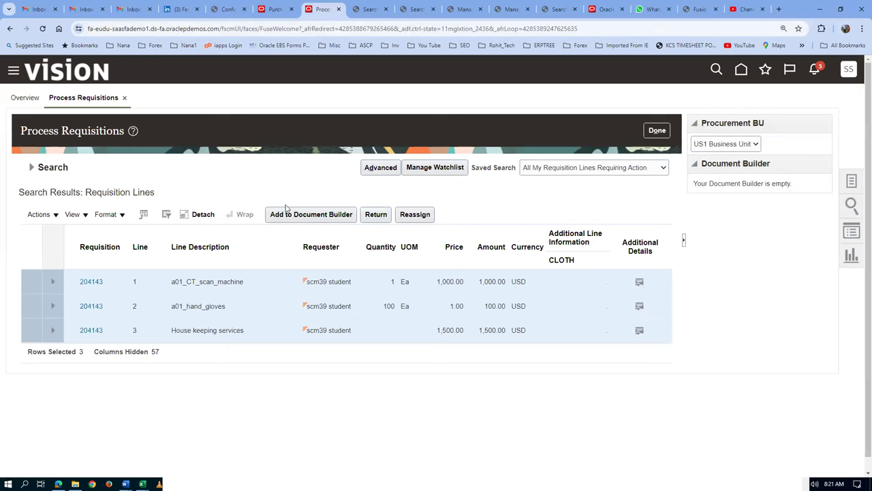
click(325, 218)
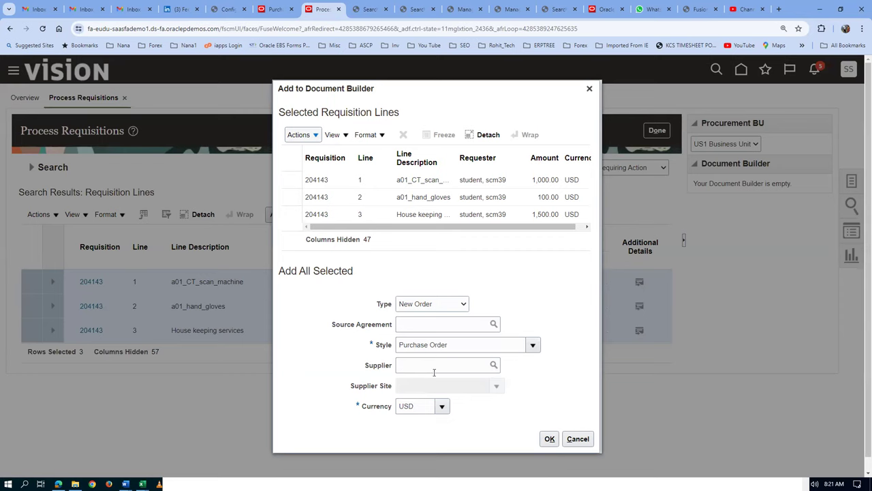
click(418, 326)
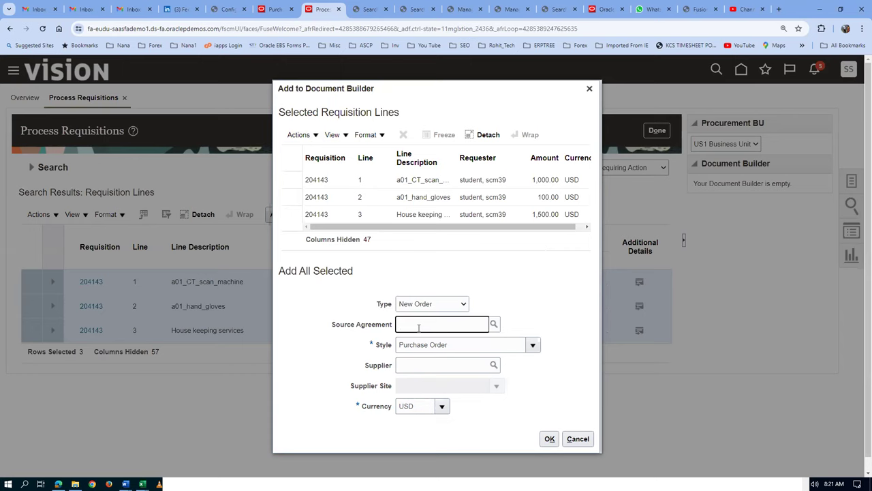
click(415, 366)
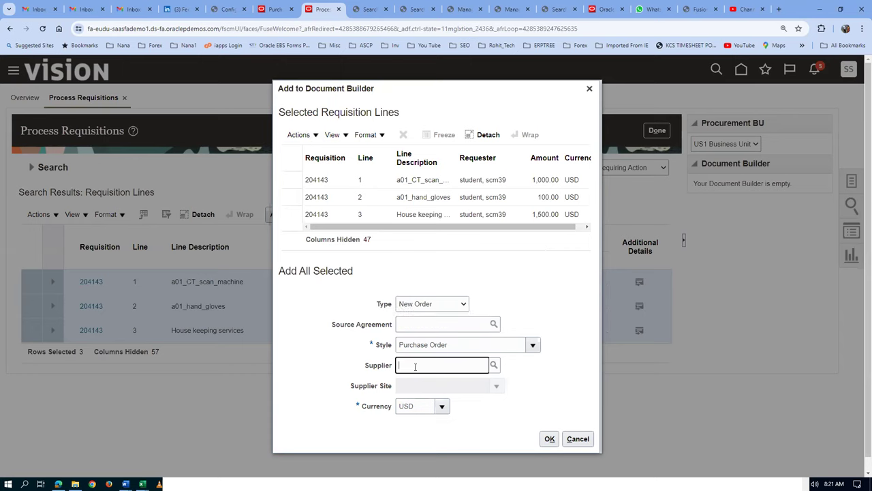
text(AB)
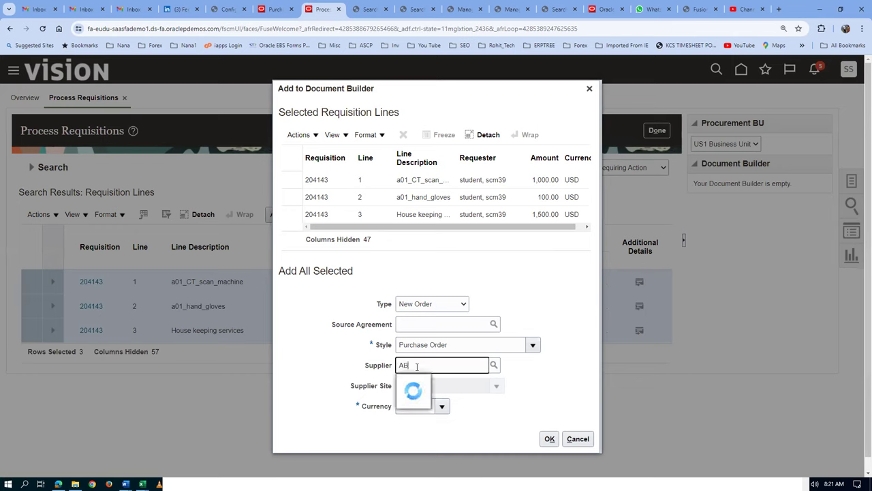
text(C Co)
click(426, 383)
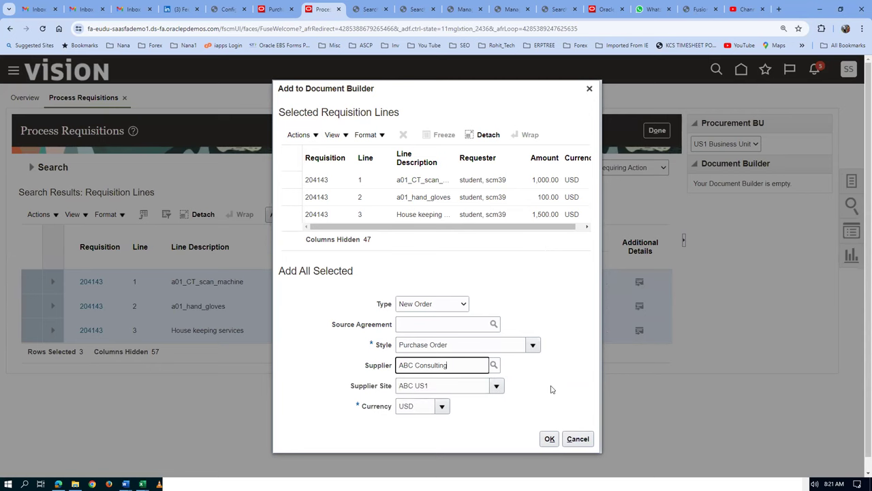
Switch to the Excel workbook and review the Hospital Supplies column and its receiving flow.
key(alt+Tab)
key(alt+Tab)
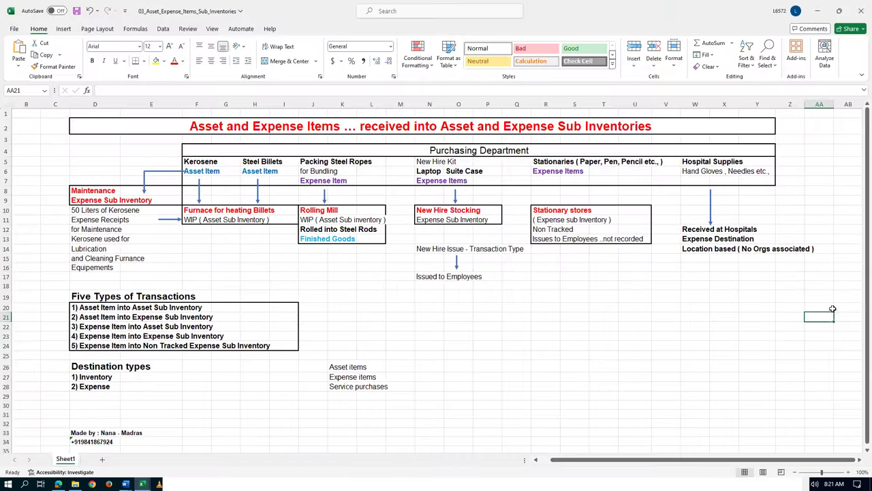
click(683, 161)
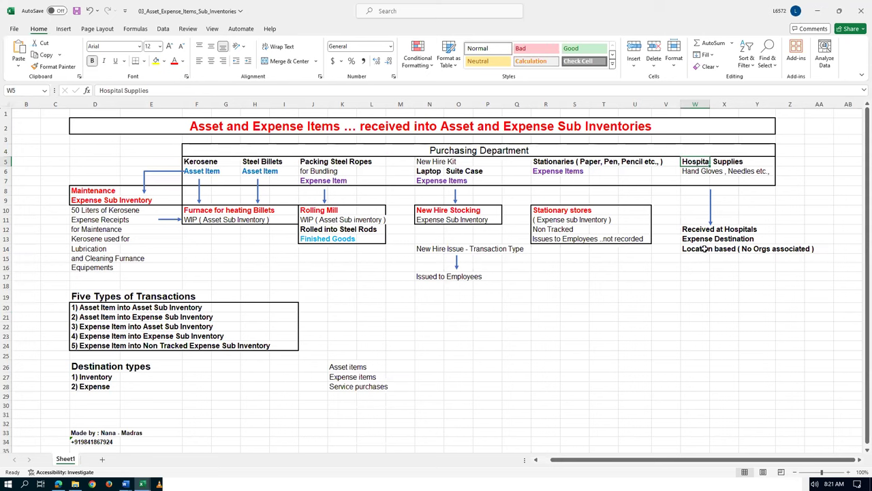
click(693, 212)
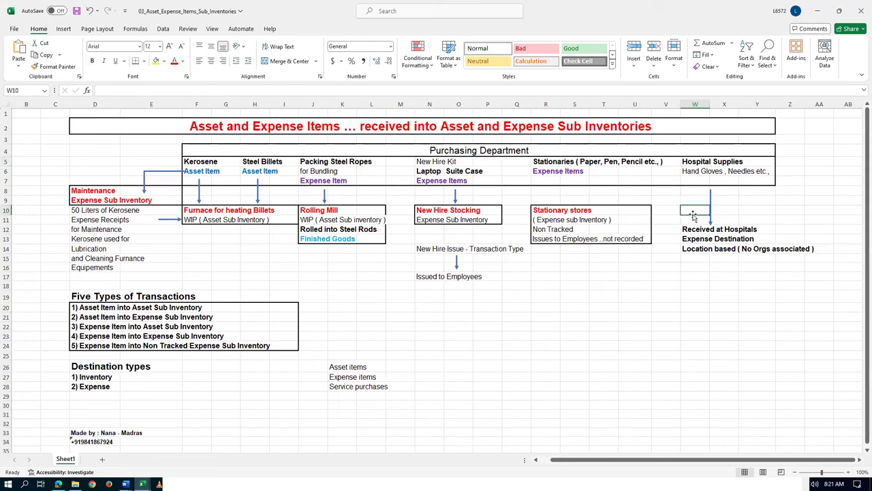
click(692, 162)
key(alt+Tab)
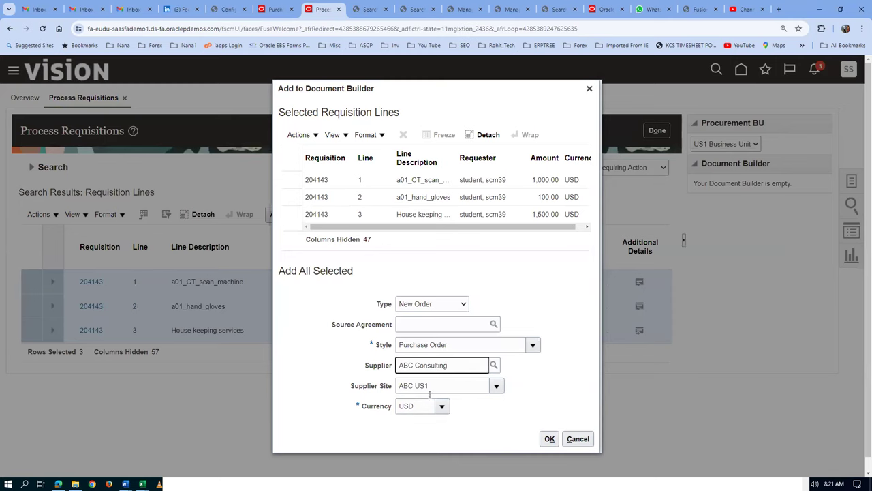
Finish adding the lines to the Document Builder and create the purchase order from it.
click(549, 438)
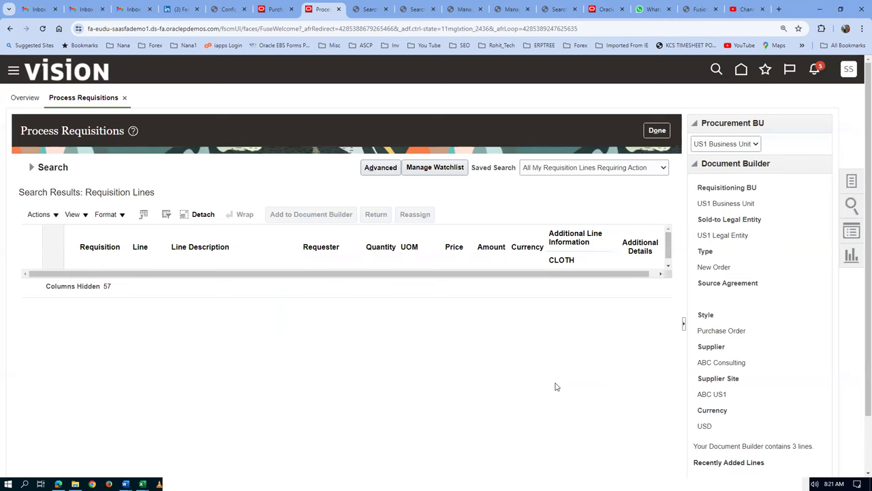
scroll(555, 385, down, 1)
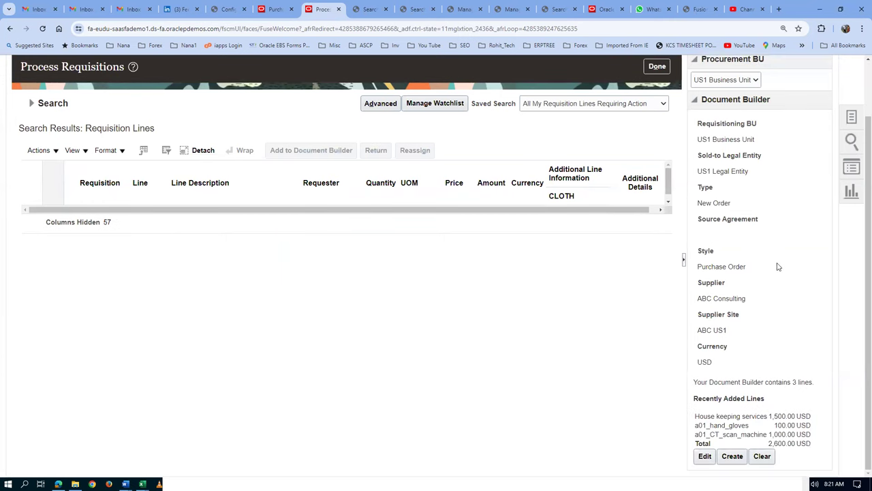
click(736, 458)
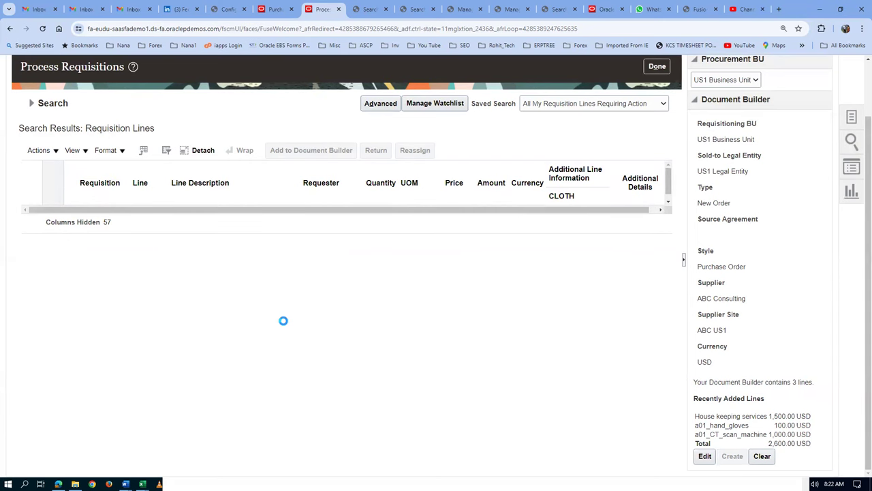
Examine the Hospital Supplies and Hand Gloves entries in the Excel workbook while the order is being created.
key(alt+Tab)
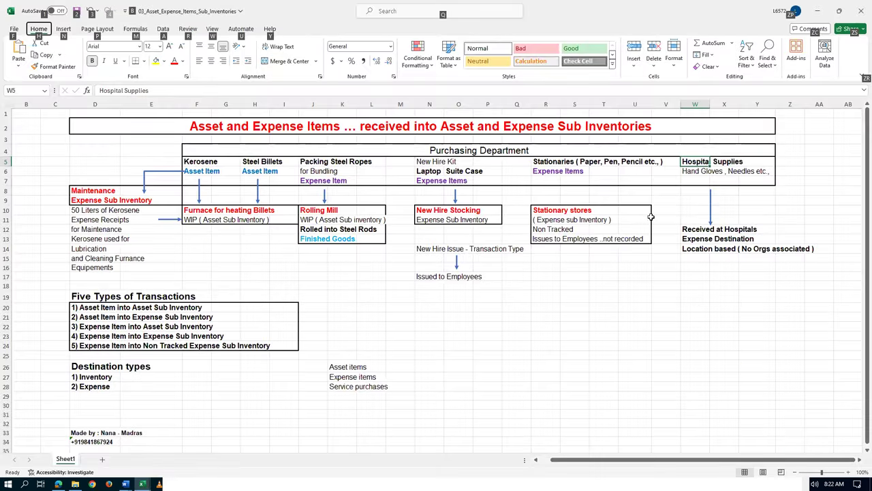
click(694, 162)
click(692, 171)
click(693, 164)
click(691, 171)
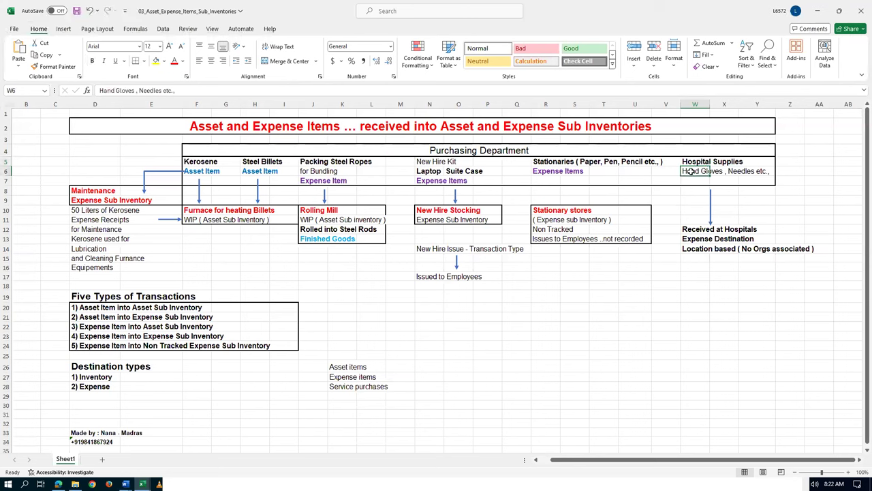
click(692, 164)
click(692, 171)
key(alt+Tab)
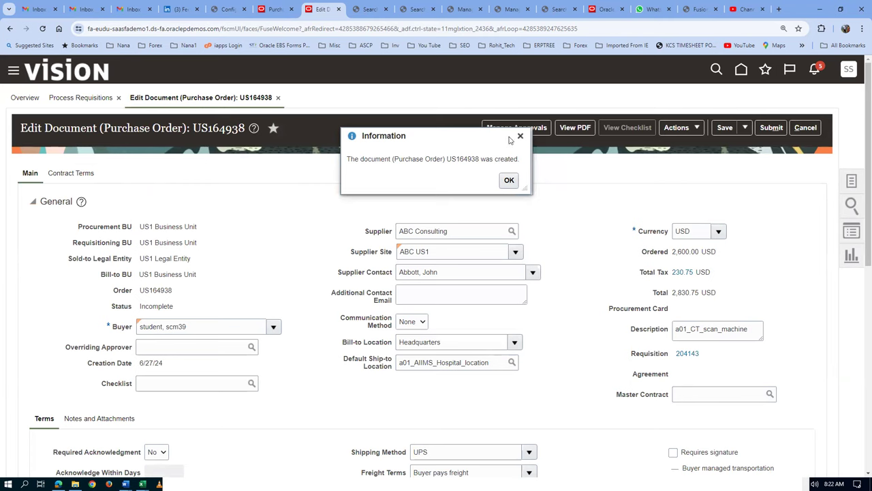
Dismiss the order creation message and examine the purchase order's Default Ship-to Location and Bill-to Location.
click(511, 181)
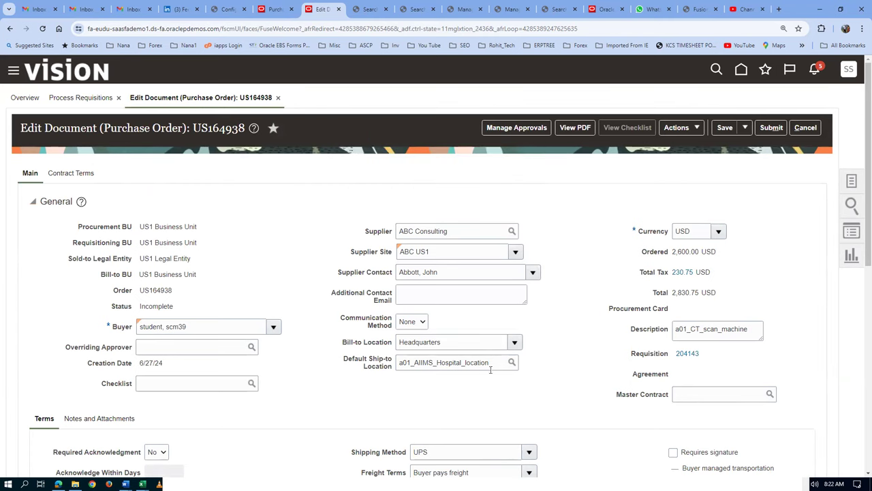
drag(499, 365, 395, 369)
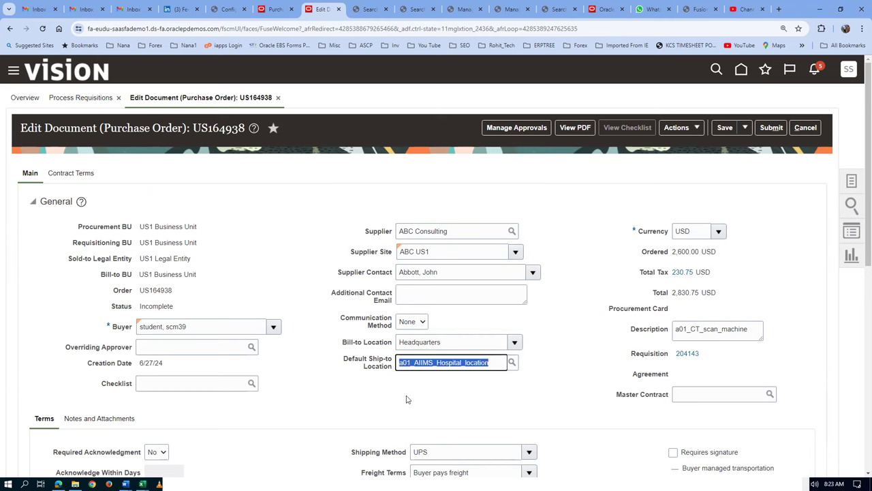
click(407, 399)
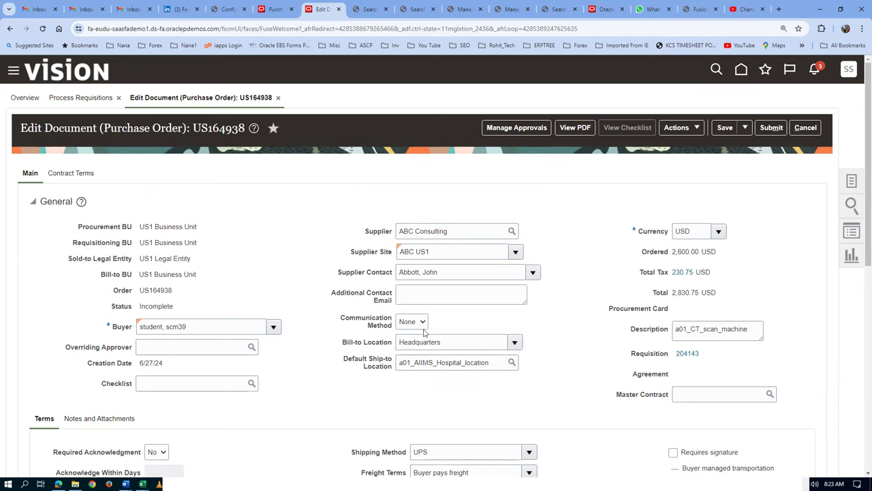
drag(443, 342, 399, 342)
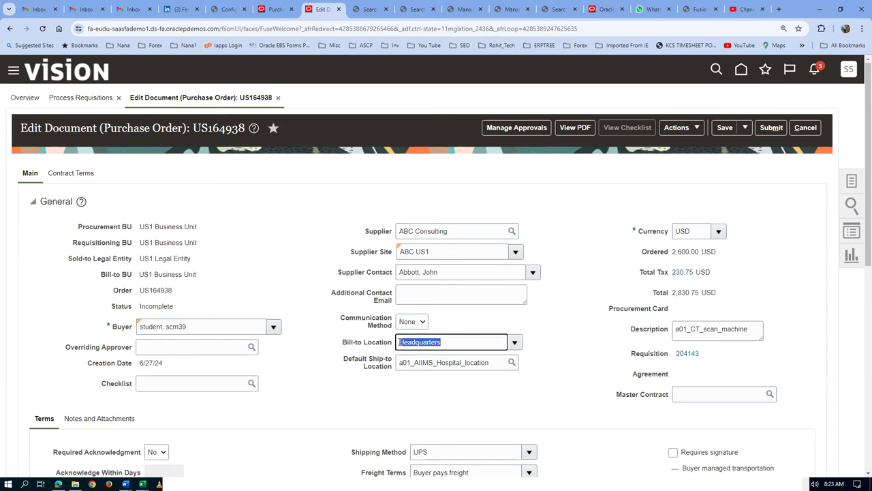
click(416, 411)
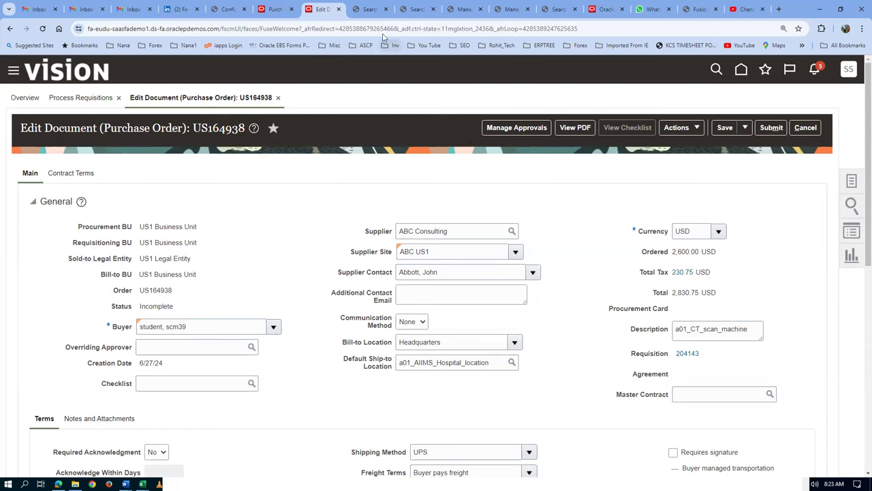
Search the setup tasks for conf%req%busi% and open Configure Requisitioning Business Function.
click(367, 10)
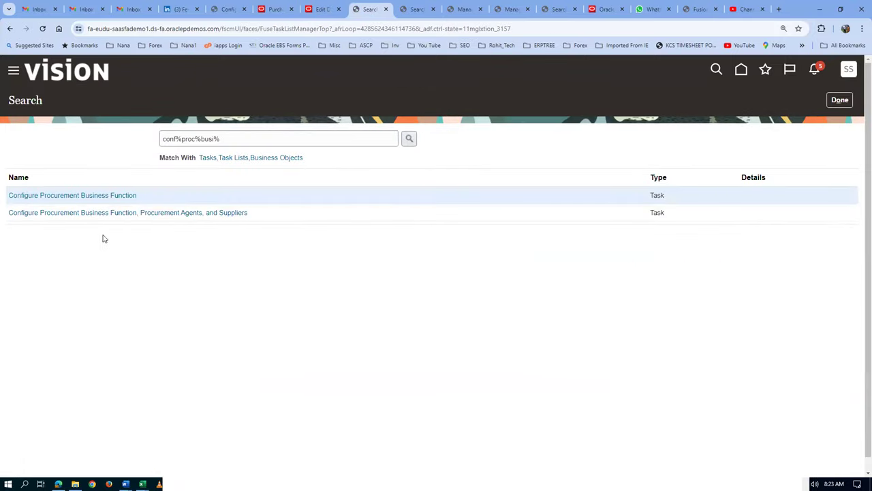
click(246, 141)
key(ctrl+a)
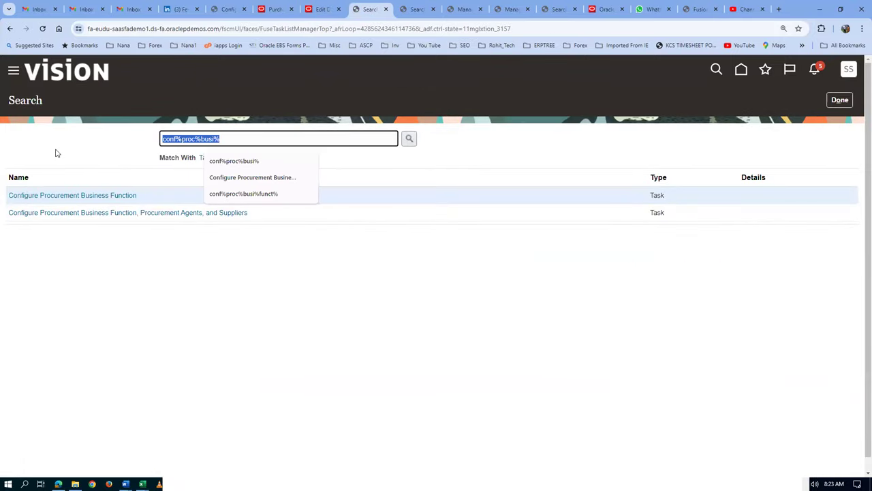
text(conf%req)
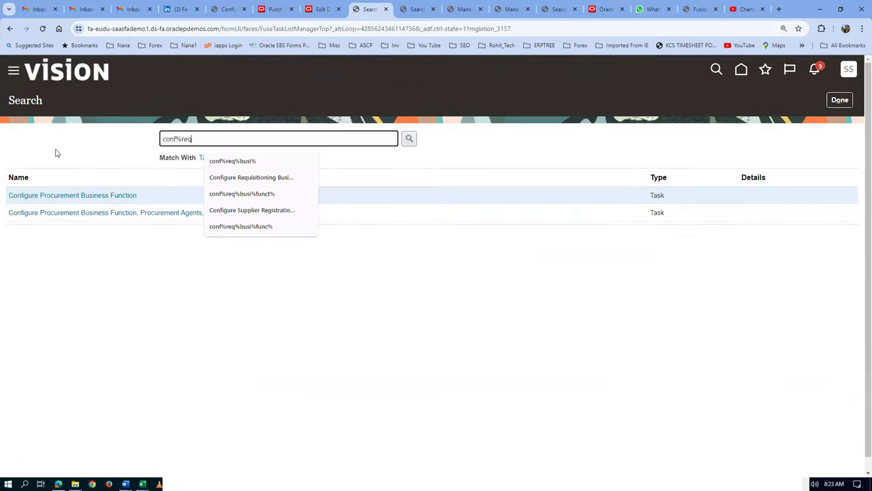
text(%busi%)
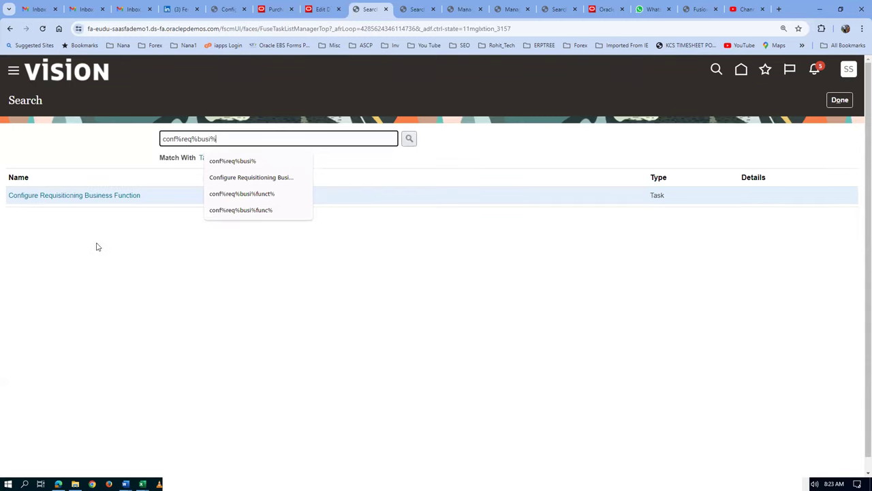
click(110, 198)
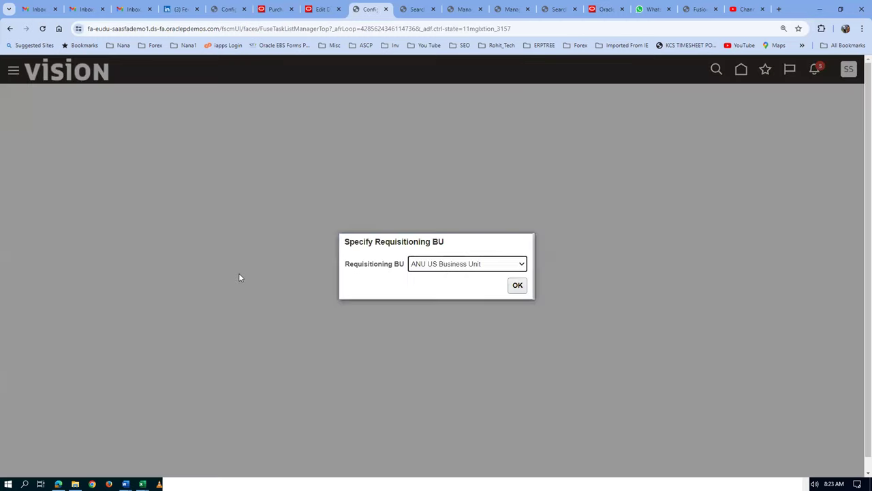
Specify US1 Business Unit as the Requisitioning BU and open its configuration.
click(437, 265)
key(End)
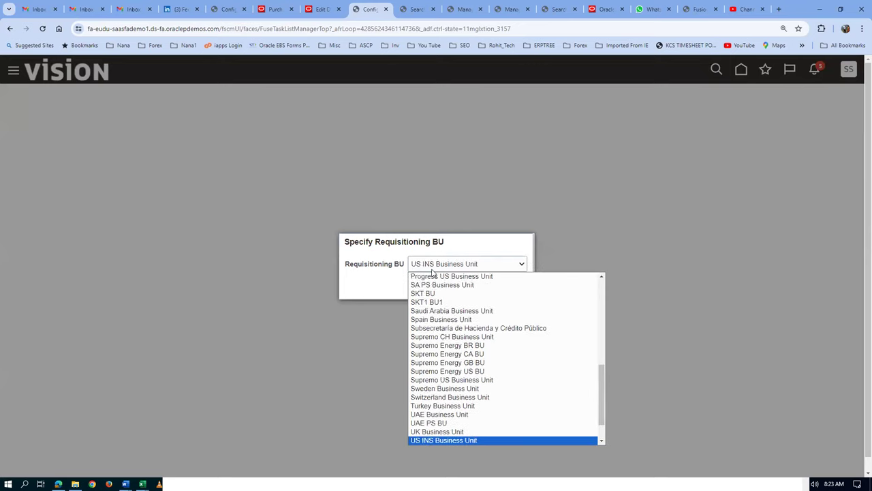
key(Down)
key(Up)
key(Return)
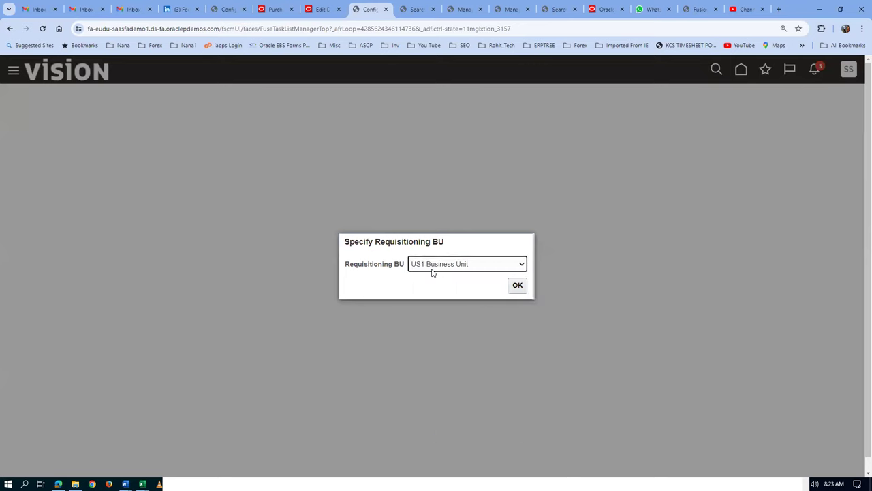
click(520, 287)
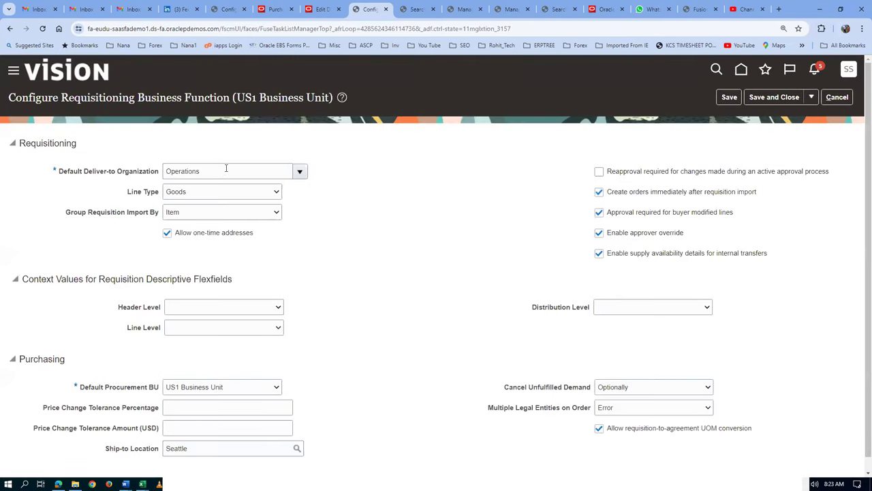
Compare the Default Deliver-to Organization with the purchase order's Default Ship-to Location, and return to the Excel workbook.
double_click(226, 171)
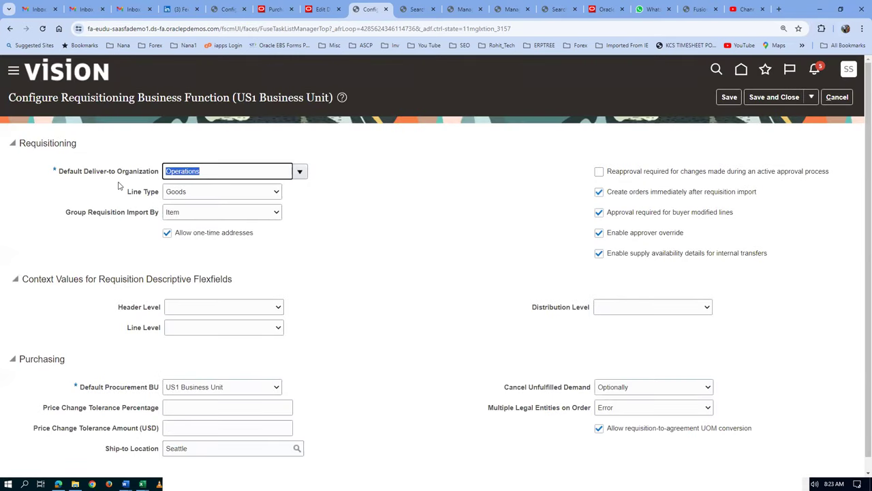
click(319, 10)
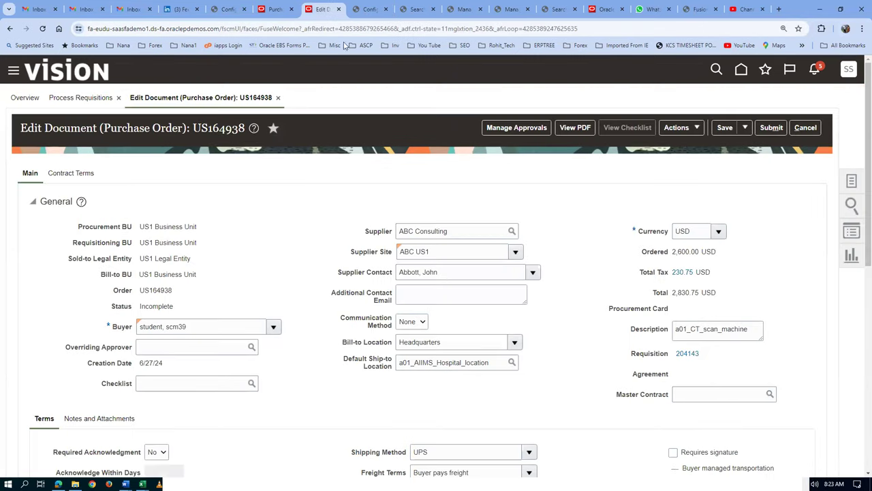
drag(494, 361, 390, 366)
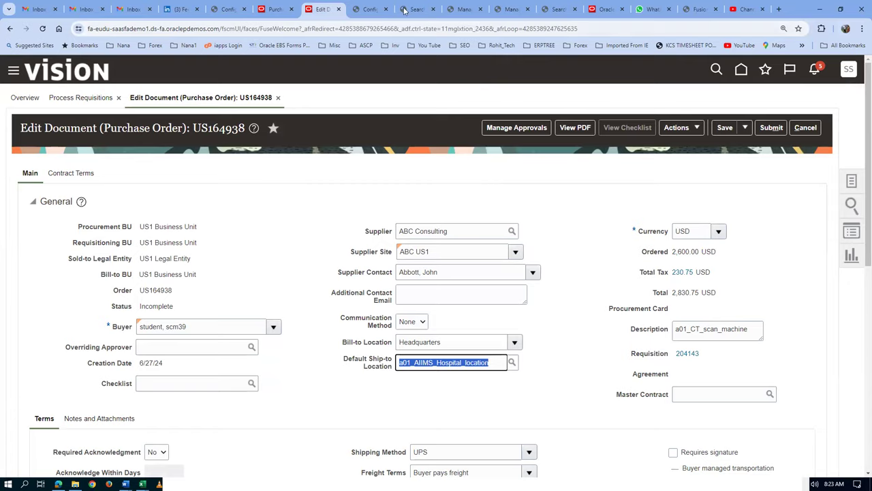
click(368, 9)
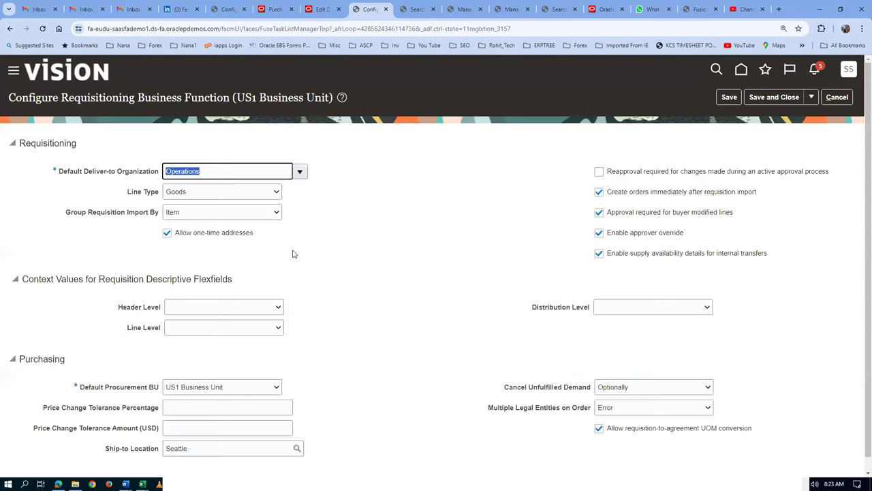
click(228, 169)
drag(201, 172, 162, 185)
key(alt+Tab)
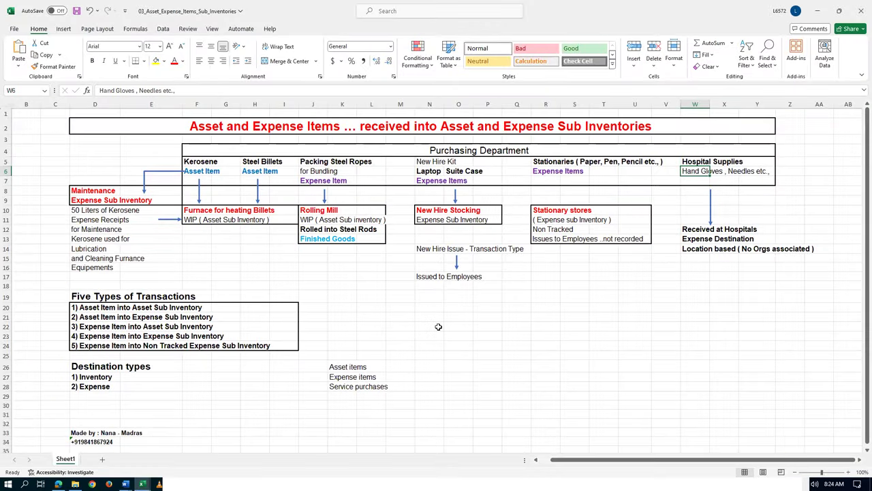
Switch from the Excel workbook back to the browser and bring up the purchase order's Lines table.
key(alt+Tab)
click(416, 9)
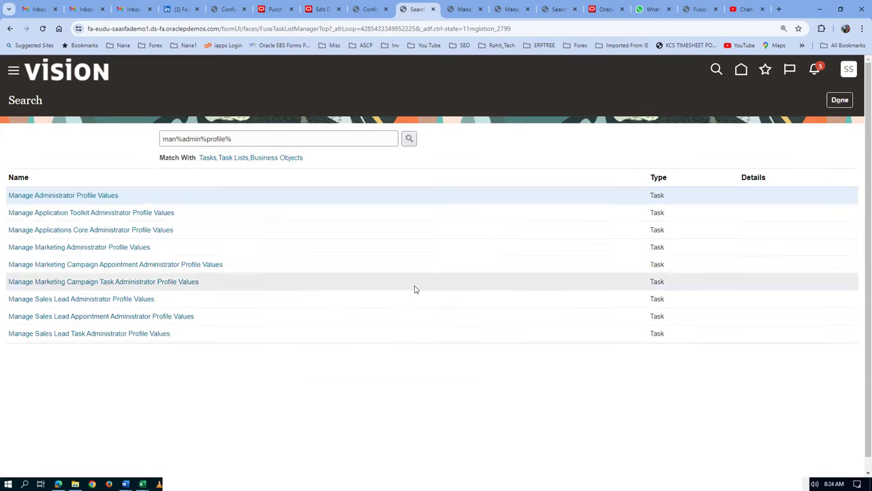
click(377, 11)
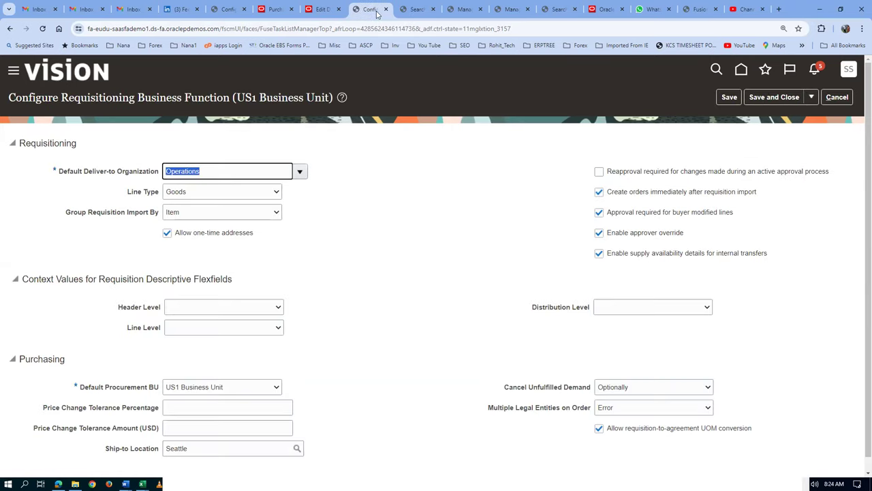
click(329, 10)
scroll(387, 382, down, 5)
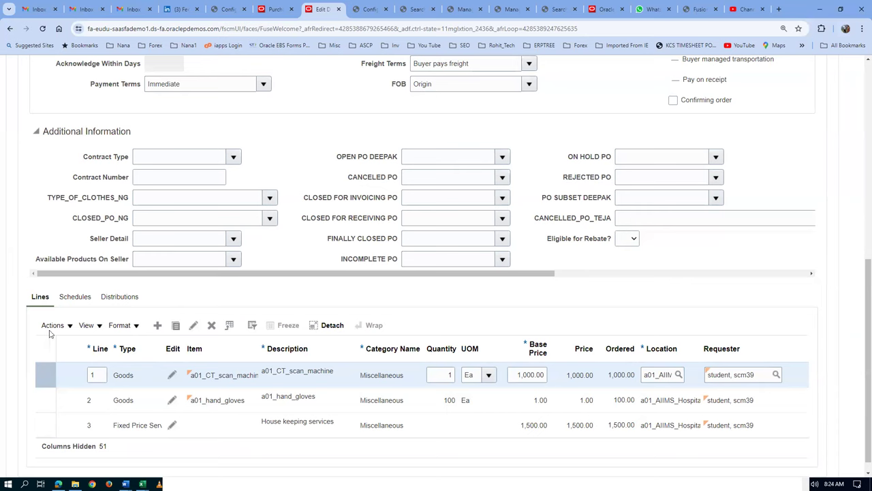
Look through the columns available for the purchase order's Lines table, and leave the column selection as it is.
click(87, 327)
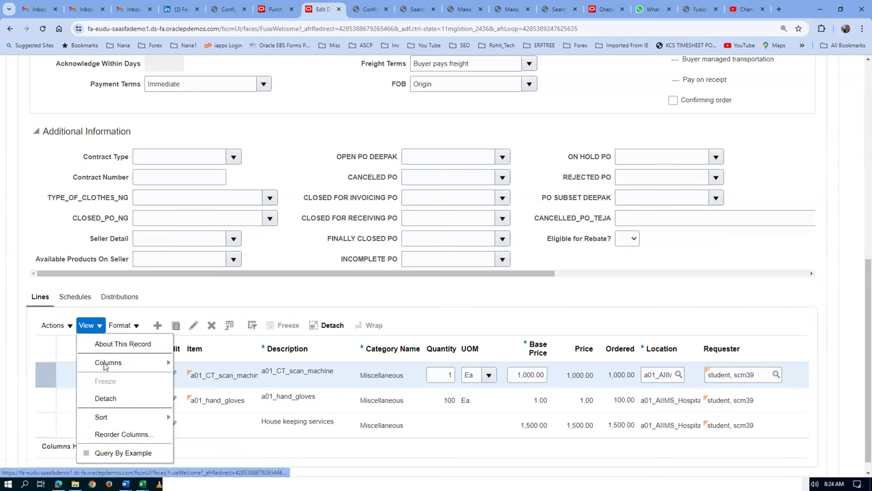
mouse_move(104, 368)
scroll(217, 426, down, 5)
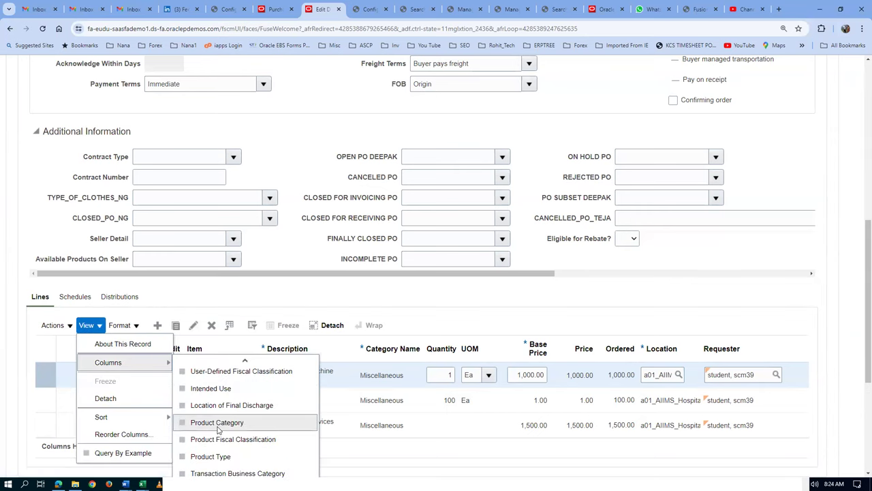
scroll(219, 429, down, 3)
scroll(219, 429, down, 5)
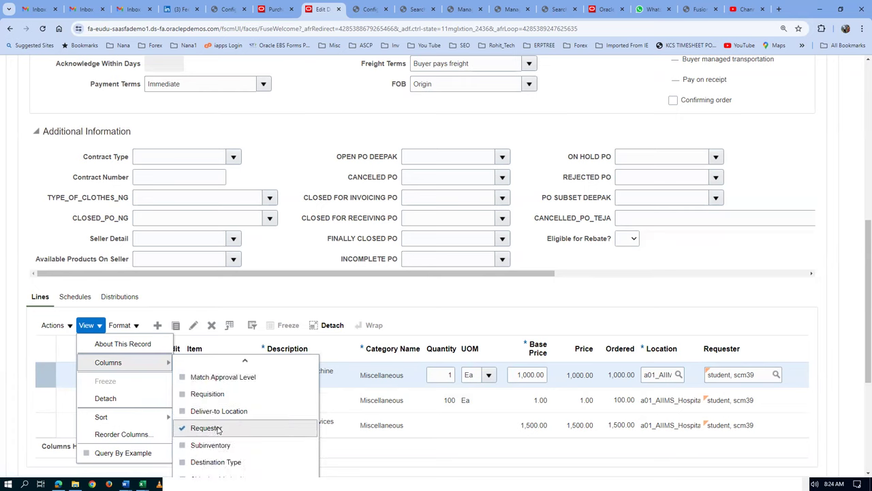
scroll(218, 429, down, 3)
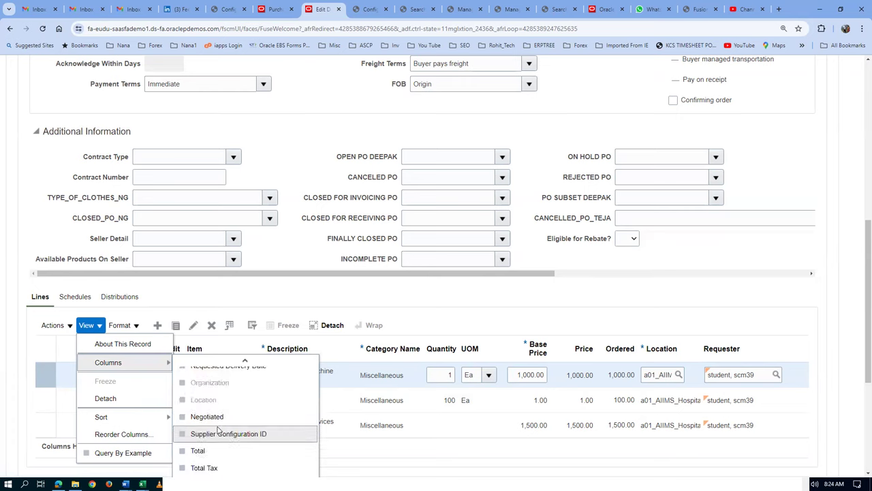
scroll(219, 430, down, 3)
scroll(218, 430, down, 3)
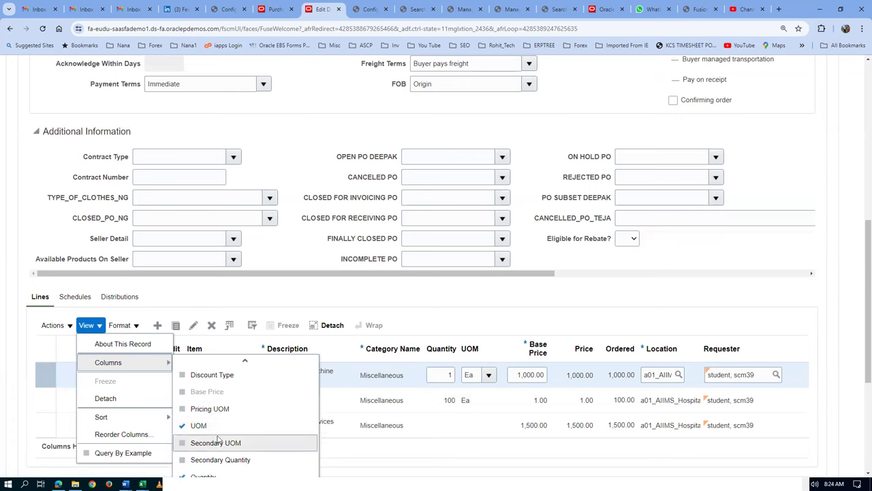
click(285, 295)
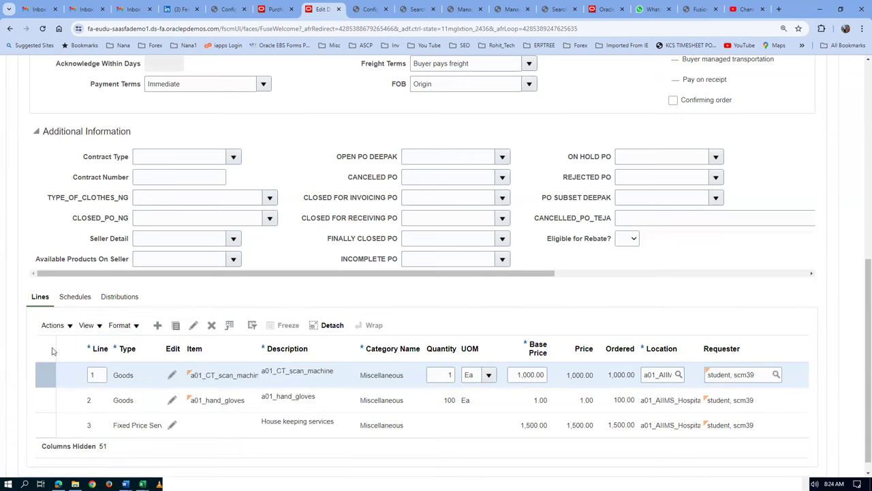
Show the purchase order's schedules and look through the columns available for that table, including the receipt and invoice matching options.
click(68, 299)
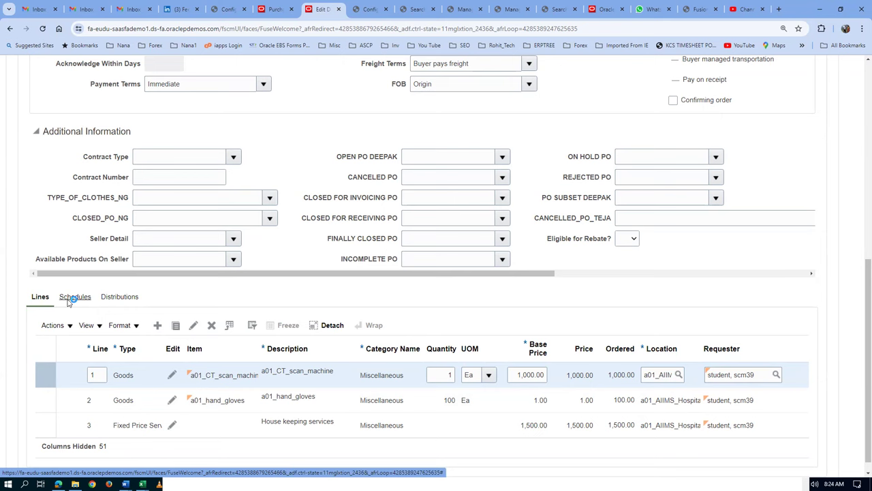
click(85, 326)
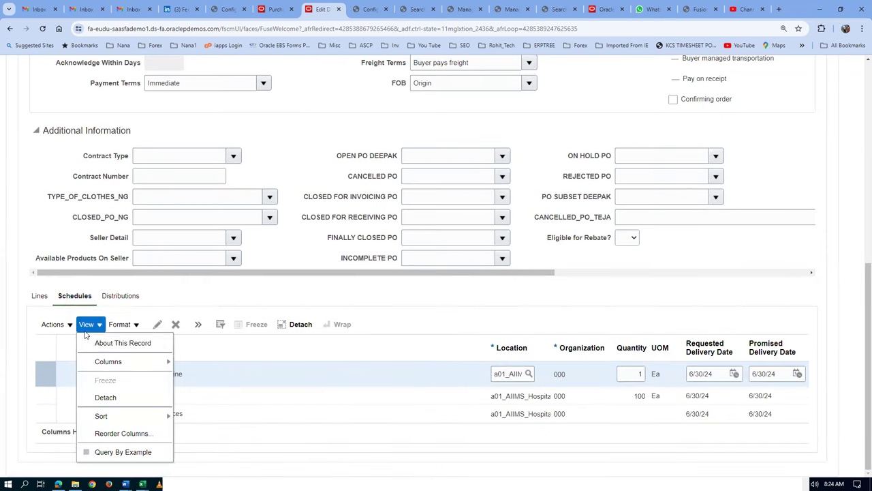
mouse_move(137, 361)
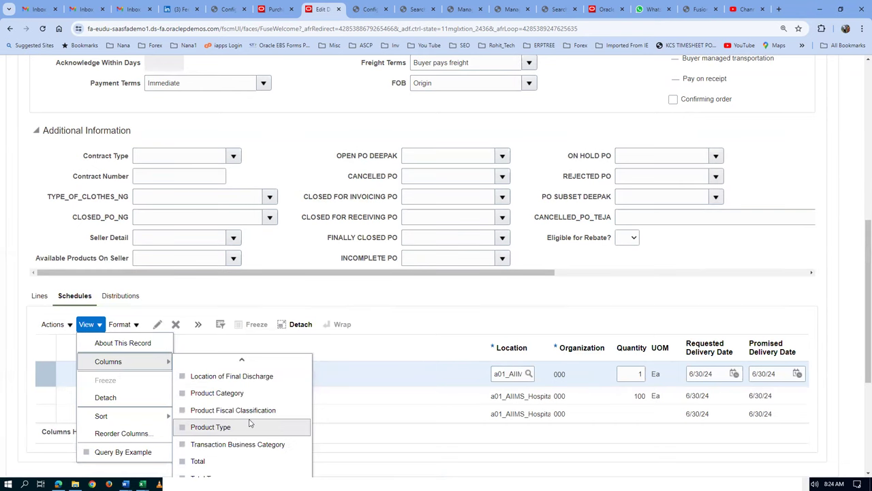
scroll(249, 423, down, 2)
scroll(250, 424, down, 2)
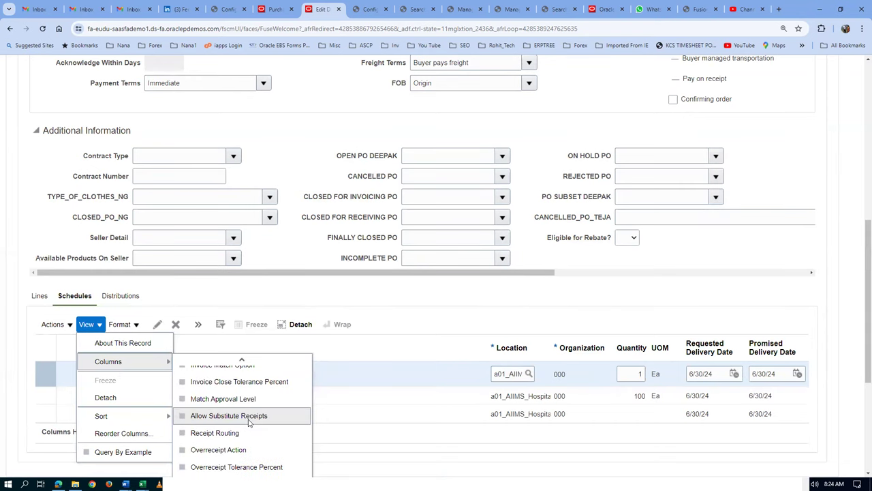
scroll(249, 424, down, 2)
scroll(249, 424, up, 2)
scroll(249, 422, up, 1)
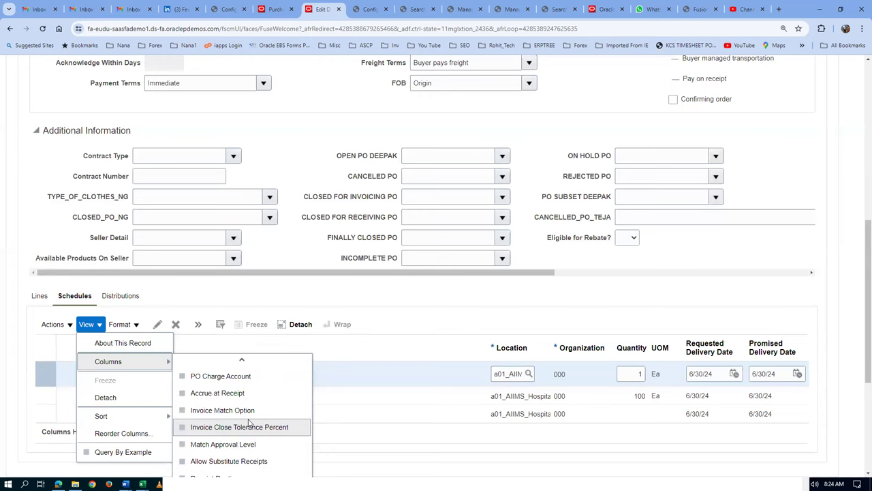
click(372, 299)
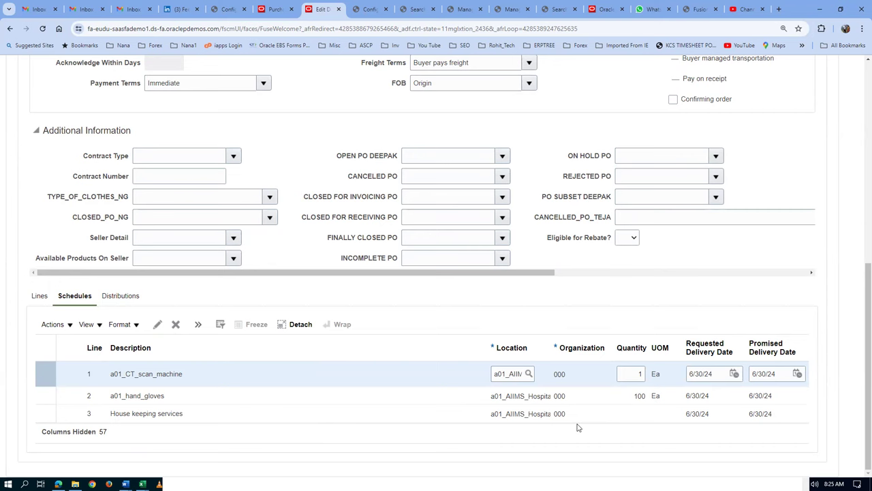
Examine the purchase order's Default Ship-to Location against the Location and Organization of its schedules.
scroll(525, 254, up, 3)
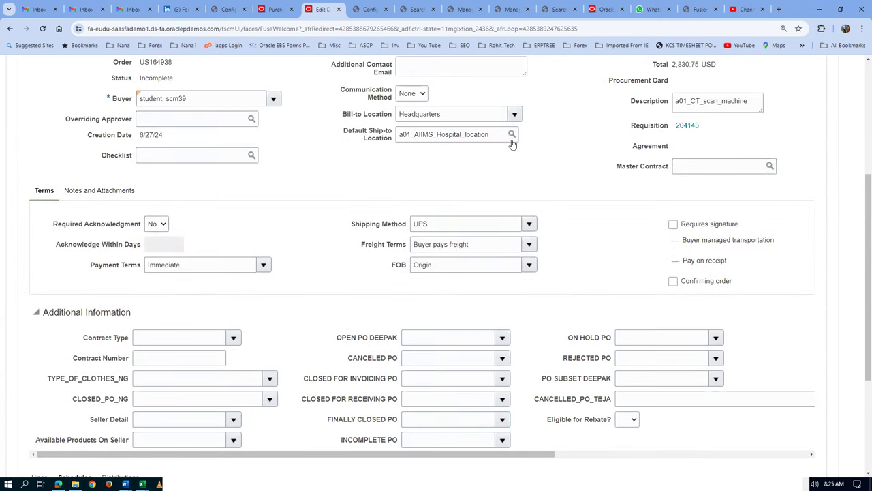
drag(487, 136, 395, 141)
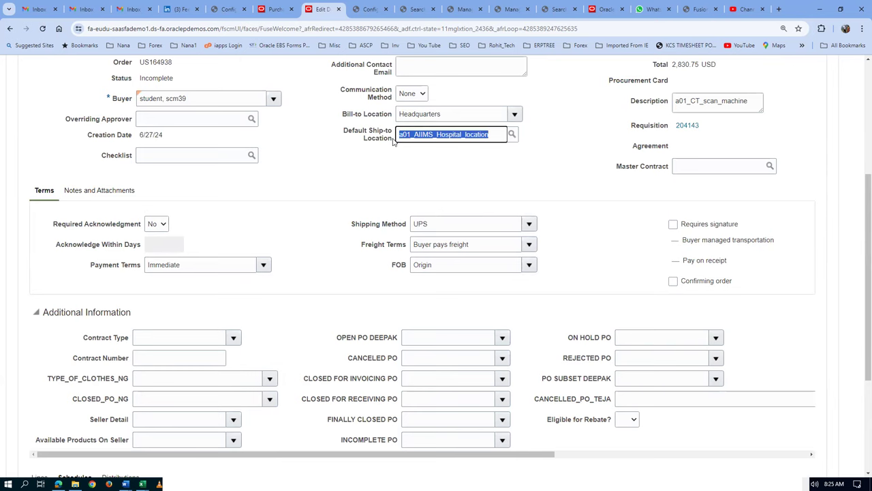
click(372, 184)
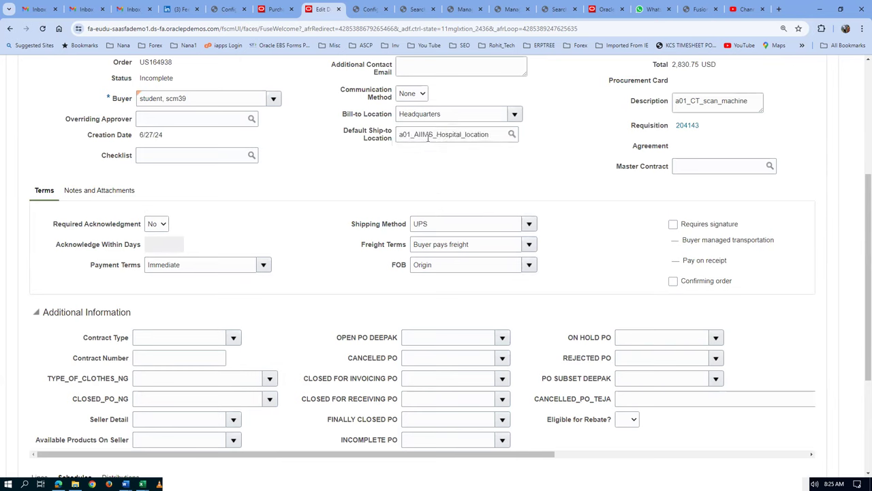
drag(496, 136, 398, 149)
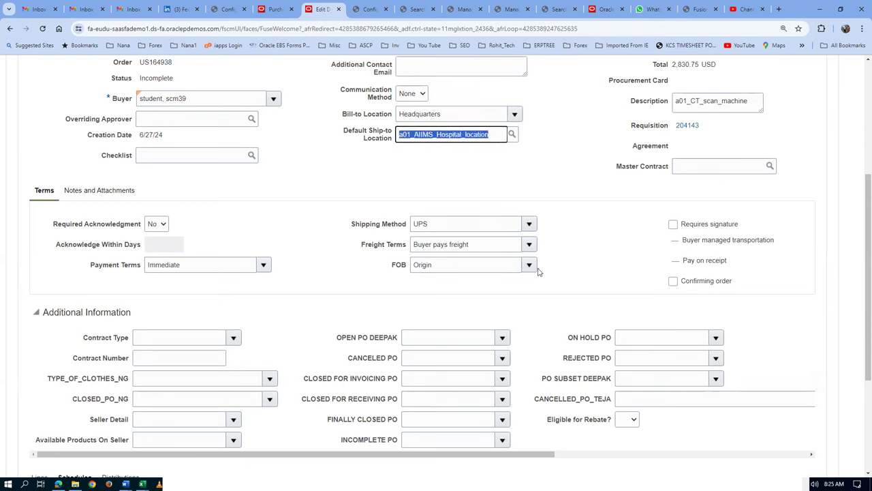
click(634, 204)
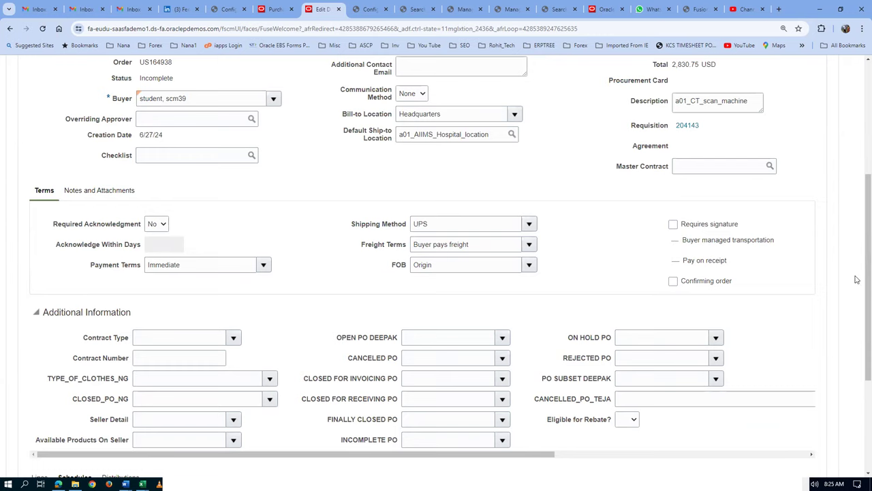
drag(860, 285, 859, 369)
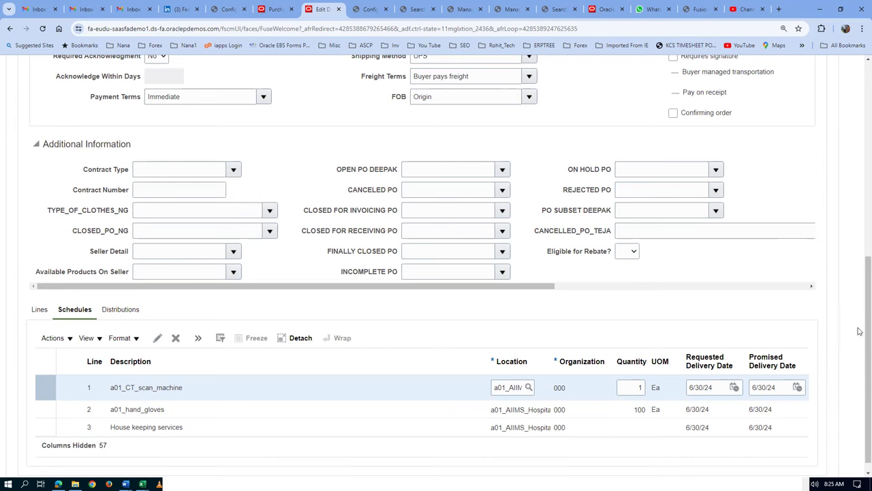
Save the purchase order and try to submit it for approval through Manage Approvals.
drag(864, 301, 858, 120)
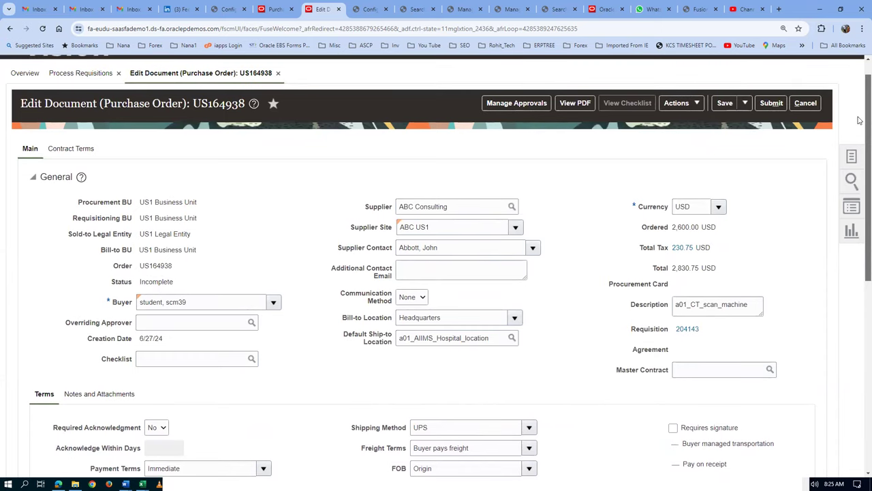
click(725, 103)
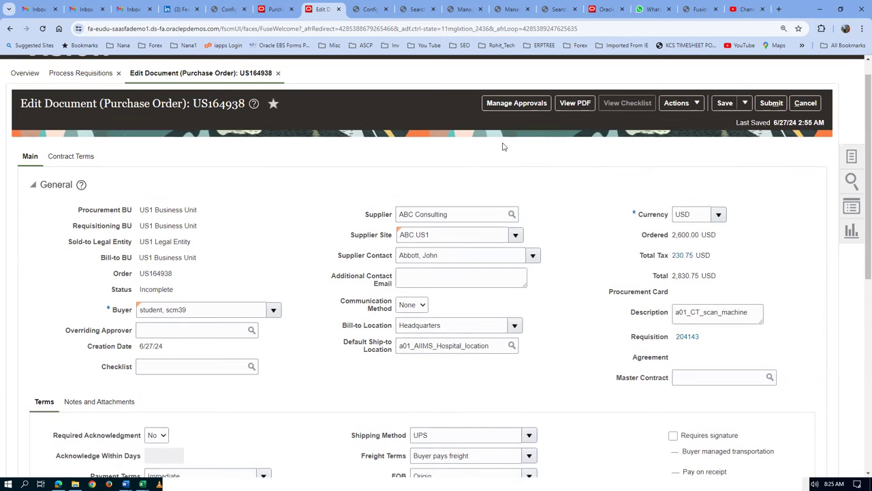
click(515, 105)
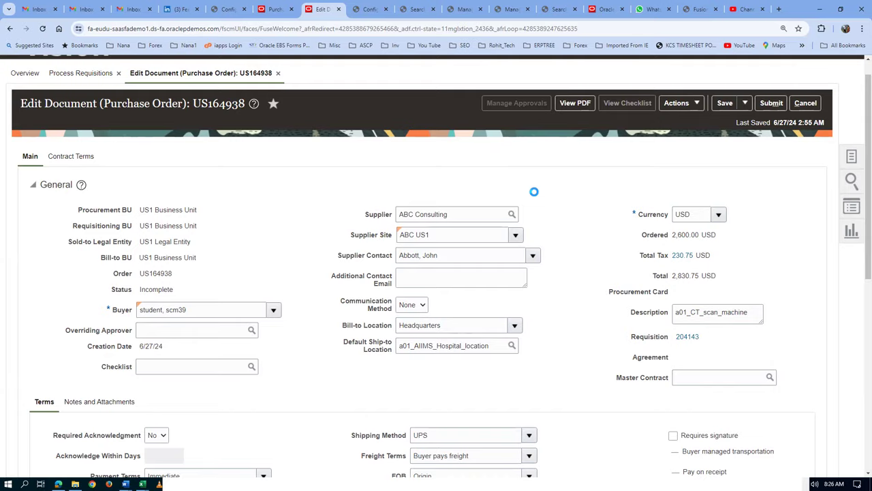
scroll(535, 192, down, 3)
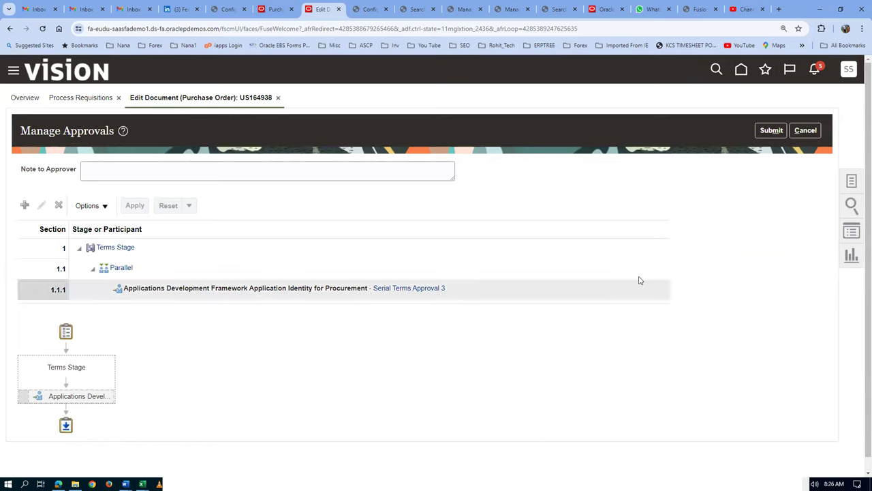
click(768, 136)
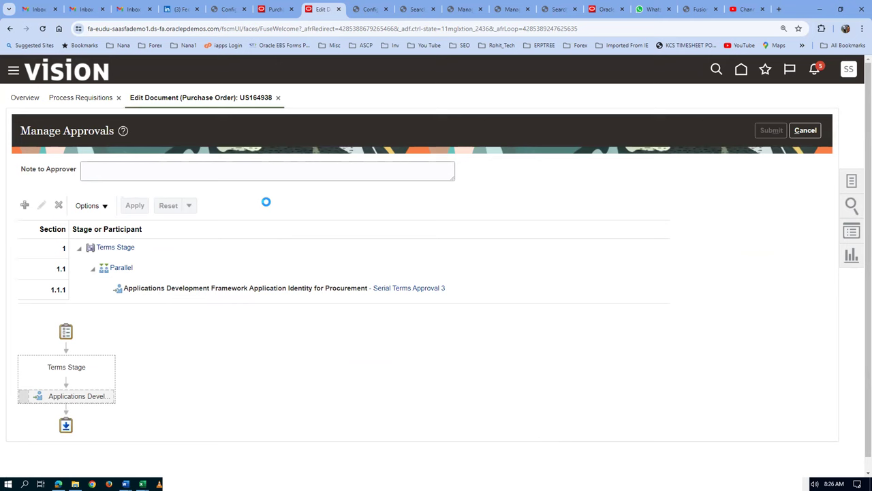
Switch to the untitled Notepad note and add a line with the label PO and the purchase order number.
key(alt+Tab)
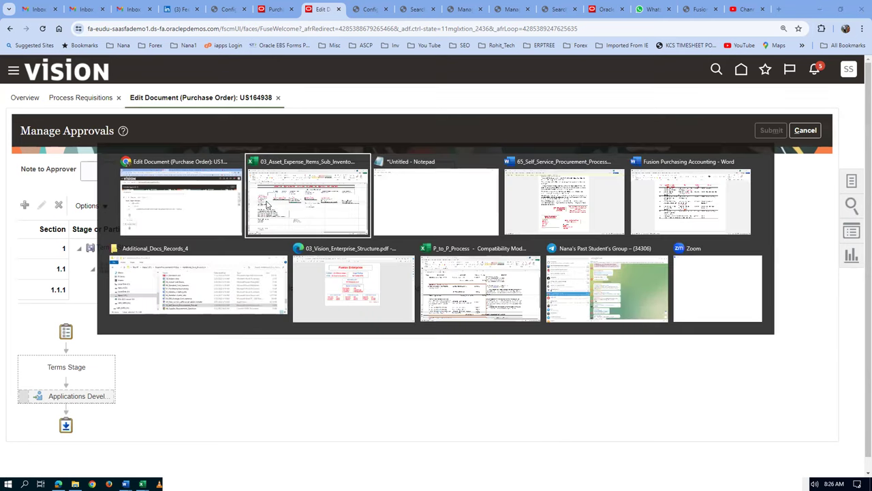
key(alt+Tab)
key(alt+Tab)
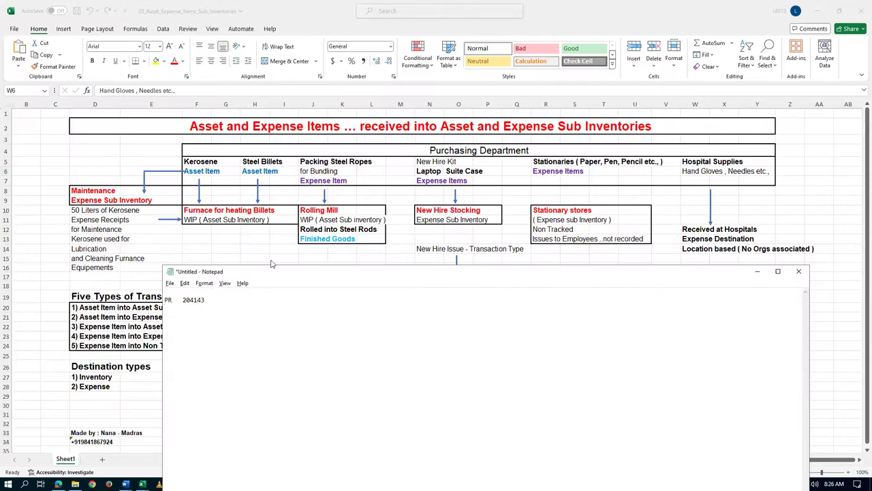
text(Po US164938)
key(Return)
key(Up)
key(Right)
key(Delete)
text(O)
Return to the purchase order in the browser, read the submission messages about each line's schedule, and dismiss them.
key(alt+Tab)
key(alt+Tab)
key(alt+Tab)
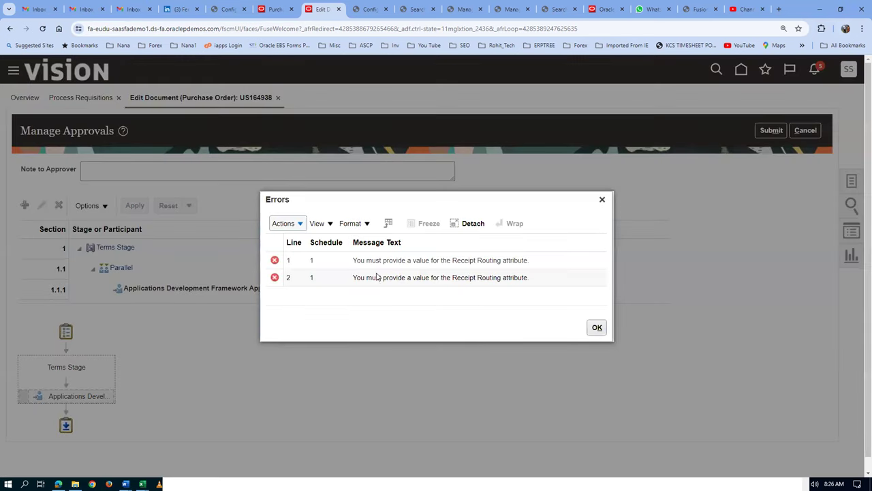
drag(453, 260, 502, 260)
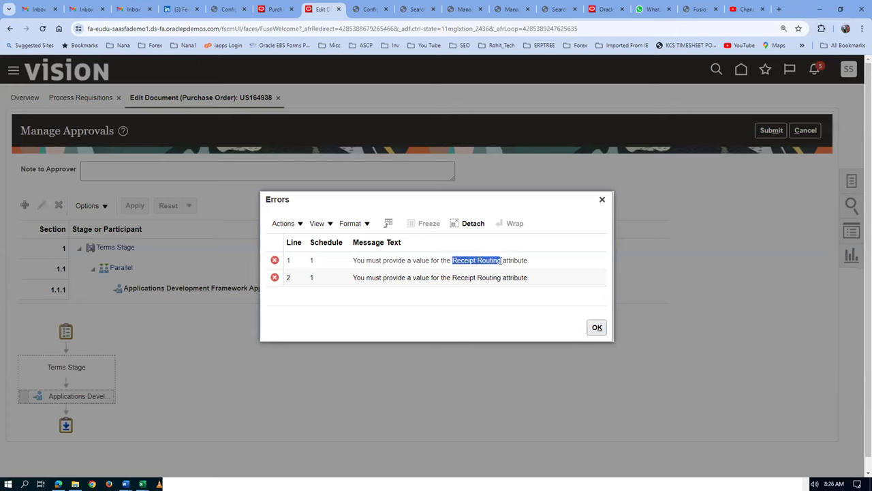
click(597, 327)
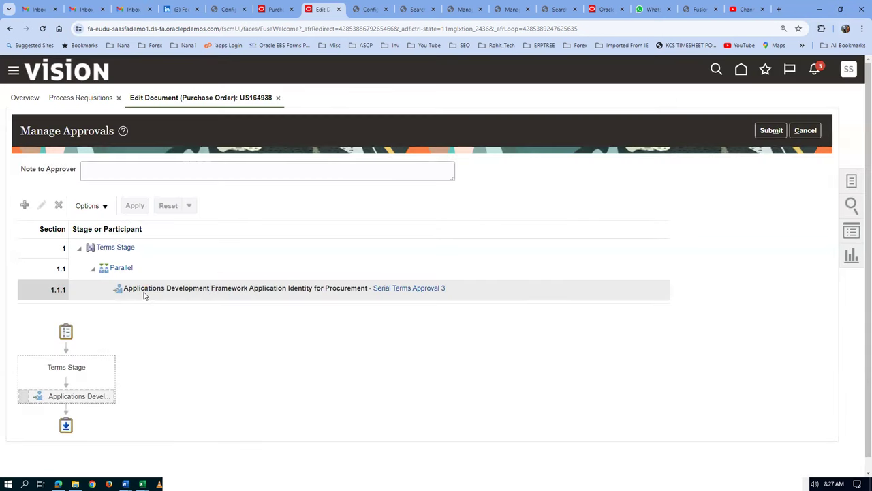
Leave Manage Approvals and set Receipt Routing to Direct delivery on the schedule of line 1, a01_CT_scan_machine.
click(805, 130)
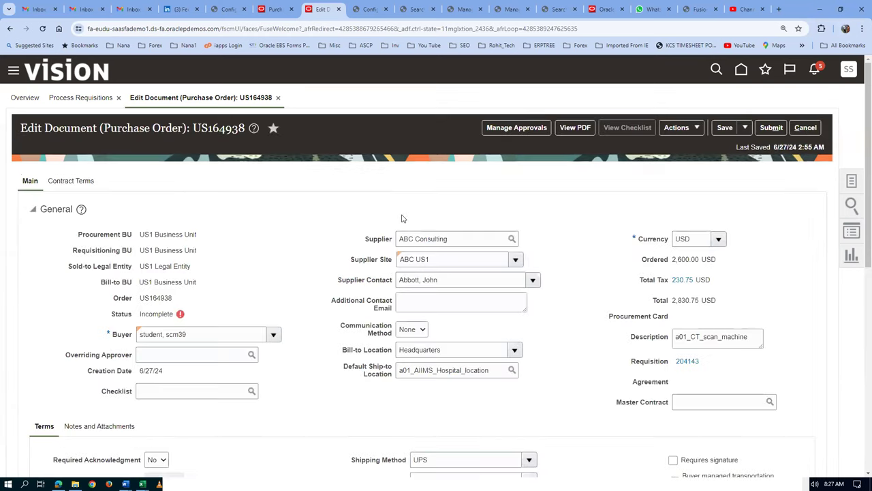
scroll(401, 217, down, 5)
scroll(401, 217, down, 2)
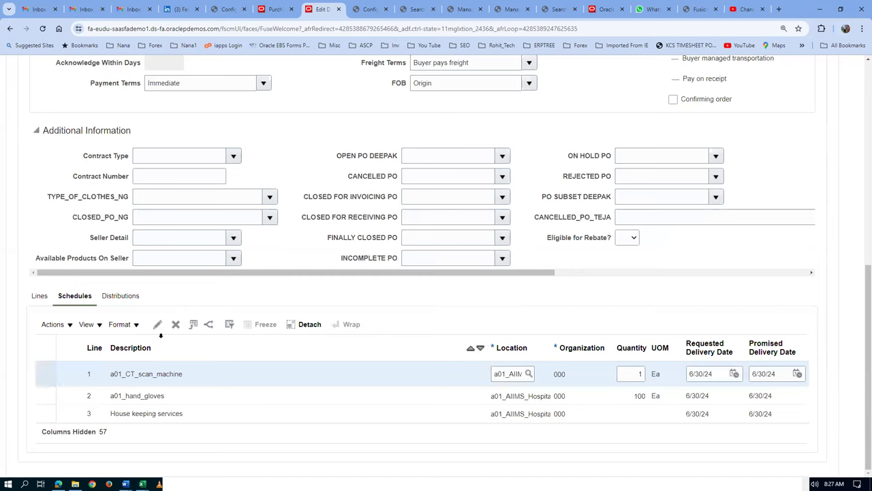
click(158, 324)
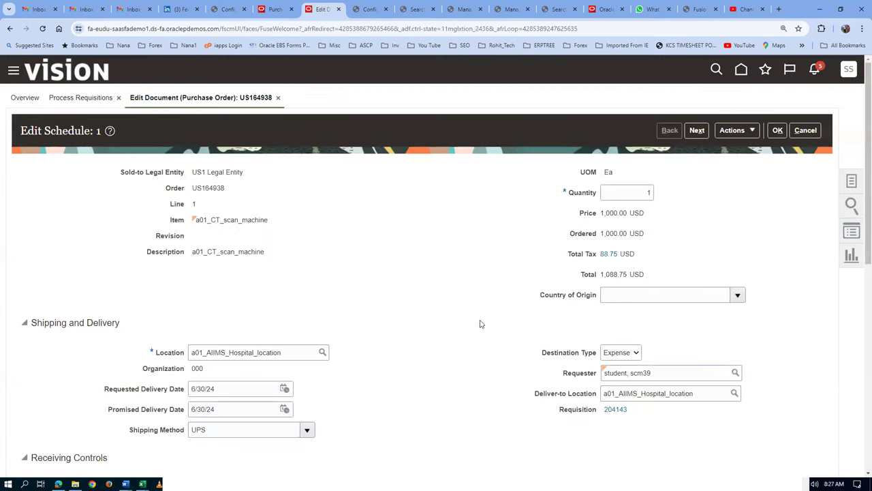
scroll(606, 380, down, 2)
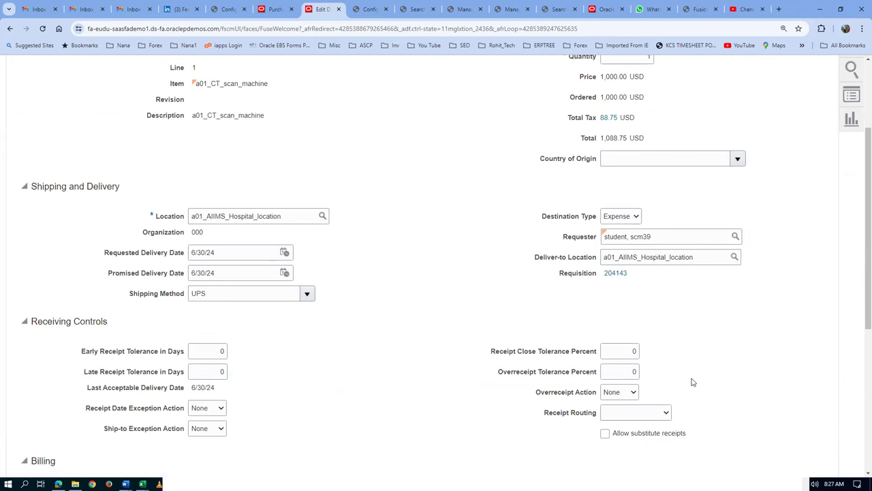
scroll(693, 382, down, 1)
click(618, 325)
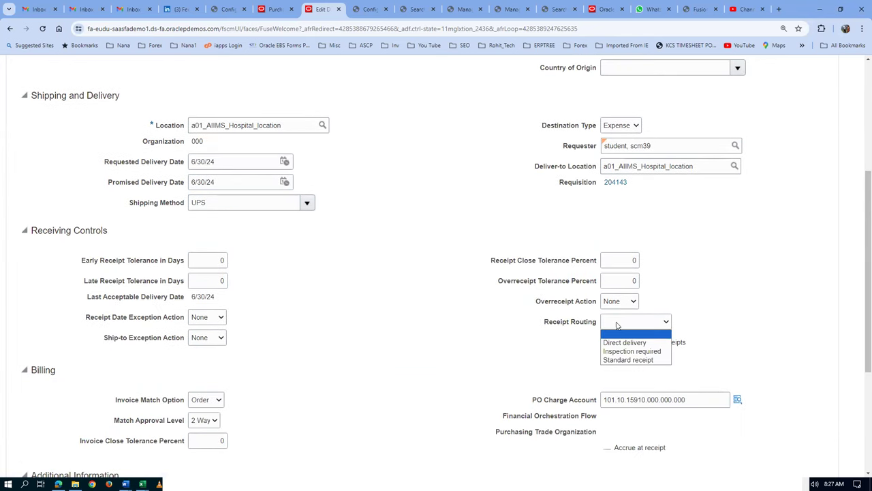
click(618, 342)
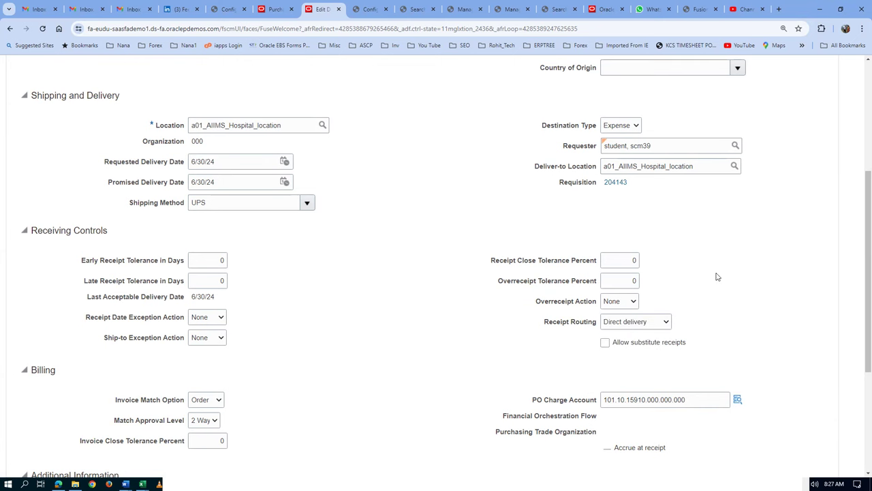
scroll(717, 276, up, 3)
click(776, 130)
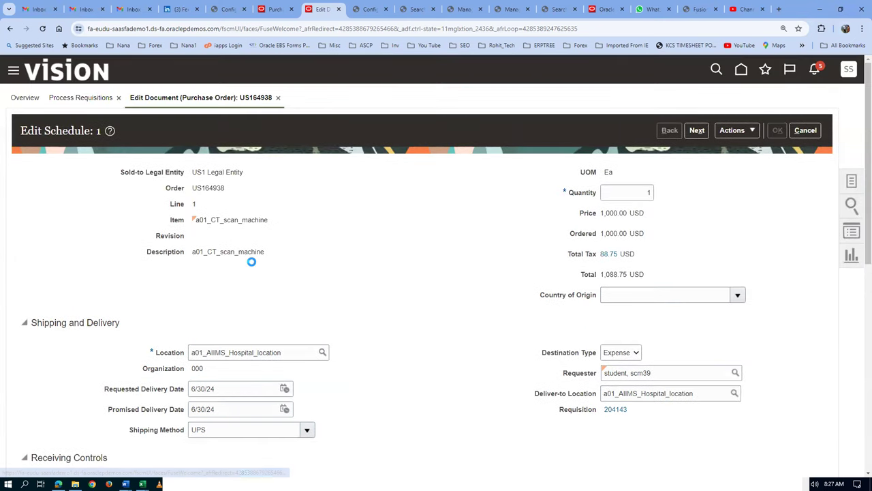
Open the schedule of line 2, a01_hand_gloves, and set its Receipt Routing to Standard receipt.
scroll(111, 290, down, 5)
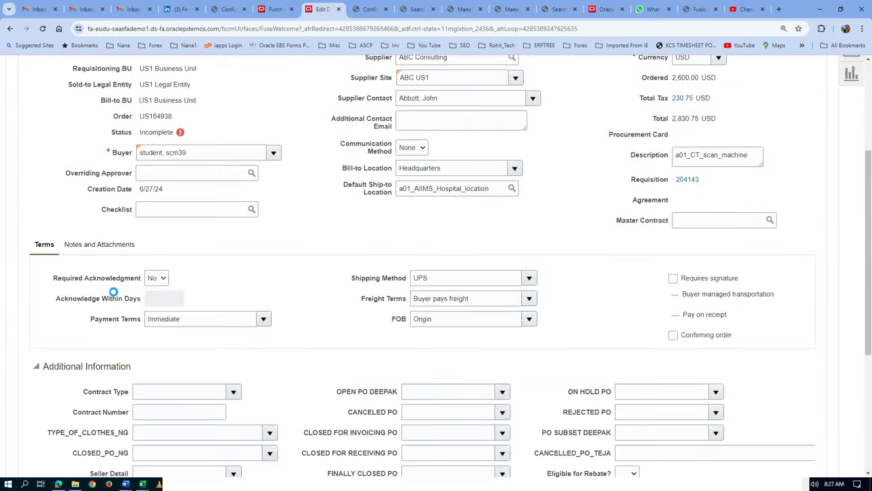
scroll(113, 291, down, 4)
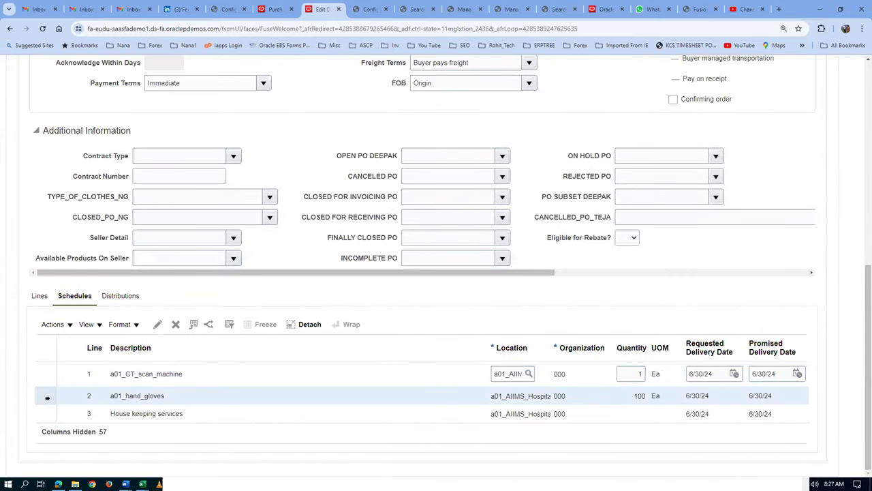
click(157, 325)
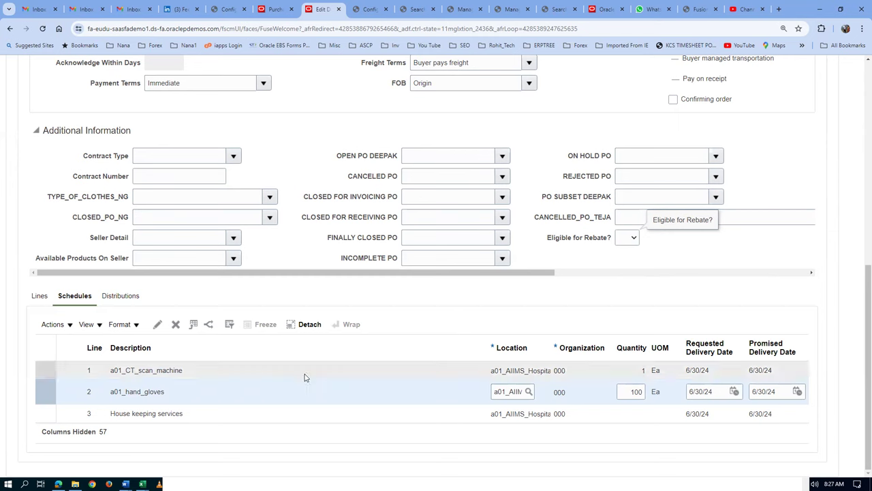
click(157, 325)
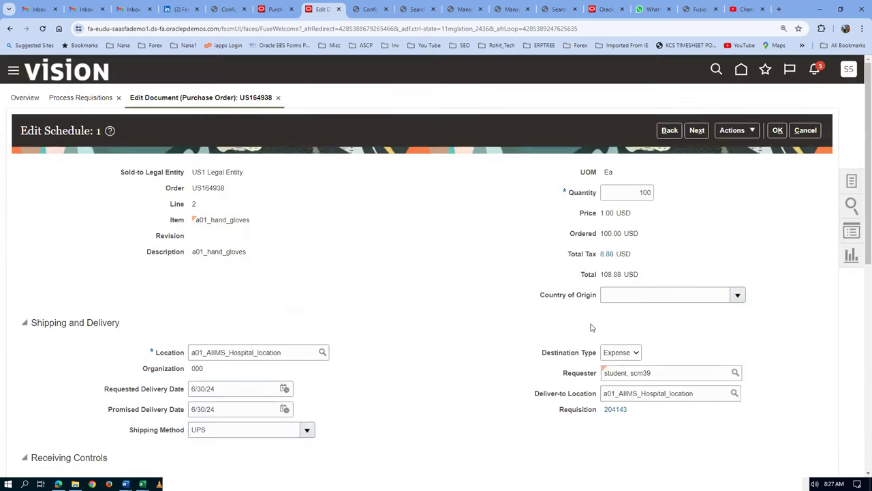
scroll(592, 328, down, 6)
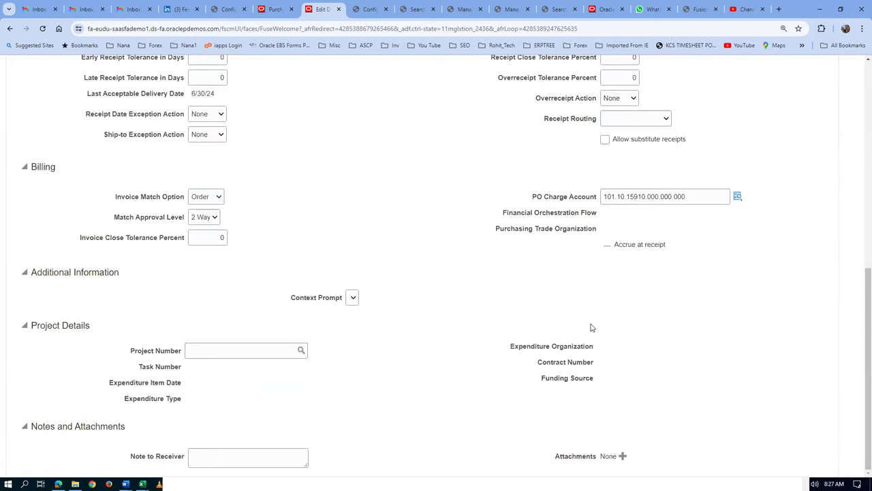
click(629, 119)
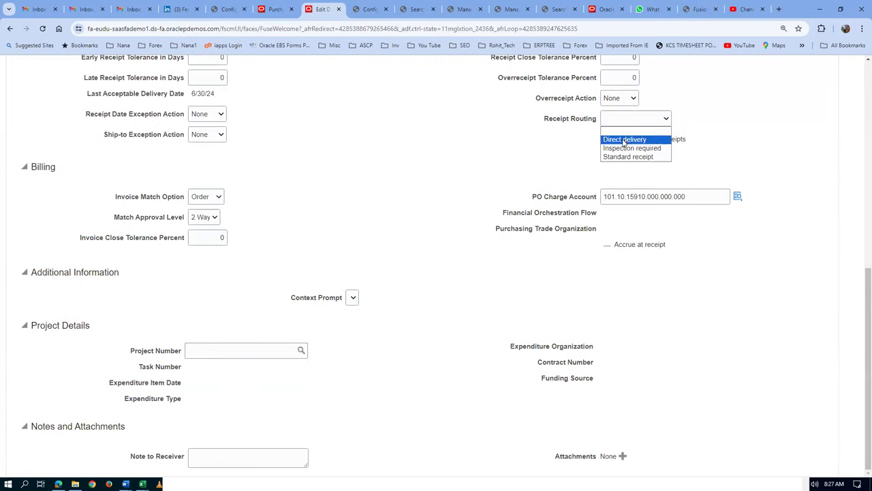
click(624, 141)
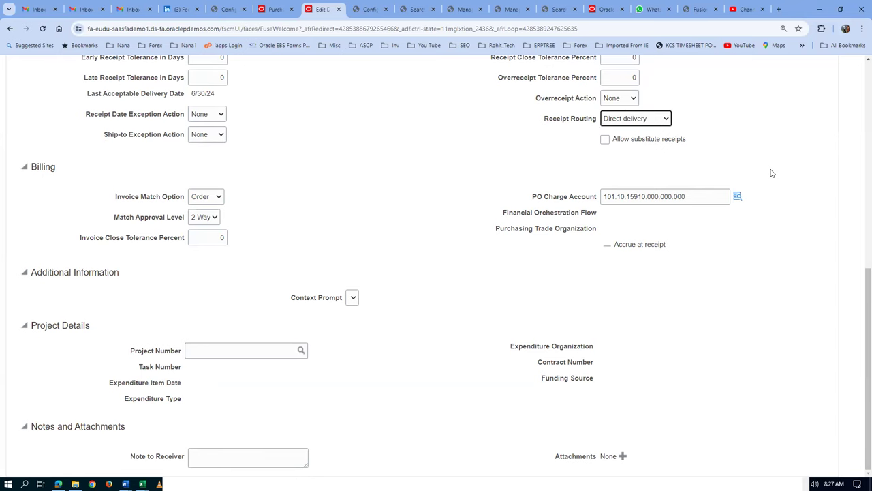
scroll(771, 173, up, 2)
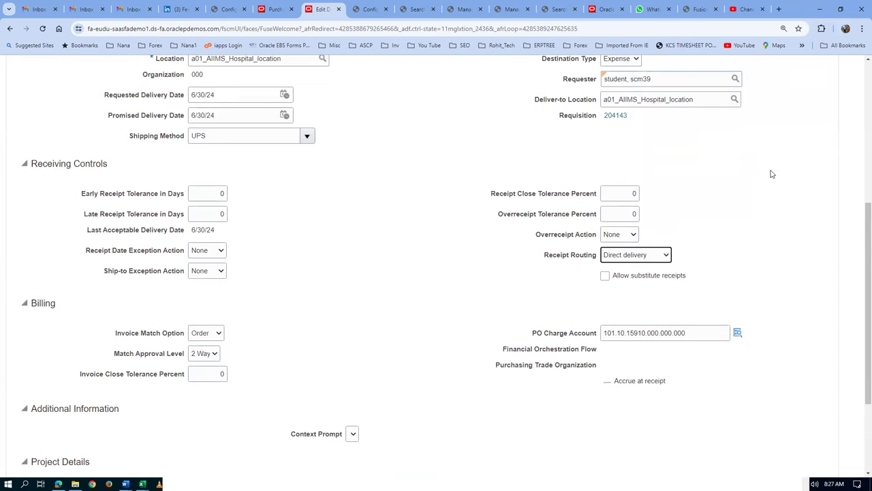
click(619, 258)
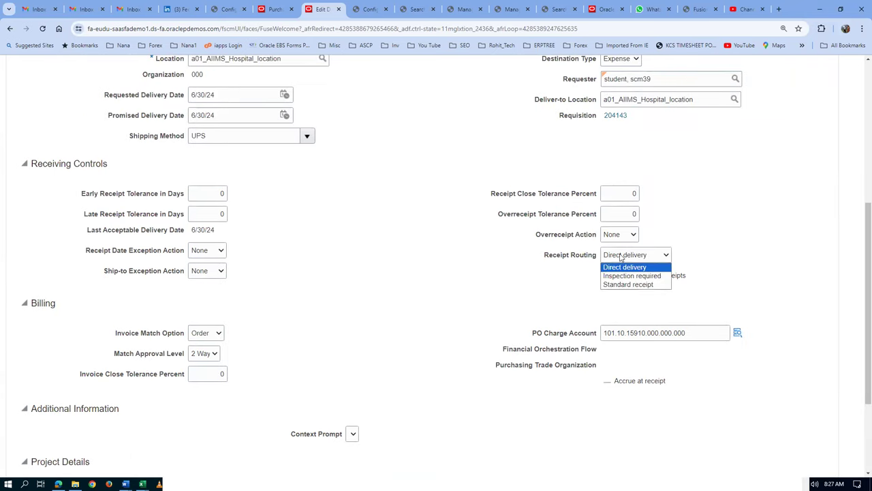
click(628, 284)
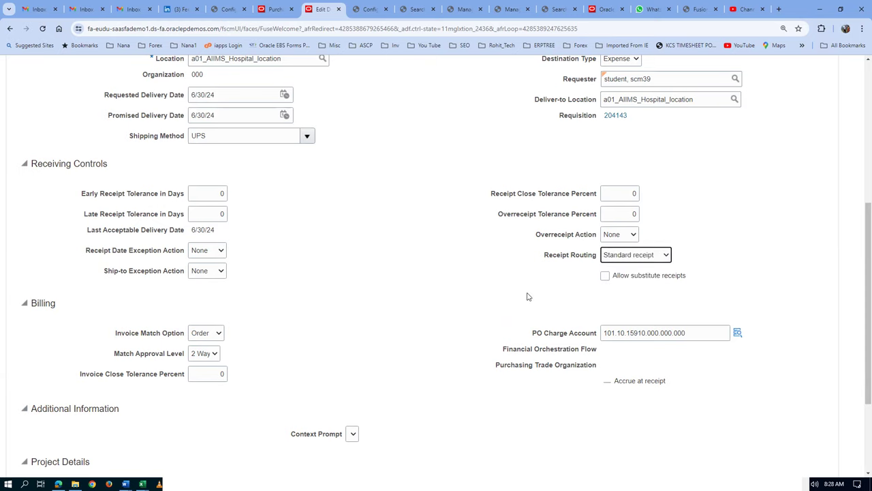
scroll(804, 252, up, 5)
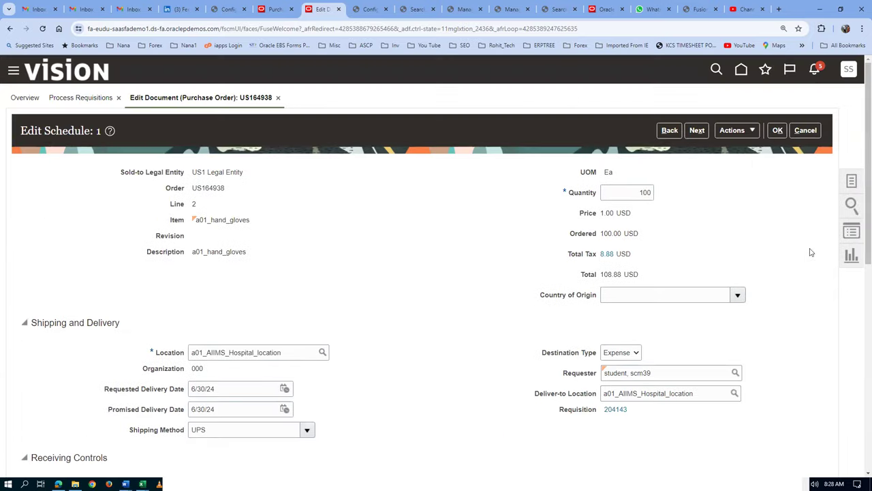
click(777, 130)
Open the schedule of line 3, House keeping services, review its receiving and billing settings, and return to the purchase order.
scroll(188, 404, down, 10)
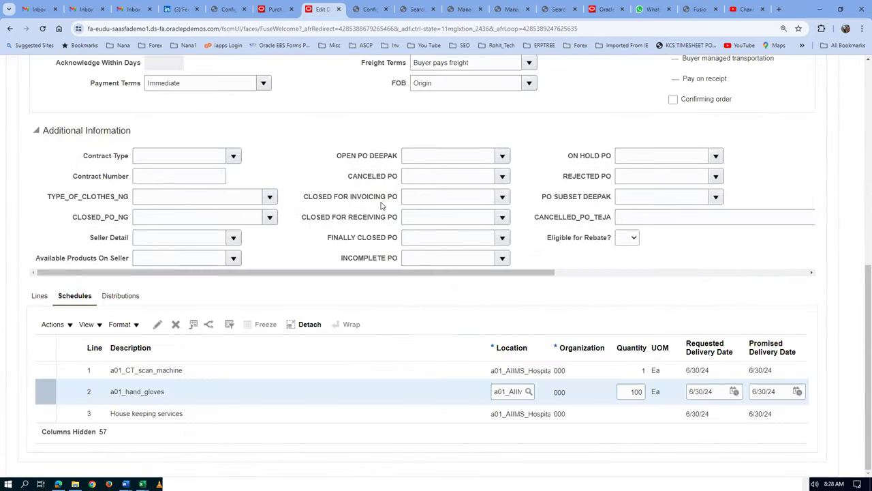
click(46, 413)
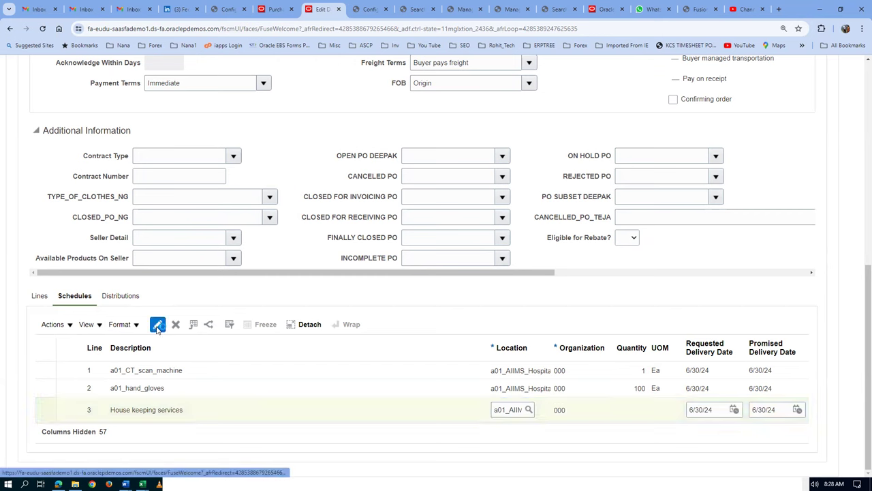
click(171, 387)
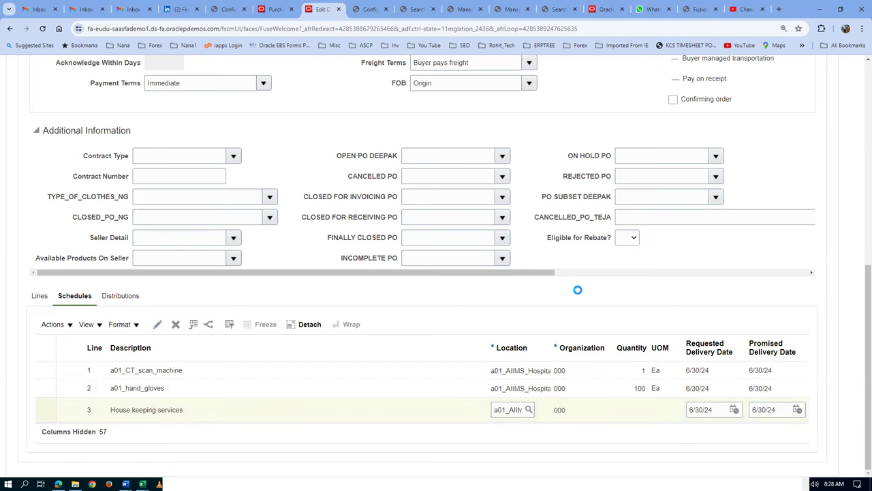
scroll(581, 297, down, 5)
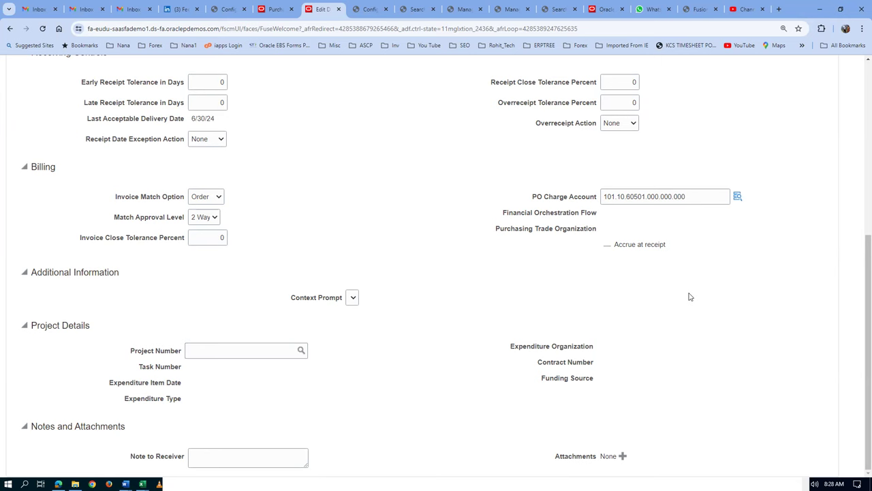
scroll(690, 296, up, 3)
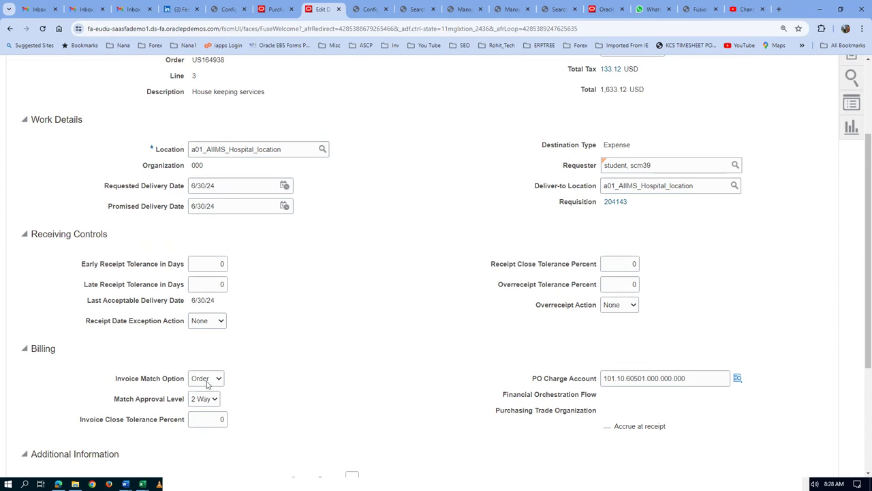
scroll(645, 335, up, 3)
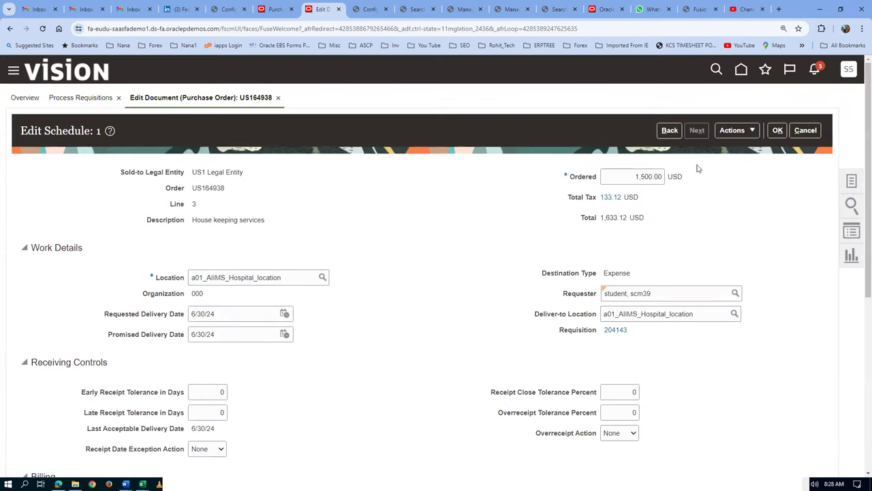
click(778, 131)
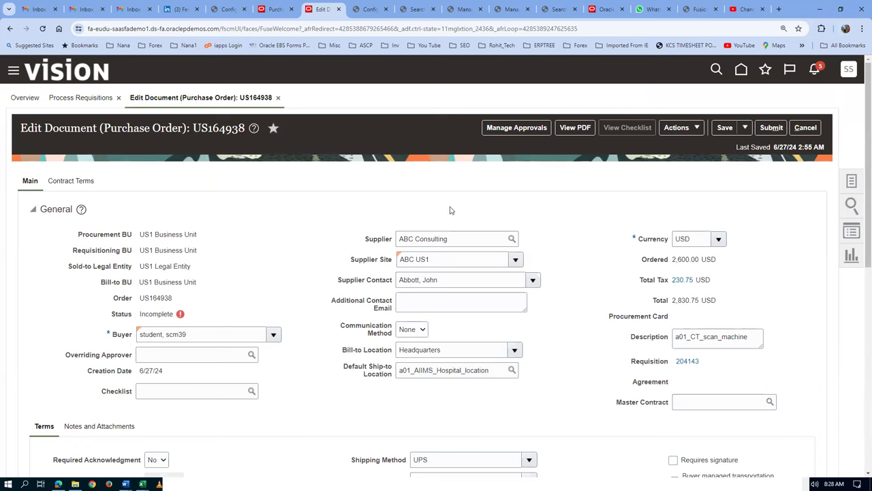
Save the purchase order, submit it for approval, and dismiss the confirmation.
click(727, 128)
click(772, 127)
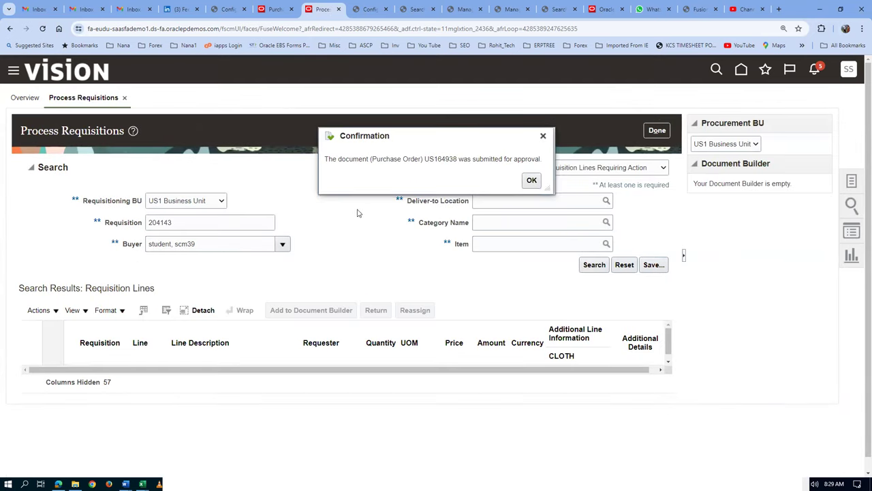
click(532, 180)
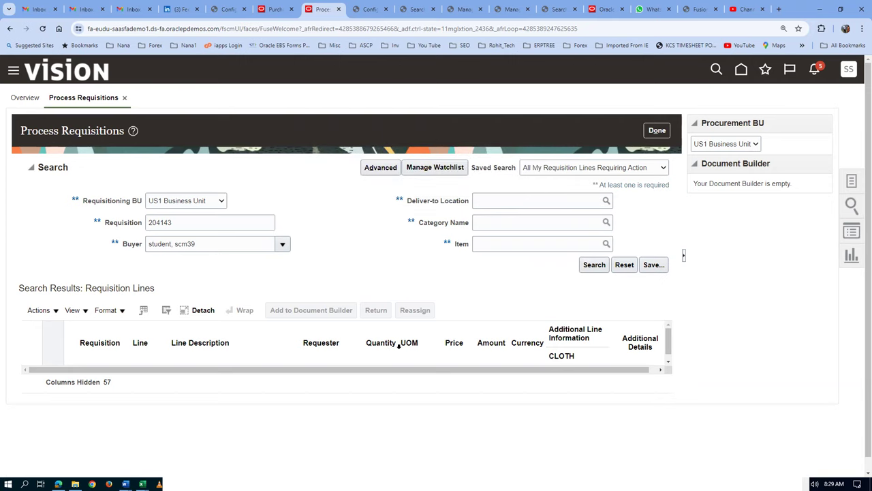
Finish Process Requisitions and open Manage Orders from the purchasing tasks.
click(665, 136)
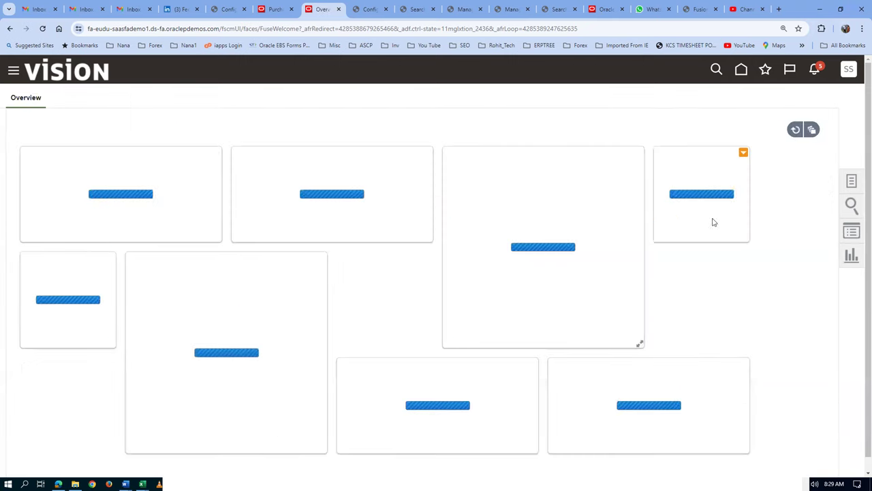
click(852, 182)
click(782, 166)
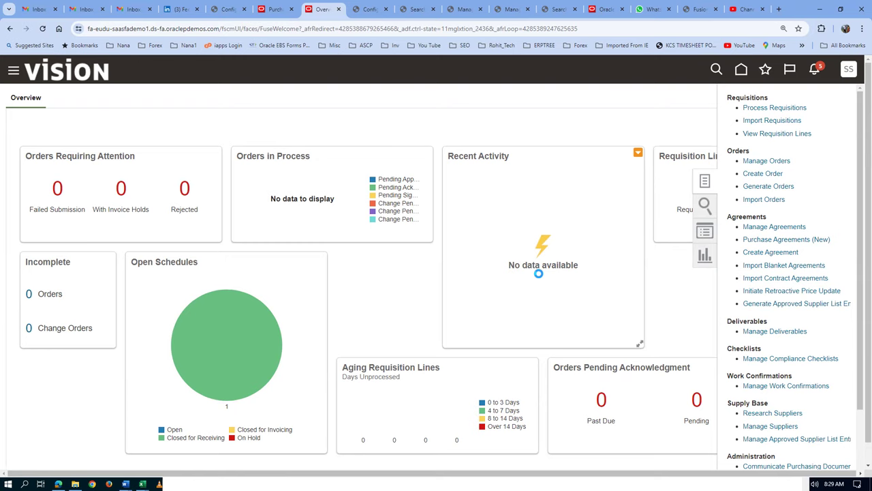
Copy the purchase order number from the Notepad note and search for that order in Manage Orders.
click(616, 235)
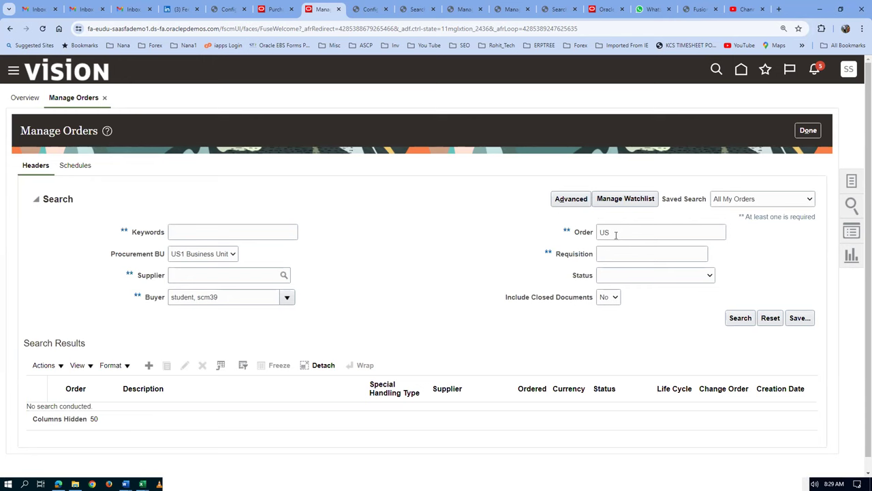
key(alt+Tab)
key(alt+Tab)
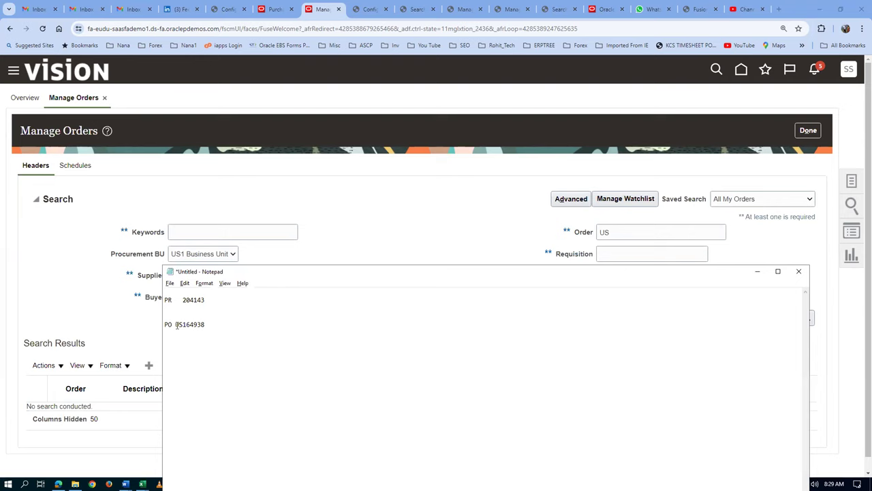
drag(176, 324, 206, 329)
key(ctrl+c)
key(alt+Tab)
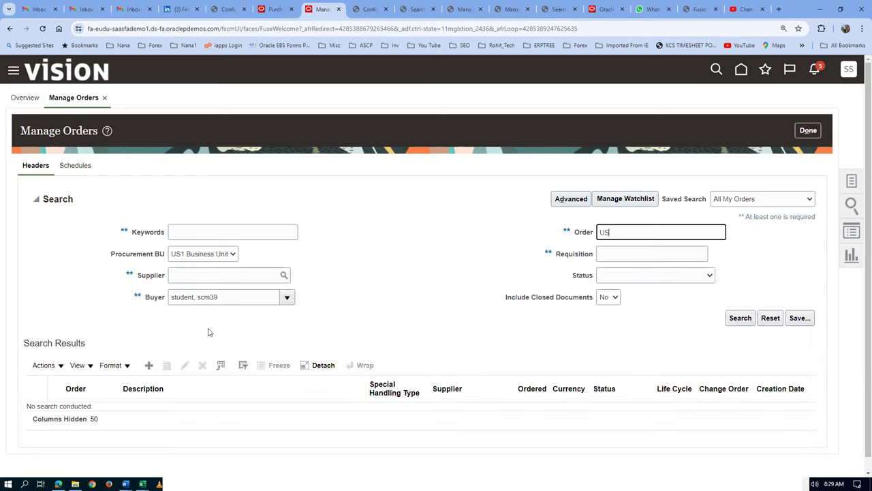
drag(610, 232, 594, 242)
key(ctrl+v)
click(736, 318)
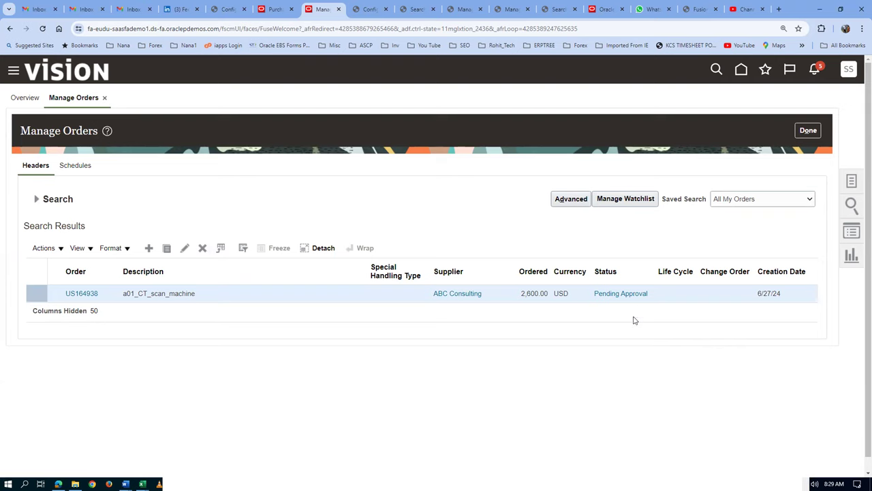
Try to open the order's approval details from its Pending Approval status, dismiss the message, and expand the search criteria.
click(631, 294)
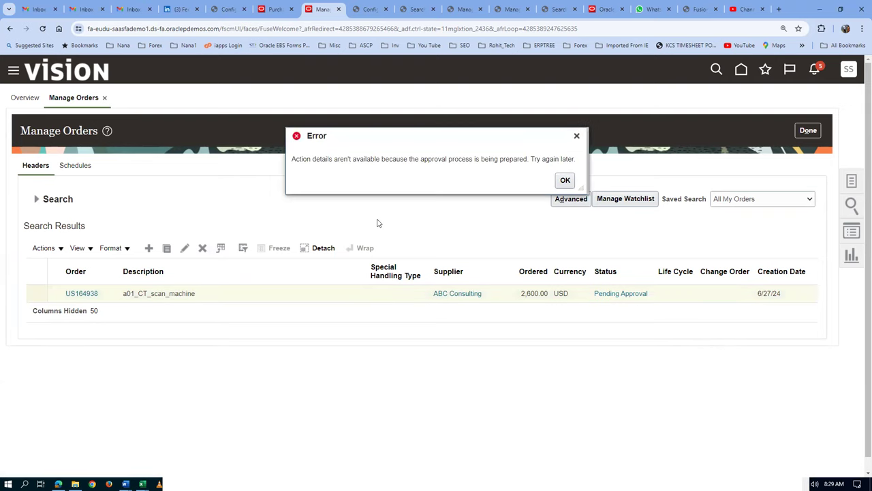
click(565, 180)
click(37, 199)
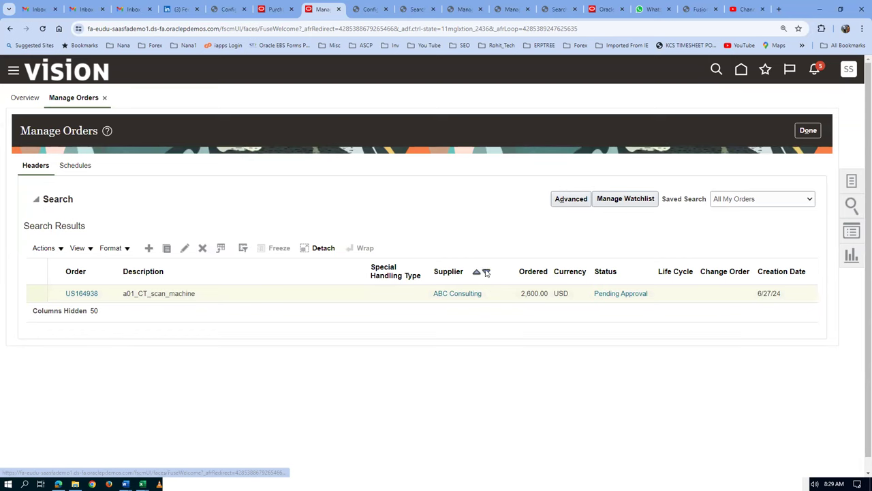
Rerun the order search, and open My Receipts from the Procurement apps in a duplicate browser tab.
click(740, 320)
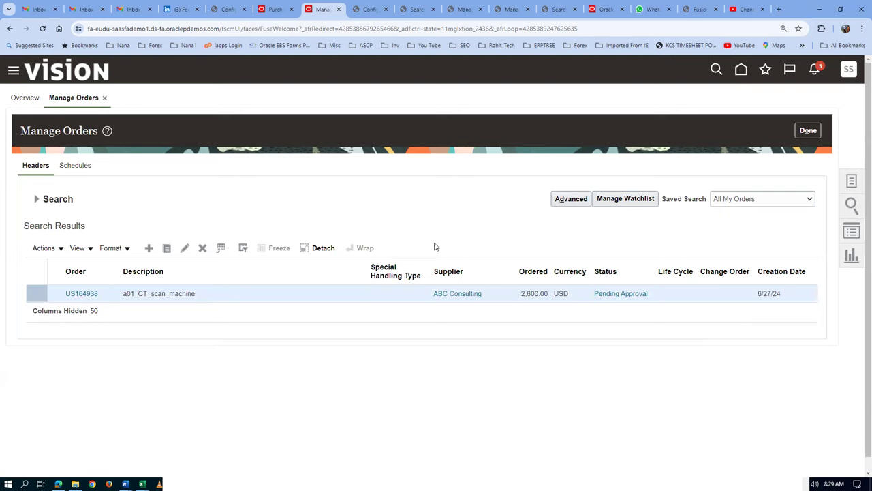
right_click(328, 15)
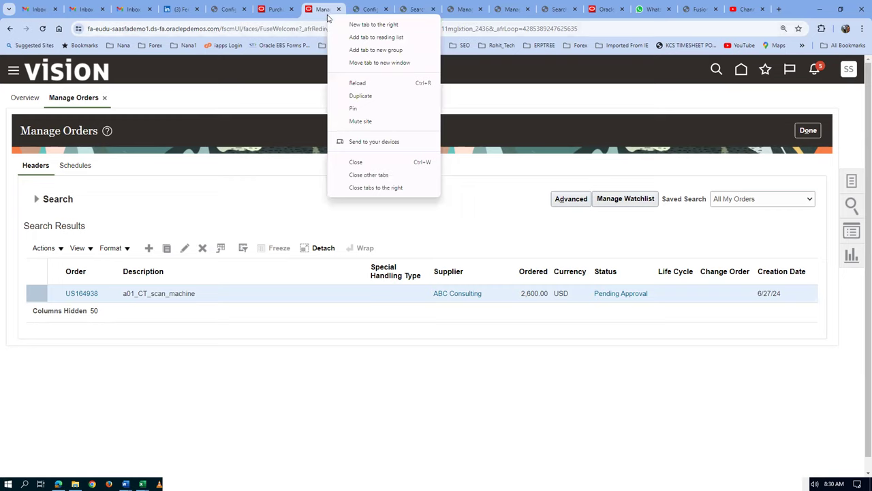
click(355, 97)
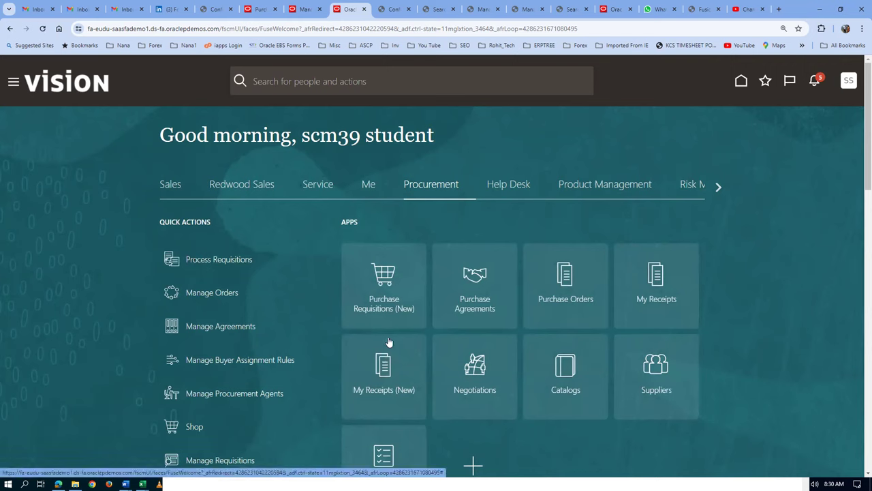
click(665, 308)
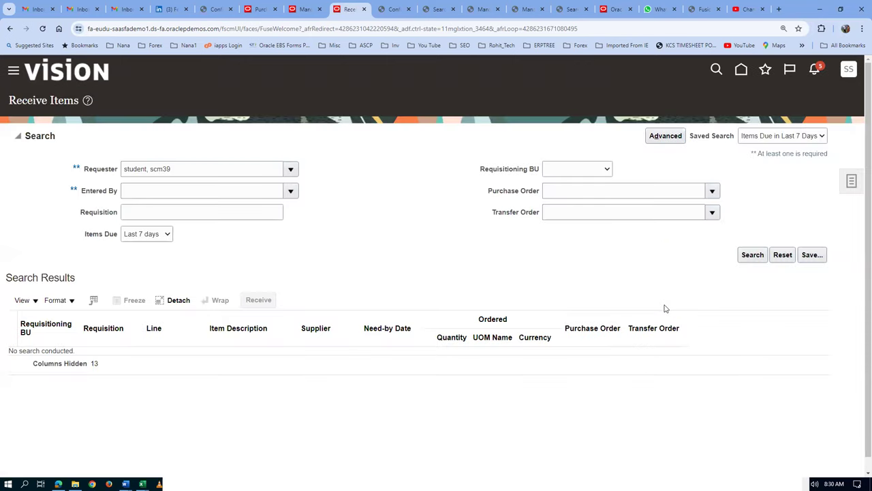
Copy the requisition number from the Notepad note into the Requisition criterion of the Receive Items search.
click(139, 212)
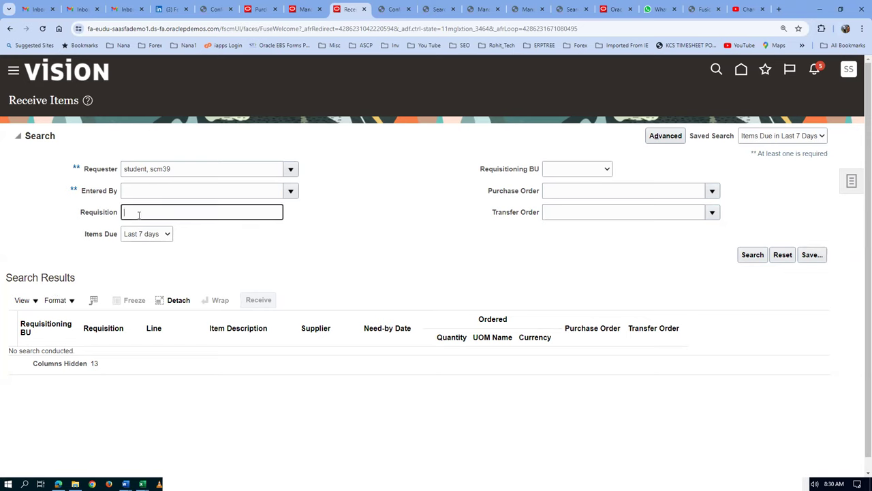
click(557, 188)
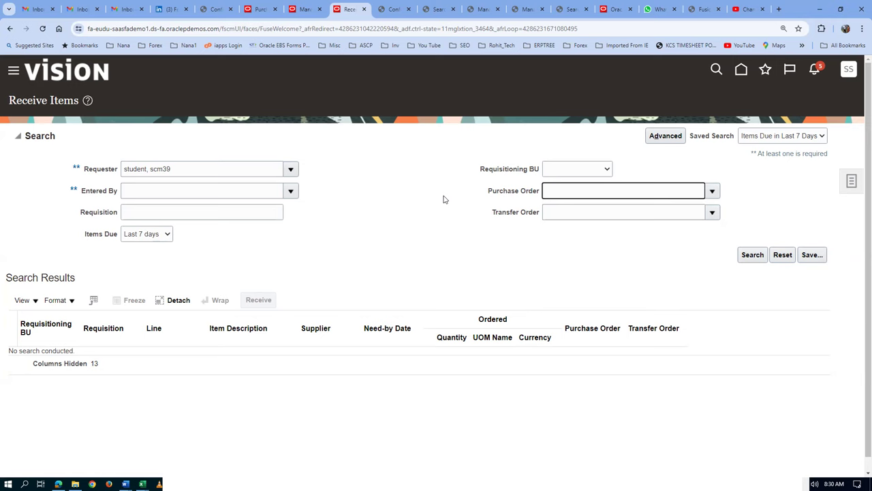
click(143, 211)
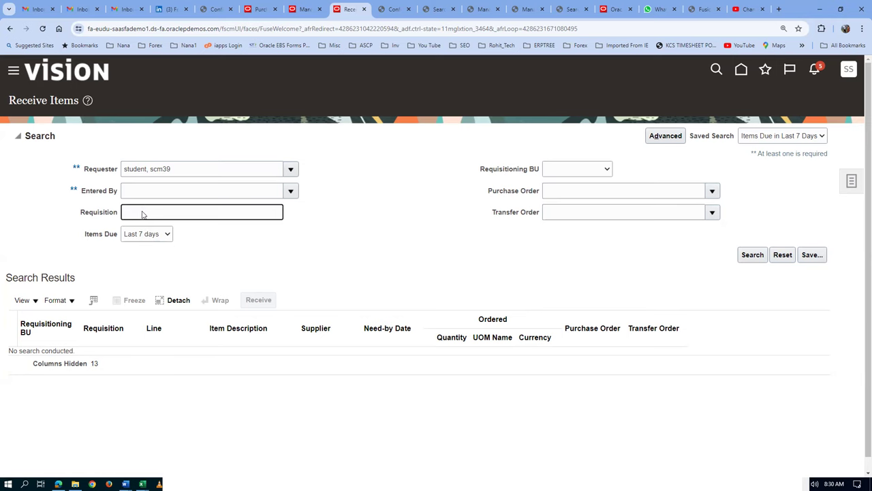
key(alt+Tab)
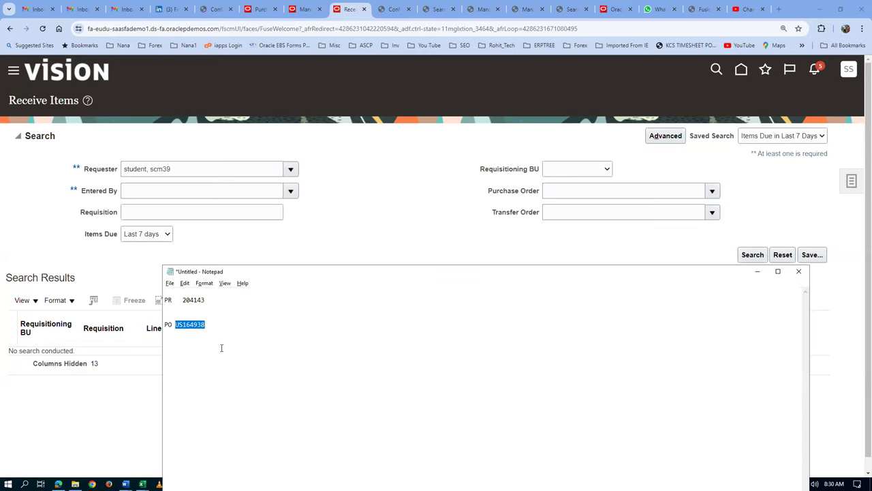
click(221, 349)
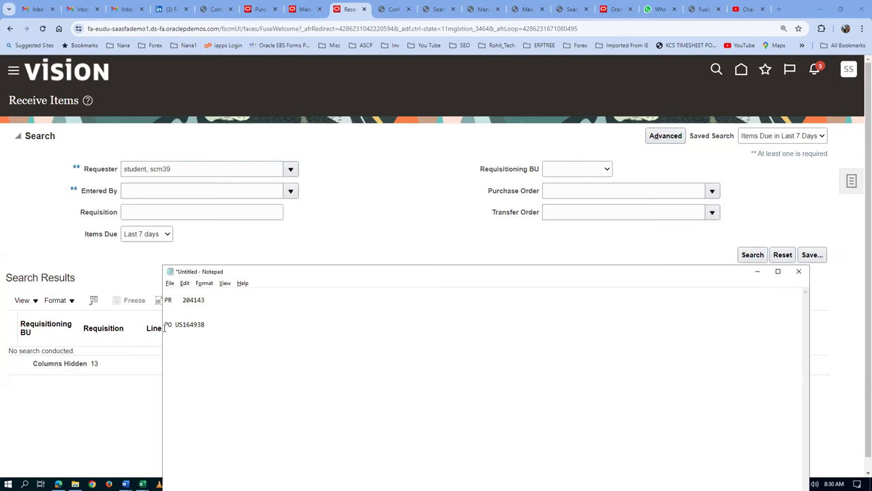
drag(164, 325, 196, 331)
drag(183, 300, 203, 304)
key(ctrl+c)
key(alt+Tab)
key(ctrl+v)
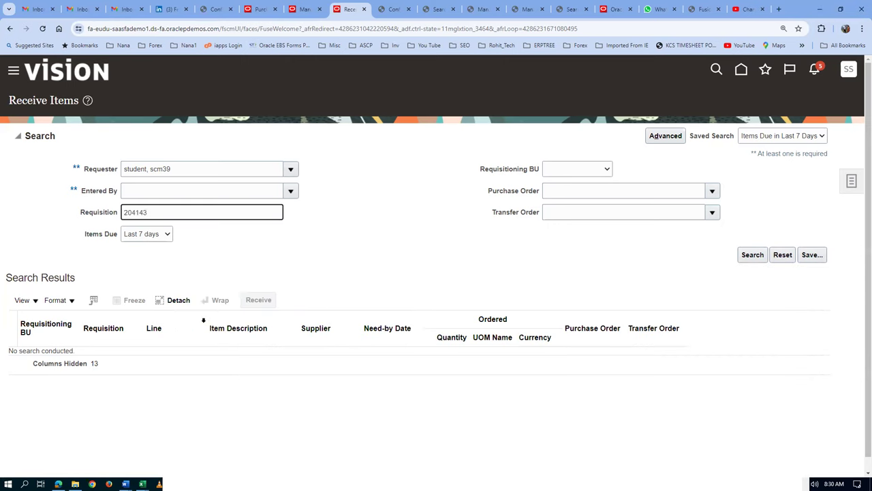
Search for receivable items with Items Due set to Any time, and select the a01_CT_scan_machine line.
click(155, 235)
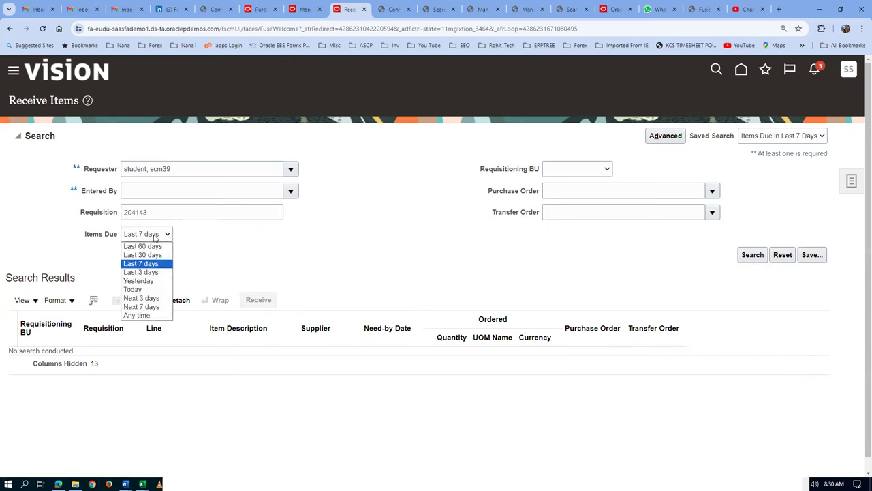
click(154, 236)
click(153, 239)
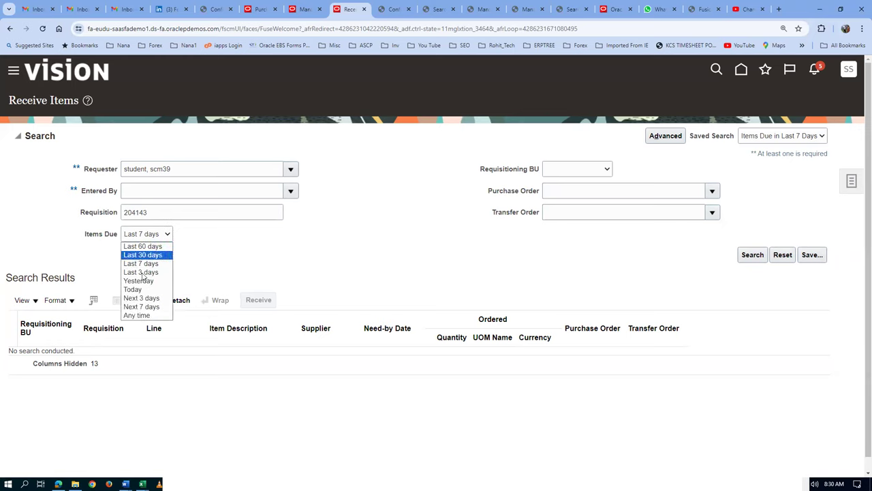
click(135, 316)
click(343, 264)
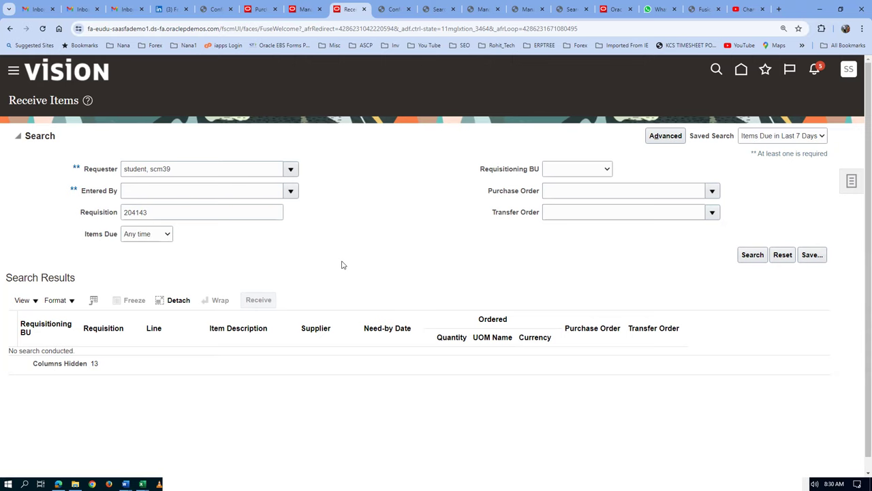
click(751, 257)
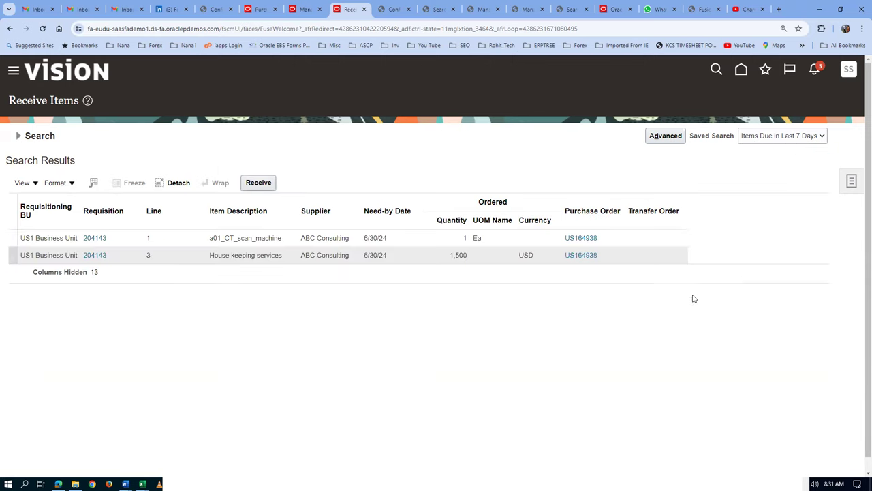
click(172, 255)
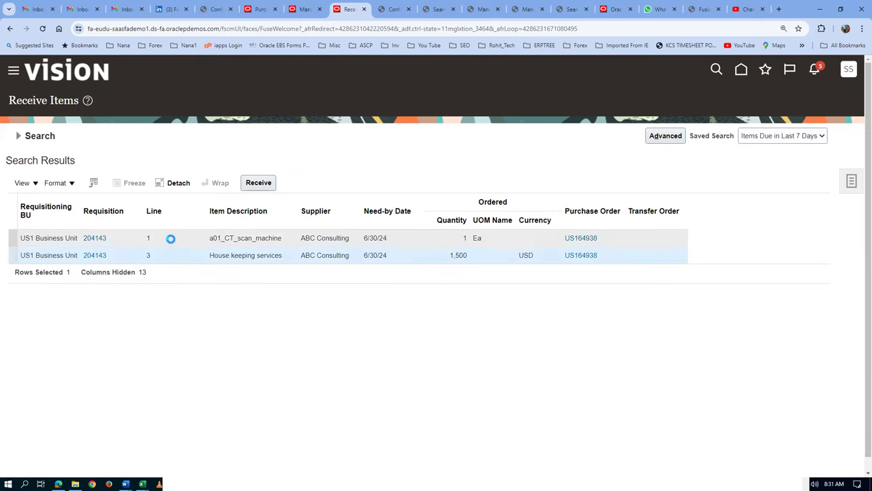
click(171, 238)
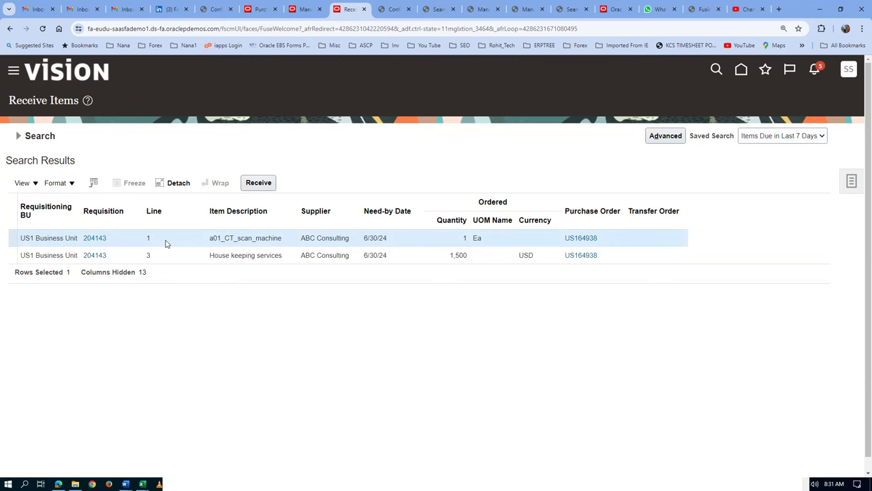
Switch to the 03_Asset_Expense_Items_Sub_Inventories workbook in Excel and examine how asset and expense items are received, returning to Receive Items.
key(alt+Tab)
key(alt+Tab)
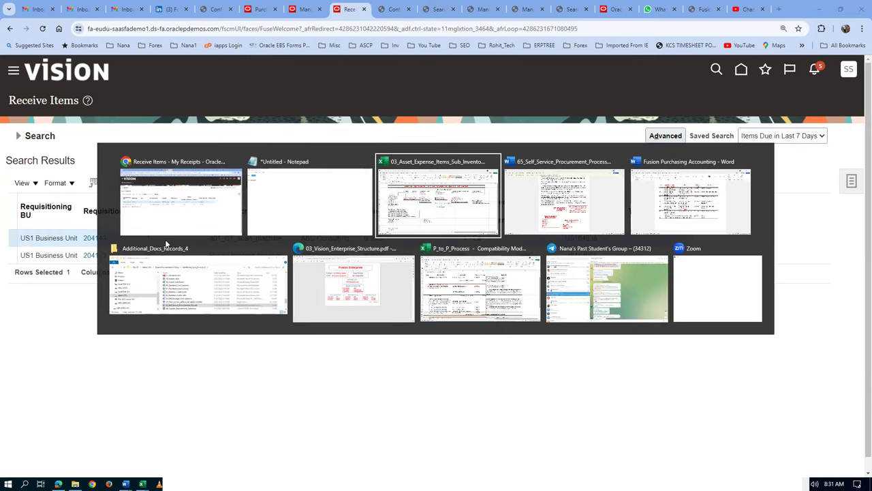
click(204, 218)
click(337, 220)
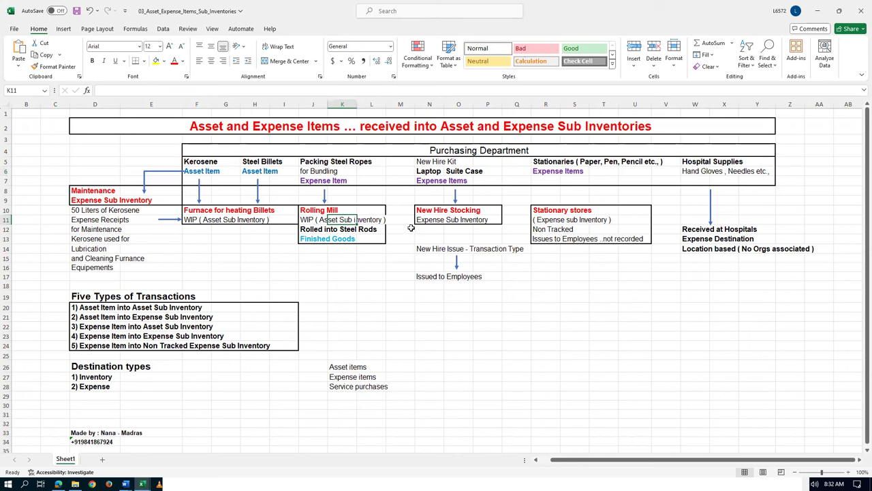
click(492, 308)
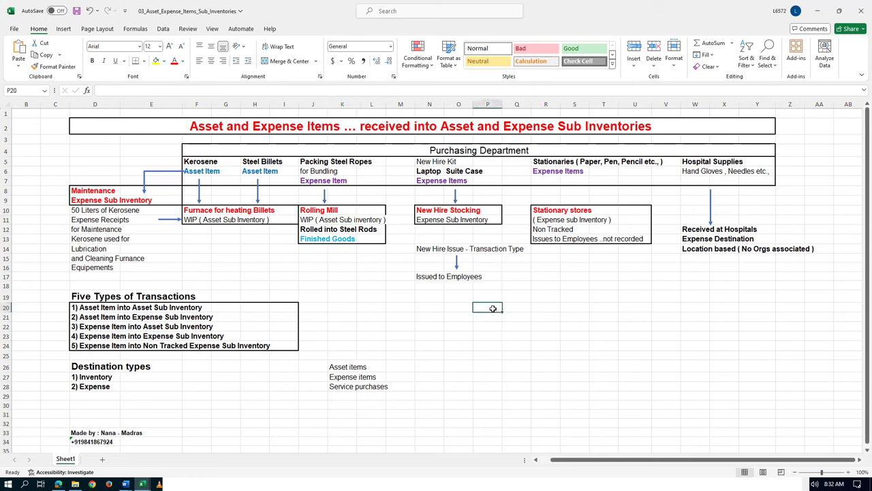
click(513, 310)
click(543, 307)
click(576, 309)
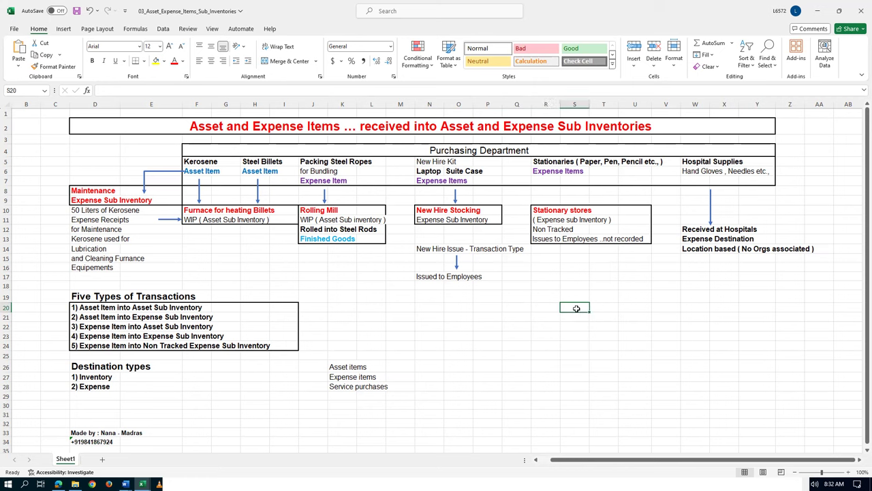
click(609, 308)
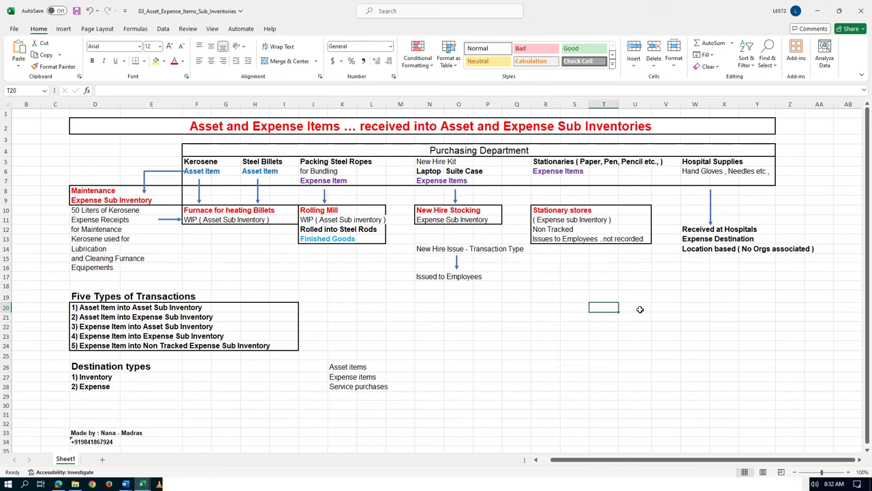
click(640, 310)
click(599, 307)
key(alt+Tab)
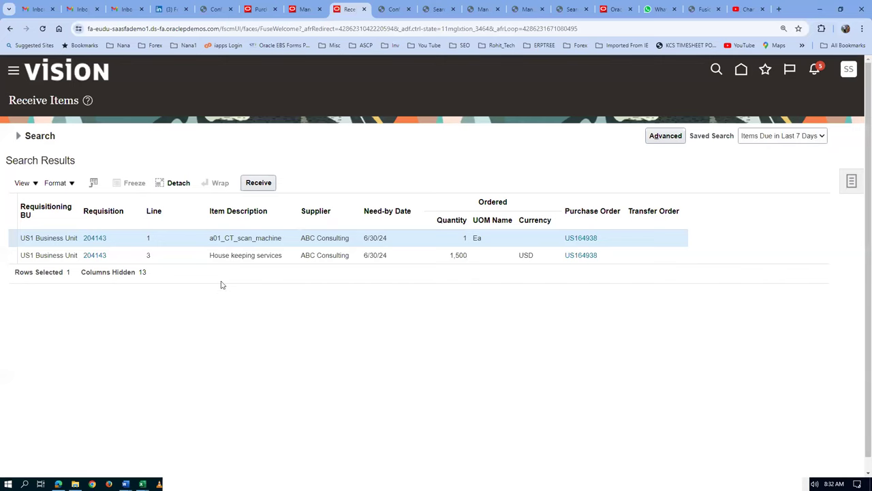
Start a receipt for the selected a01_CT_scan_machine line and request its receipt quantity.
click(261, 188)
click(254, 183)
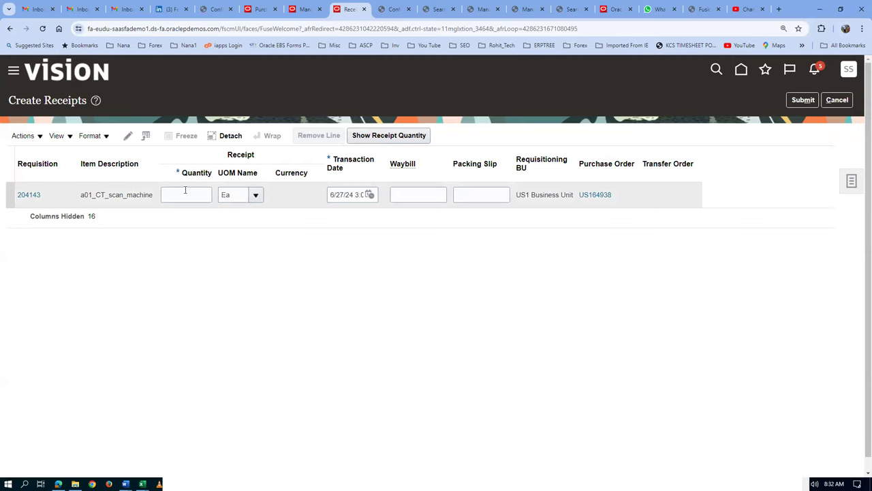
click(399, 136)
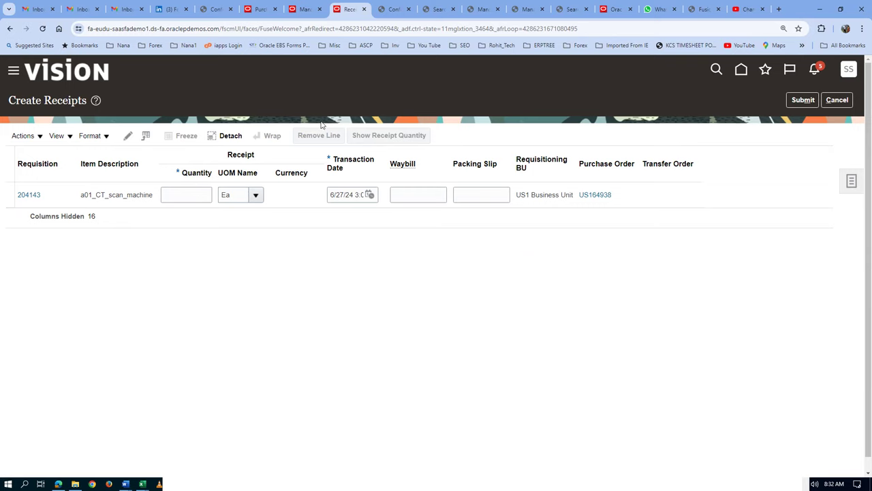
Review the open order and requisition pages and check the Default Deliver-to Organization in Configure Requisitioning Business Function for US1 Business Unit.
click(304, 9)
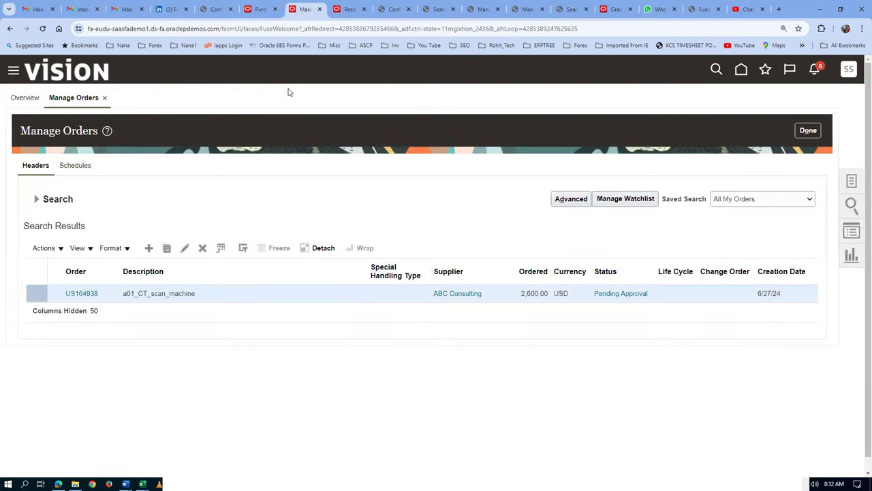
click(262, 9)
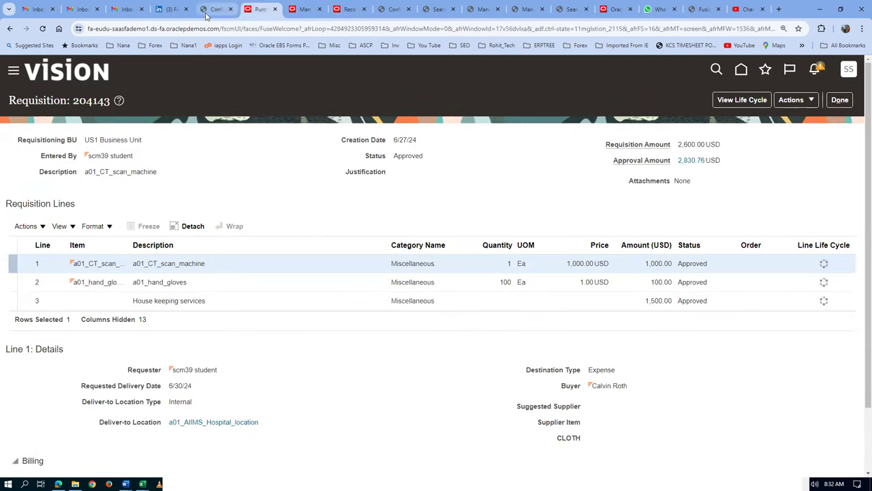
click(208, 11)
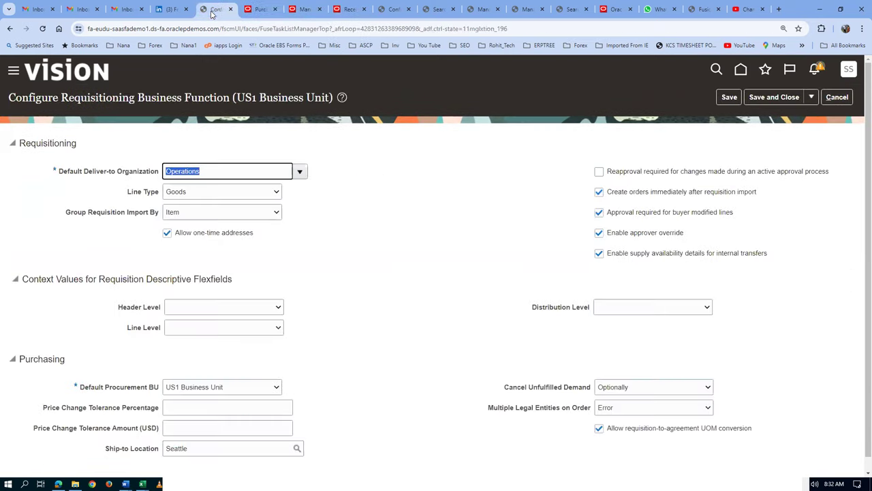
click(208, 175)
drag(208, 175, 164, 174)
key(alt+Tab)
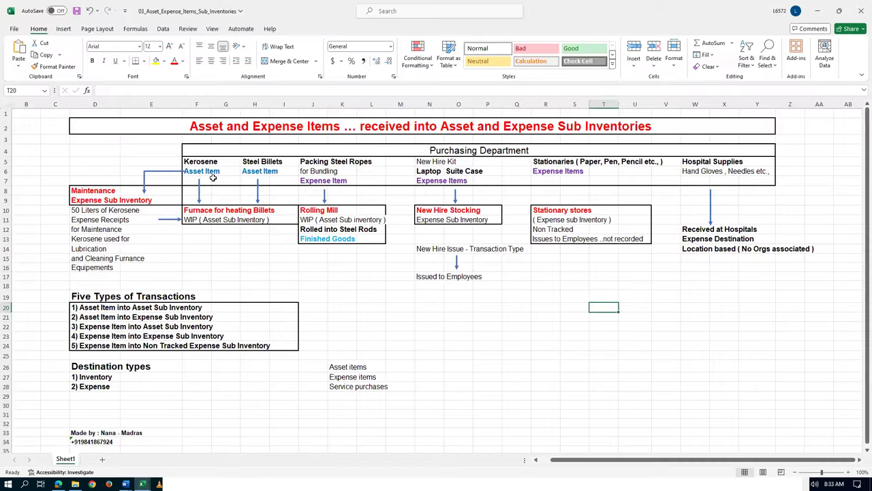
key(alt+Tab)
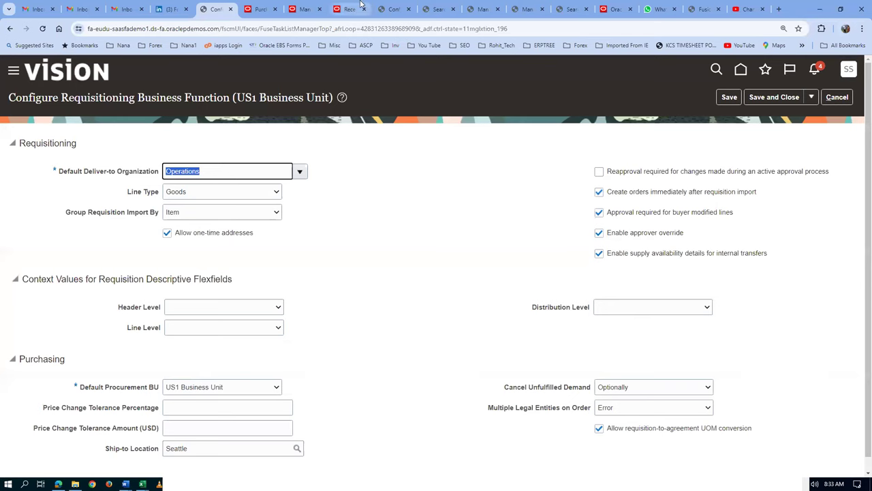
Return to Create Receipts, read the error message about the inventory organization, and dismiss it.
click(347, 10)
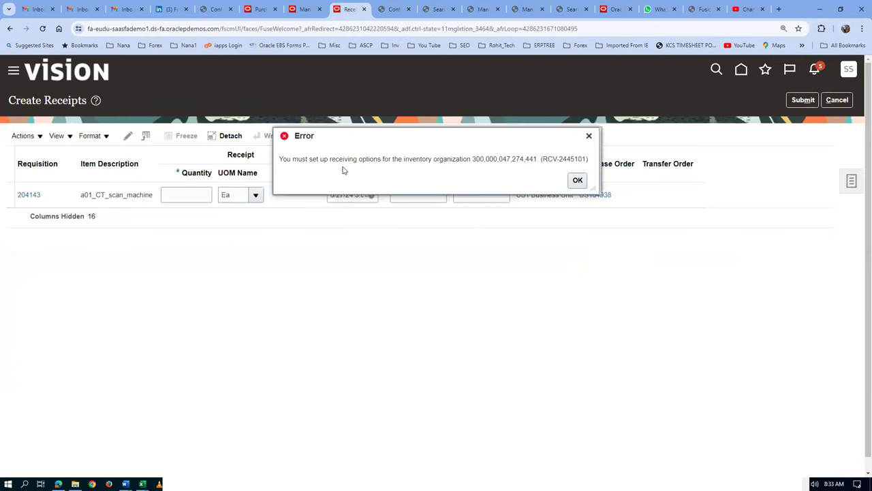
drag(338, 159, 462, 159)
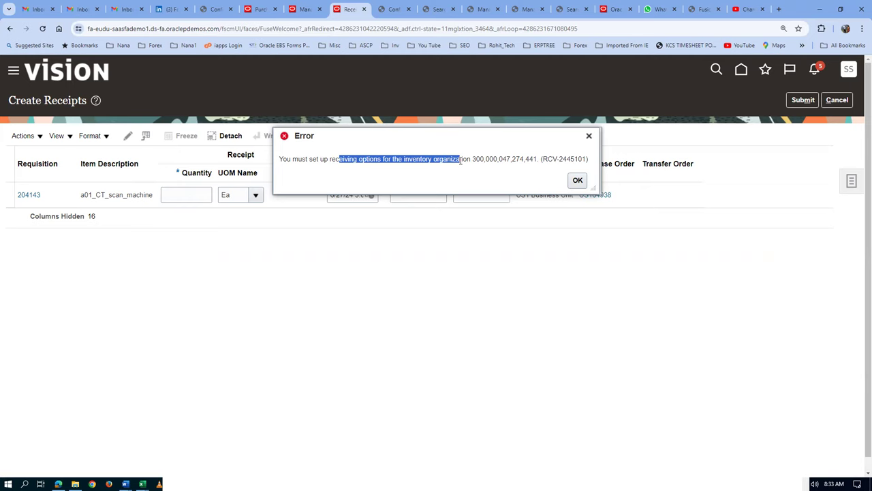
click(396, 174)
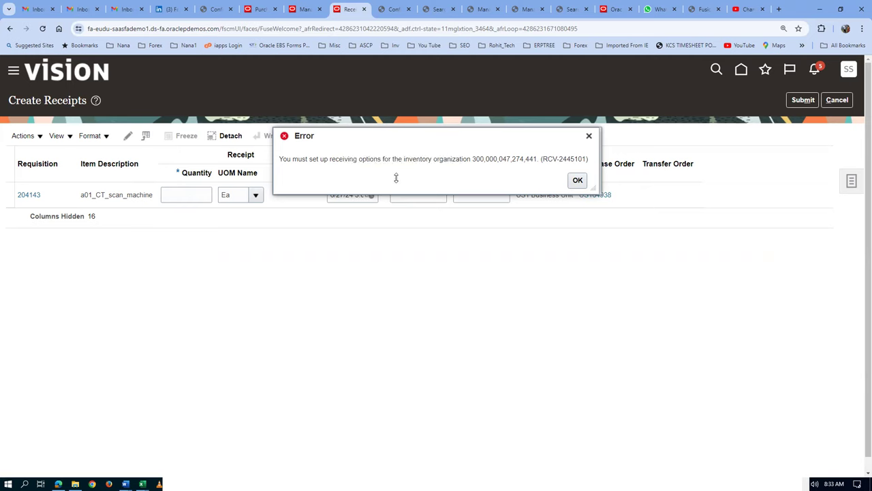
drag(339, 159, 456, 160)
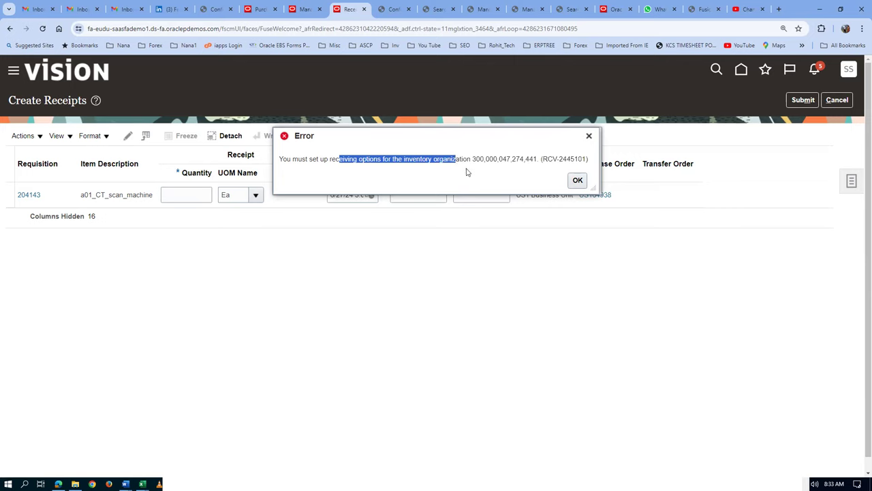
click(578, 181)
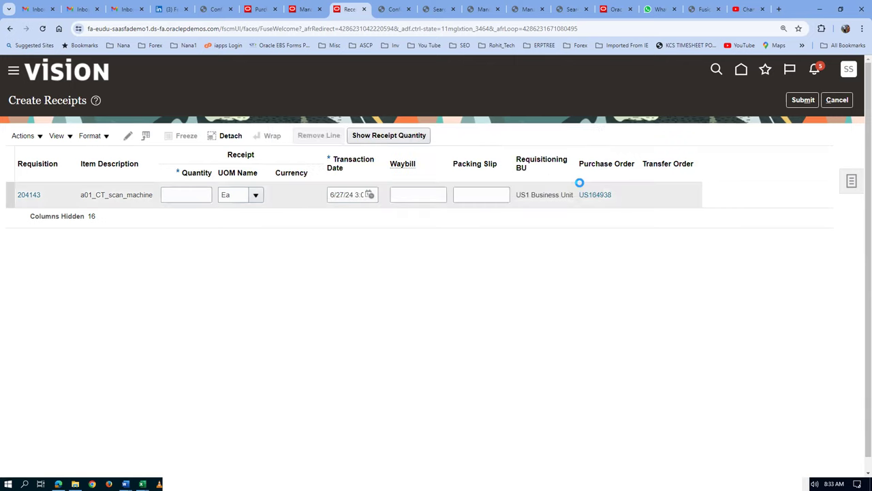
Return to the setup task search, look up "man%rec%para%", and open Manage Receiving Parameters.
click(395, 11)
click(830, 101)
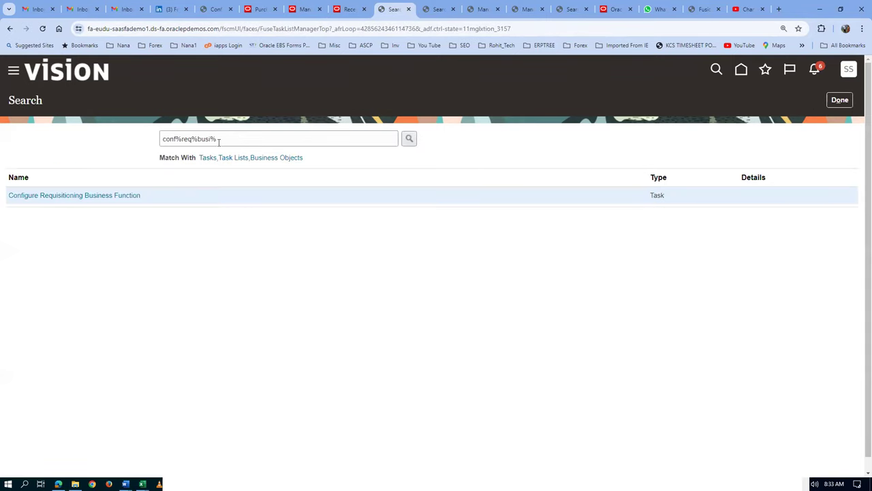
click(211, 139)
text(man%)
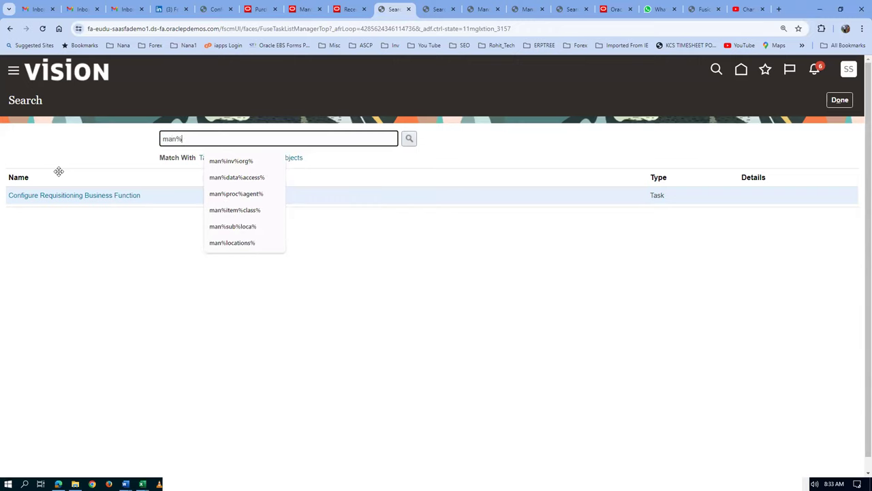
text(rec%para%)
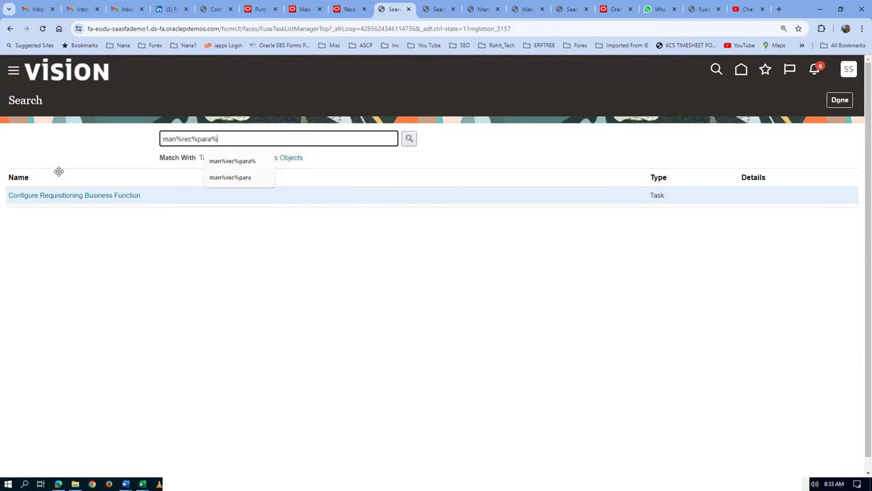
key(Return)
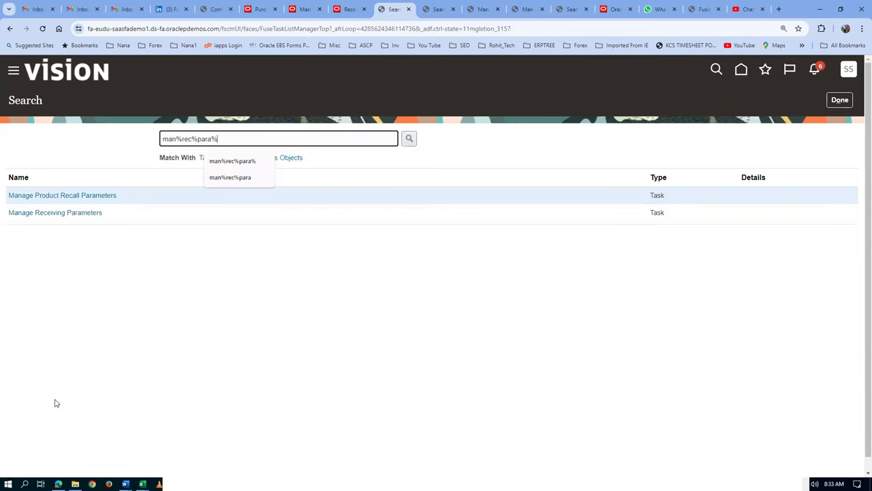
click(55, 213)
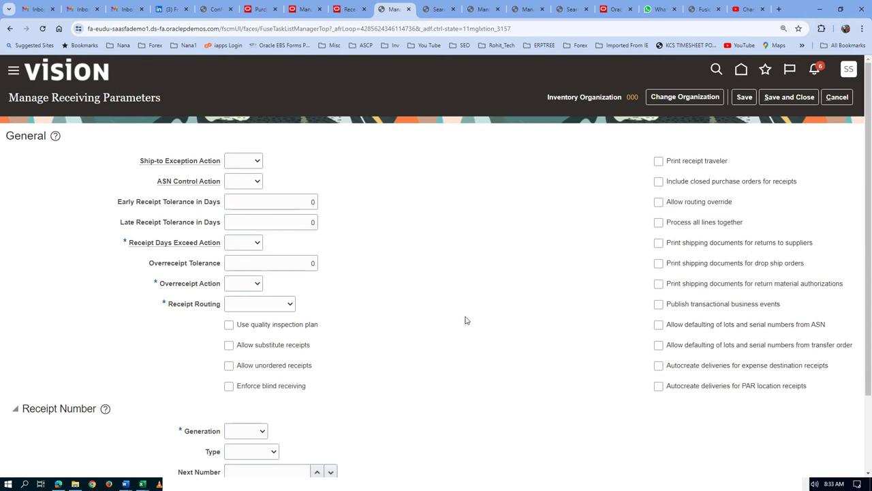
Set the Overreceipt Action to None and the general Receipt Routing to Direct delivery.
click(240, 285)
click(243, 302)
click(244, 304)
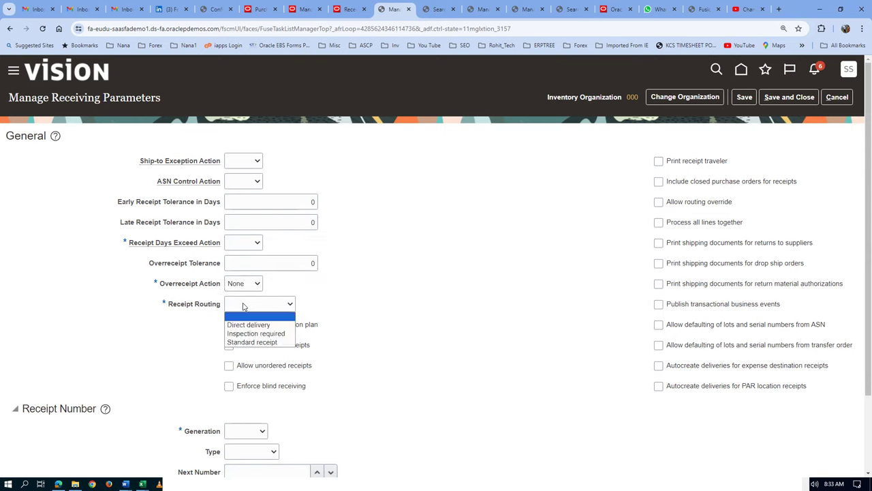
click(248, 325)
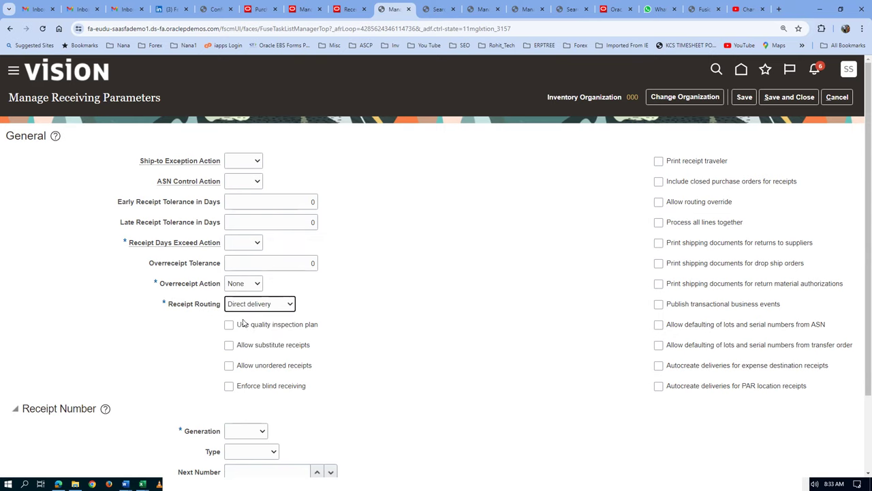
Configure receipt numbering as Automatic, Numeric, with next number 5000, and set the RMA receipt routing to Standard receipt.
scroll(304, 324, down, 2)
click(246, 339)
click(247, 357)
click(246, 357)
click(246, 357)
click(240, 379)
click(252, 378)
text(5000)
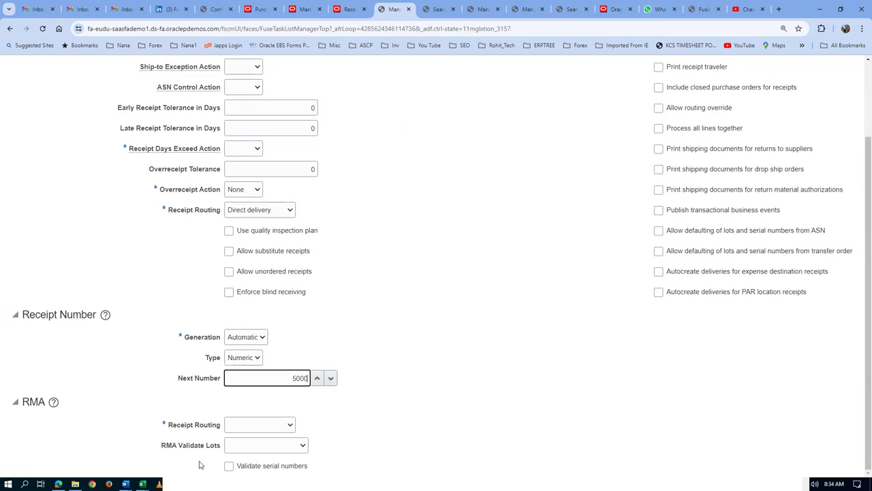
click(257, 429)
click(253, 464)
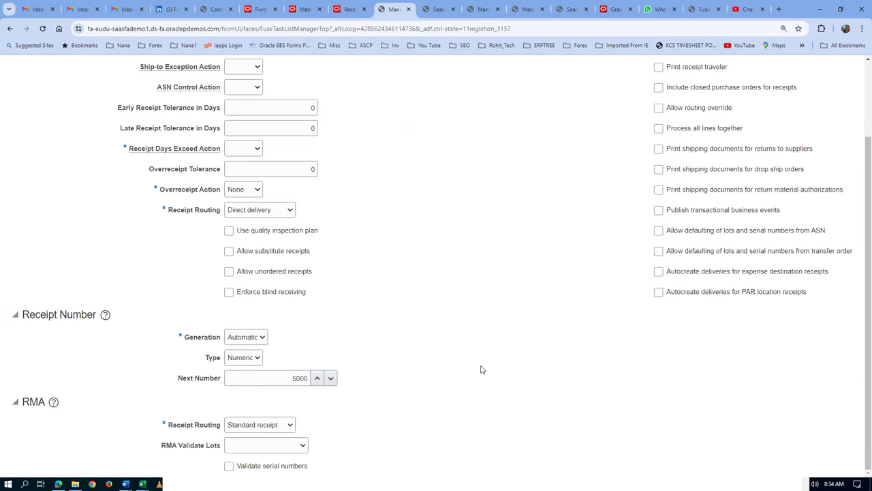
Set the Receipt Days Exceed Action to None and save and close the receiving parameters.
scroll(479, 371, up, 3)
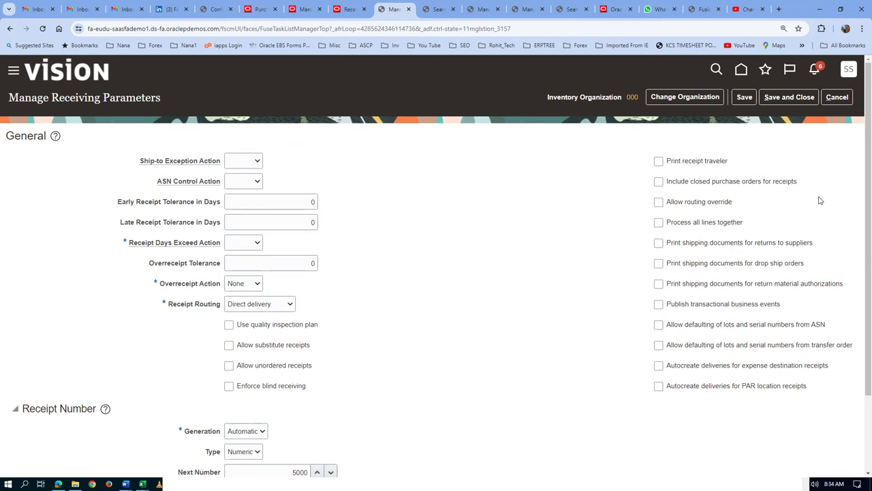
click(799, 98)
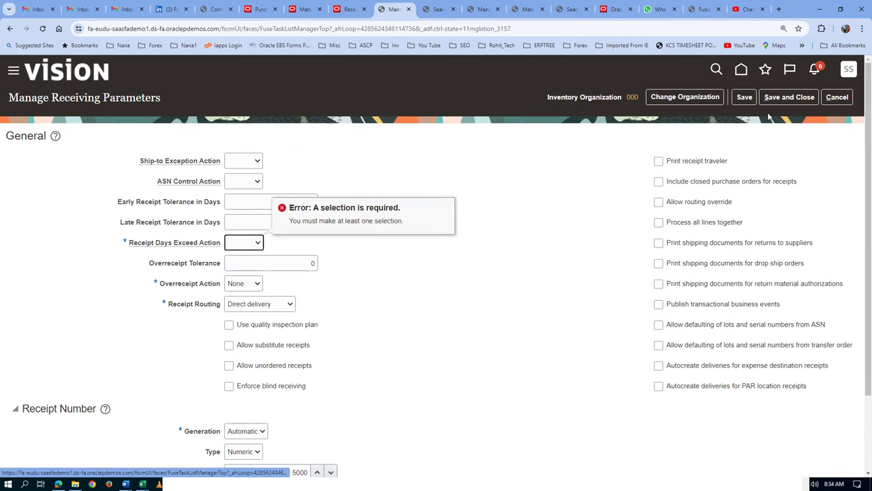
click(257, 243)
click(245, 263)
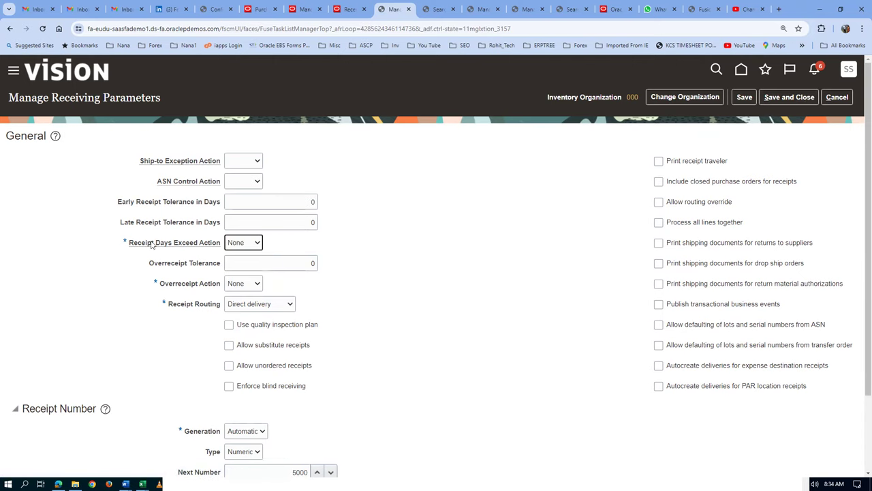
click(816, 97)
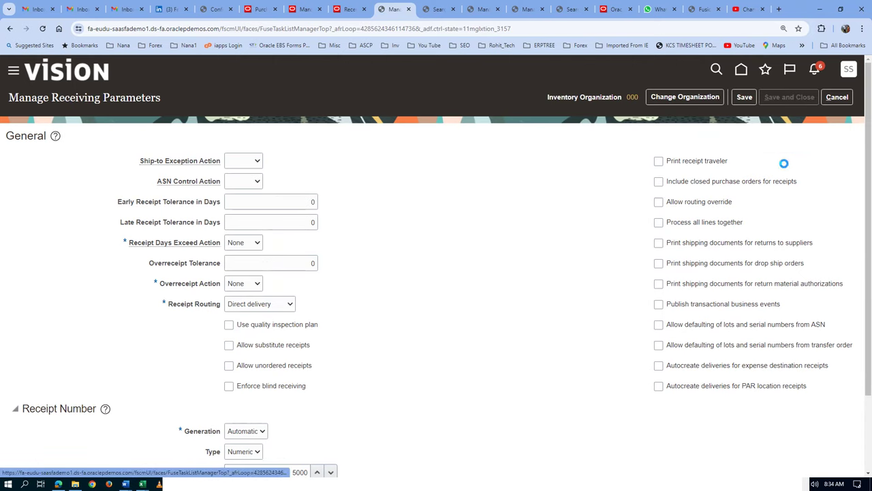
Return to Create Receipts, fill in the a01_CT_scan_machine line's receipt quantity, and submit the receipt, acknowledging the confirmation.
click(349, 10)
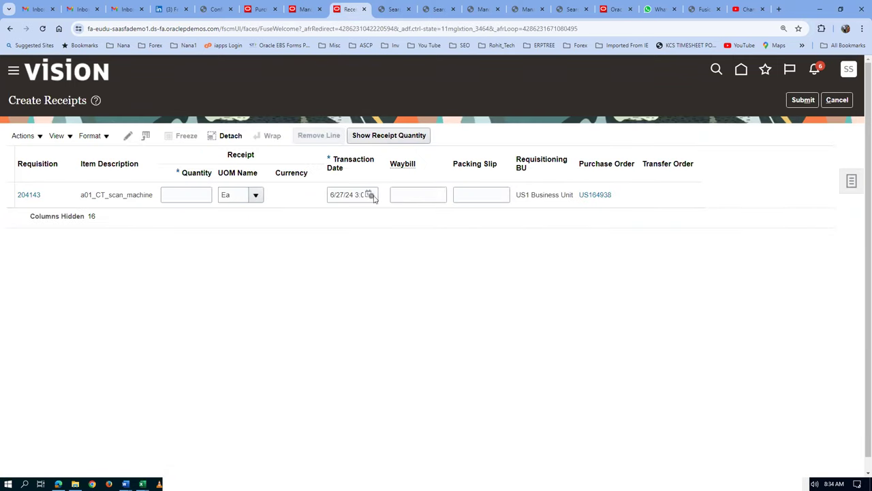
click(388, 137)
click(805, 102)
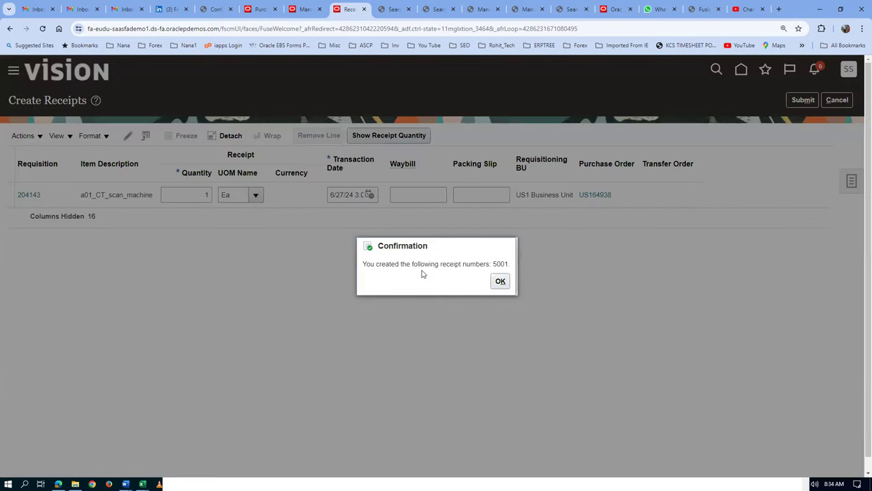
drag(492, 263, 510, 264)
click(387, 263)
click(500, 282)
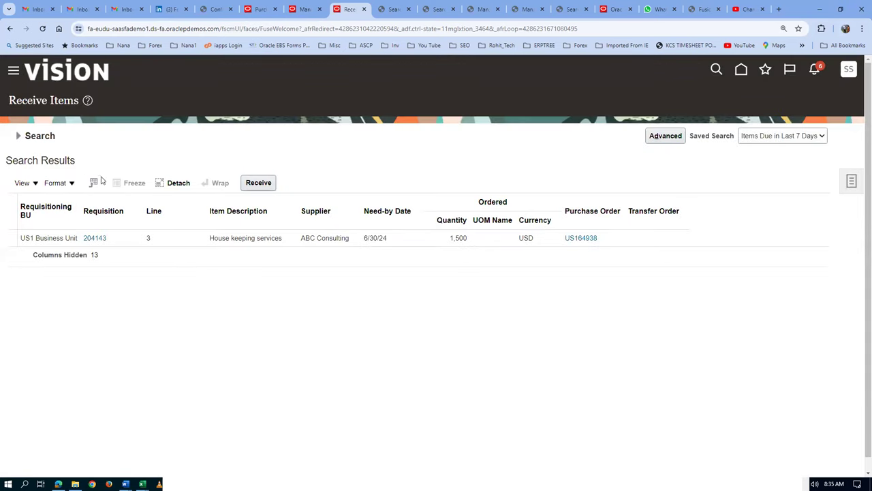
Open Manage Receipts and search for receipt 5001.
click(17, 136)
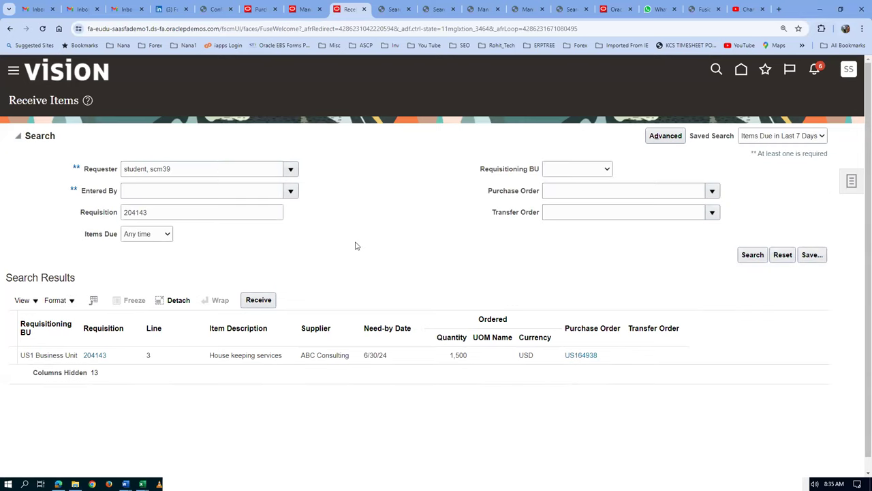
click(851, 181)
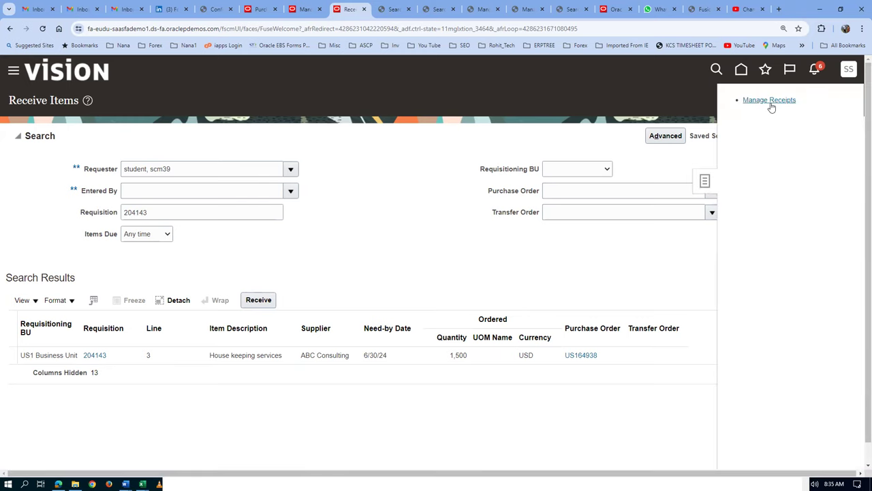
click(770, 100)
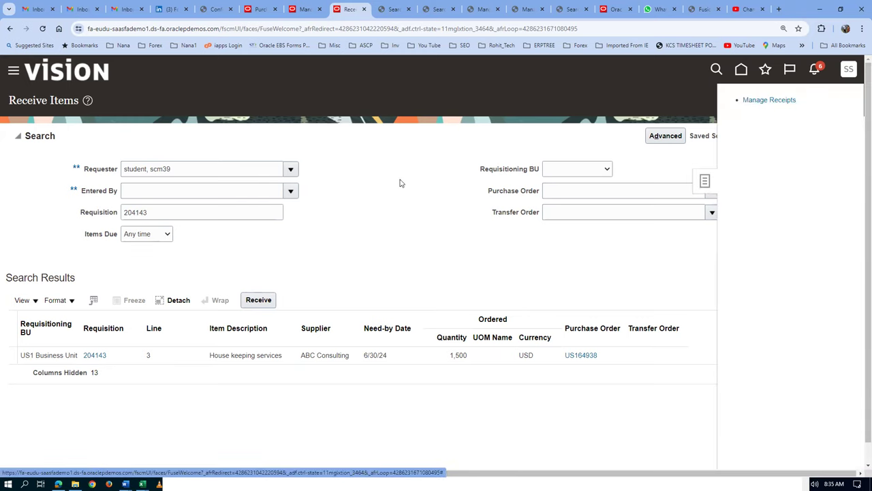
click(201, 151)
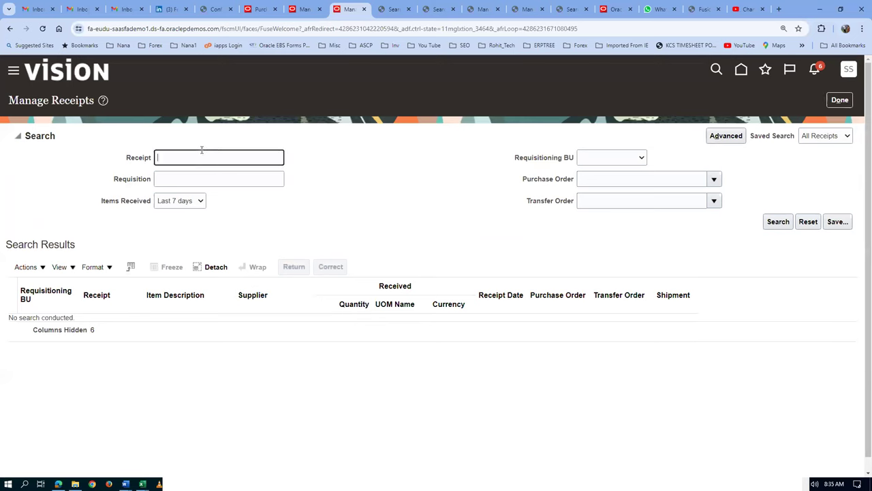
text(5001)
key(Tab)
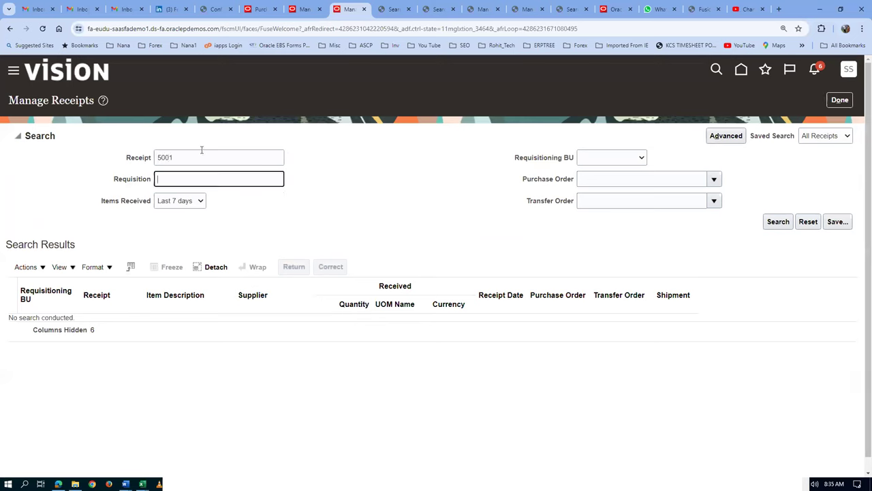
click(244, 276)
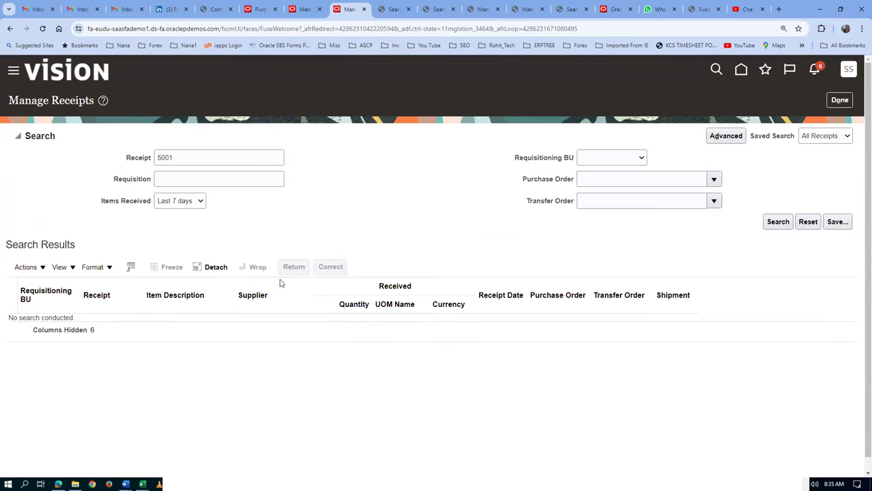
click(117, 243)
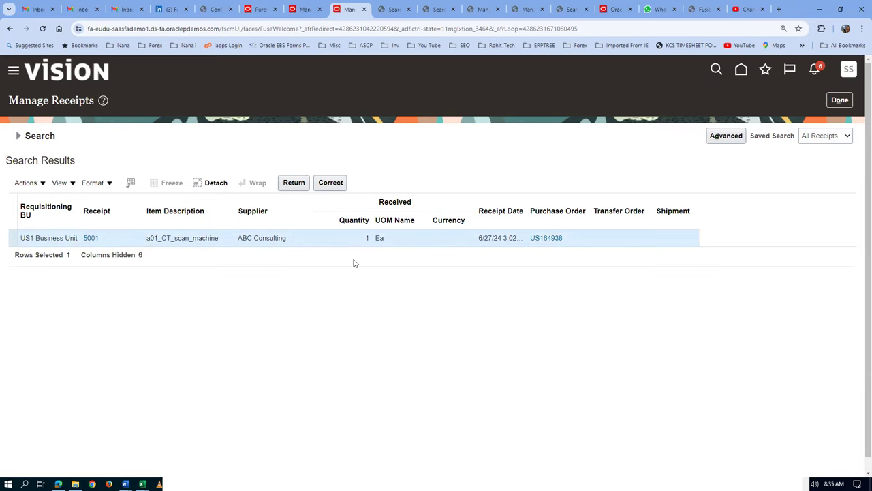
Submit a return of 0.25 Ea of a01_CT_scan_machine with reason Damaged and RMA 123456, and go back to Receive Items.
click(298, 185)
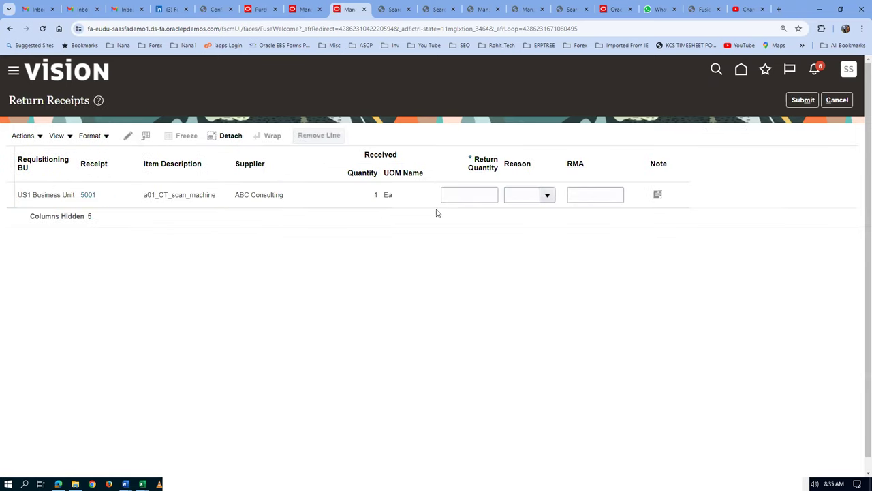
click(454, 197)
text(0.25)
key(Tab)
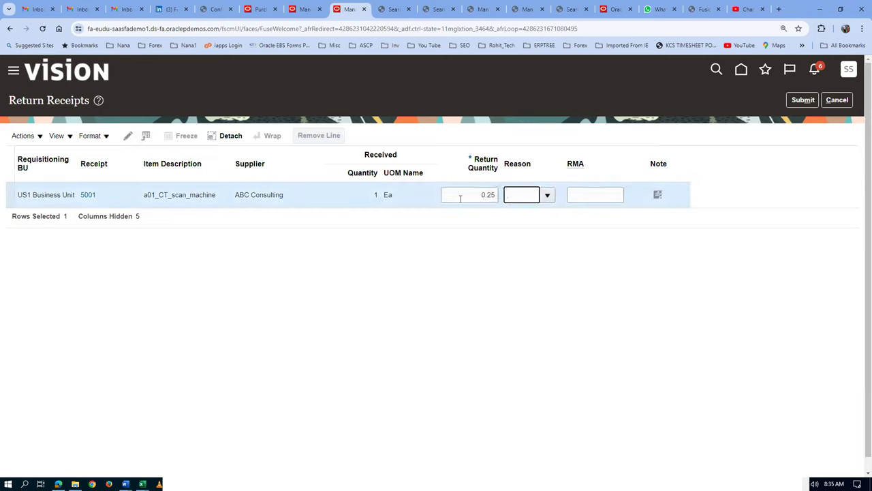
click(535, 269)
click(294, 251)
click(574, 195)
text(123456)
click(572, 294)
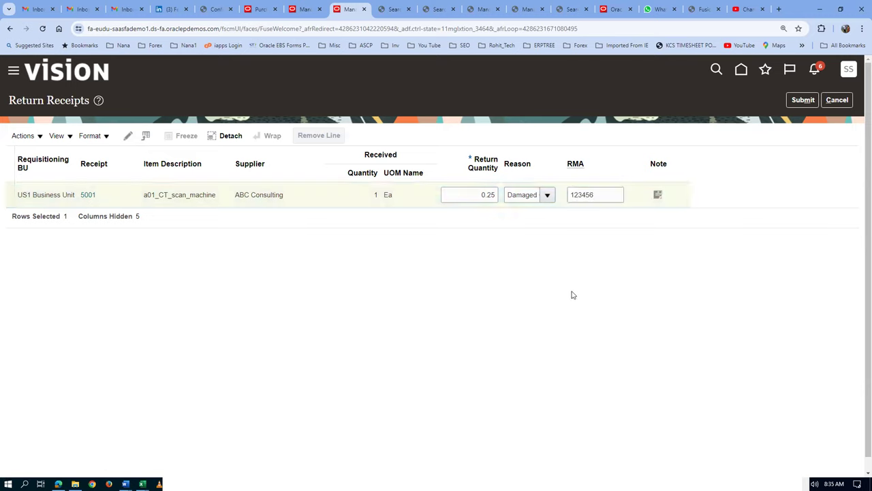
click(803, 100)
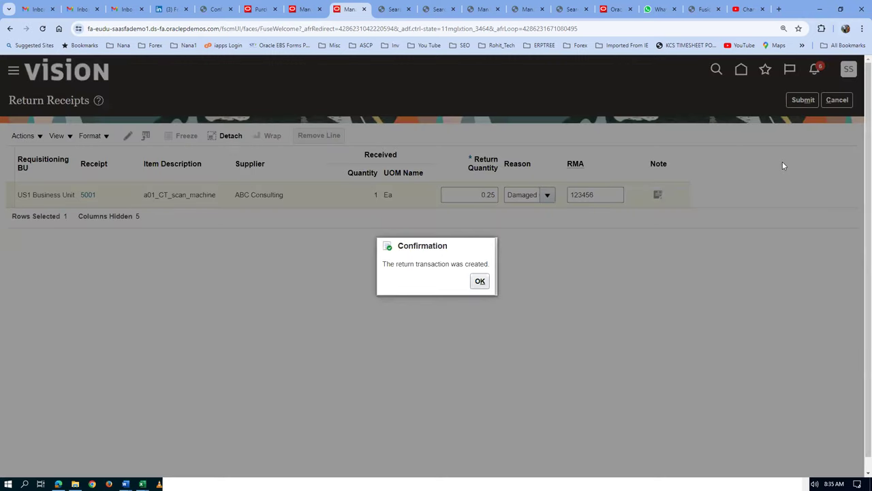
click(480, 282)
click(839, 100)
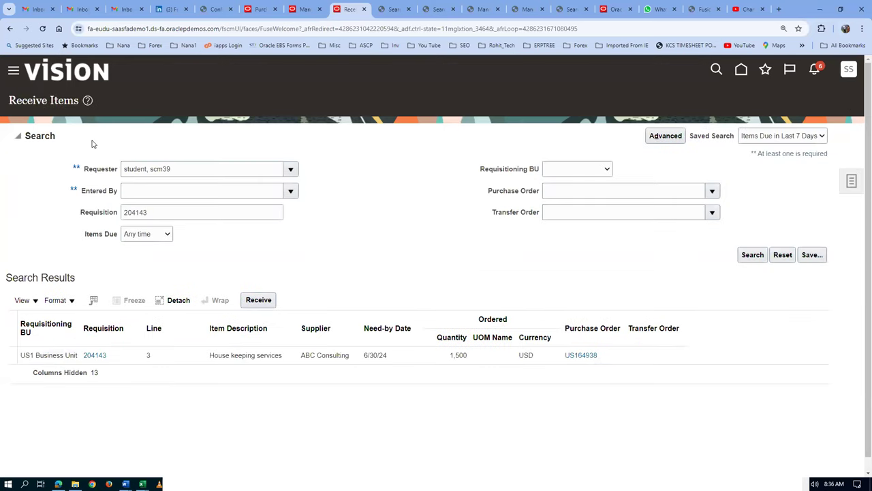
Search again for the requisition's lines that are open for receiving.
click(751, 255)
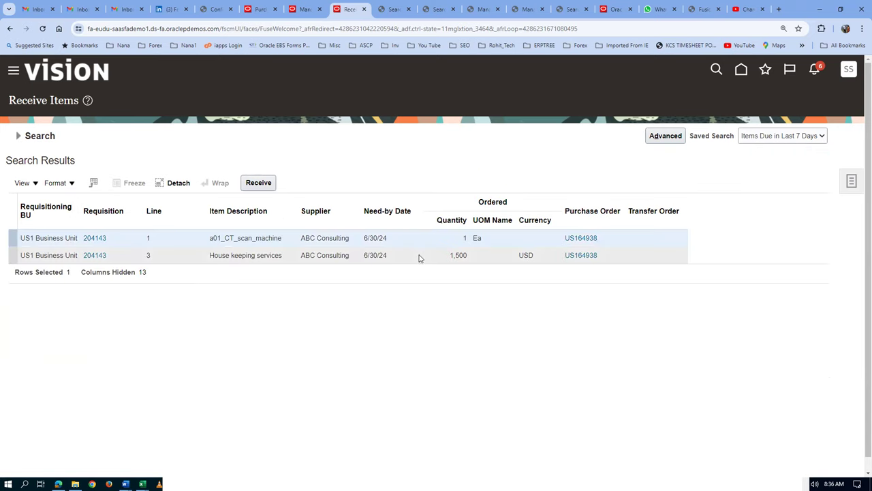
click(162, 246)
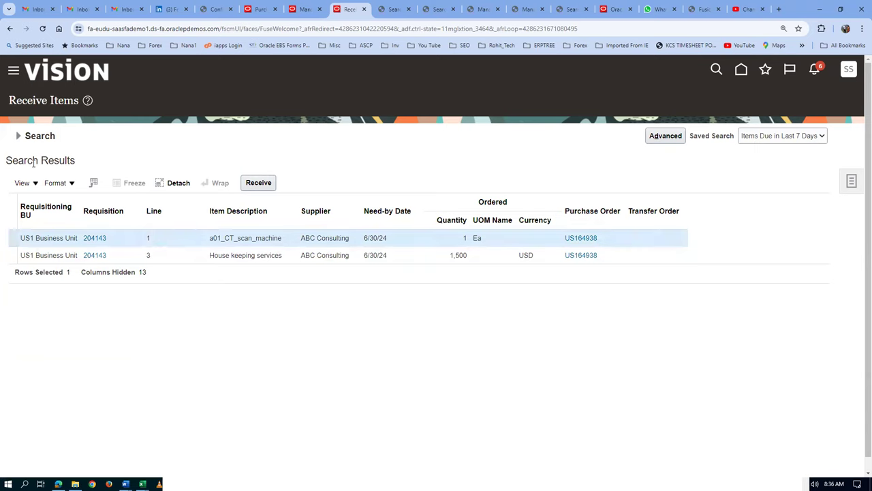
click(19, 136)
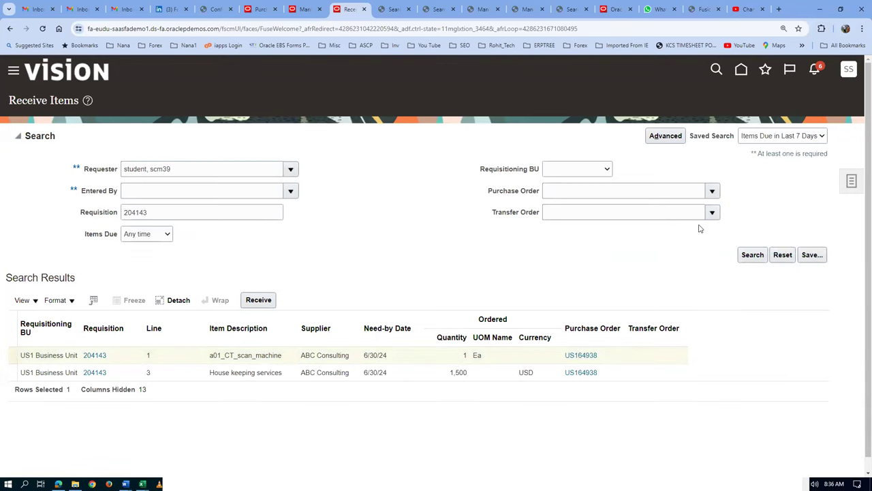
click(753, 254)
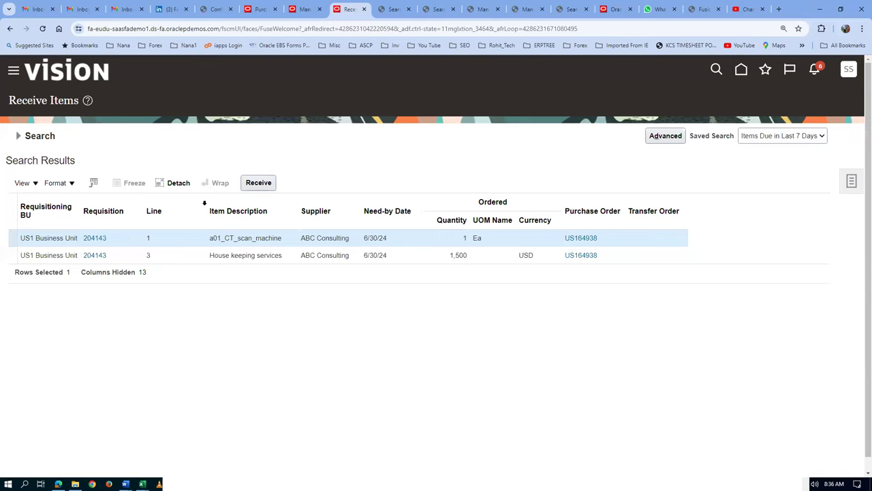
Start a receipt for the a01_CT_scan_machine line, check its receipt quantity, and cancel the receipt.
click(265, 184)
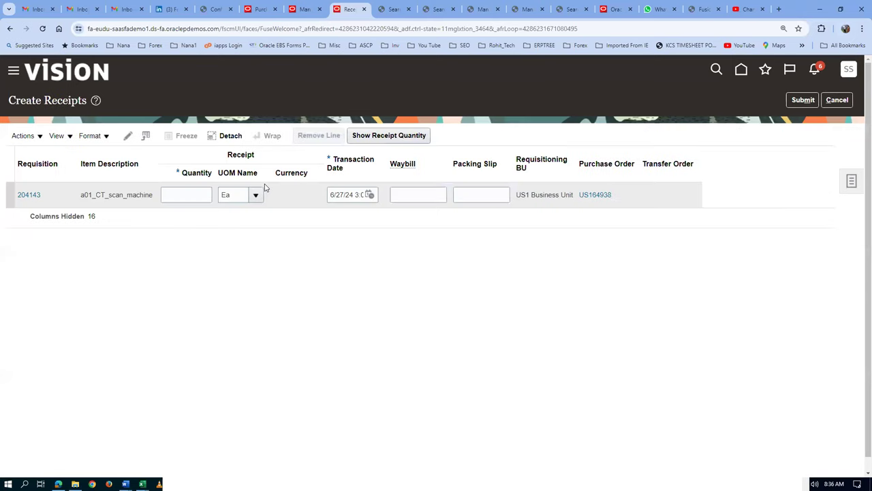
click(397, 135)
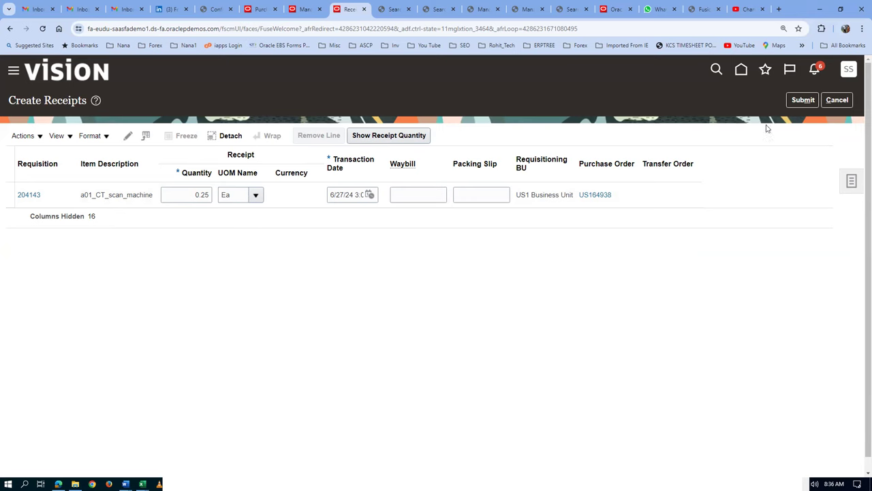
click(838, 101)
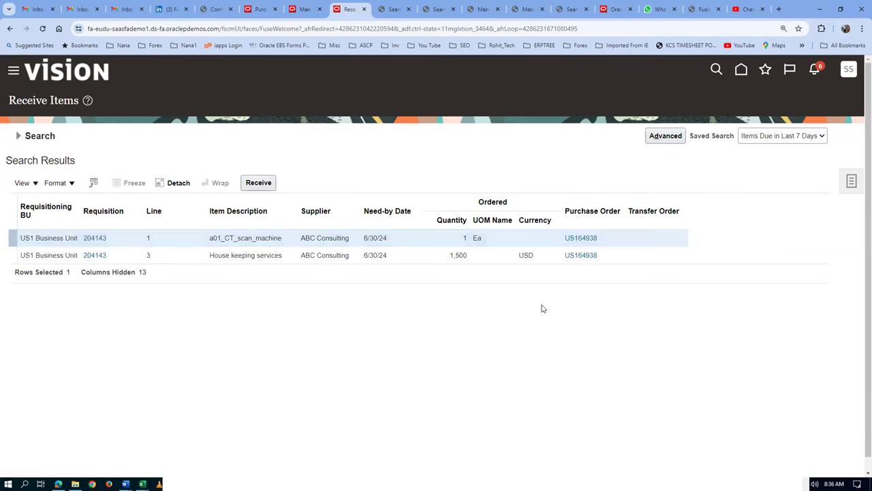
Receive the House keeping services line of requisition 204143 for the full 1,500 USD and submit the receipt.
click(190, 261)
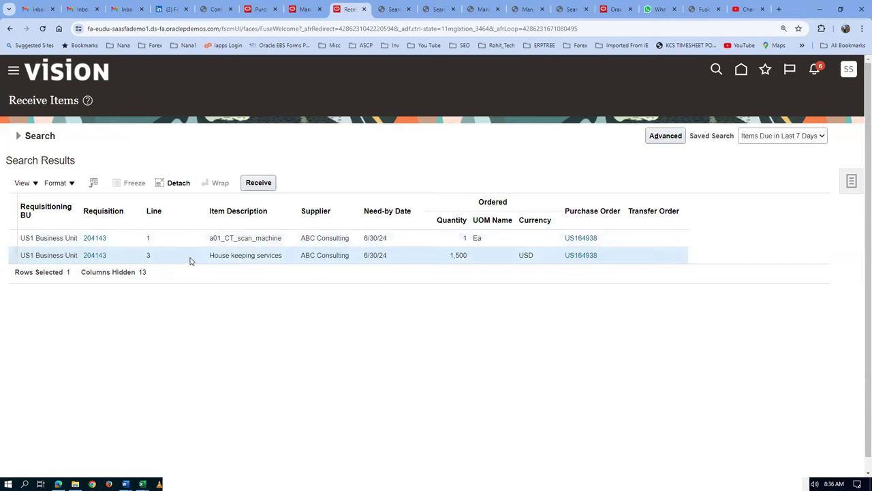
click(264, 186)
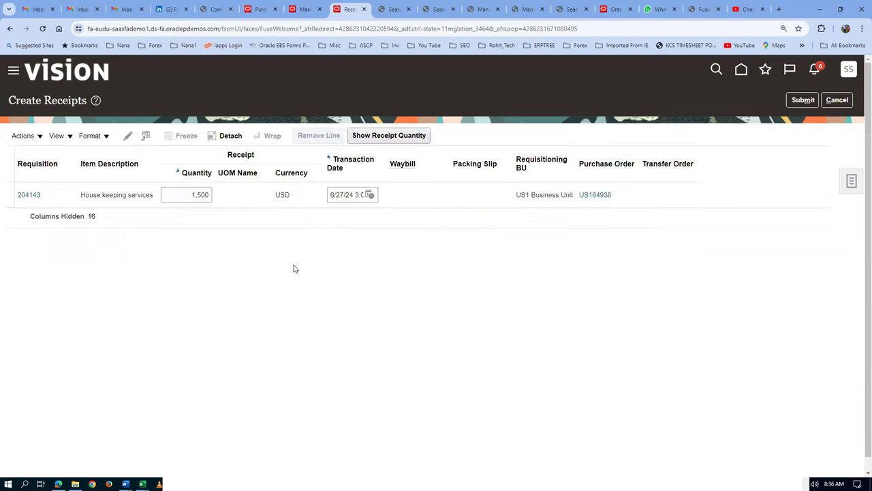
click(179, 197)
click(211, 196)
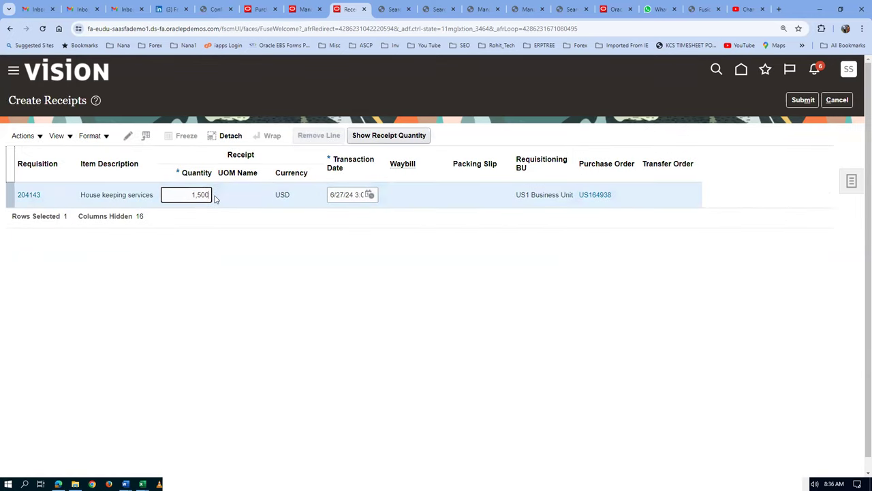
drag(194, 195, 213, 198)
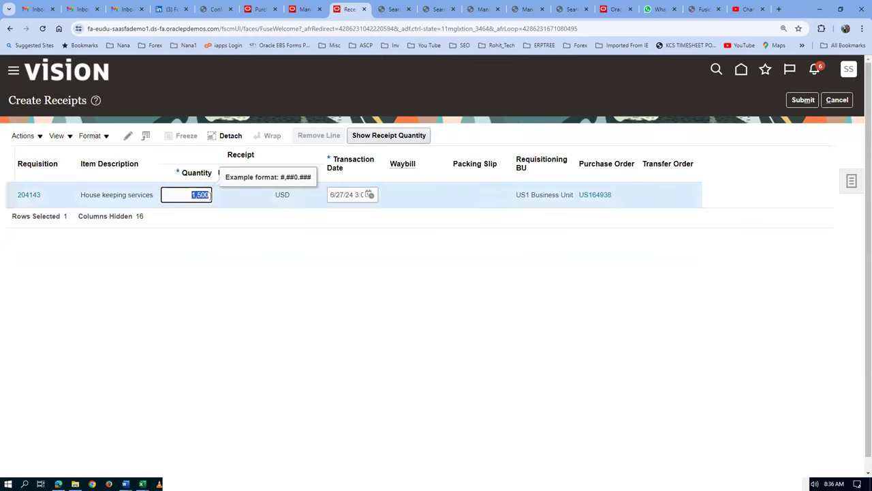
click(293, 315)
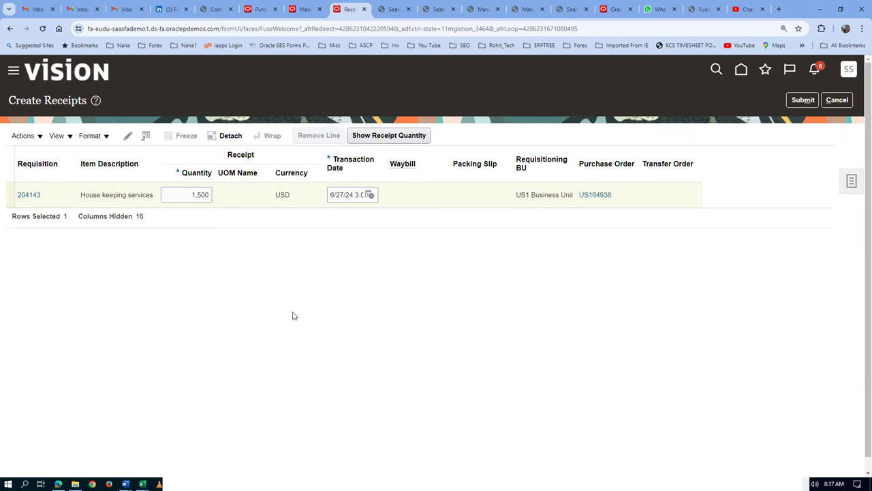
click(803, 100)
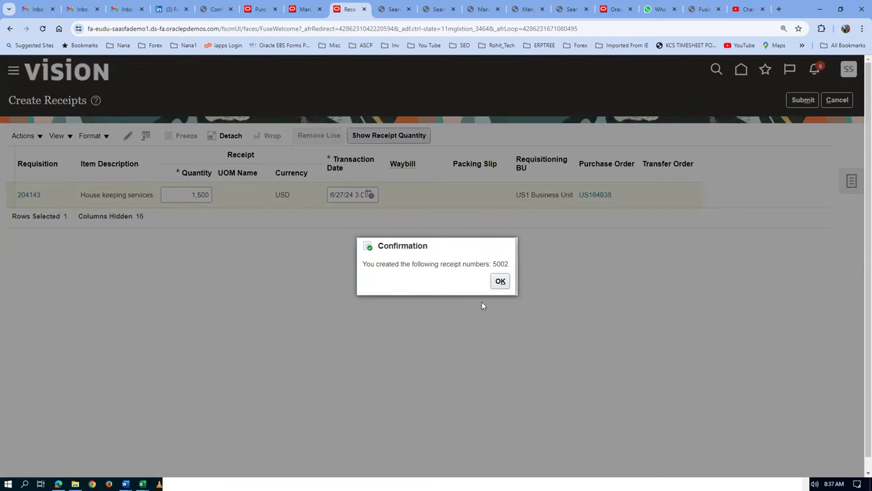
click(500, 282)
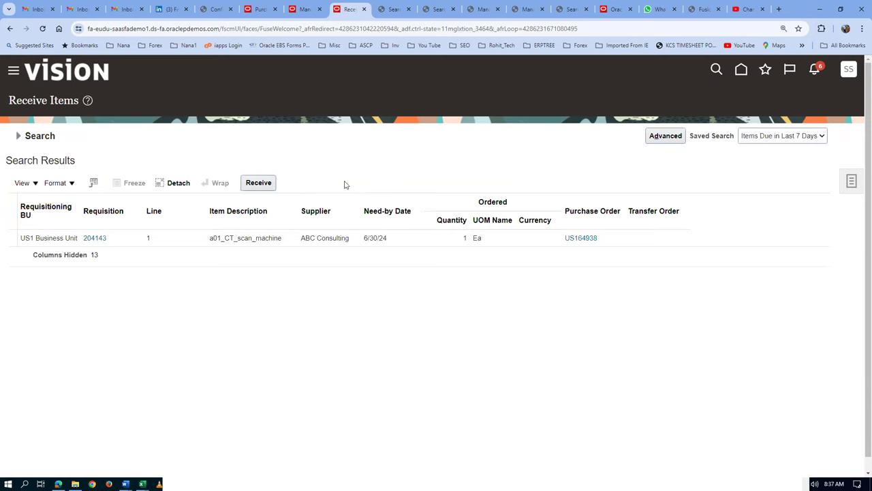
Open Manage Receipts and run a search for the existing receipts.
click(851, 182)
click(787, 100)
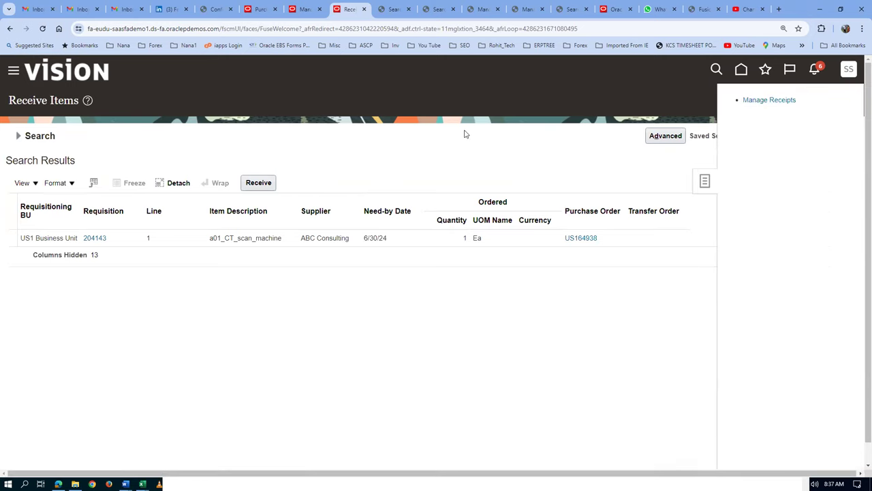
click(767, 224)
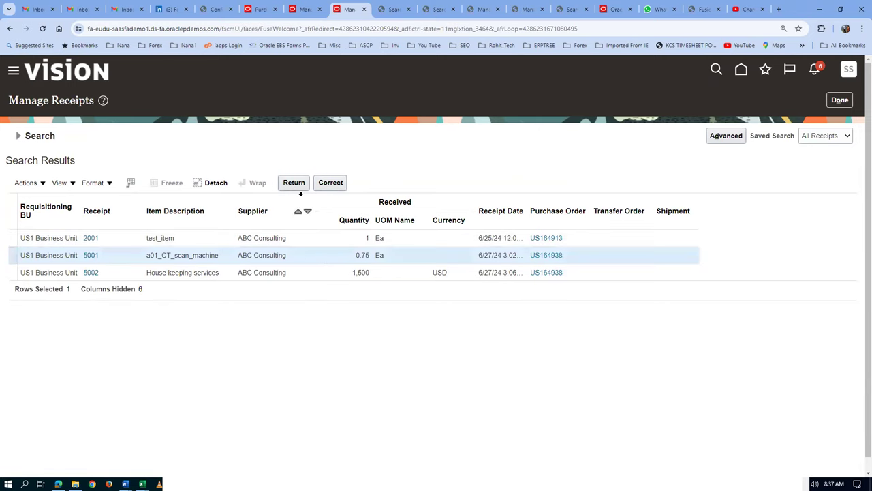
Try to return the House keeping services receipt 5002 and dismiss the resulting dialog.
click(315, 272)
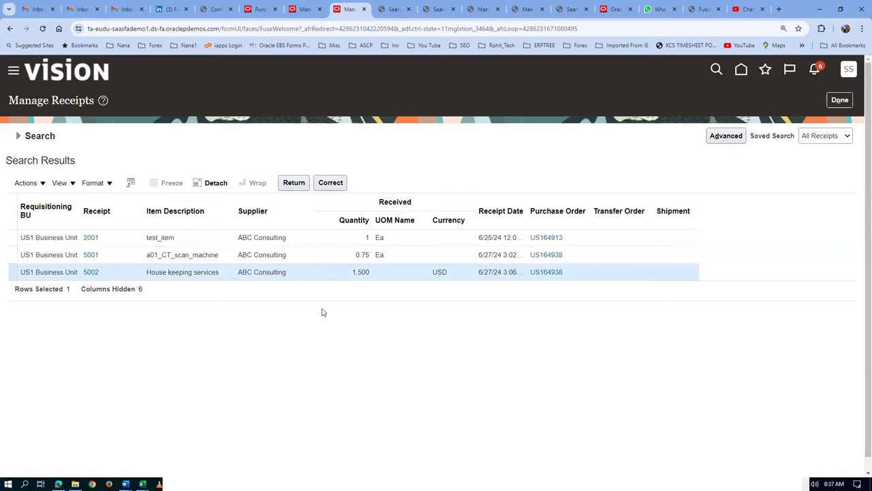
click(295, 184)
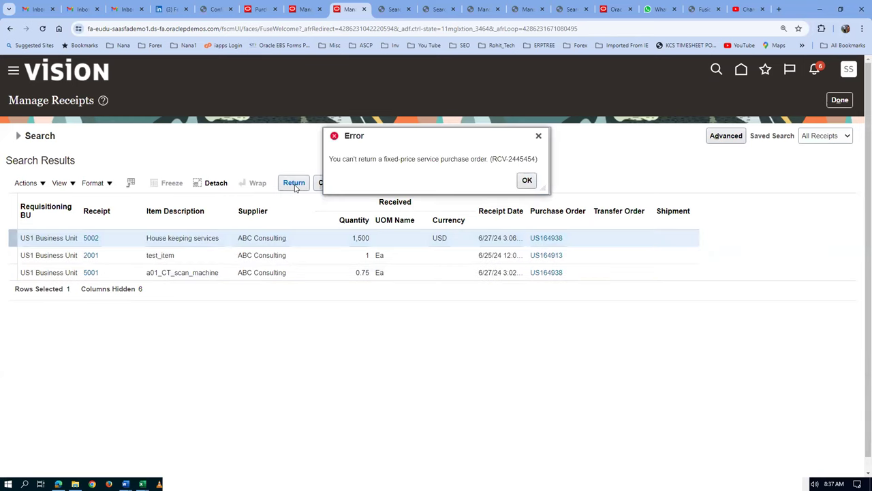
drag(346, 160, 464, 168)
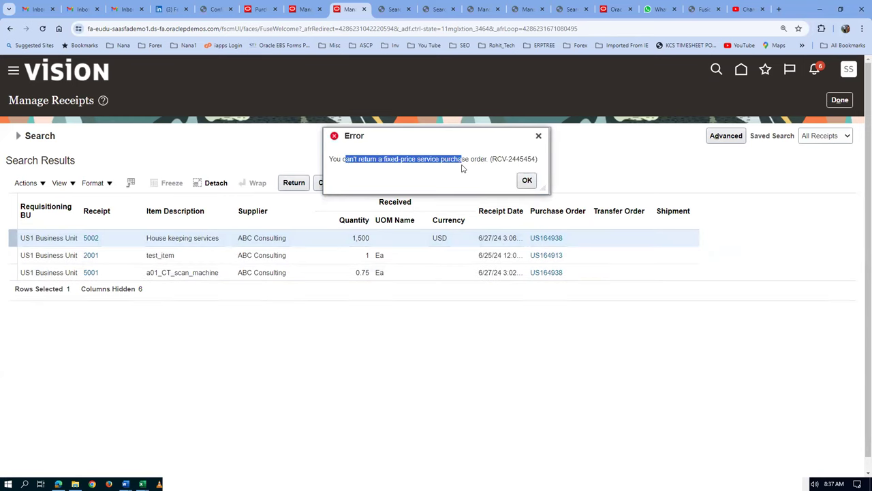
click(523, 182)
click(312, 272)
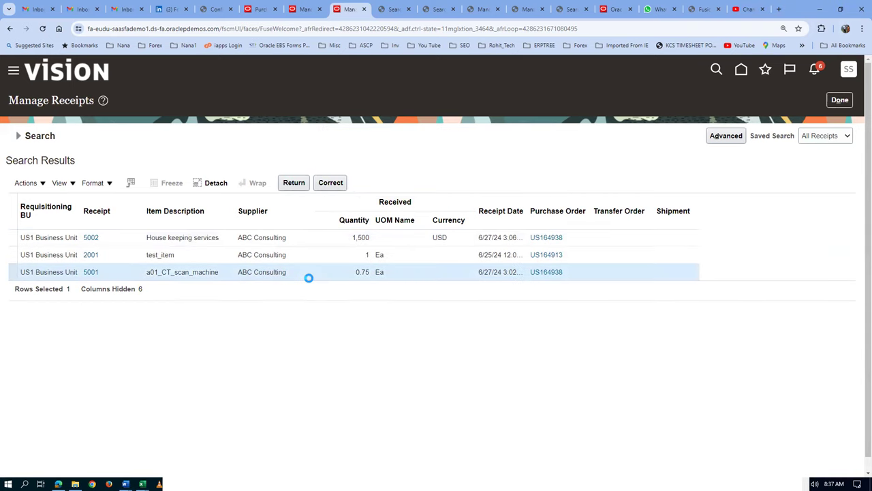
click(333, 185)
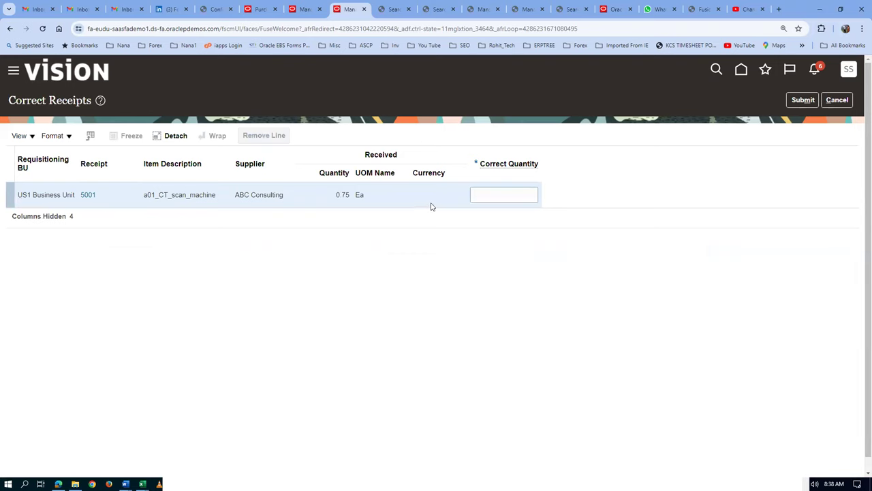
click(491, 192)
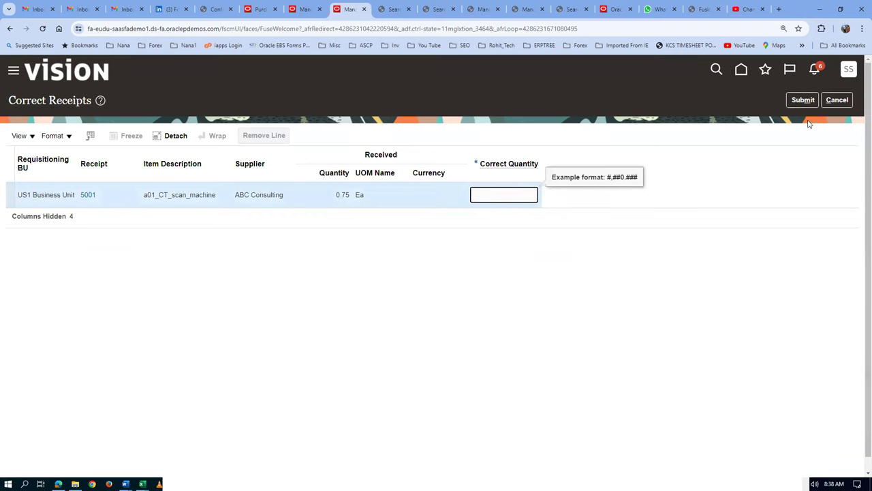
click(845, 101)
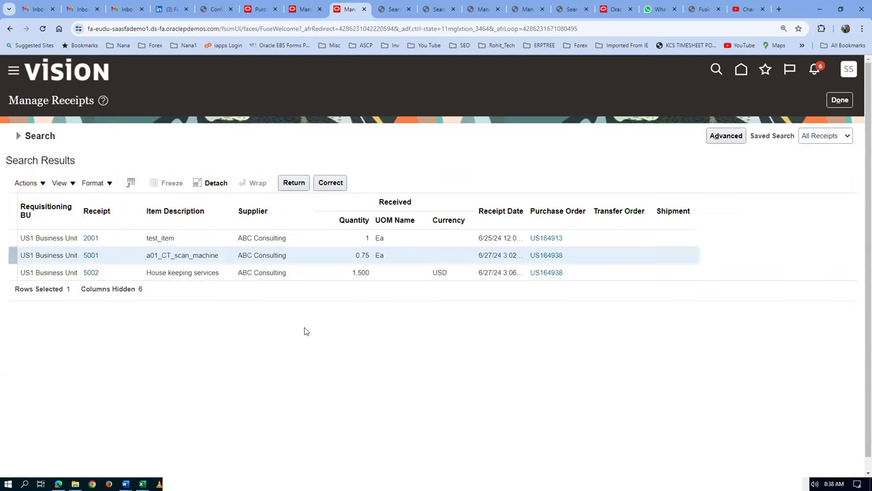
Correct the House keeping services receipt 5002 to a quantity of 1,400 and submit the correction.
click(312, 276)
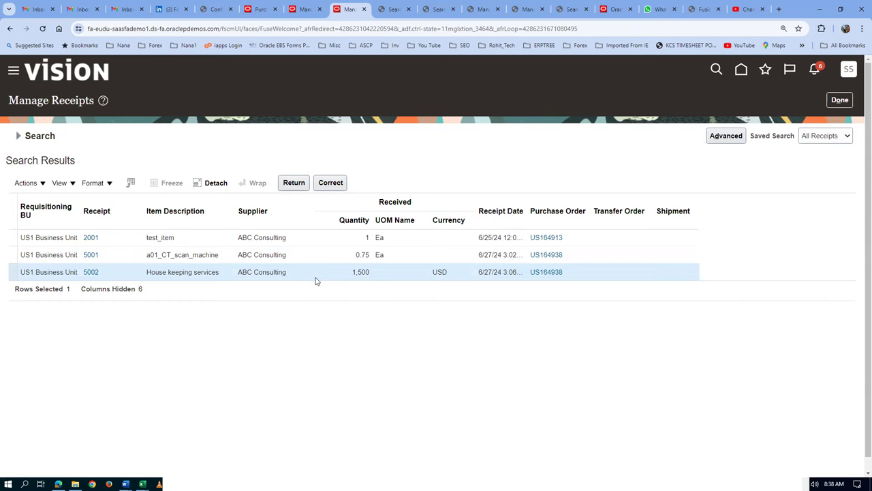
click(331, 183)
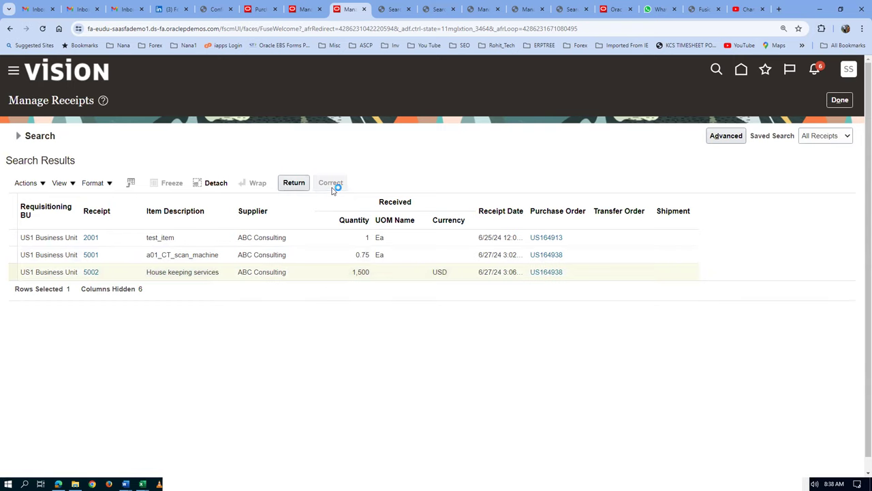
click(489, 195)
text(1400)
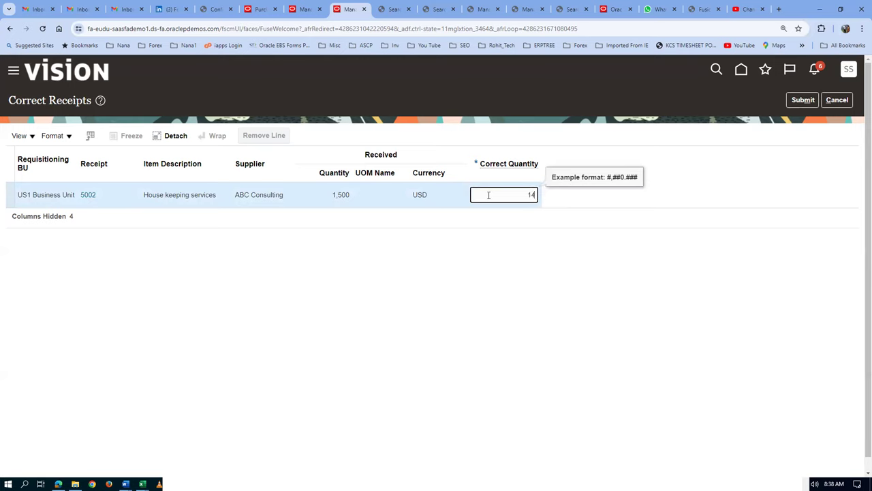
click(450, 298)
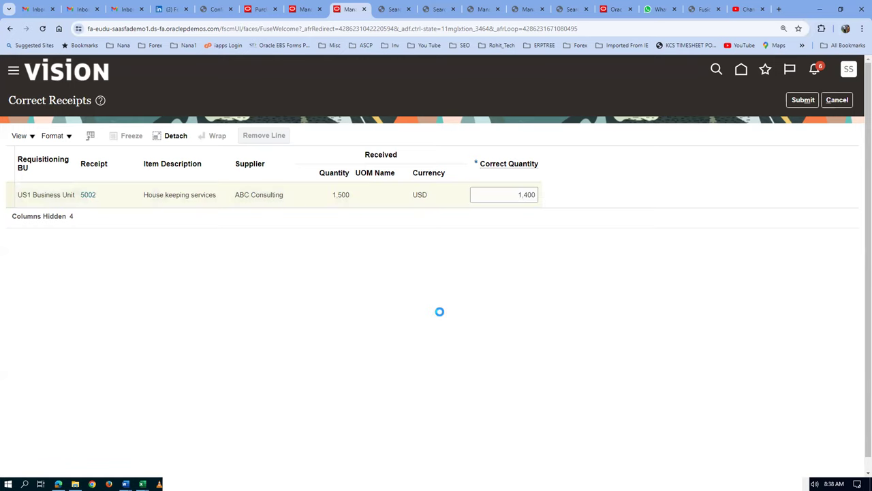
click(802, 101)
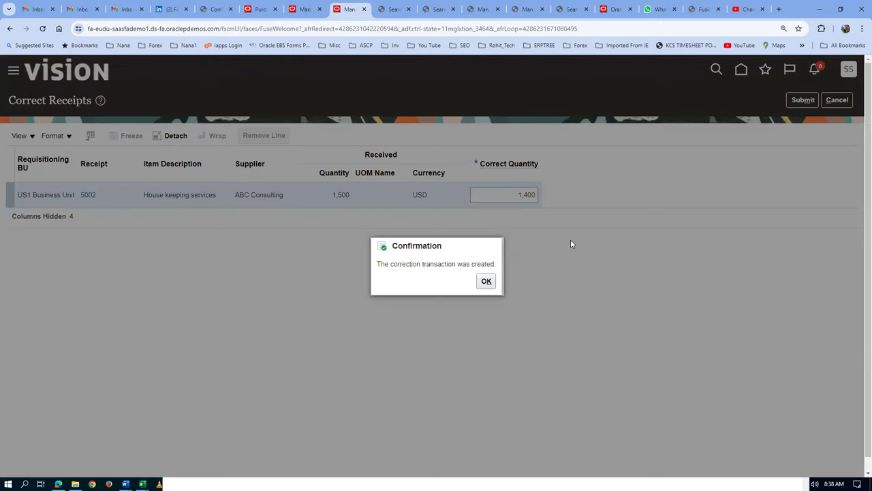
click(484, 280)
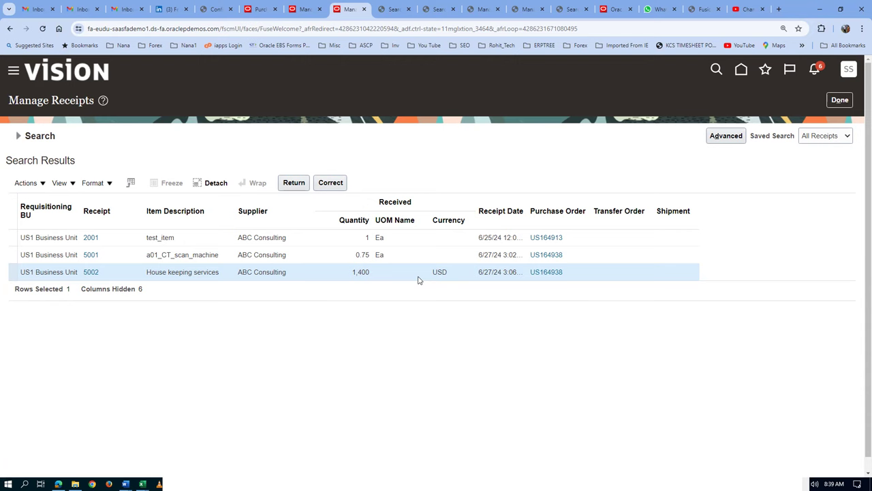
Start a return for the corrected House keeping services receipt 5002.
click(296, 189)
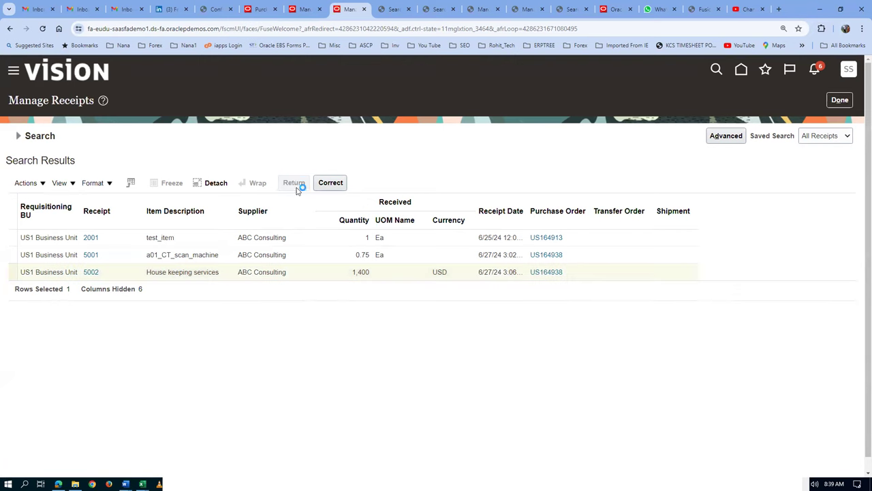